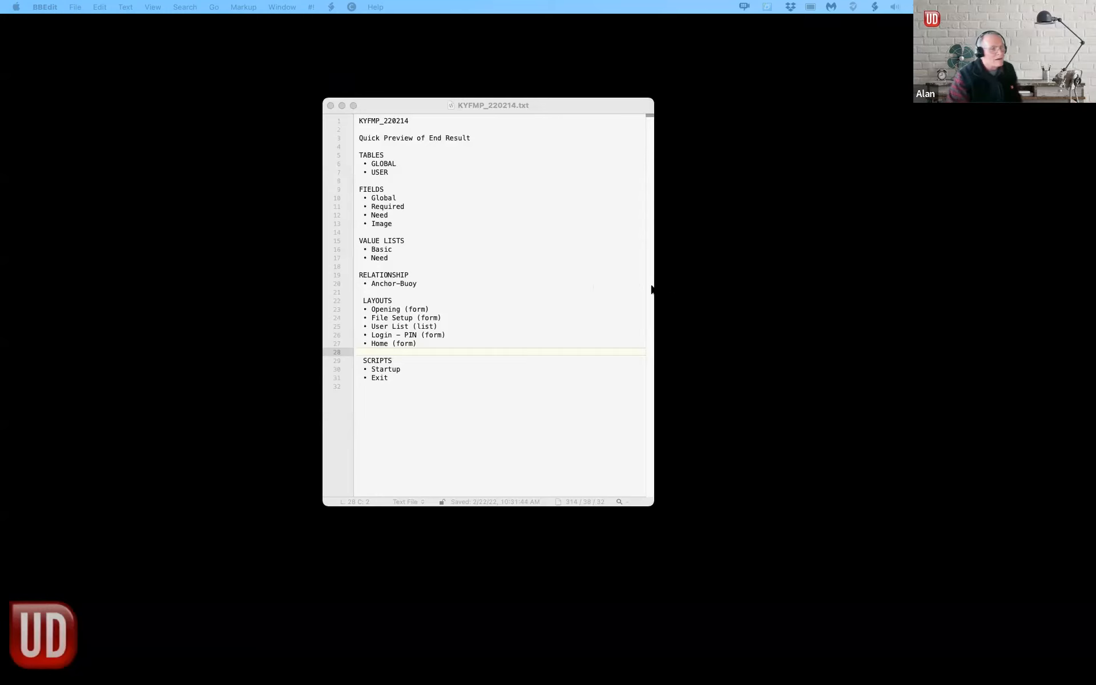
Step: Bring the KYFMP_220214.txt preview notes forward via Mission Control and close it in BBEdit
{"action": "key", "text": "ctrl+Up"}
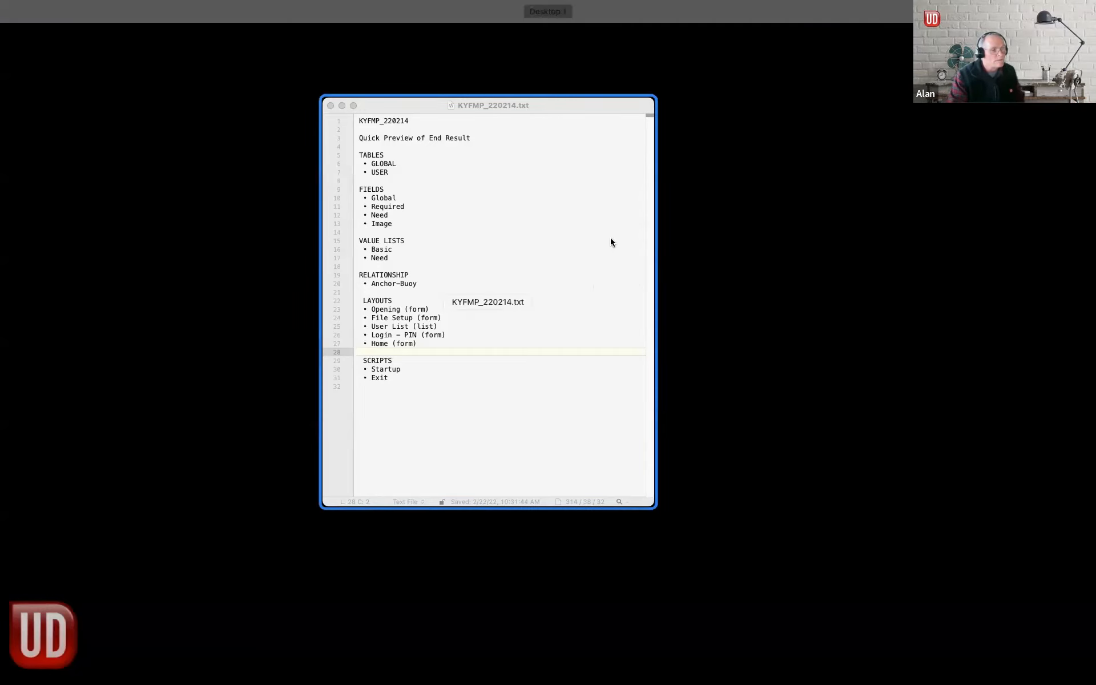
{"action": "left_click", "coordinate": [611, 238]}
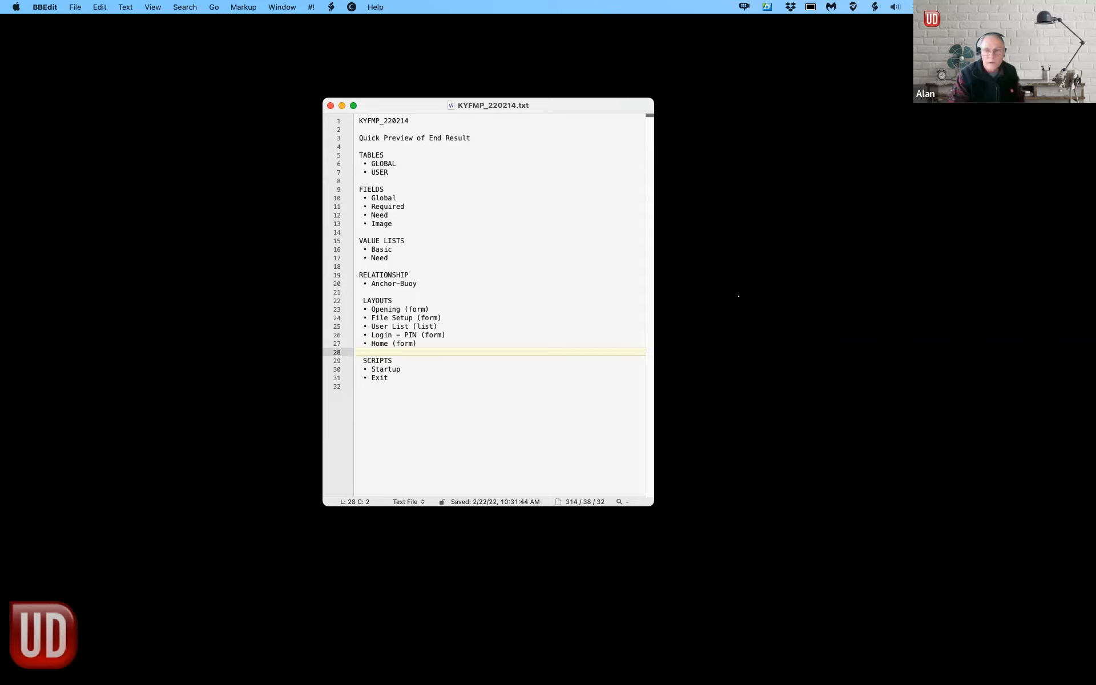
{"action": "left_click", "coordinate": [331, 105]}
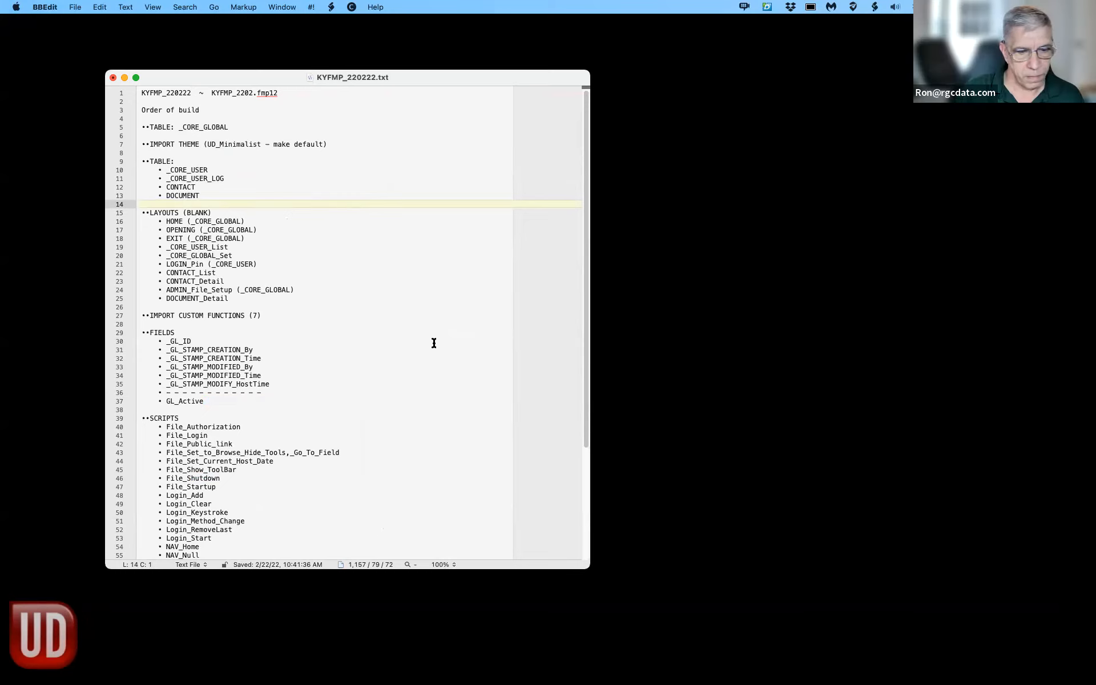
Step: Scroll through the KYFMP_220222.txt build-order notes
{"action": "scroll", "coordinate": [505, 482], "scroll_direction": "down", "scroll_amount": 3}
{"action": "scroll", "coordinate": [505, 482], "scroll_direction": "down", "scroll_amount": 5}
{"action": "scroll", "coordinate": [497, 497], "scroll_direction": "up", "scroll_amount": 5}
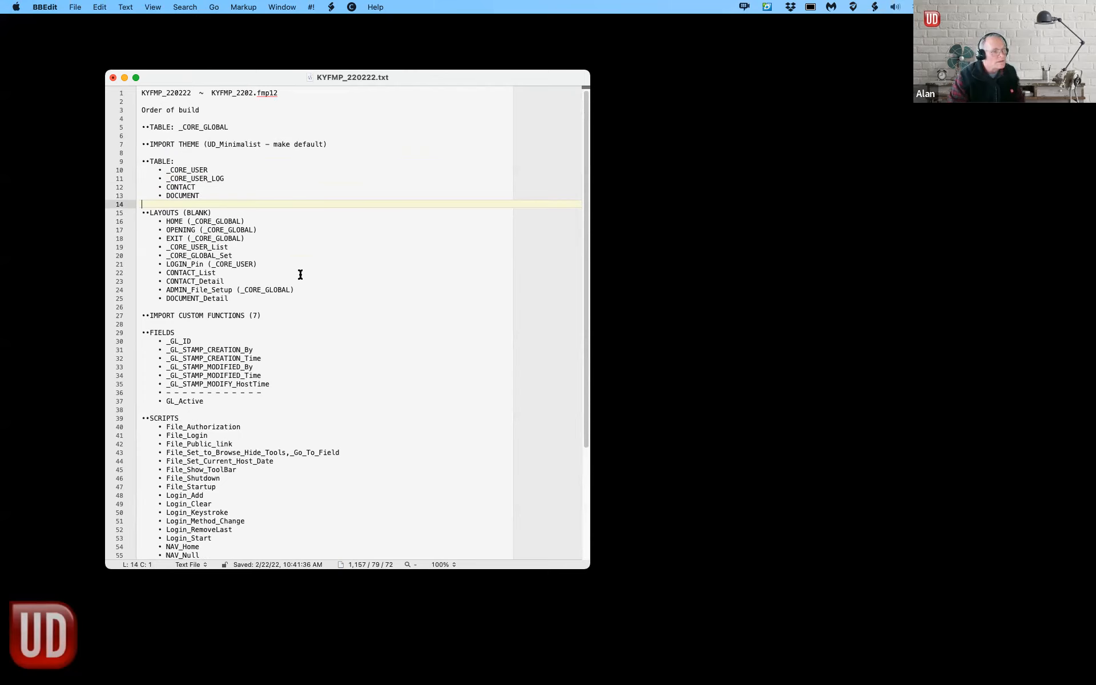
{"action": "scroll", "coordinate": [306, 266], "scroll_direction": "down", "scroll_amount": 5}
{"action": "scroll", "coordinate": [314, 268], "scroll_direction": "up", "scroll_amount": 5}
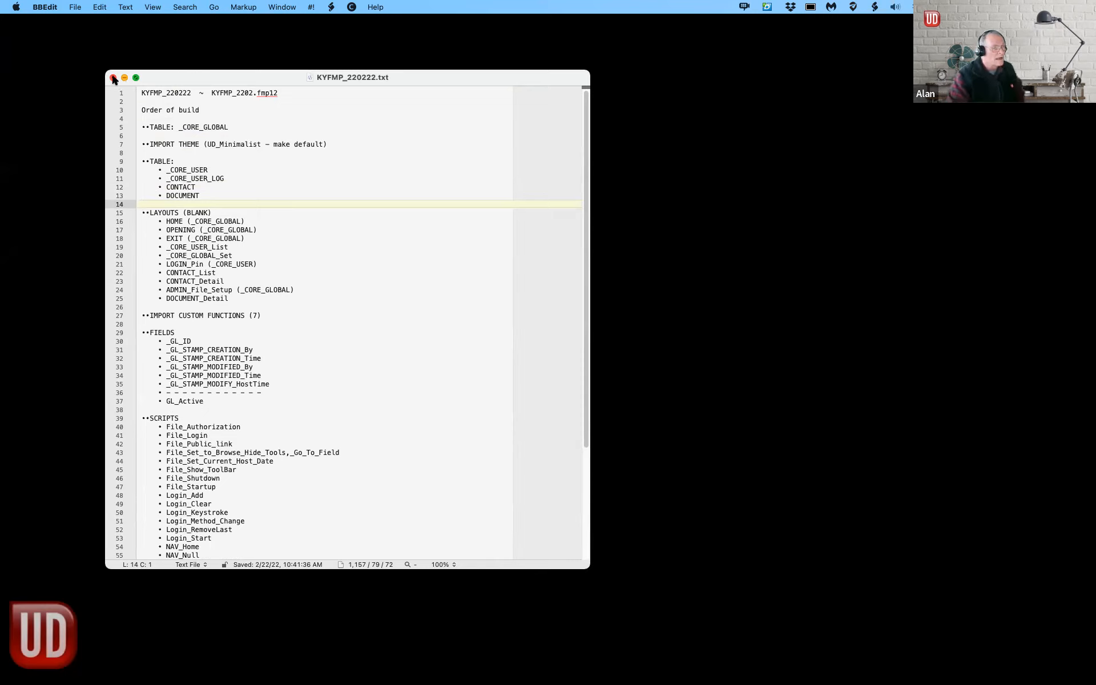
{"action": "left_click", "coordinate": [714, 280]}
Step: Keep KYFMP_220222.txt open by cancelling the save prompt, and move it to the second monitor
{"action": "left_click", "coordinate": [112, 78]}
{"action": "left_click", "coordinate": [367, 406]}
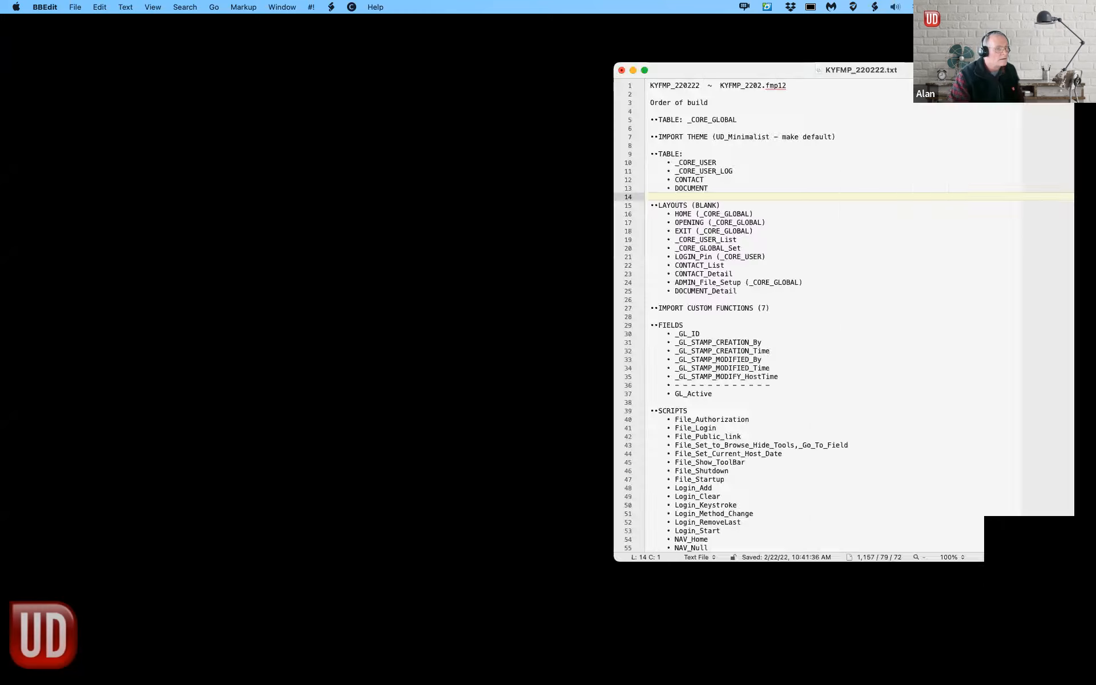
{"action": "left_click_drag", "start_coordinate": [970, 70], "coordinate": [1095, 70]}
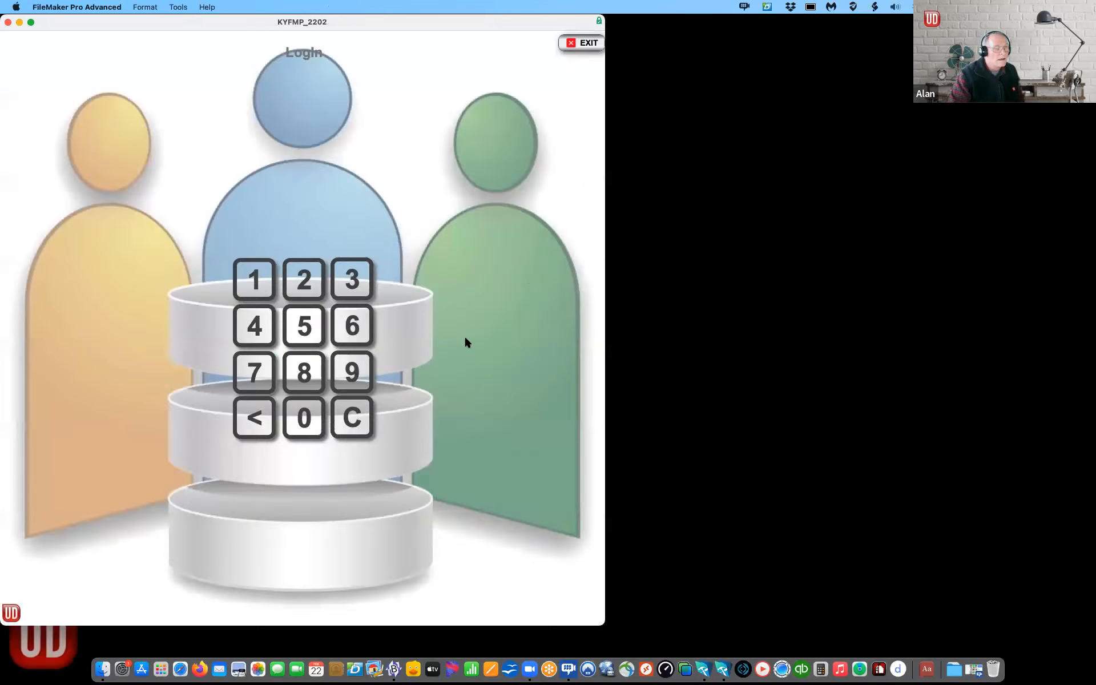
Step: Log in to the KYFMP_2202 solution with the PIN, retrying after an incorrect entry, and shrink its window
{"action": "type", "text": "••••••"}
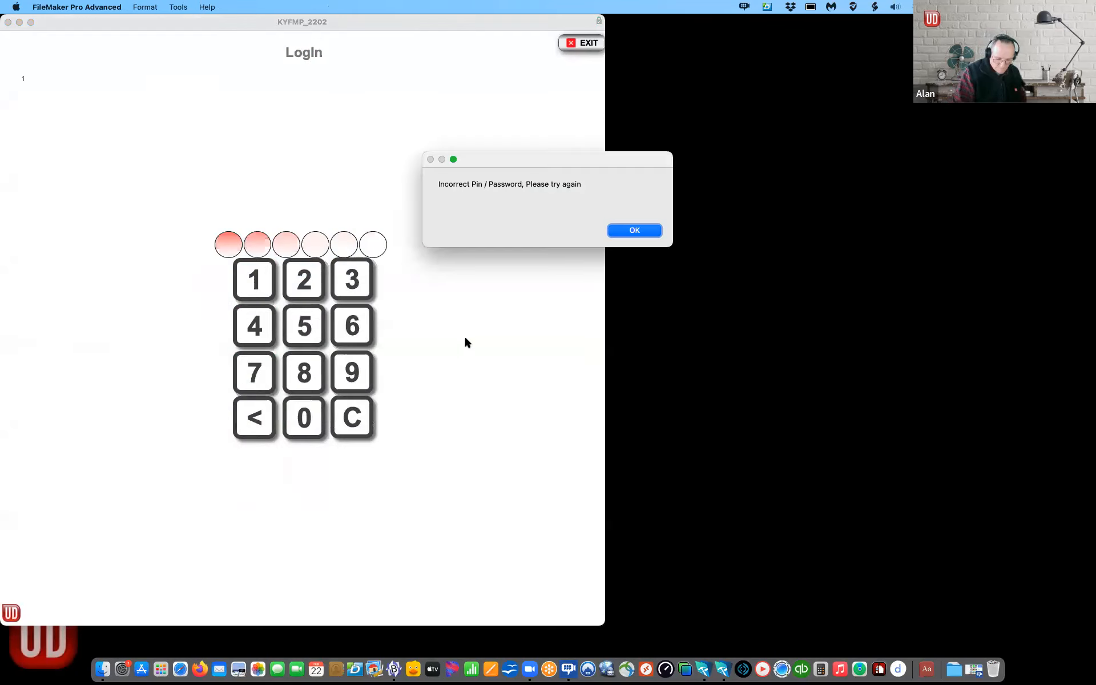
{"action": "left_click", "coordinate": [633, 231]}
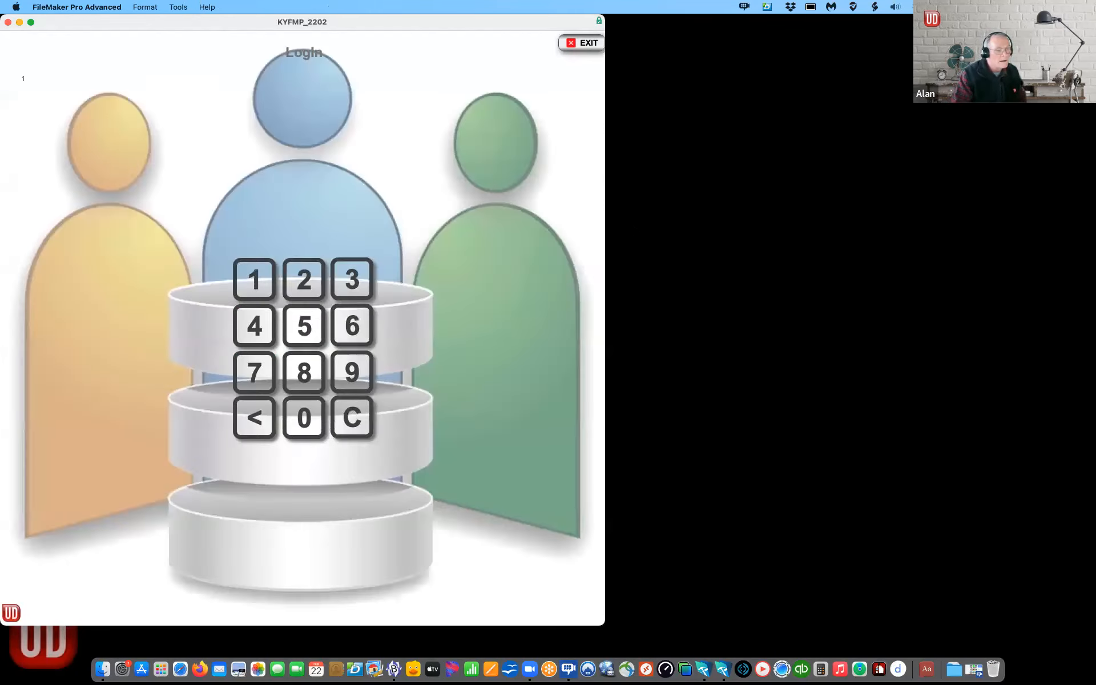
{"action": "type", "text": "••••••"}
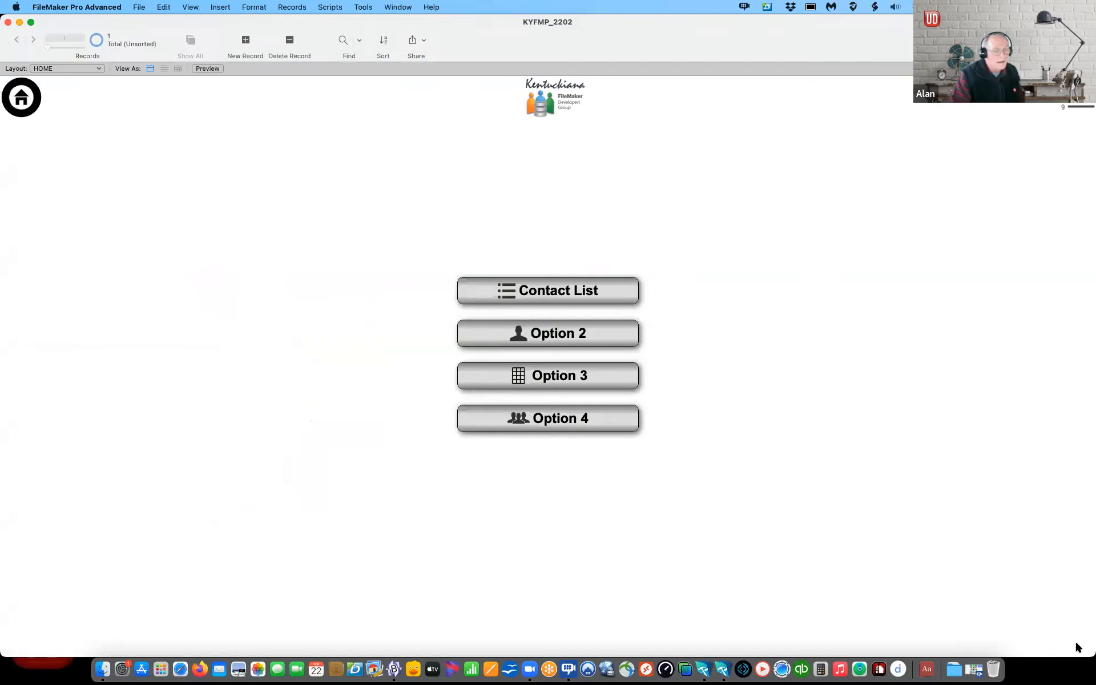
{"action": "left_click_drag", "start_coordinate": [1089, 651], "coordinate": [805, 632]}
{"action": "key", "text": "ctrl+Up"}
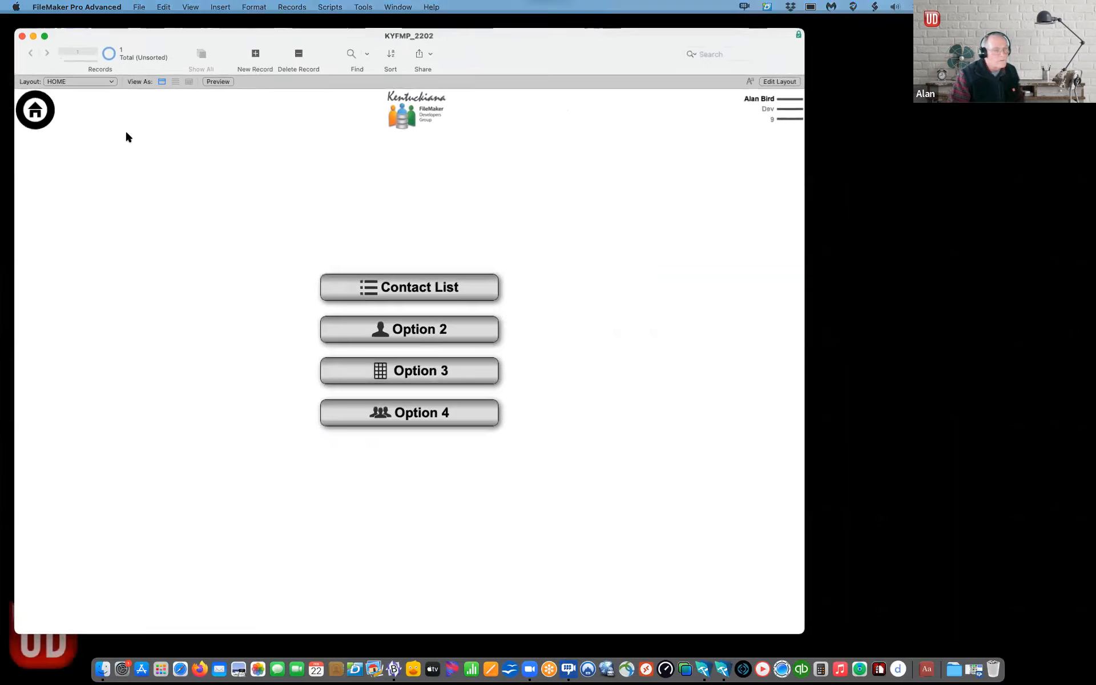
{"action": "left_click", "coordinate": [126, 136]}
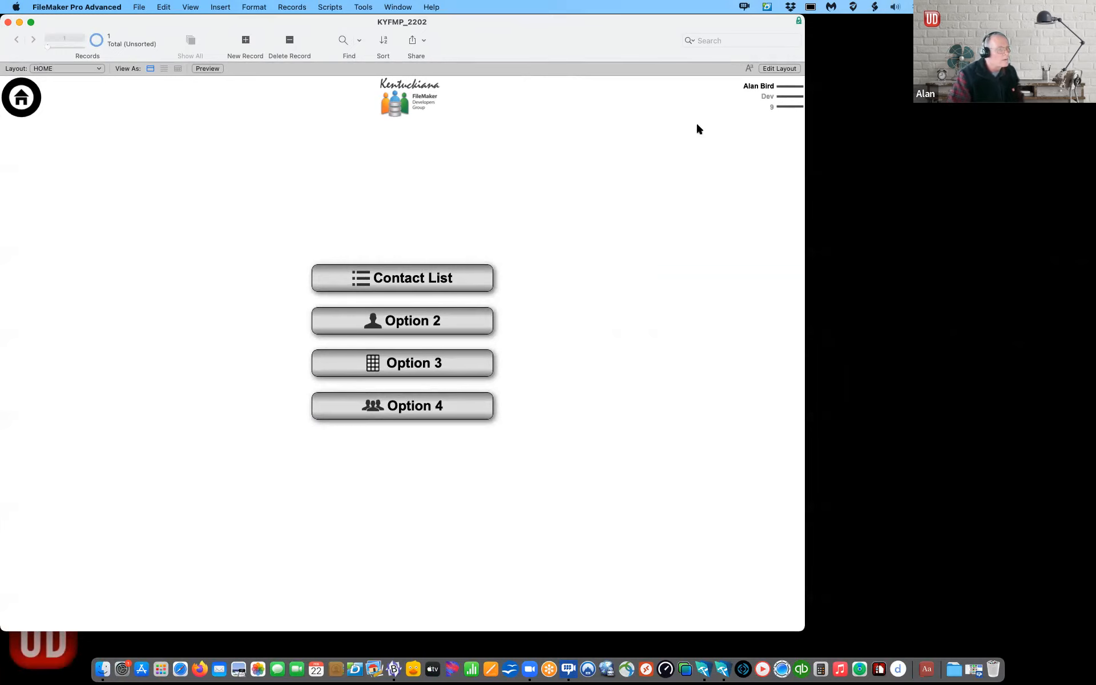
Step: Enter ADMIN with the access code to view File Setting, then close the solution and the kyfmp.com page
{"action": "left_click", "coordinate": [798, 98]}
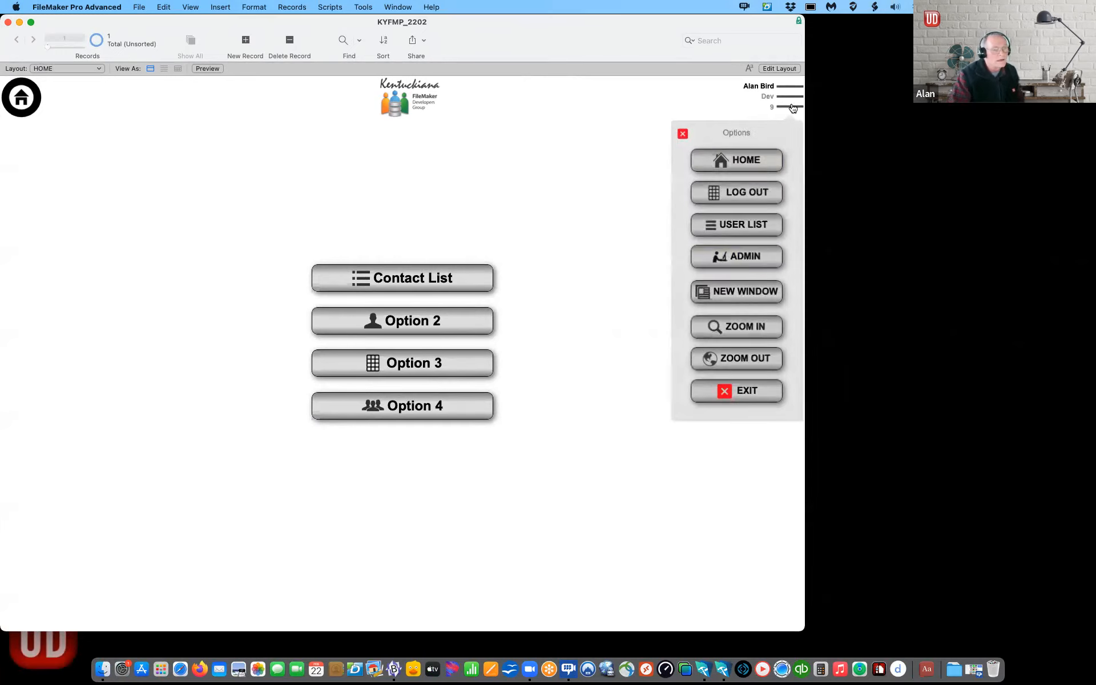
{"action": "left_click", "coordinate": [744, 255]}
{"action": "type", "text": "Admin"}
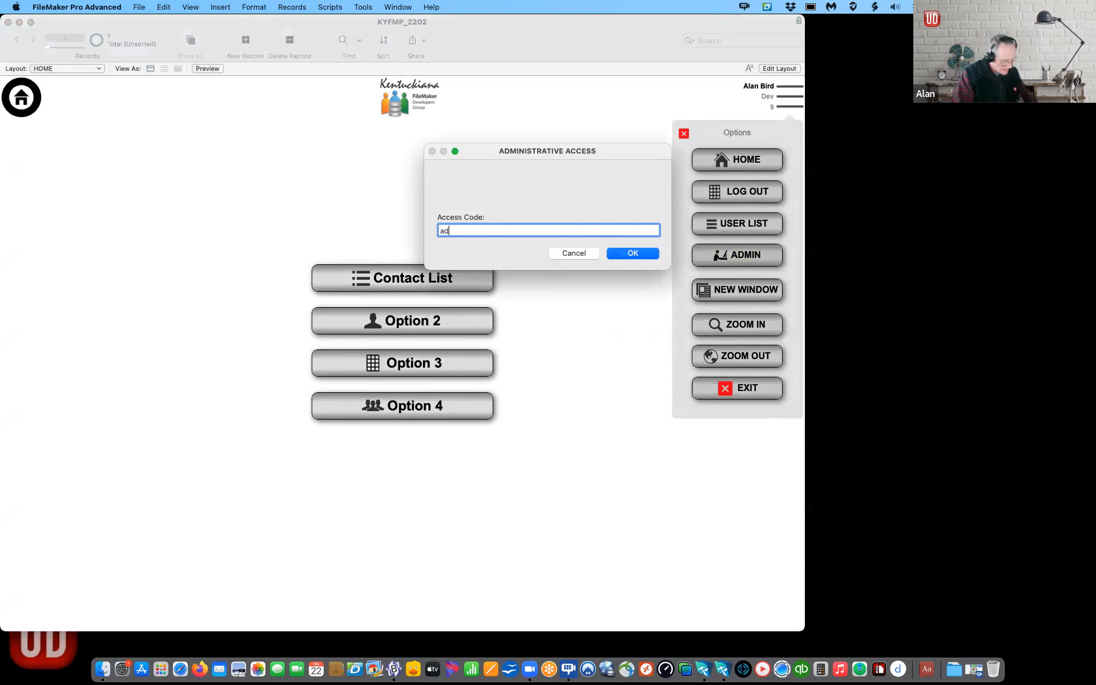
{"action": "key", "text": "Return"}
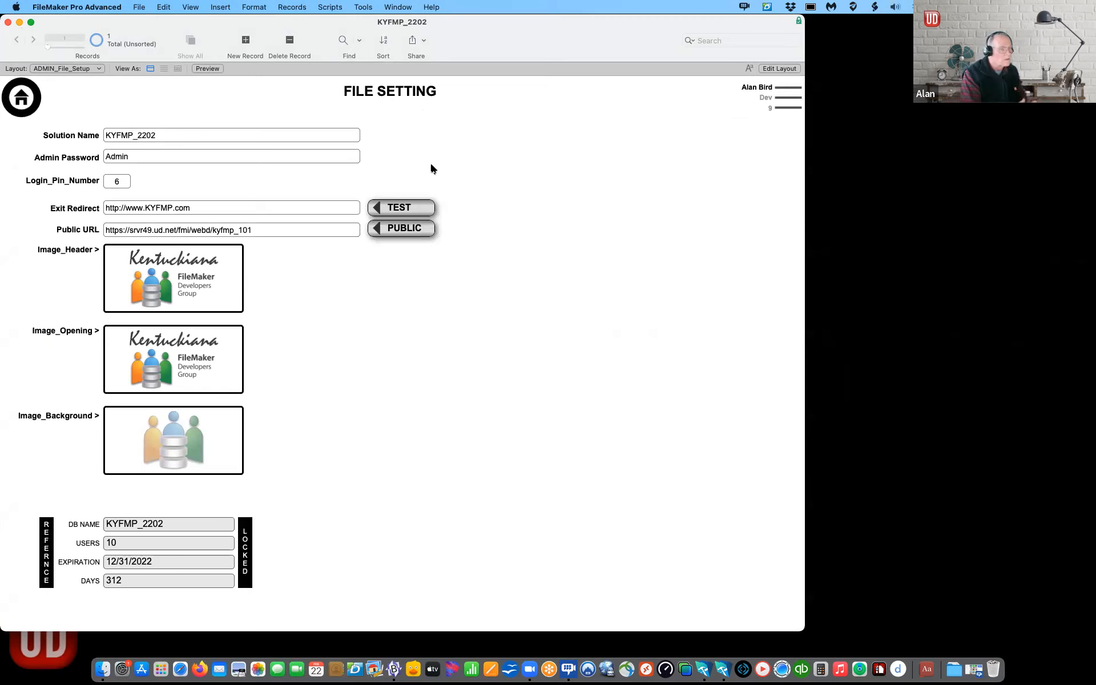
{"action": "left_click", "coordinate": [7, 22]}
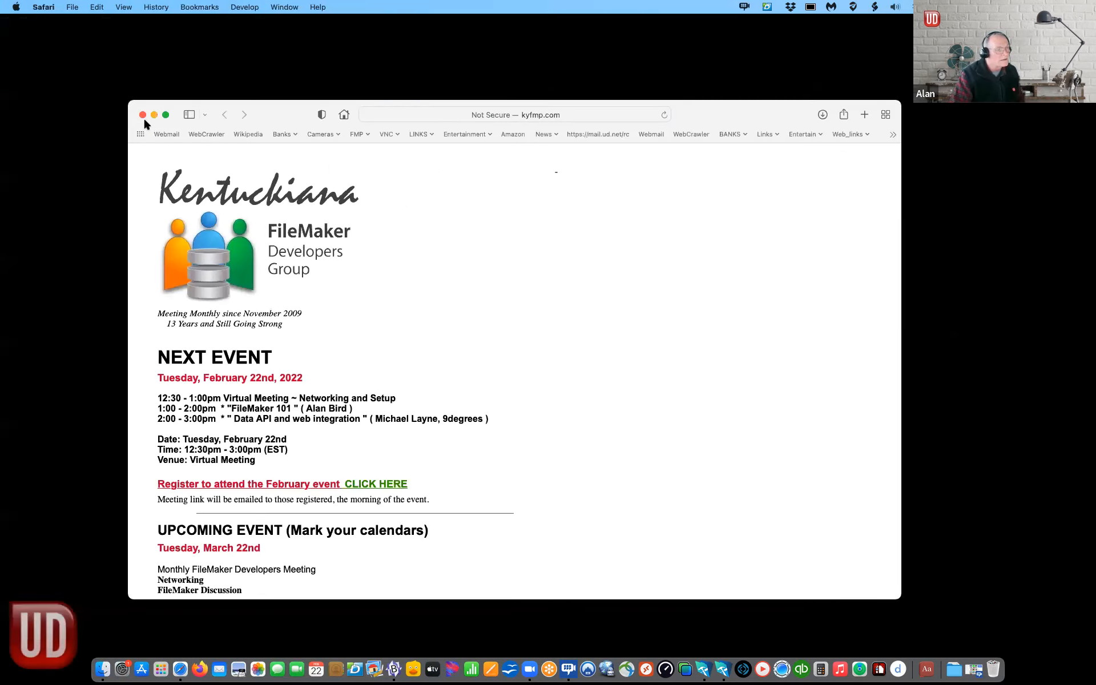
{"action": "left_click", "coordinate": [143, 115]}
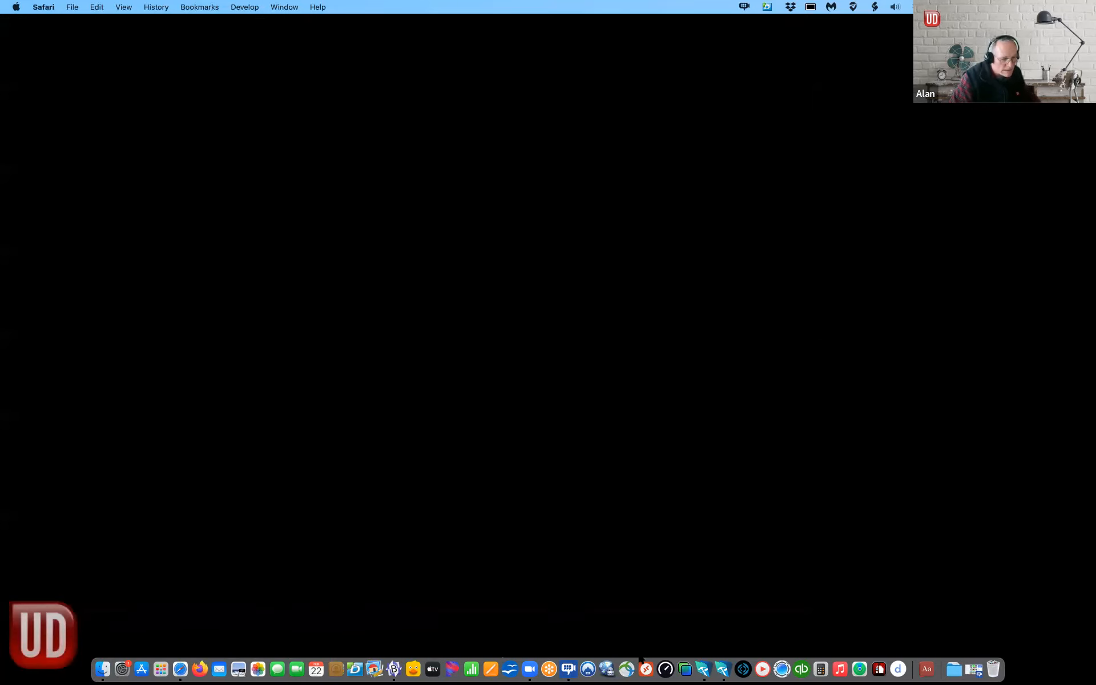
Step: Create a new blank FileMaker file named KYFMP_2202.fmp12 and save it on the Desktop
{"action": "left_click", "coordinate": [717, 643]}
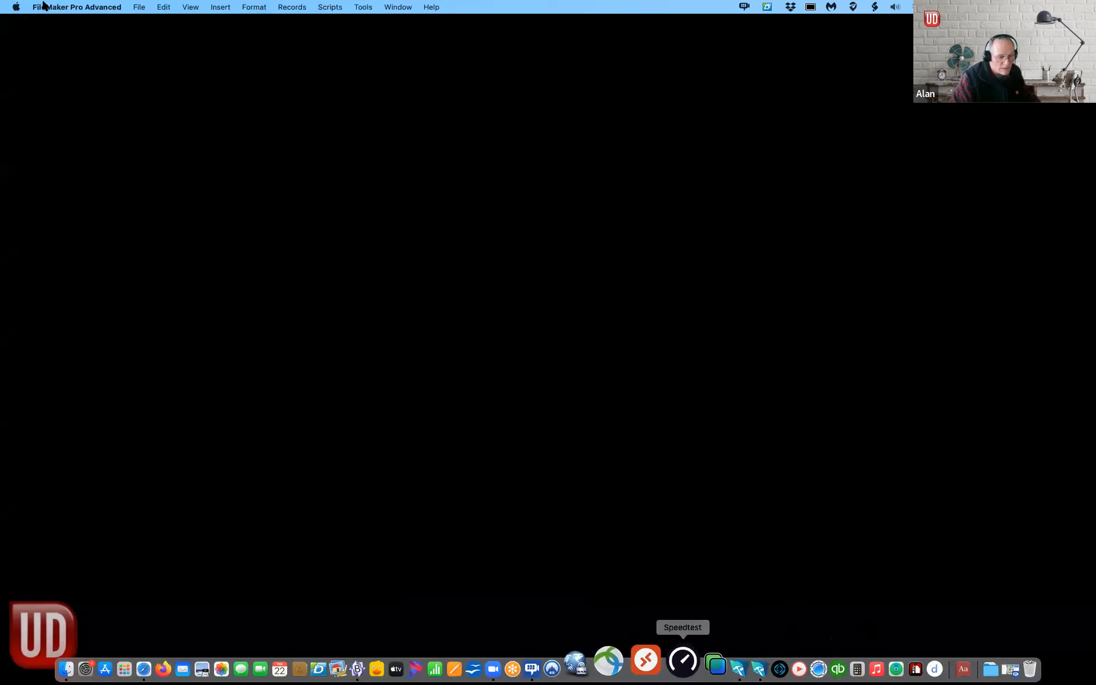
{"action": "left_click", "coordinate": [135, 7]}
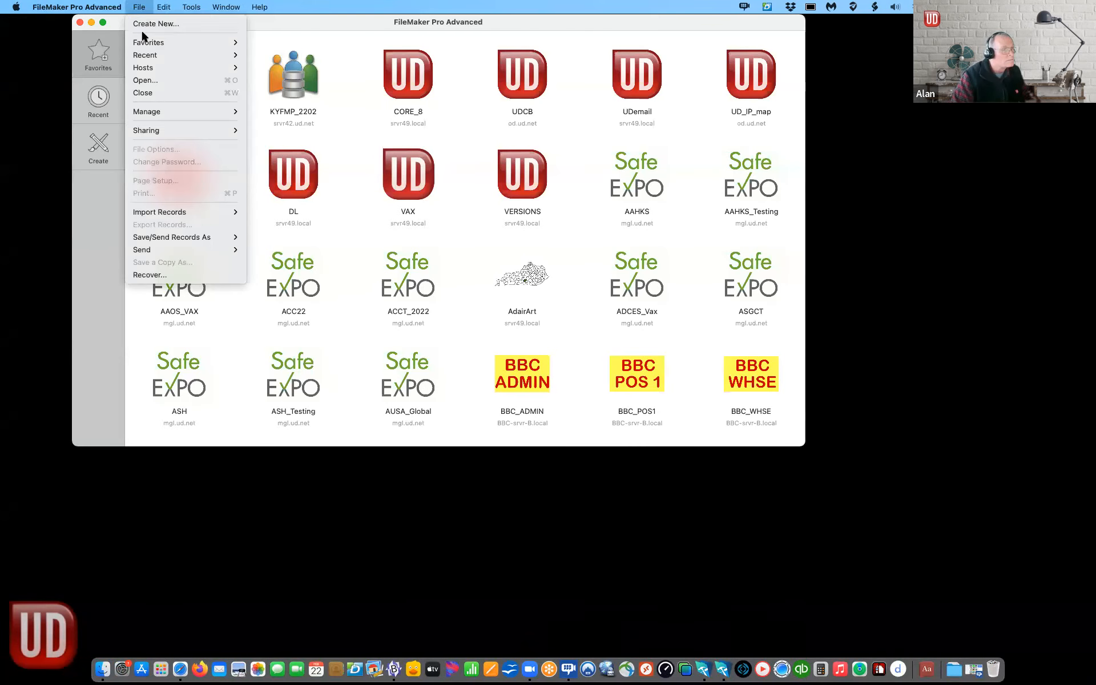
{"action": "left_click", "coordinate": [143, 26]}
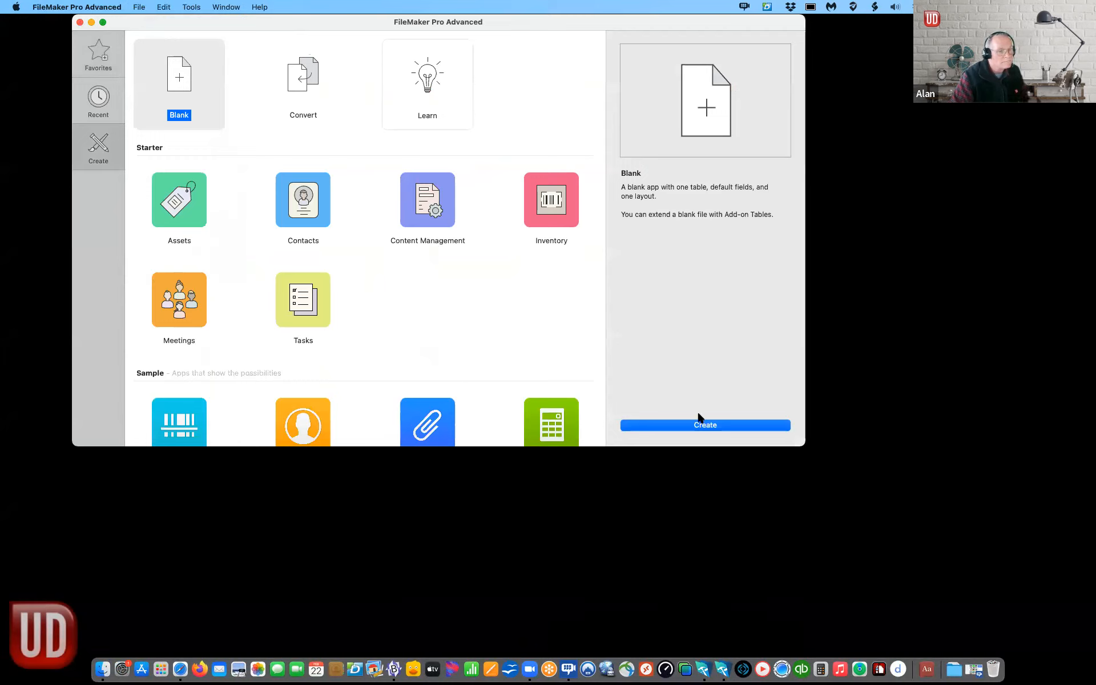
{"action": "left_click", "coordinate": [696, 427]}
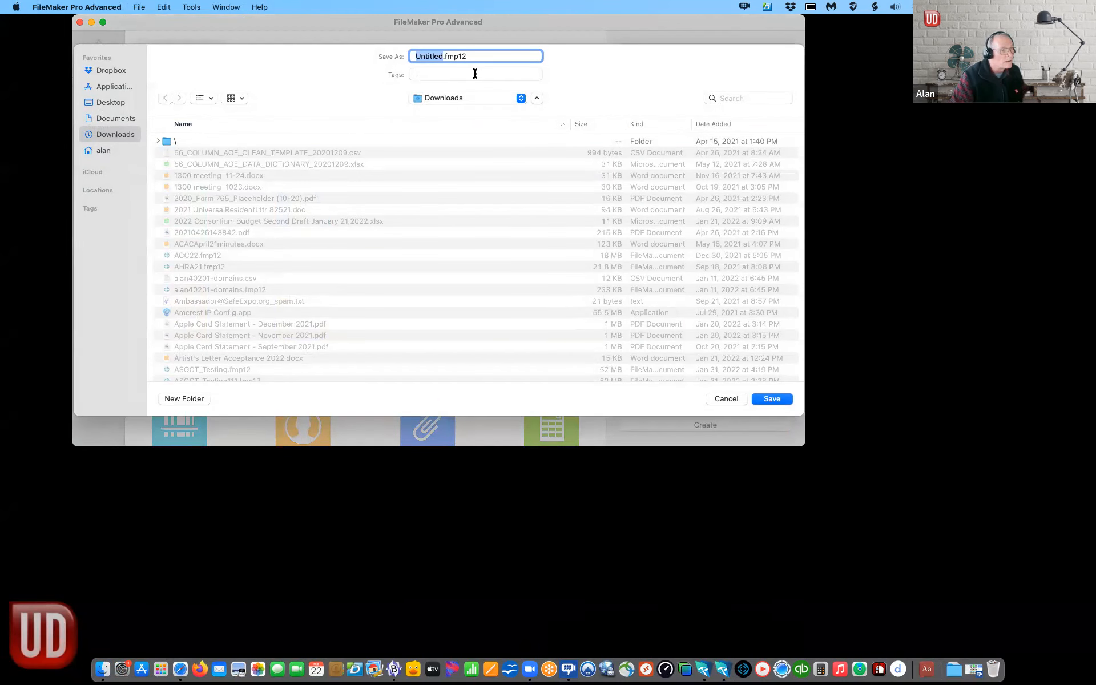
{"action": "left_click_drag", "start_coordinate": [290, 22], "coordinate": [288, 68]}
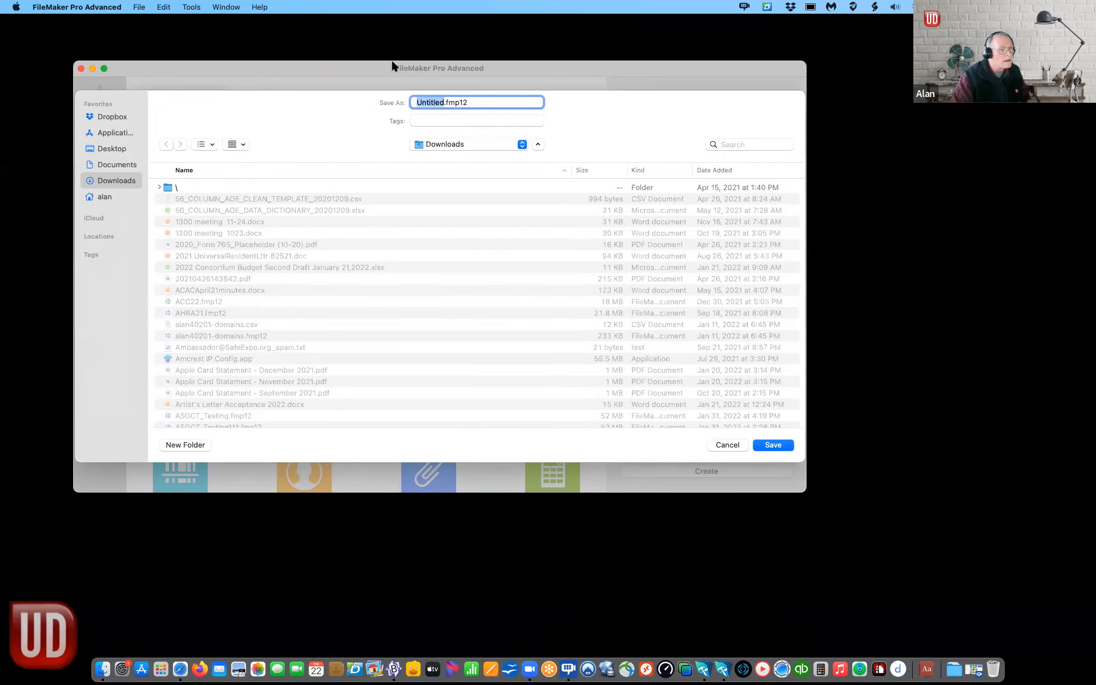
{"action": "type", "text": "KYFMO"}
{"action": "key", "text": "BackSpace"}
{"action": "type", "text": "P_2202"}
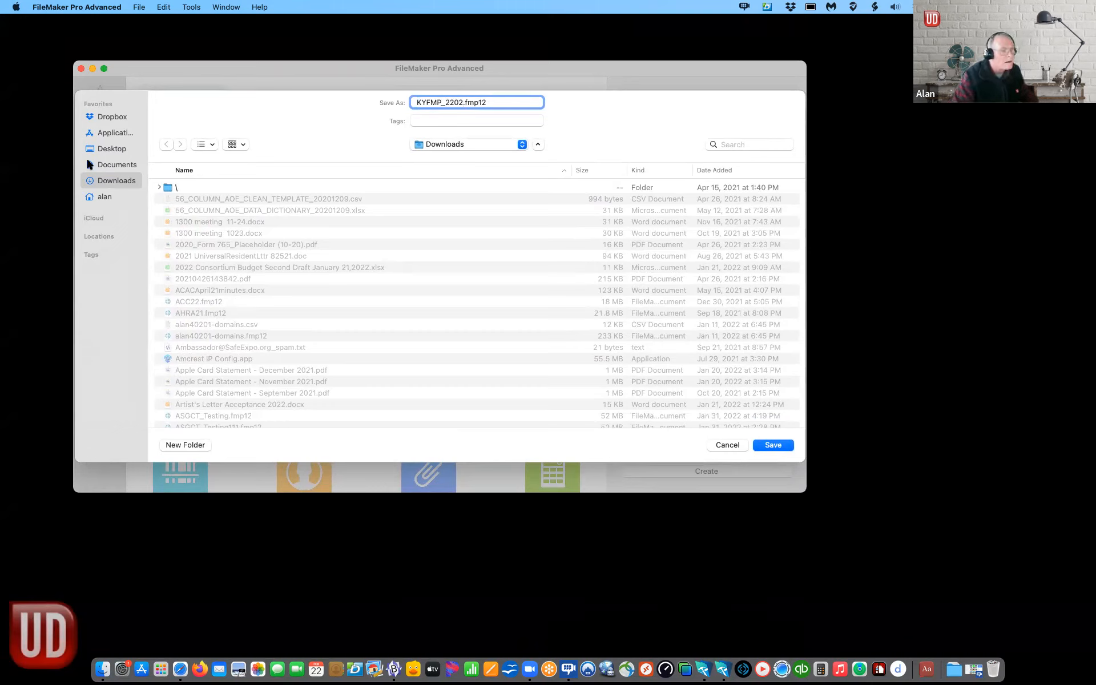
{"action": "left_click", "coordinate": [103, 148]}
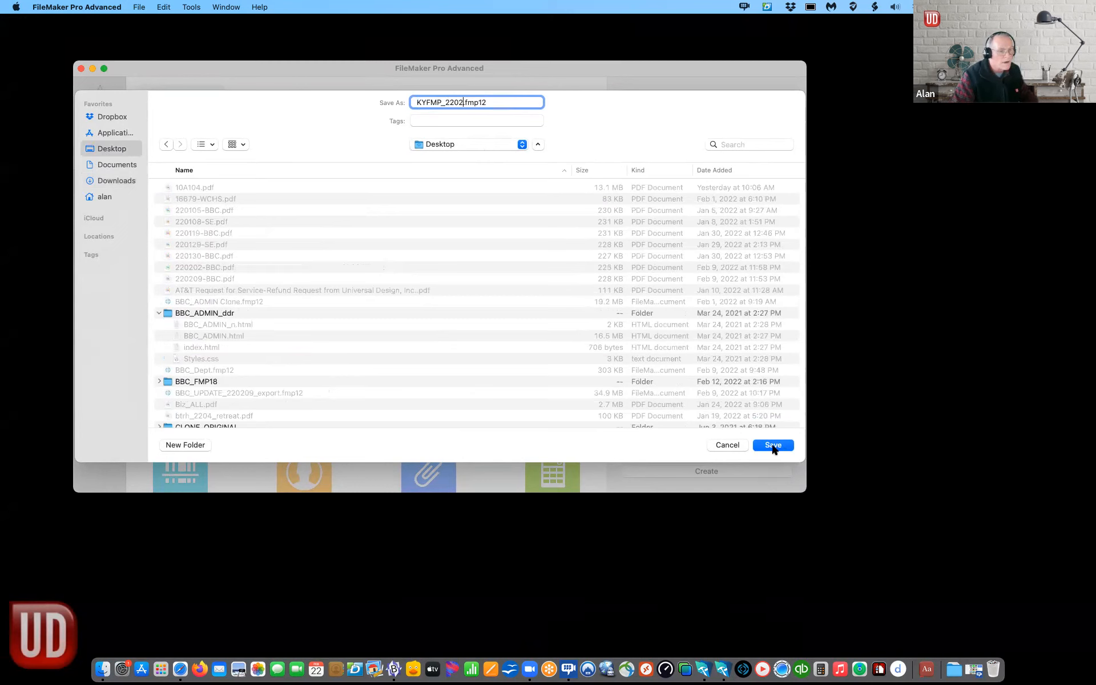
{"action": "left_click", "coordinate": [773, 445]}
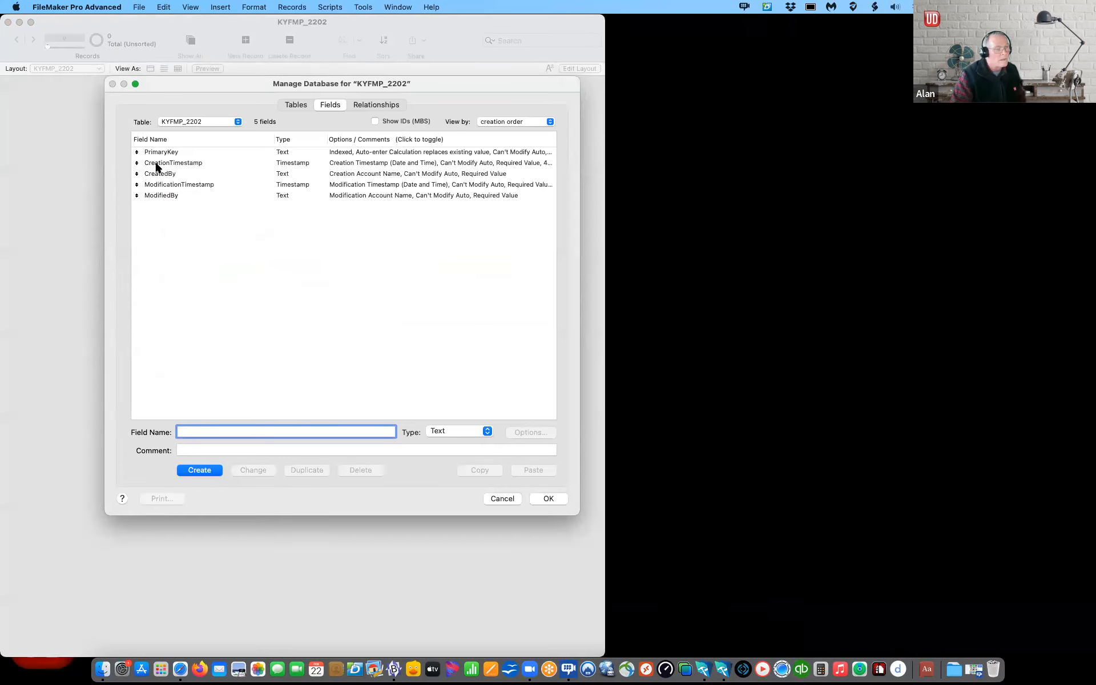
Step: Delete the five default fields from the KYFMP_2202 table
{"action": "left_click_drag", "start_coordinate": [166, 87], "coordinate": [248, 106]}
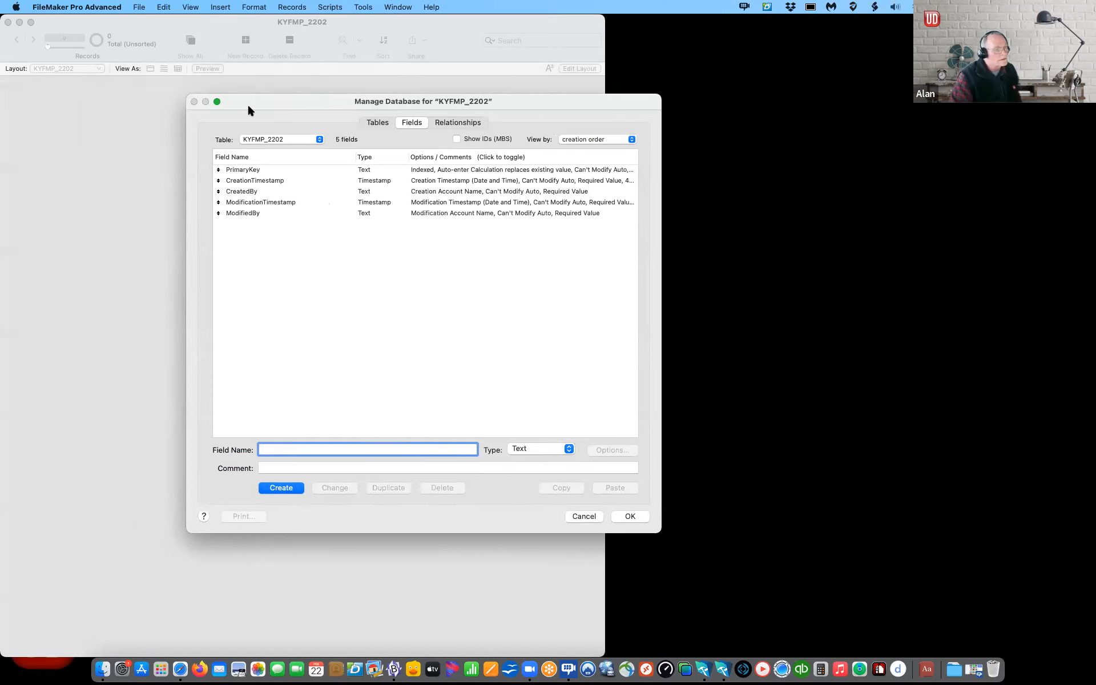
{"action": "left_click", "coordinate": [257, 215]}
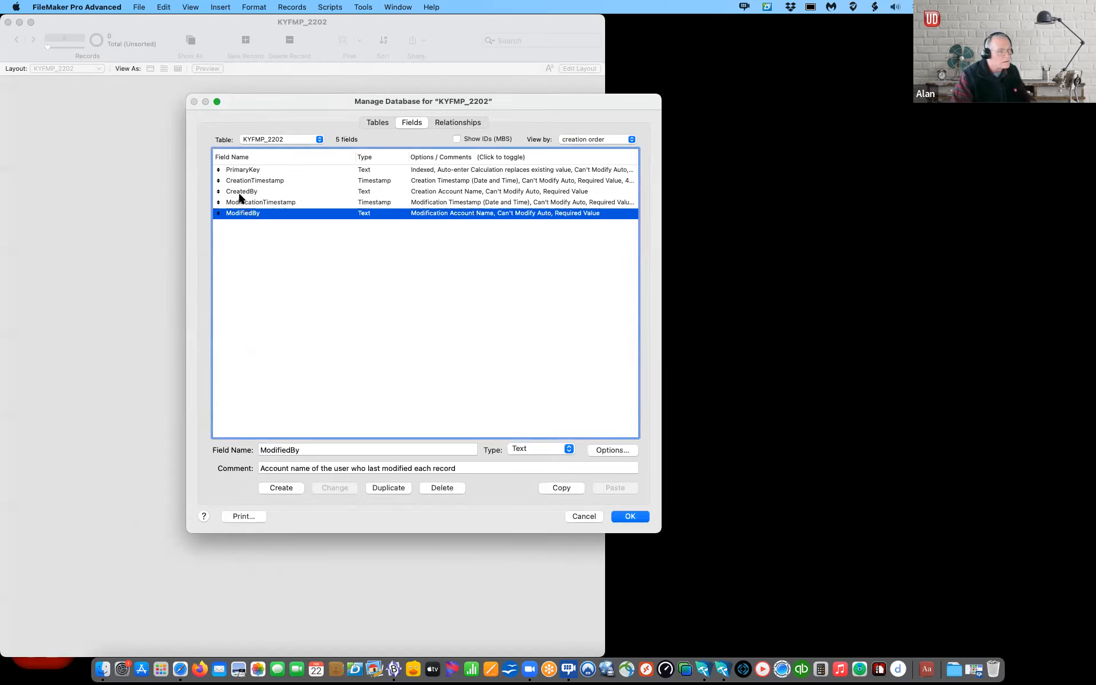
{"action": "left_click", "coordinate": [242, 172], "text": "shift"}
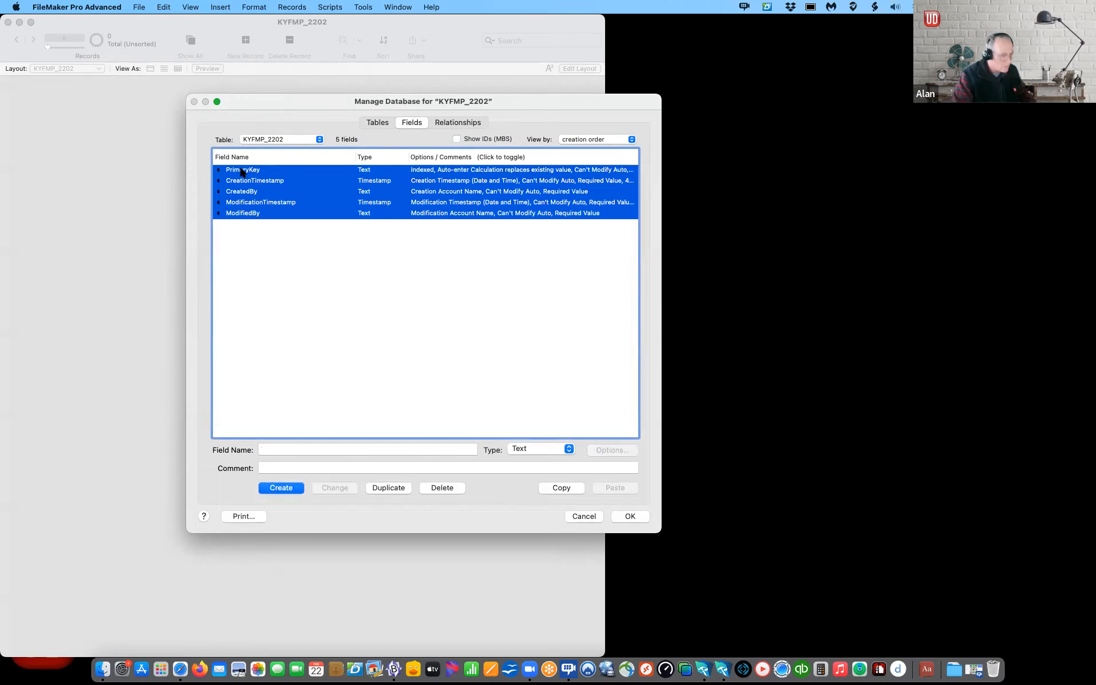
{"action": "key", "text": "BackSpace"}
{"action": "left_click", "coordinate": [265, 237]}
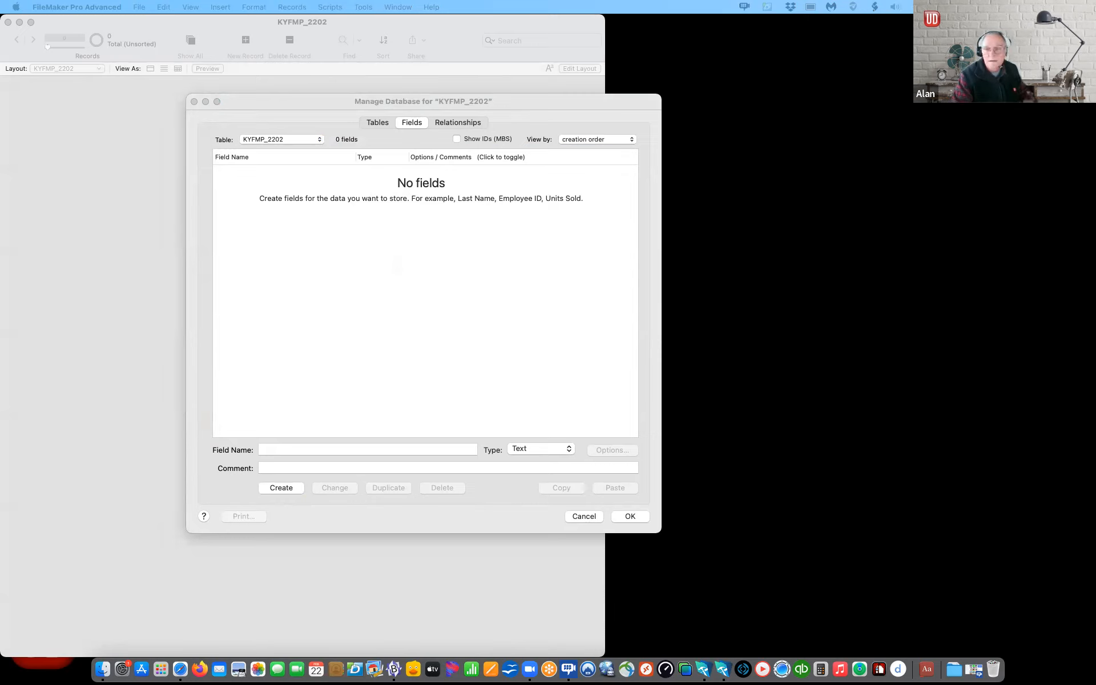
Step: Paste the eight copied fields, including __GL_ID, the stamp fields and GL_Active, into the table
{"action": "left_click", "coordinate": [264, 212]}
{"action": "key", "text": "super+v"}
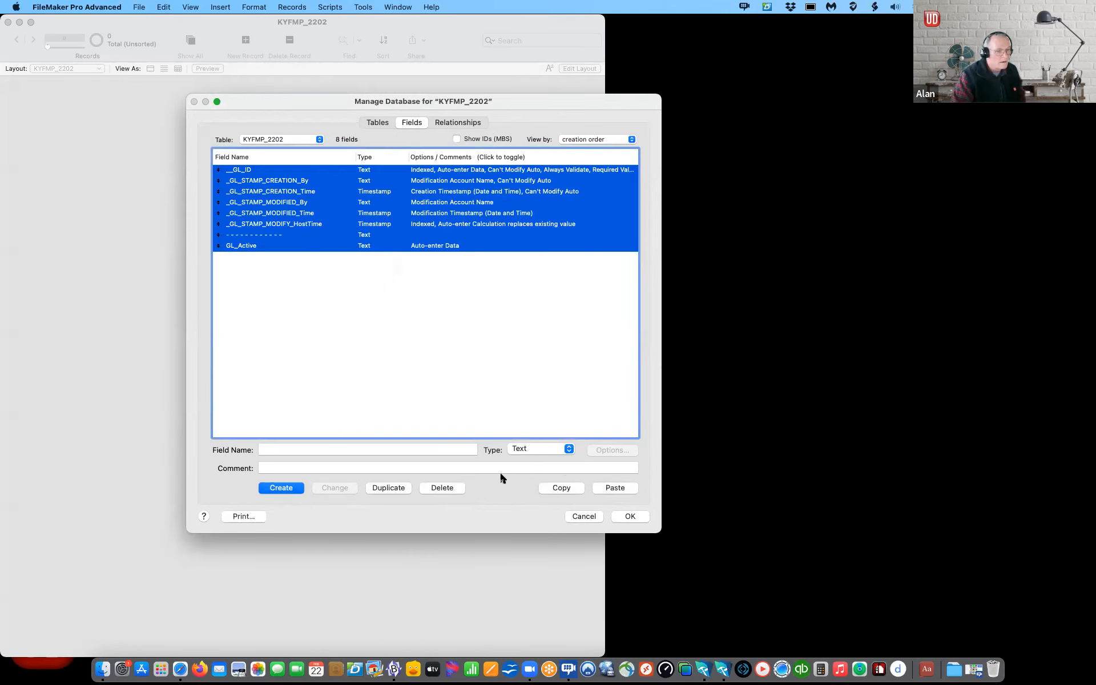
{"action": "left_click", "coordinate": [417, 421]}
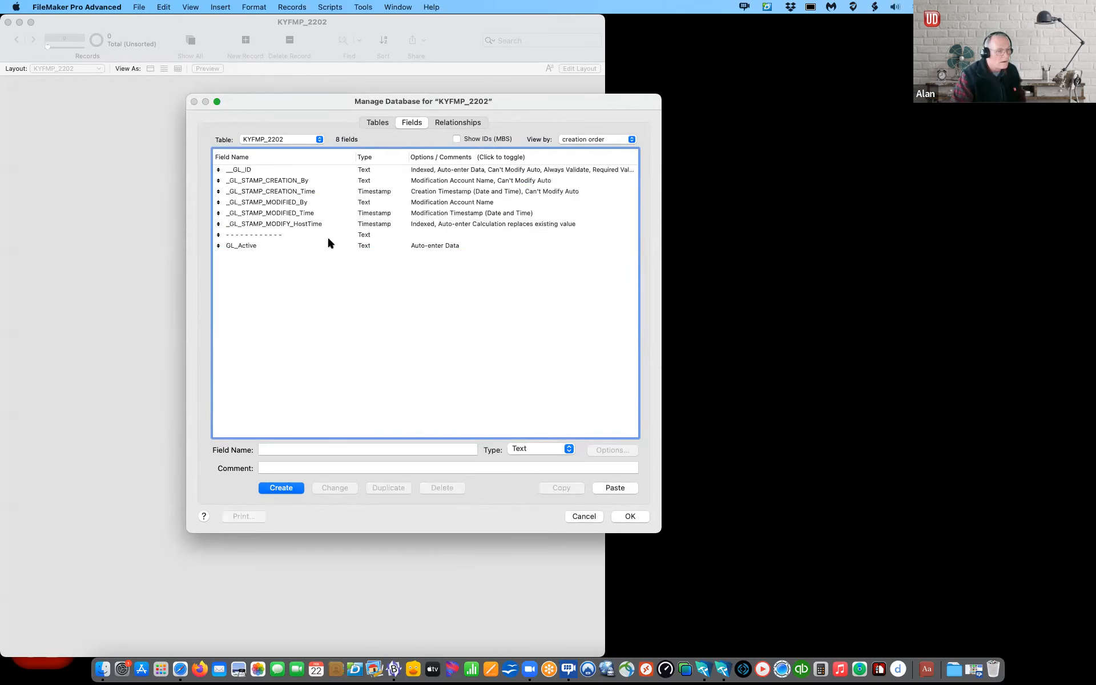
{"action": "left_click", "coordinate": [375, 122]}
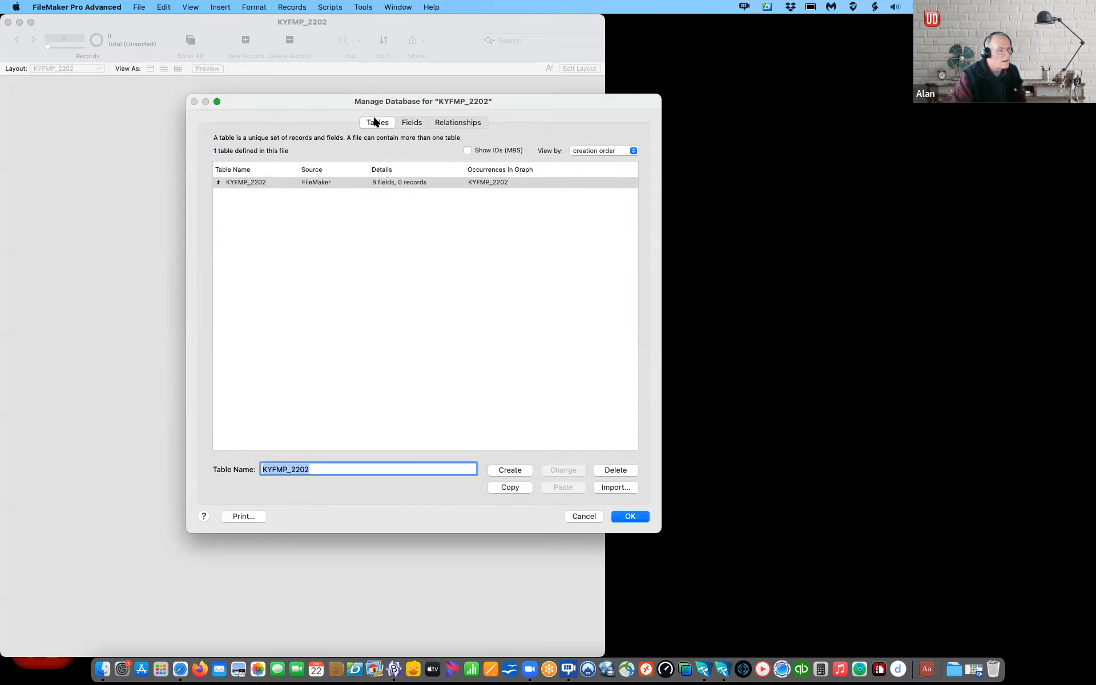
Step: Rename the KYFMP_2202 table to _CORE_GLOBAL and save the database changes
{"action": "left_click", "coordinate": [310, 469]}
{"action": "double_click", "coordinate": [310, 469]}
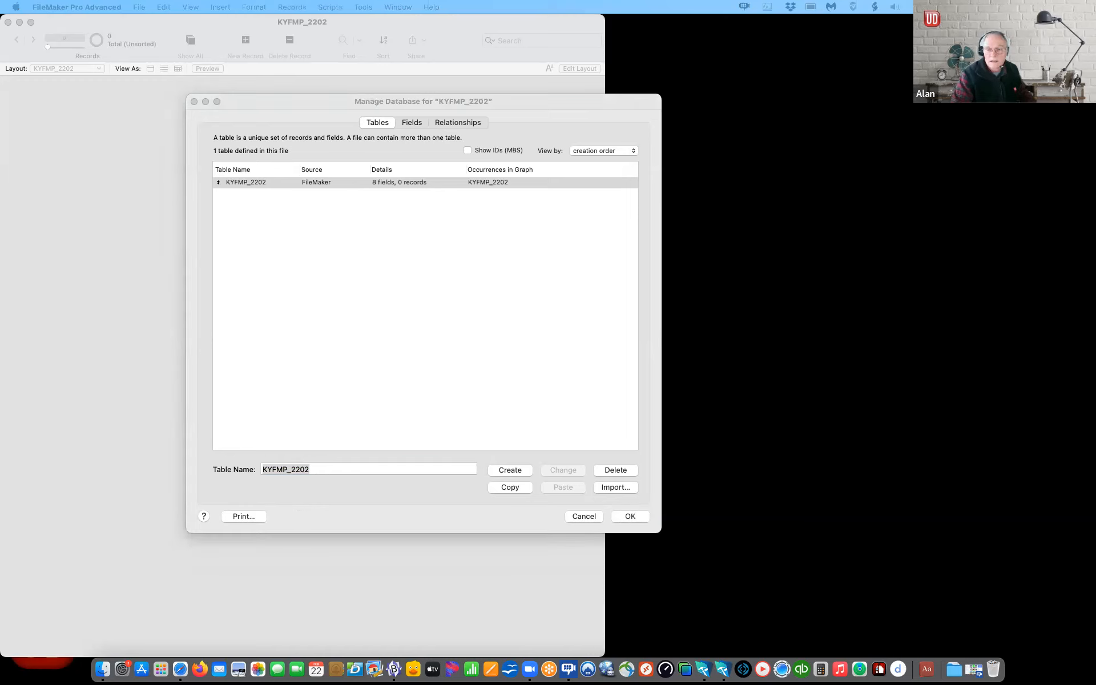
{"action": "left_click", "coordinate": [324, 475]}
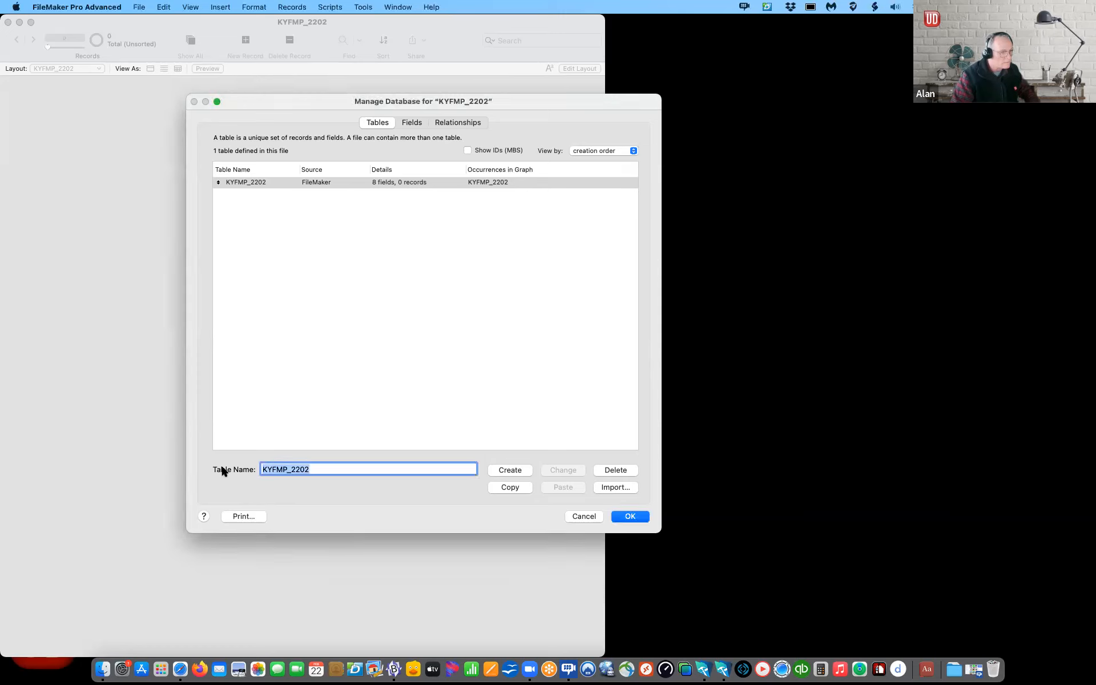
{"action": "type", "text": "_CORE_GLOBAL"}
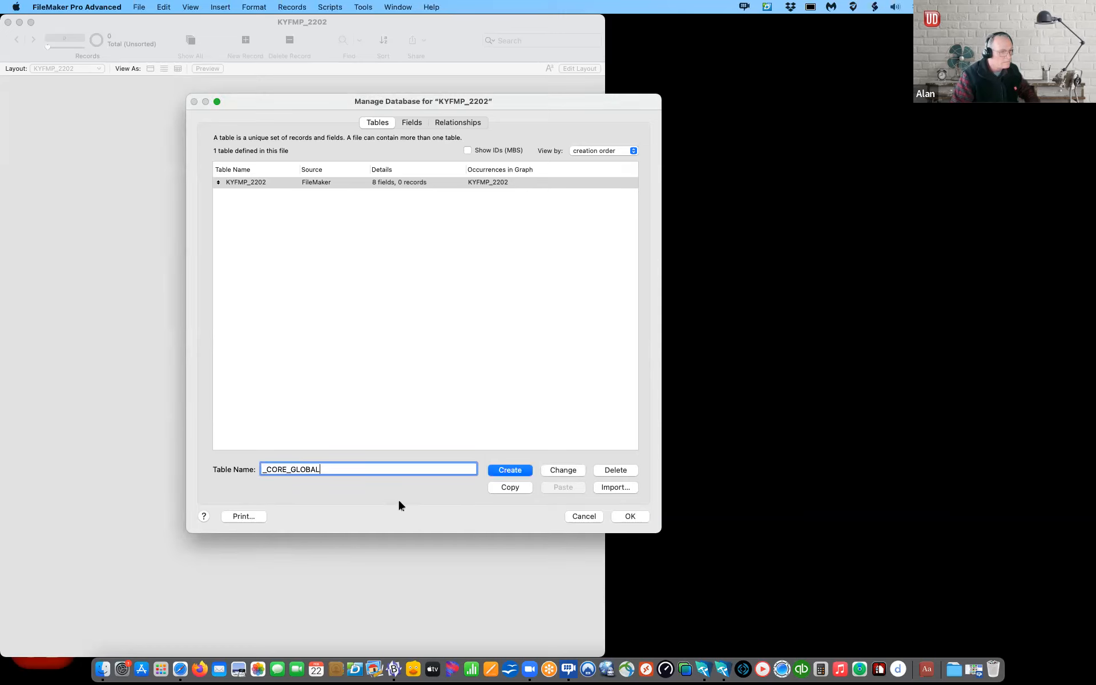
{"action": "left_click", "coordinate": [557, 473]}
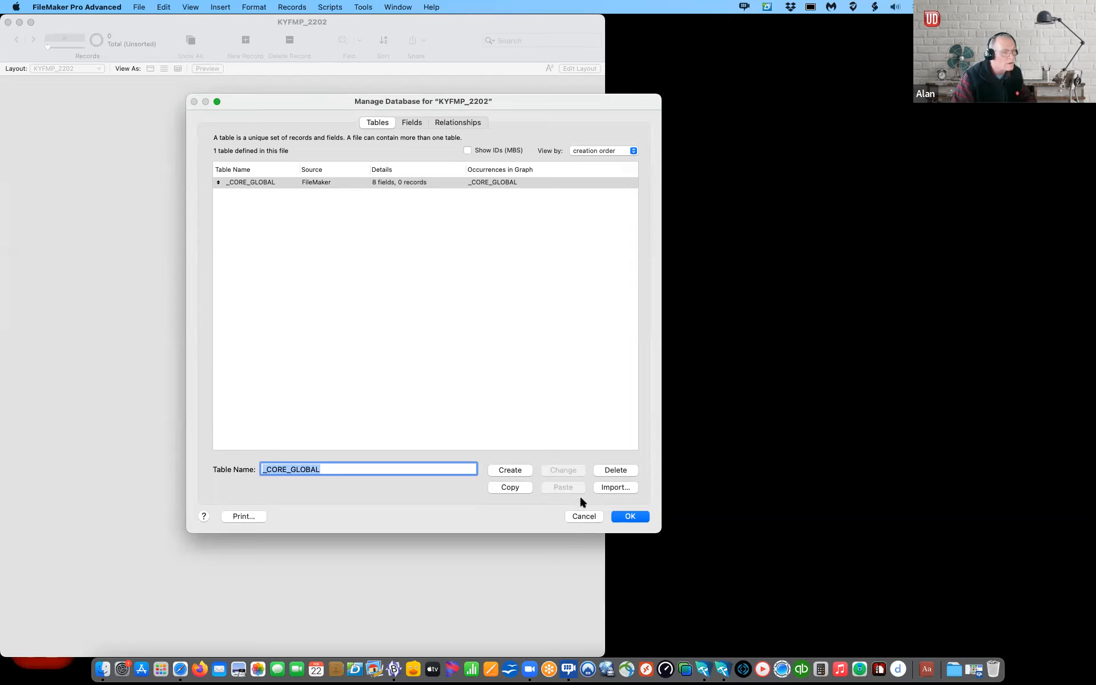
{"action": "left_click", "coordinate": [630, 517]}
{"action": "left_click", "coordinate": [138, 7]}
Step: Import the UD_Minimalist theme from the KYFMP_2202 file hosted on srvr42, signing in with its password
{"action": "mouse_move", "coordinate": [142, 110]}
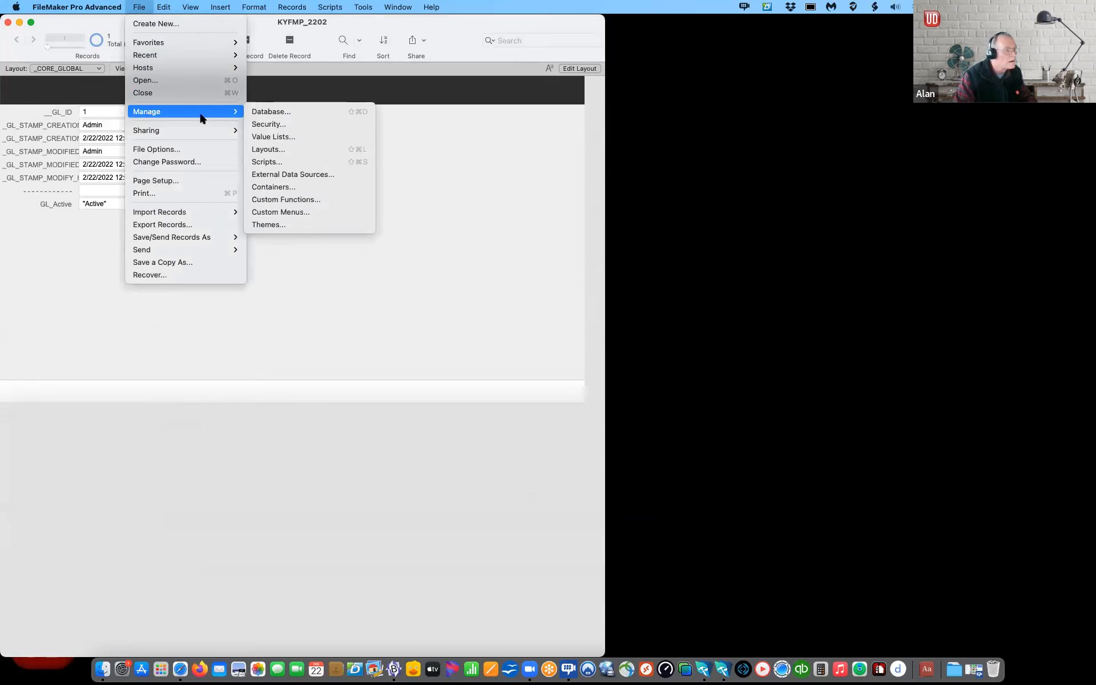
{"action": "left_click", "coordinate": [288, 225]}
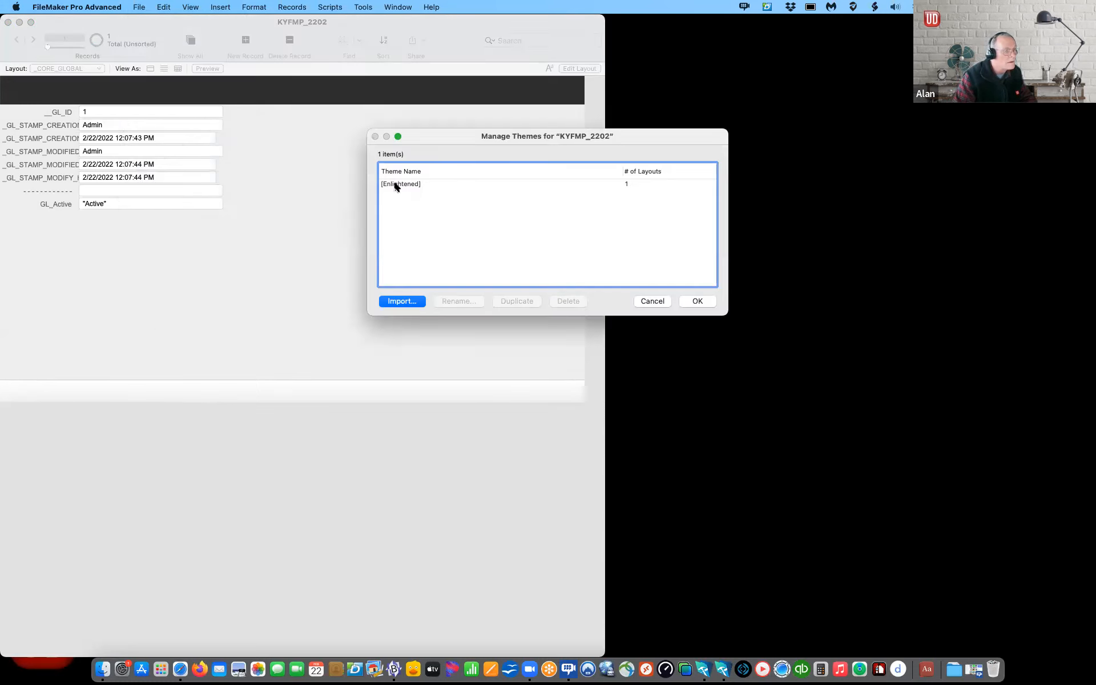
{"action": "left_click", "coordinate": [403, 302]}
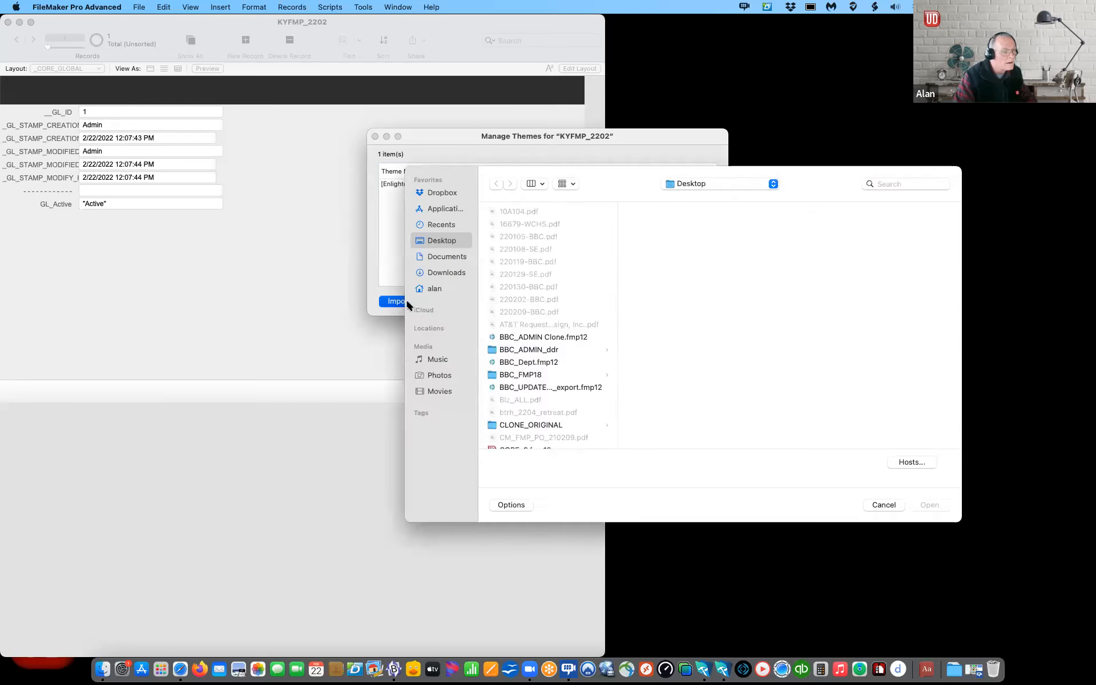
{"action": "left_click", "coordinate": [914, 462]}
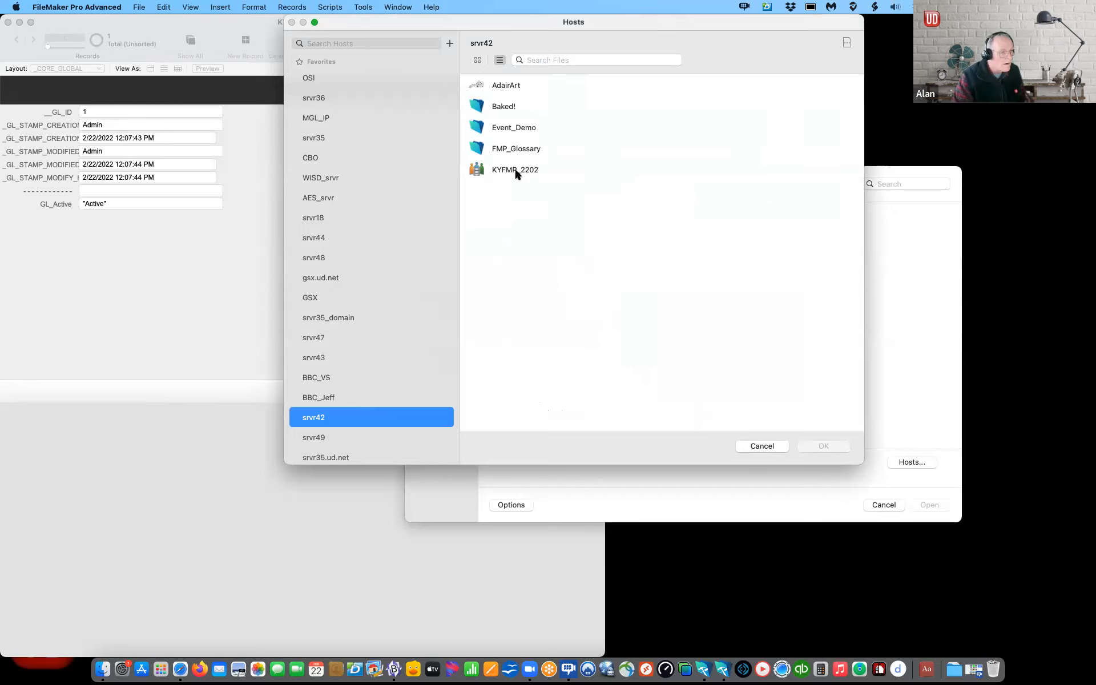
{"action": "double_click", "coordinate": [515, 170]}
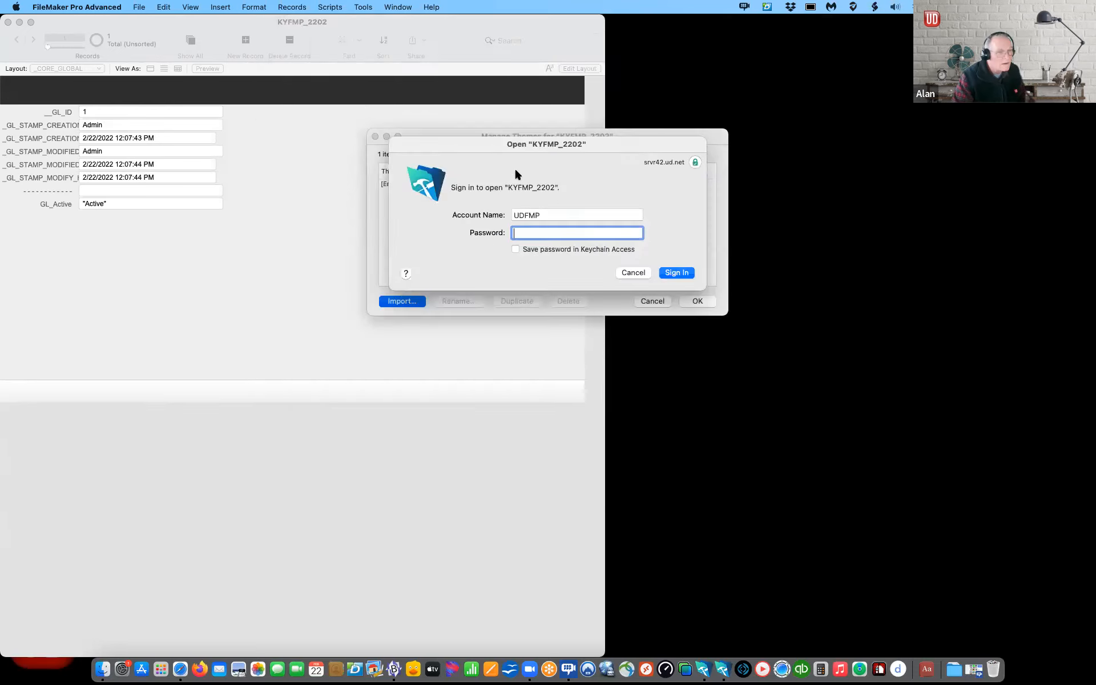
{"action": "type", "text": "•••••••"}
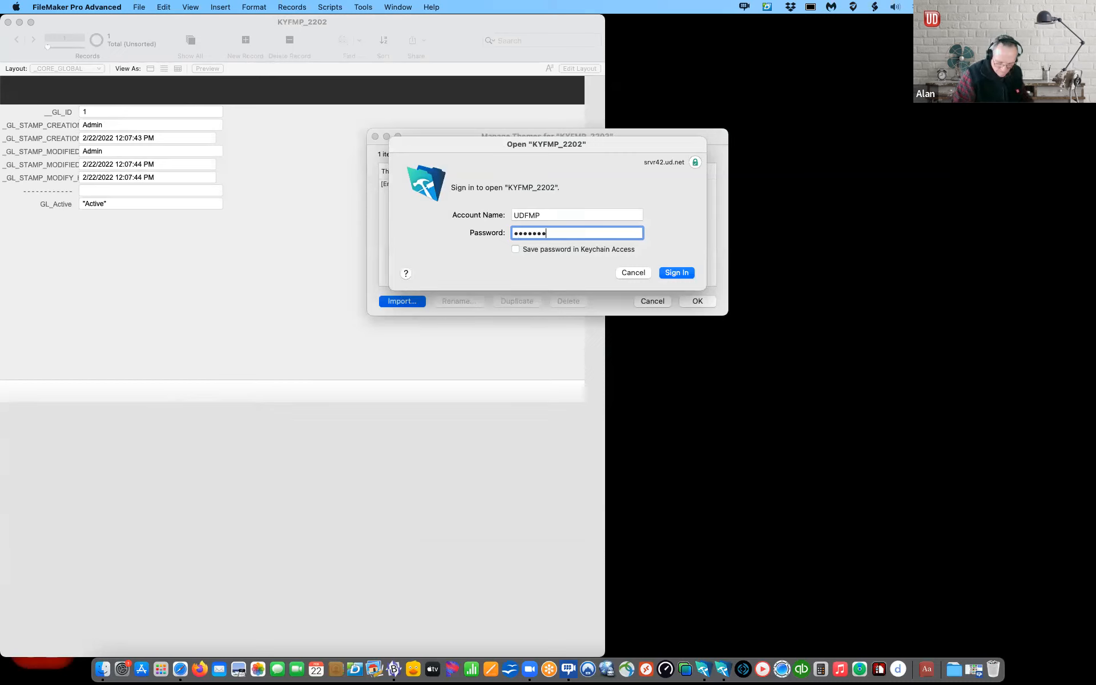
{"action": "key", "text": "Return"}
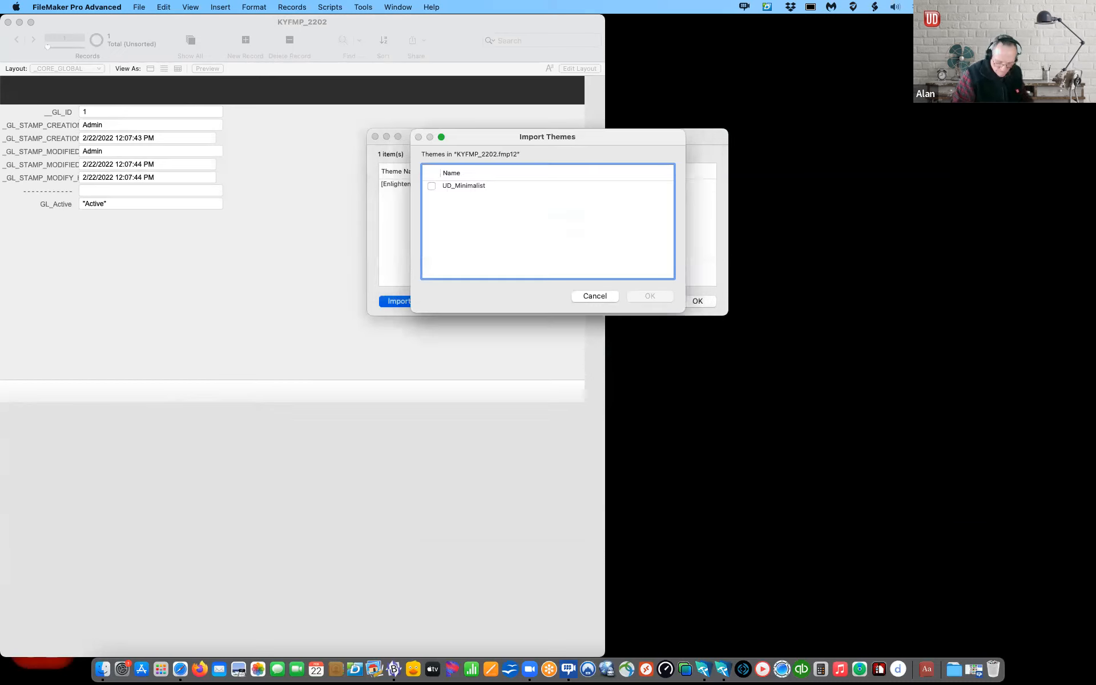
{"action": "left_click", "coordinate": [432, 186]}
{"action": "left_click", "coordinate": [636, 294]}
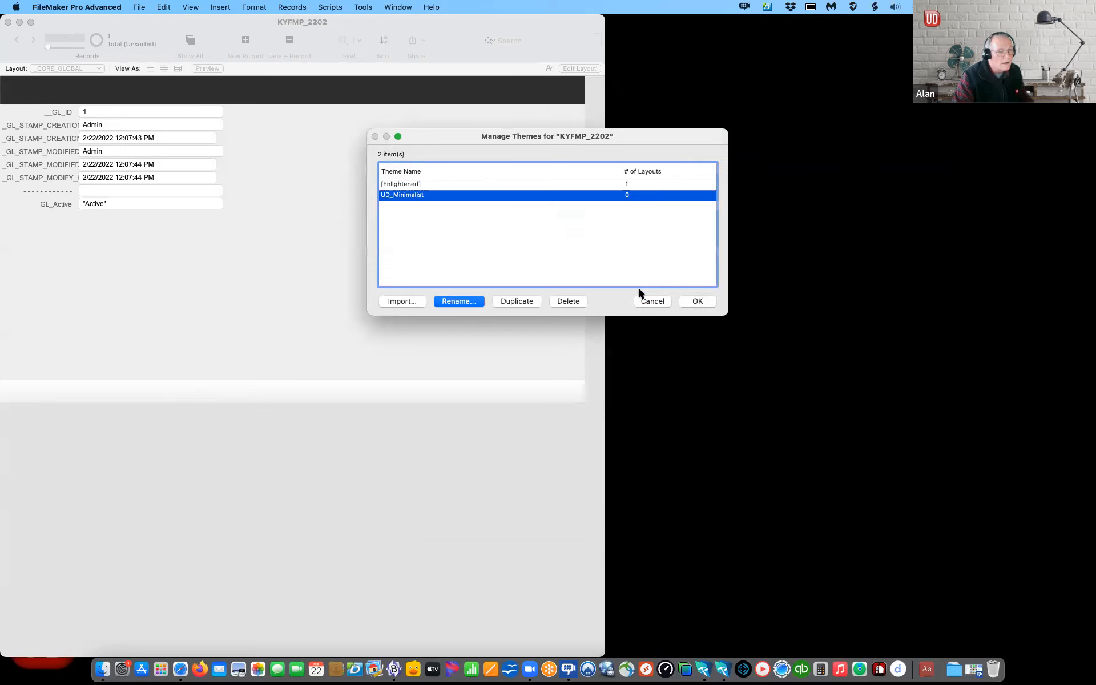
{"action": "left_click", "coordinate": [697, 297]}
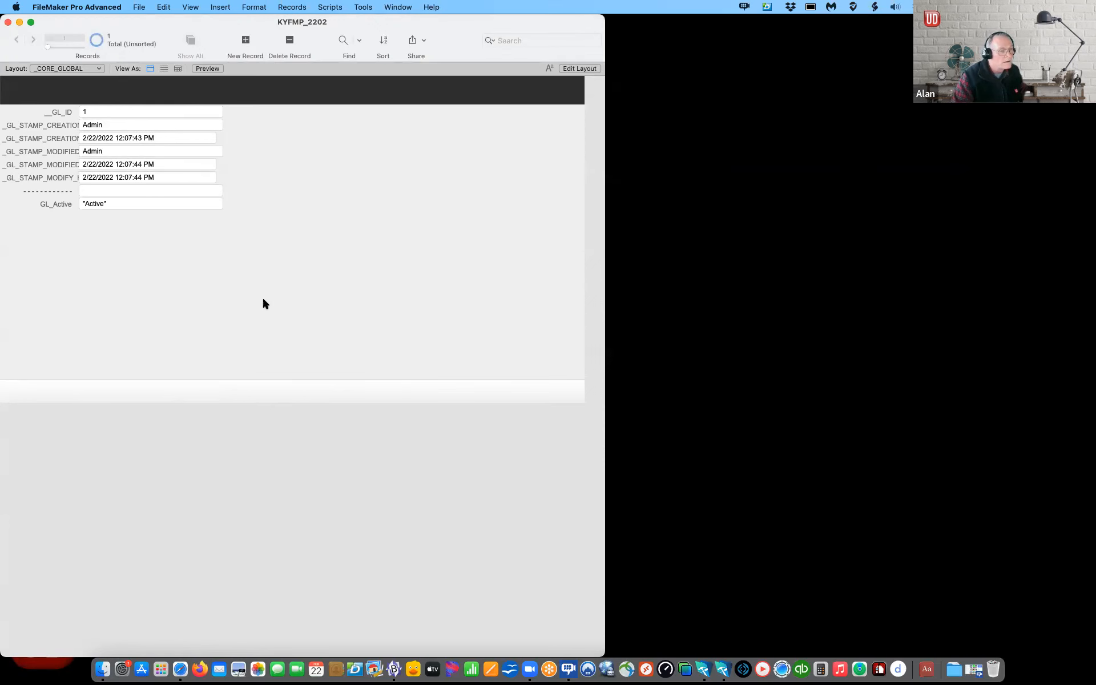
Step: Apply the UD_Minimalist theme to the _CORE_GLOBAL layout and return to Browse mode
{"action": "key", "text": "super+l"}
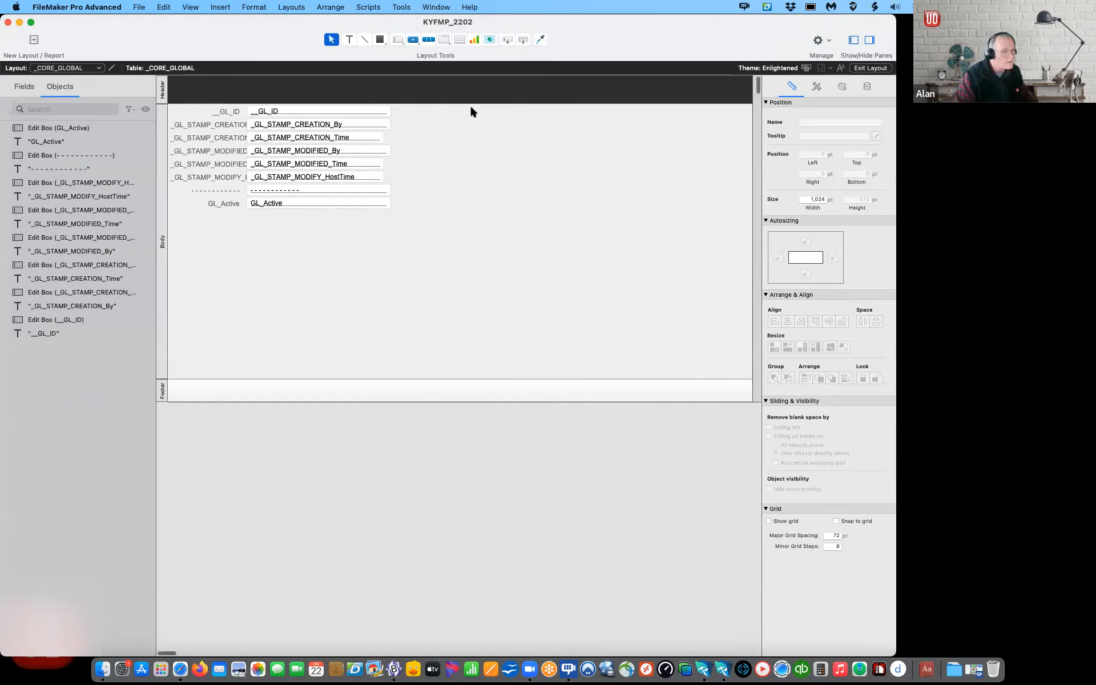
{"action": "left_click", "coordinate": [298, 7]}
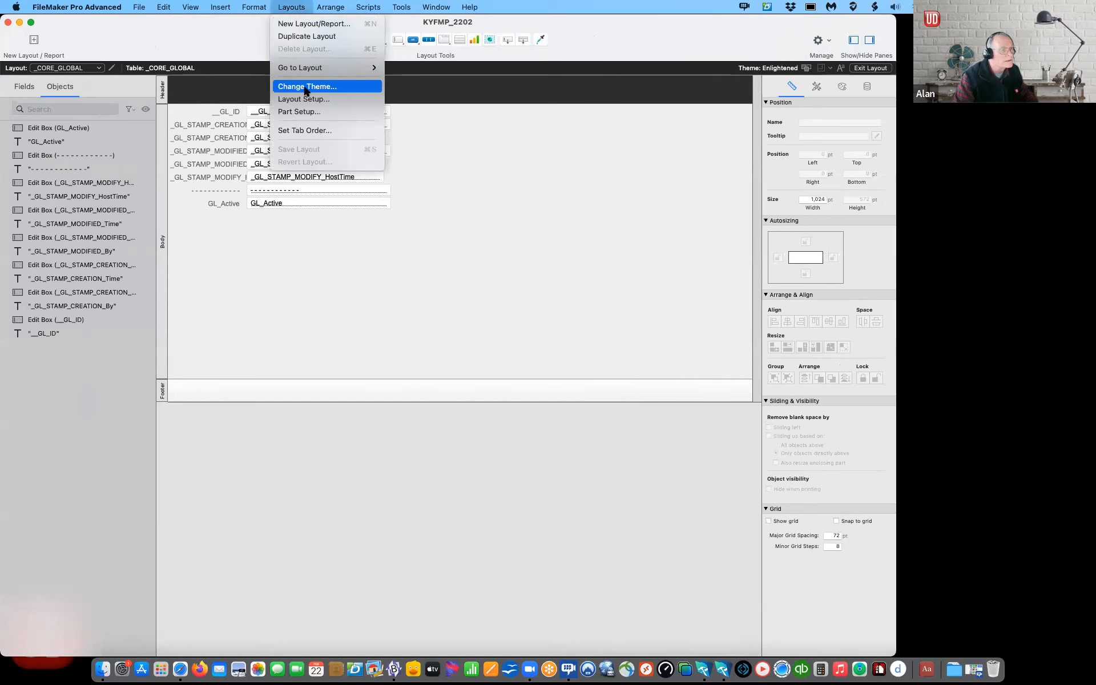
{"action": "left_click", "coordinate": [308, 86]}
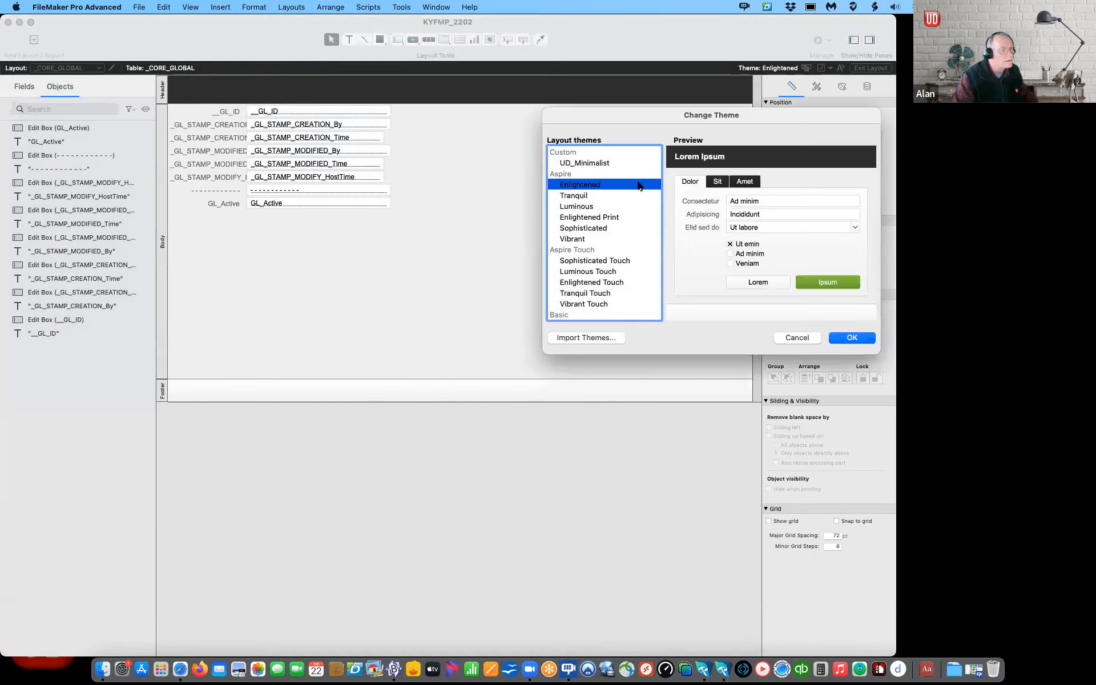
{"action": "left_click", "coordinate": [590, 163]}
{"action": "left_click", "coordinate": [856, 339]}
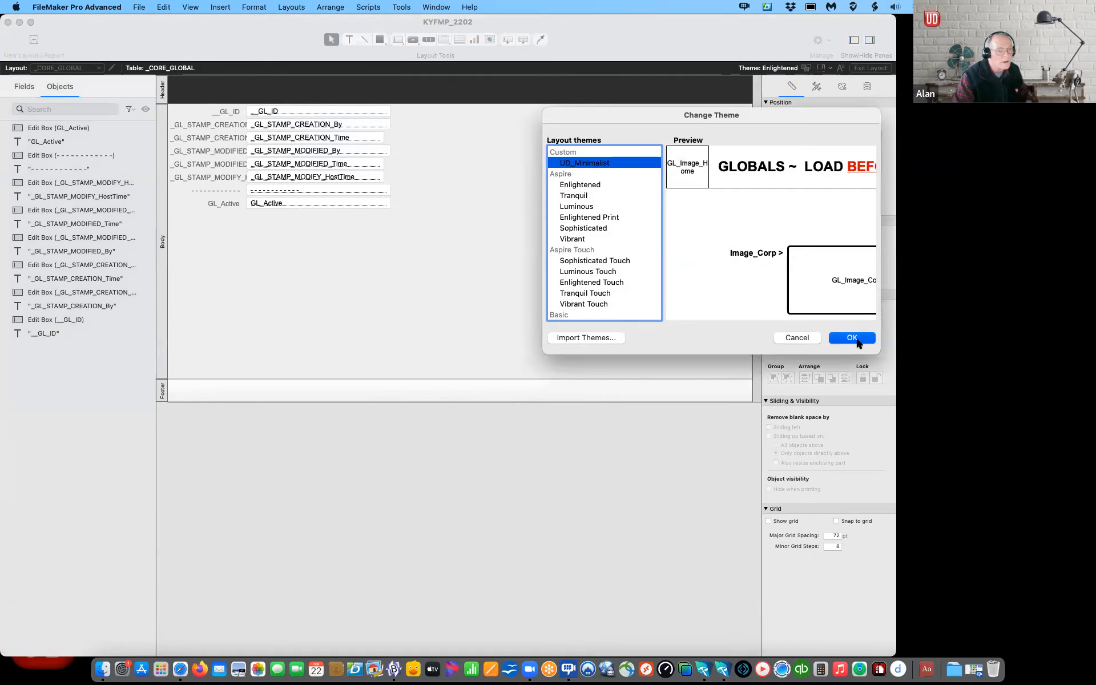
{"action": "left_click", "coordinate": [139, 7]}
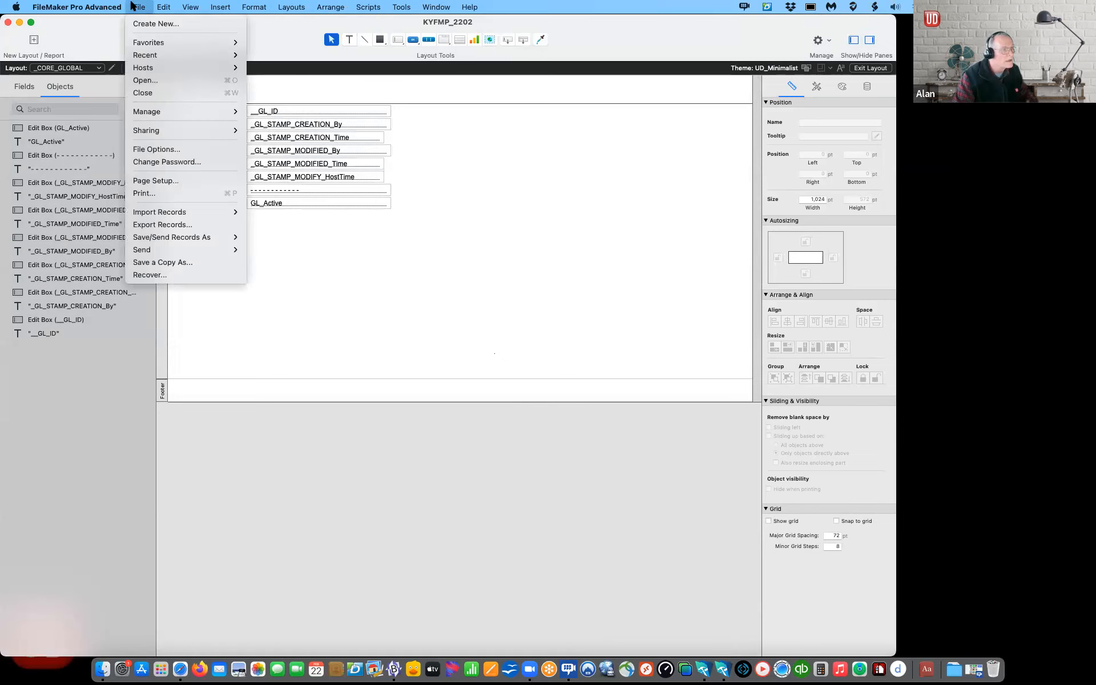
{"action": "mouse_move", "coordinate": [147, 111]}
{"action": "key", "text": "Escape"}
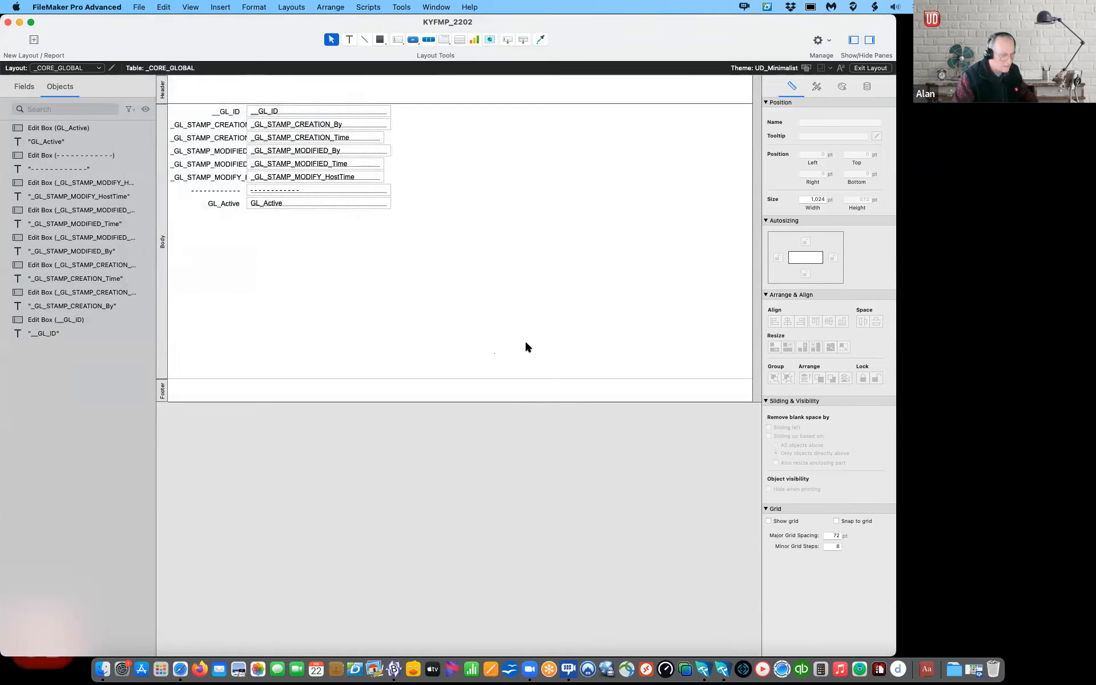
{"action": "key", "text": "super+b"}
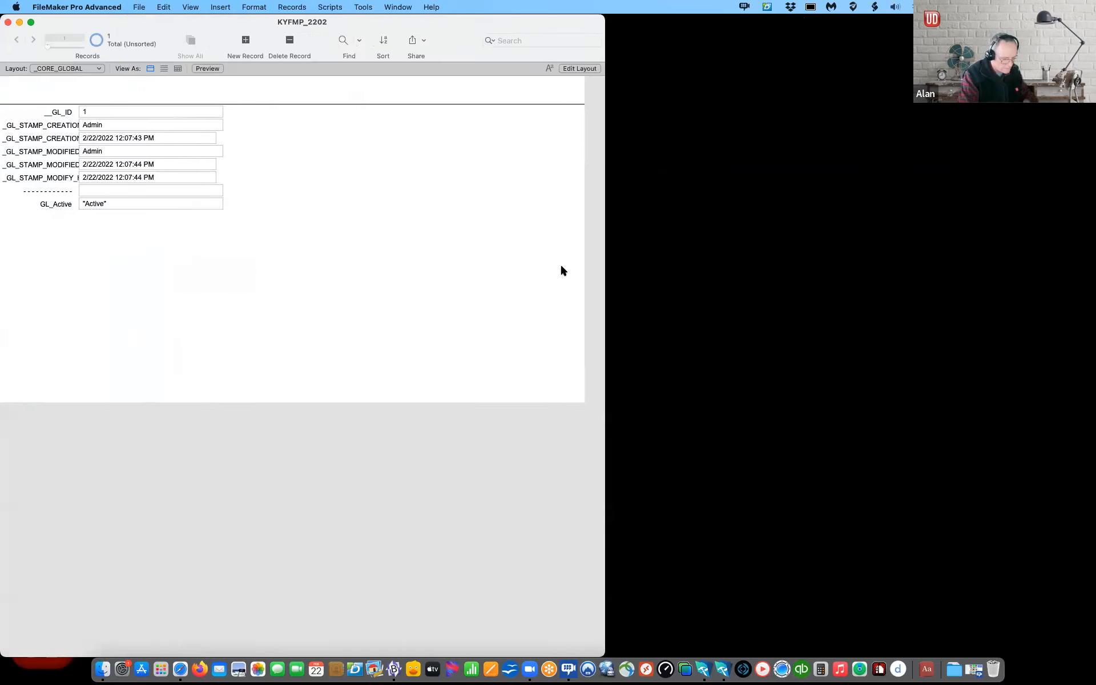
Step: Delete the unused Enlightened theme in Manage Themes
{"action": "left_click", "coordinate": [139, 7]}
{"action": "mouse_move", "coordinate": [237, 113]}
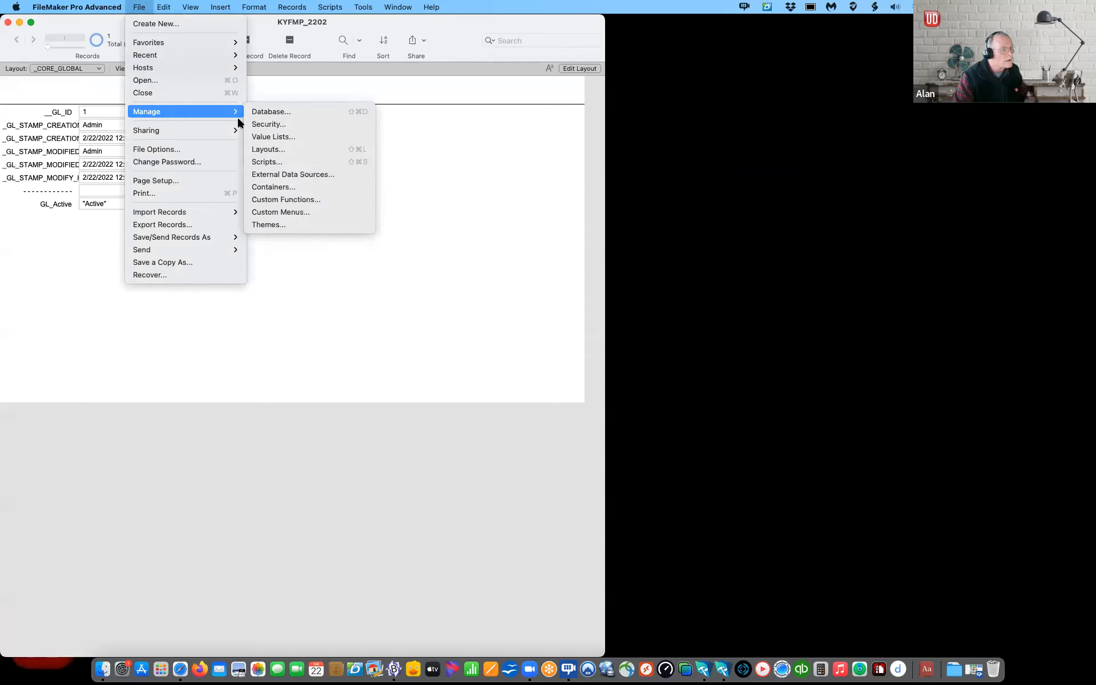
{"action": "left_click", "coordinate": [299, 224]}
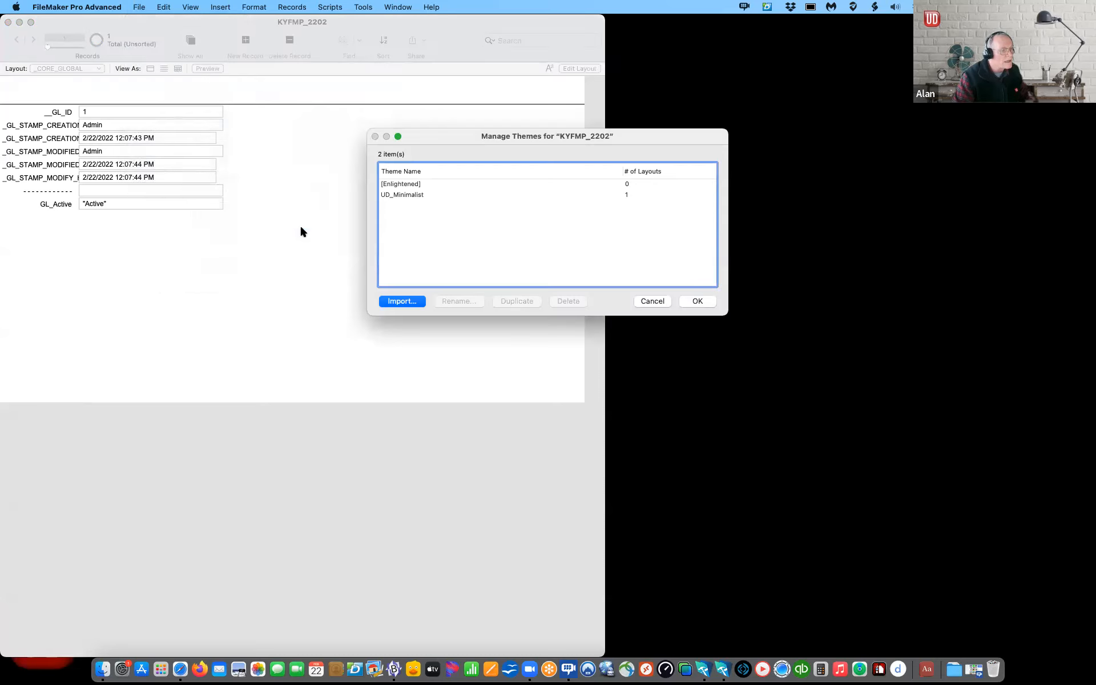
{"action": "left_click", "coordinate": [386, 184]}
{"action": "left_click", "coordinate": [569, 301]}
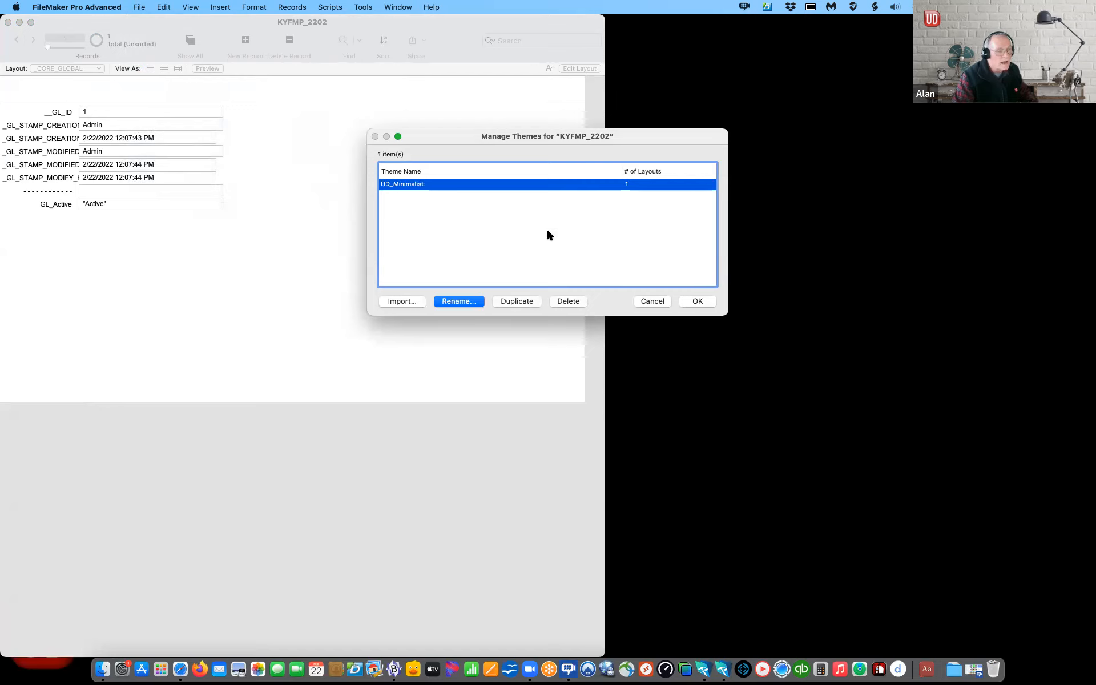
{"action": "left_click", "coordinate": [698, 301]}
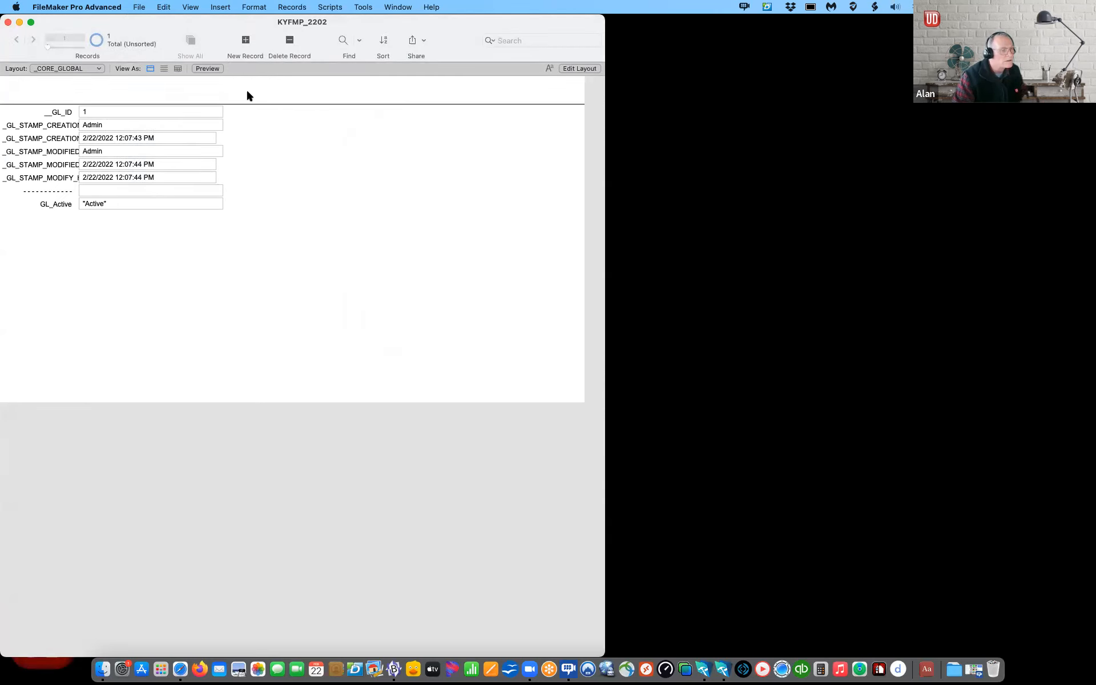
Step: Open Manage Database for KYFMP_2202, showing _CORE_GLOBAL with 8 fields on the Tables tab
{"action": "left_click_drag", "start_coordinate": [213, 22], "coordinate": [329, 33]}
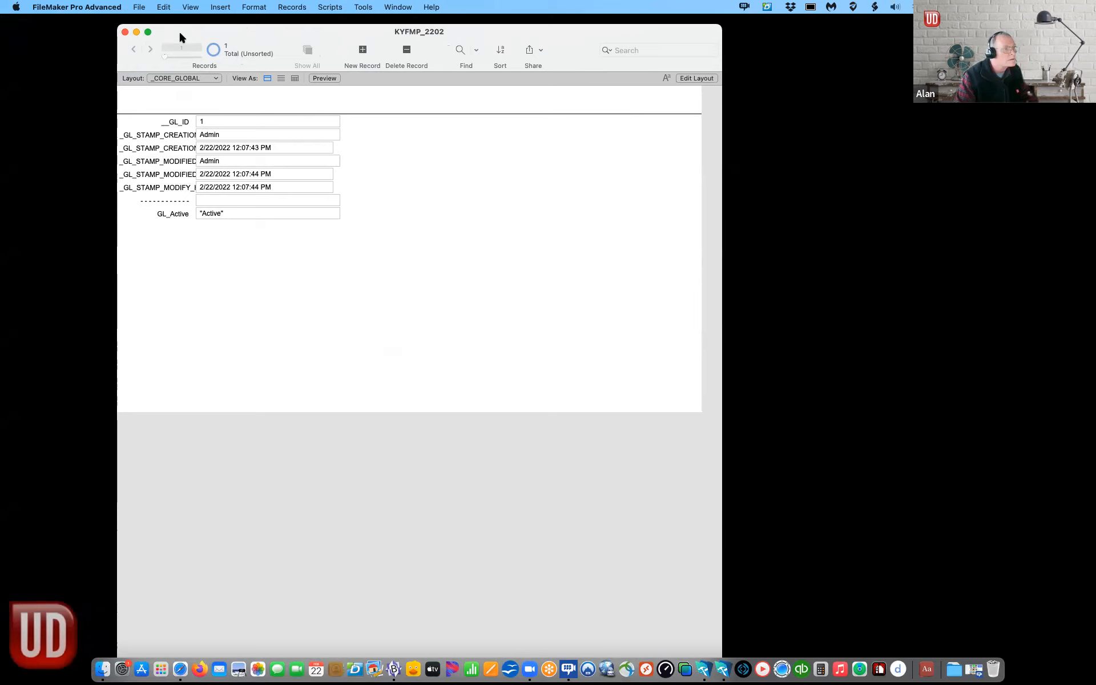
{"action": "left_click", "coordinate": [139, 7]}
{"action": "mouse_move", "coordinate": [147, 112]}
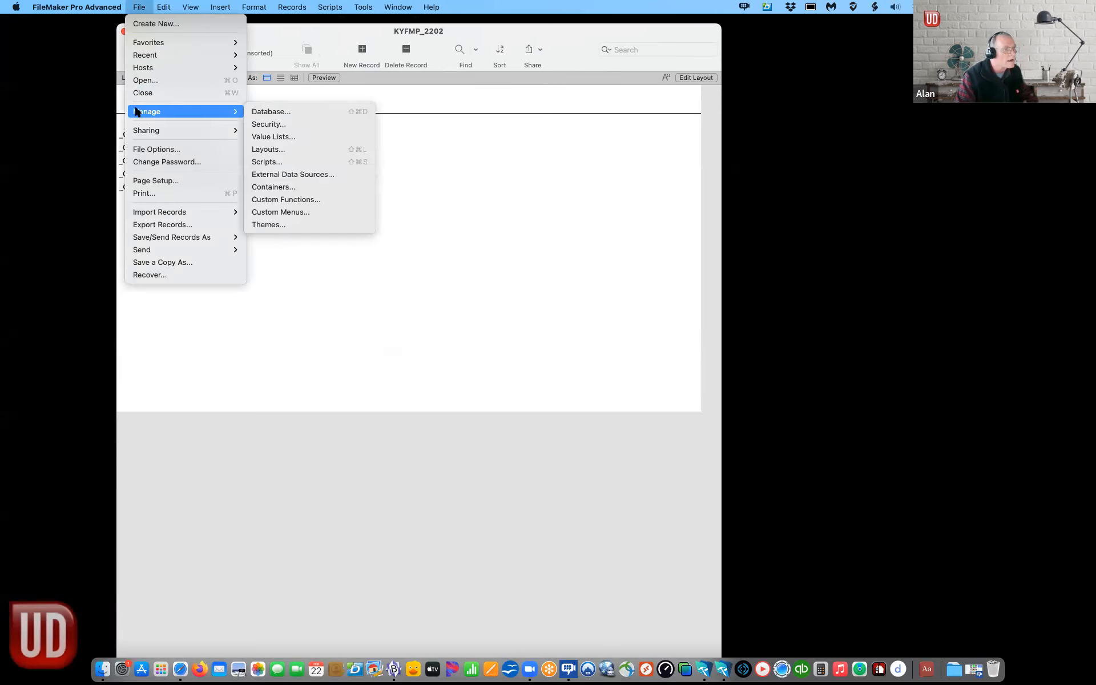
{"action": "left_click", "coordinate": [274, 113]}
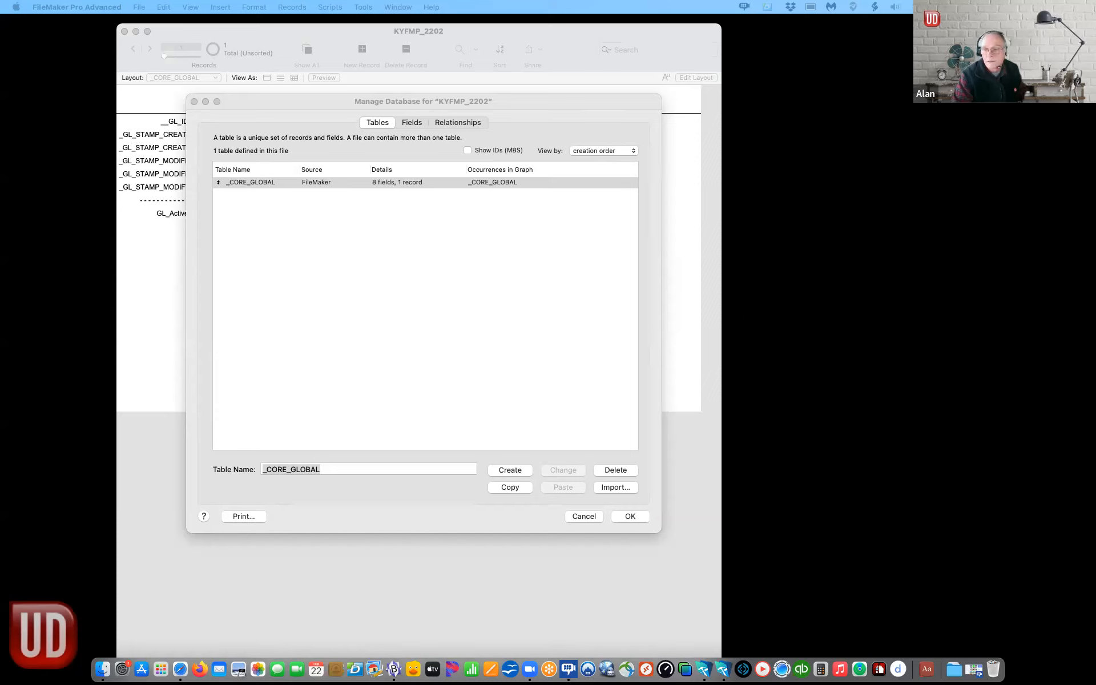
Step: Create the _CORE_USER and _CORE_USER_LOG tables from pasted names
{"action": "left_click", "coordinate": [257, 224]}
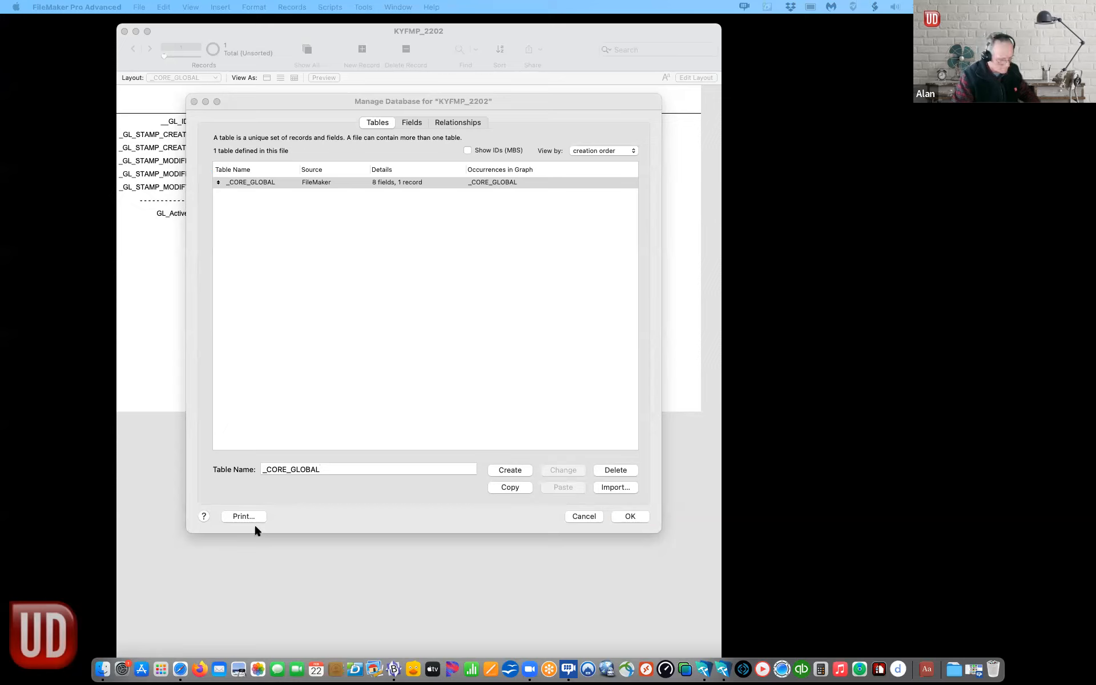
{"action": "left_click_drag", "start_coordinate": [300, 469], "coordinate": [225, 466]}
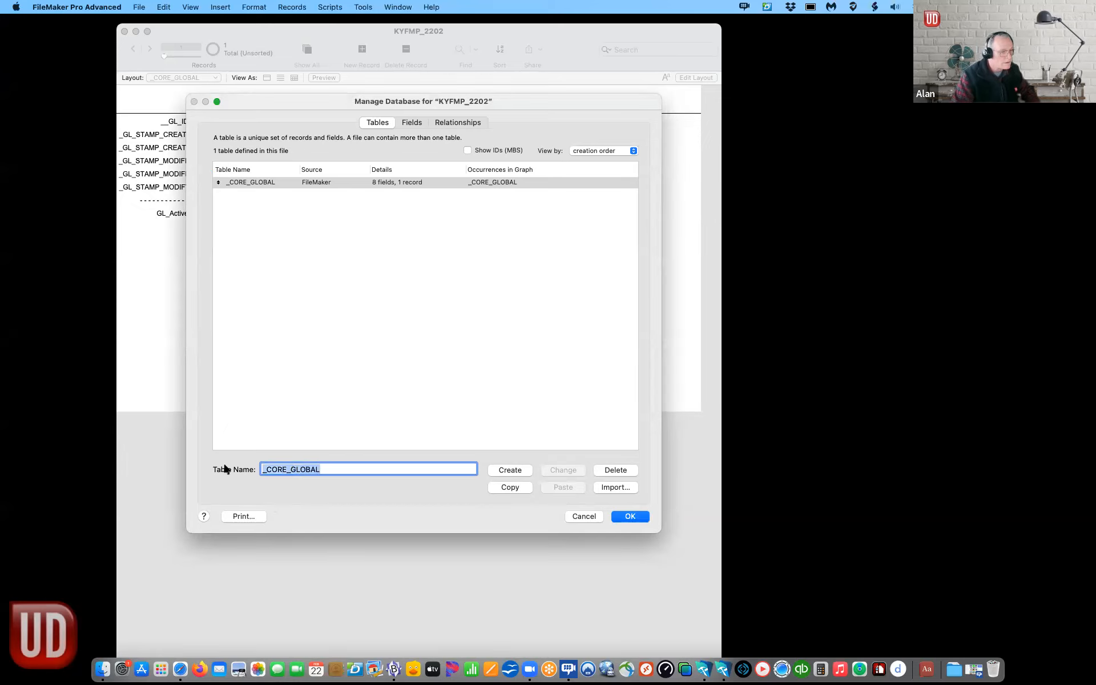
{"action": "type", "text": "_CORE_USER"}
{"action": "left_click", "coordinate": [517, 471]}
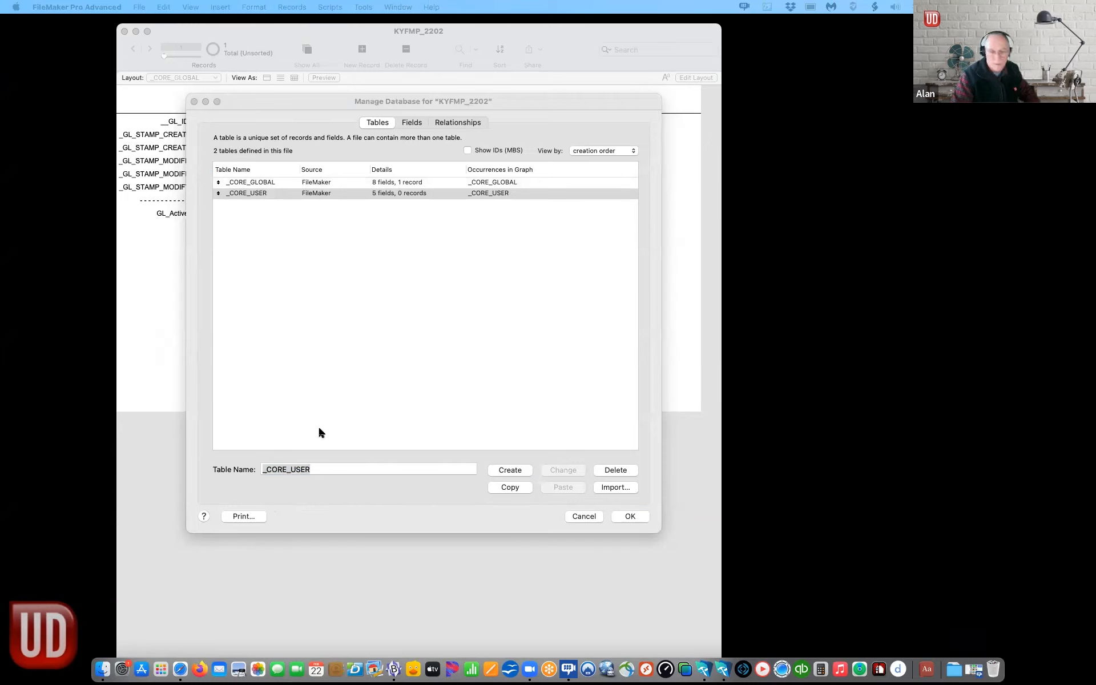
{"action": "left_click", "coordinate": [290, 469]}
{"action": "type", "text": "_CORE_USER_LOG"}
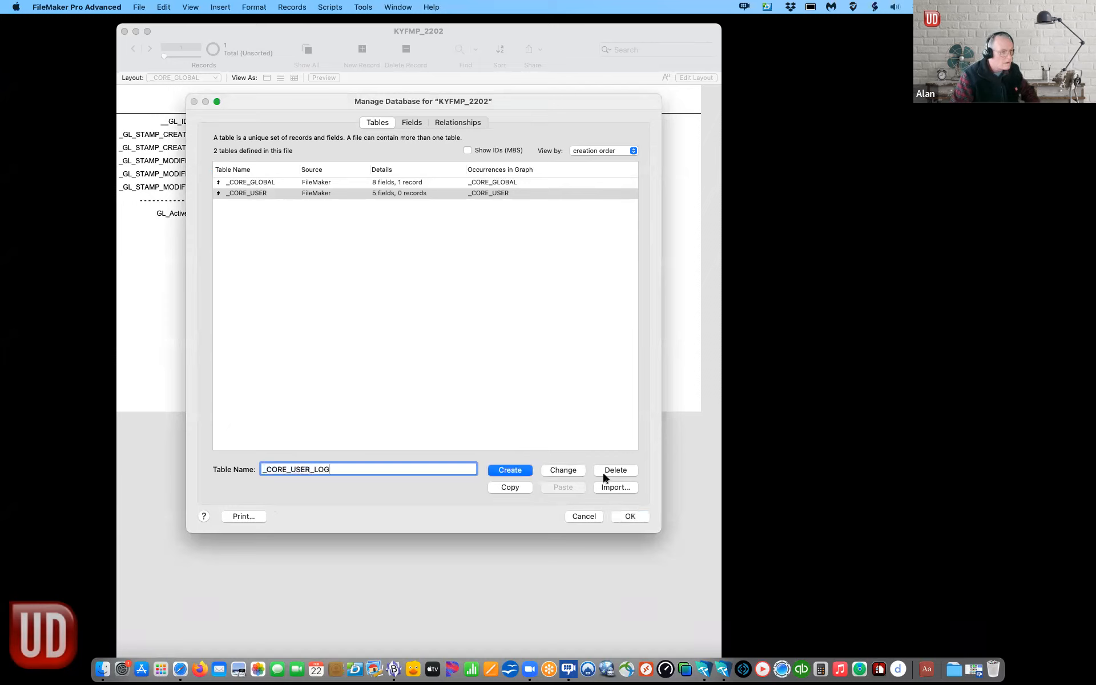
{"action": "left_click", "coordinate": [514, 473]}
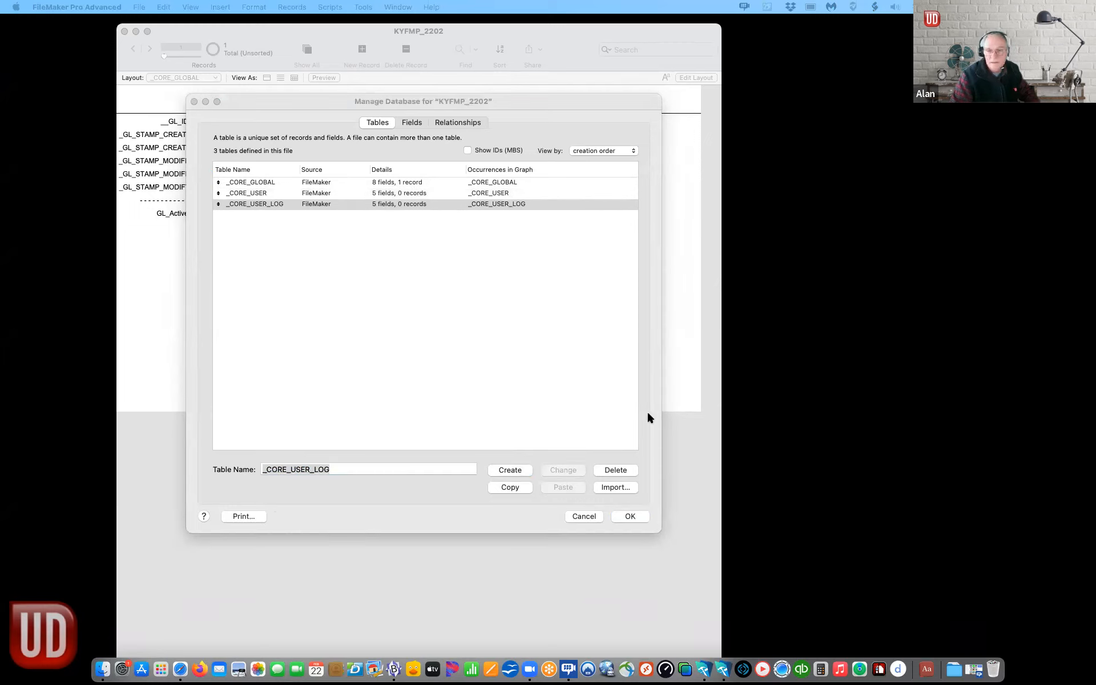
Step: Add the CONTACT and DOCUMENT tables and view DOCUMENT's default fields
{"action": "left_click", "coordinate": [309, 470]}
{"action": "double_click", "coordinate": [309, 469]}
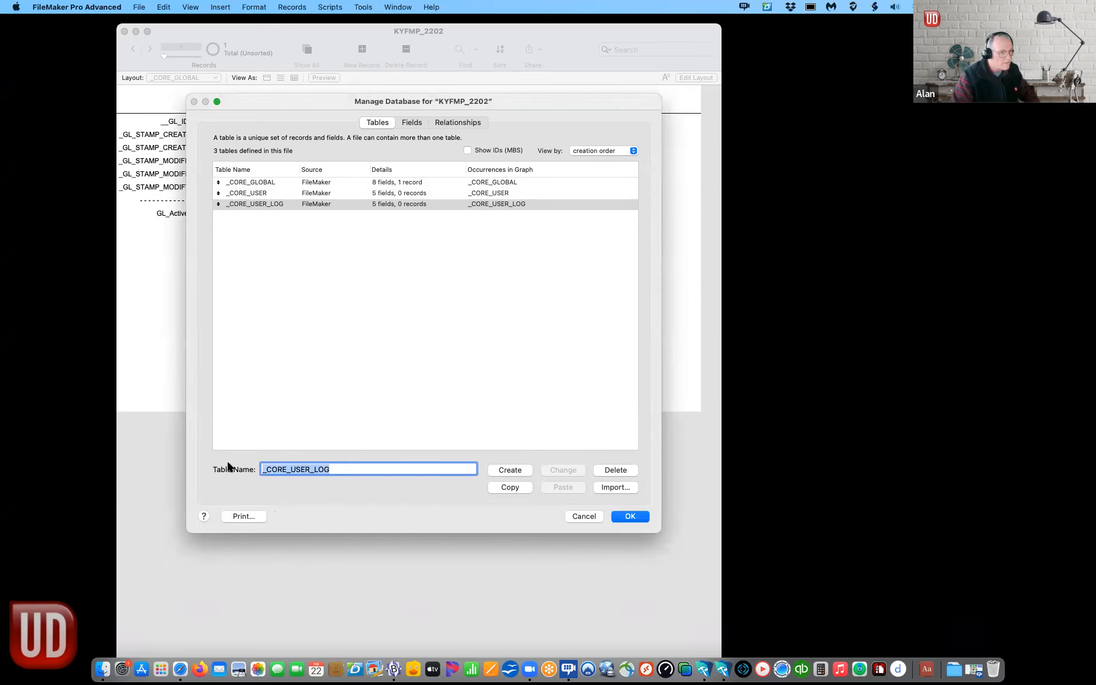
{"action": "type", "text": "CONTACT"}
{"action": "left_click", "coordinate": [510, 470]}
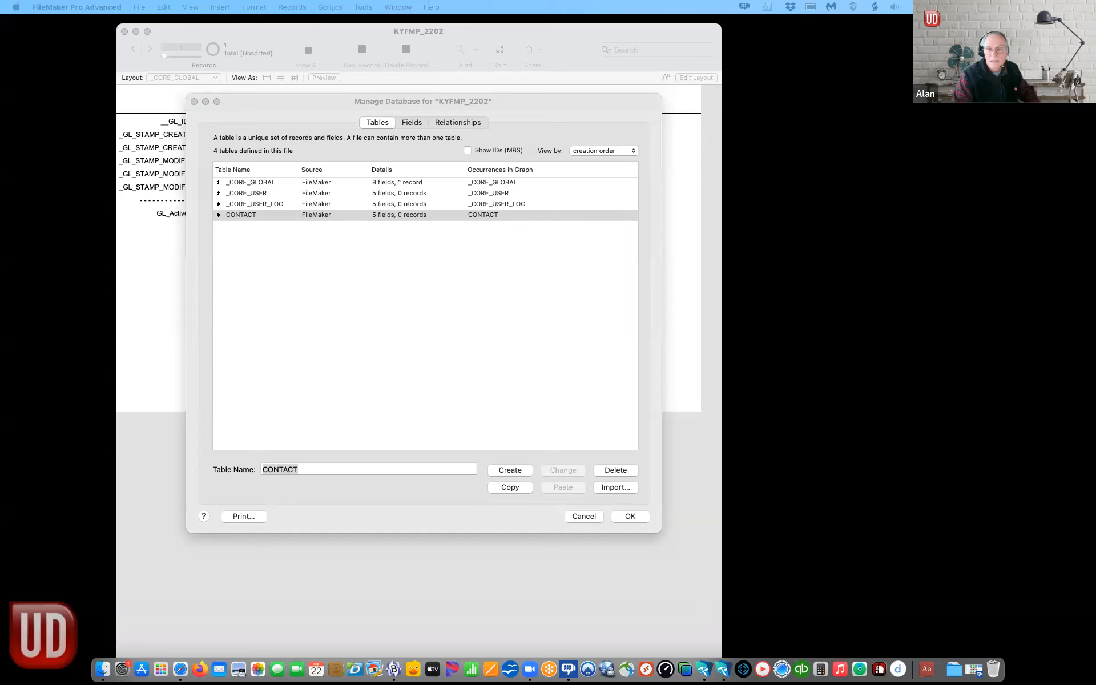
{"action": "left_click", "coordinate": [356, 466]}
{"action": "left_click_drag", "start_coordinate": [335, 467], "coordinate": [231, 471]}
{"action": "type", "text": "DOCUMENT"}
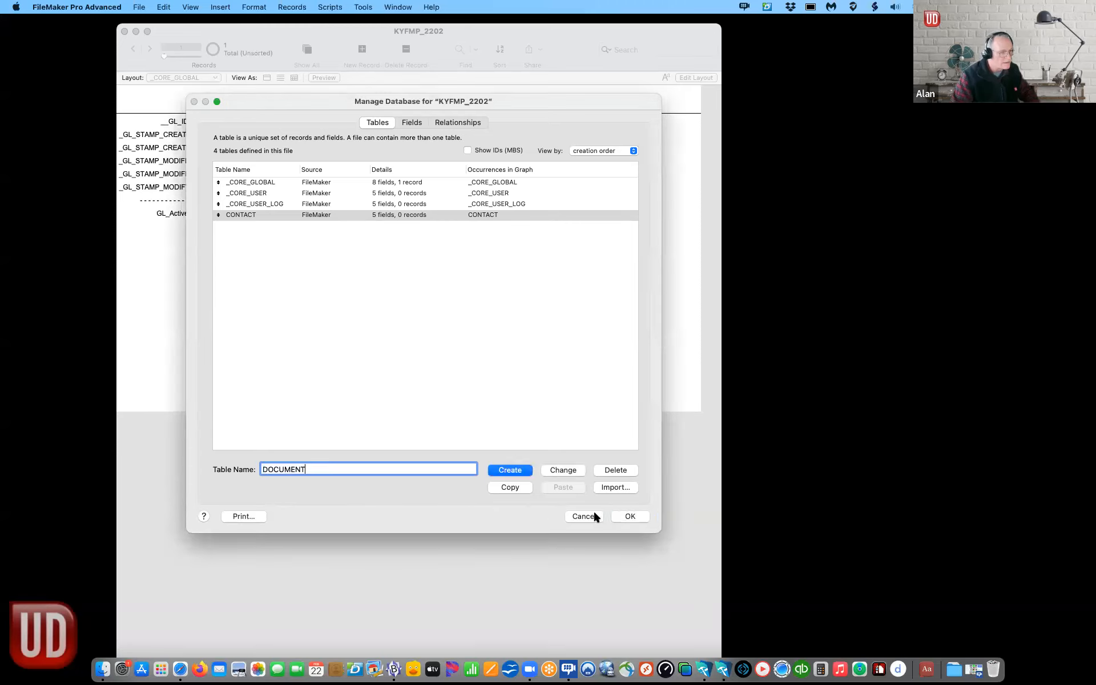
{"action": "left_click", "coordinate": [513, 470]}
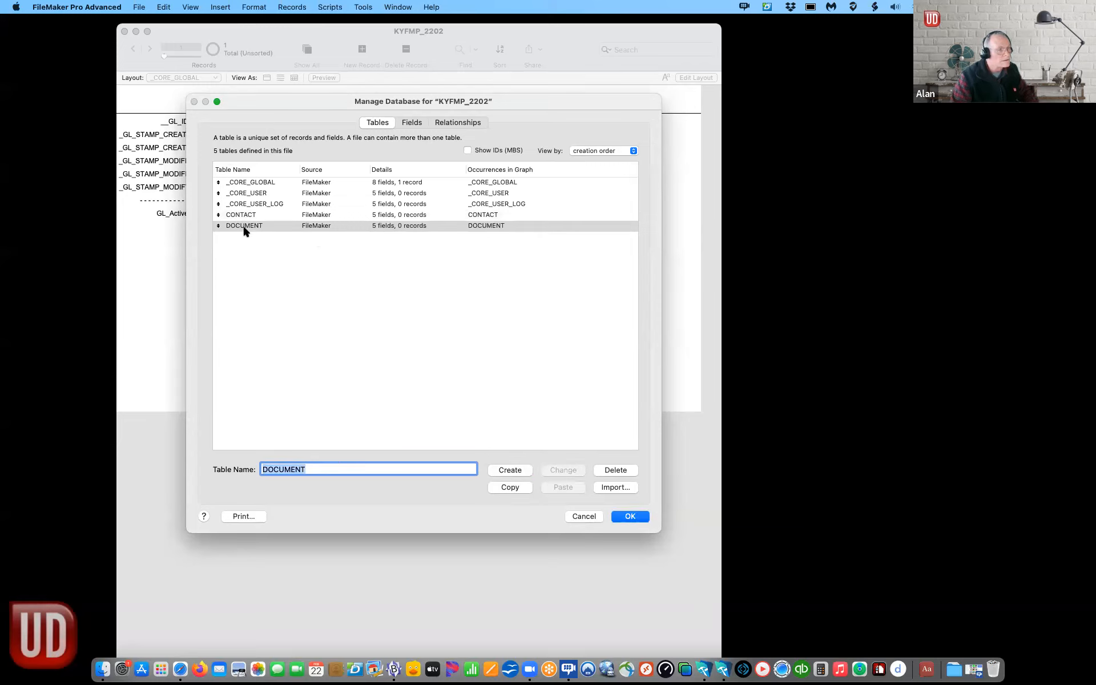
{"action": "left_click", "coordinate": [404, 122]}
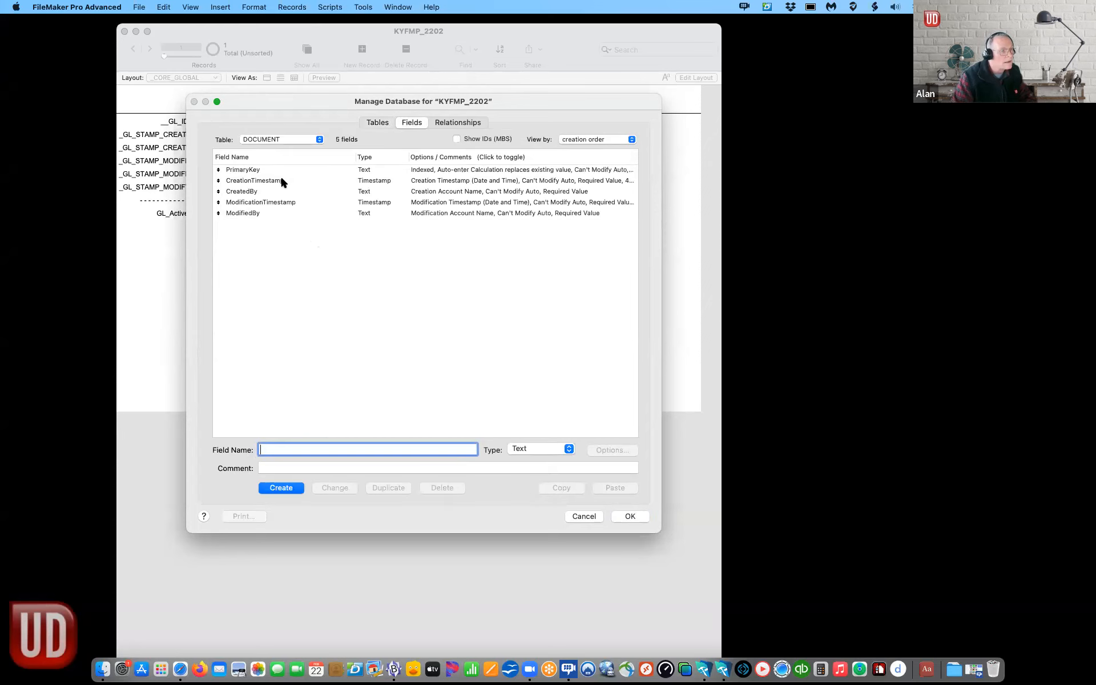
Step: Switch the field list to _CORE_USER and delete its five default fields
{"action": "left_click", "coordinate": [277, 140]}
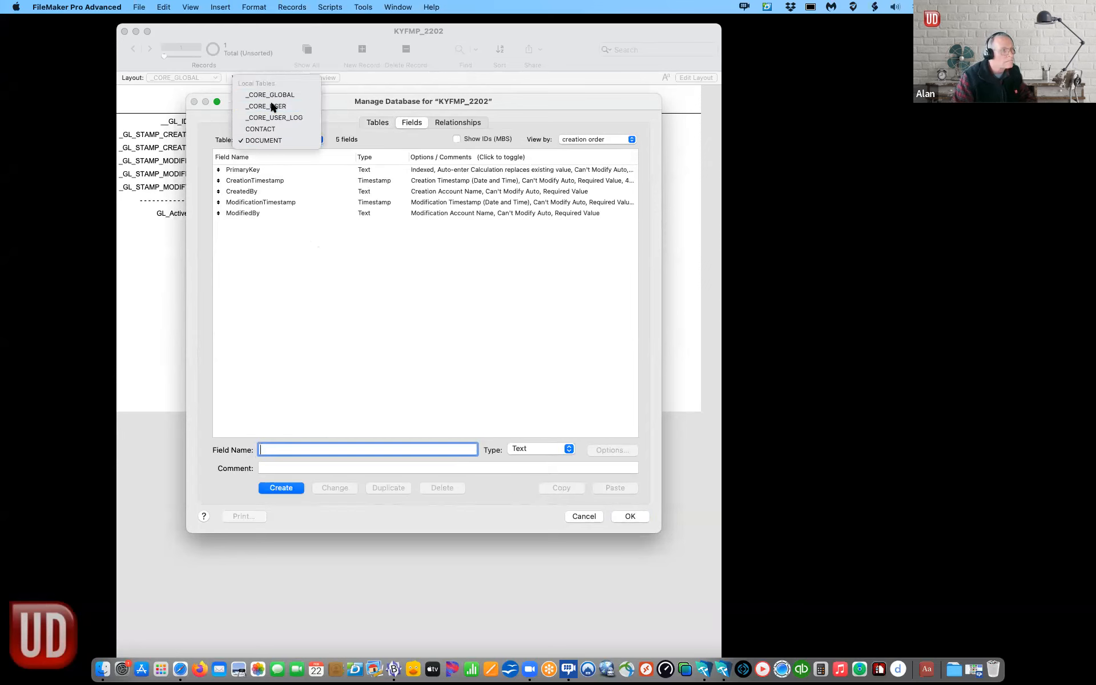
{"action": "left_click", "coordinate": [273, 106]}
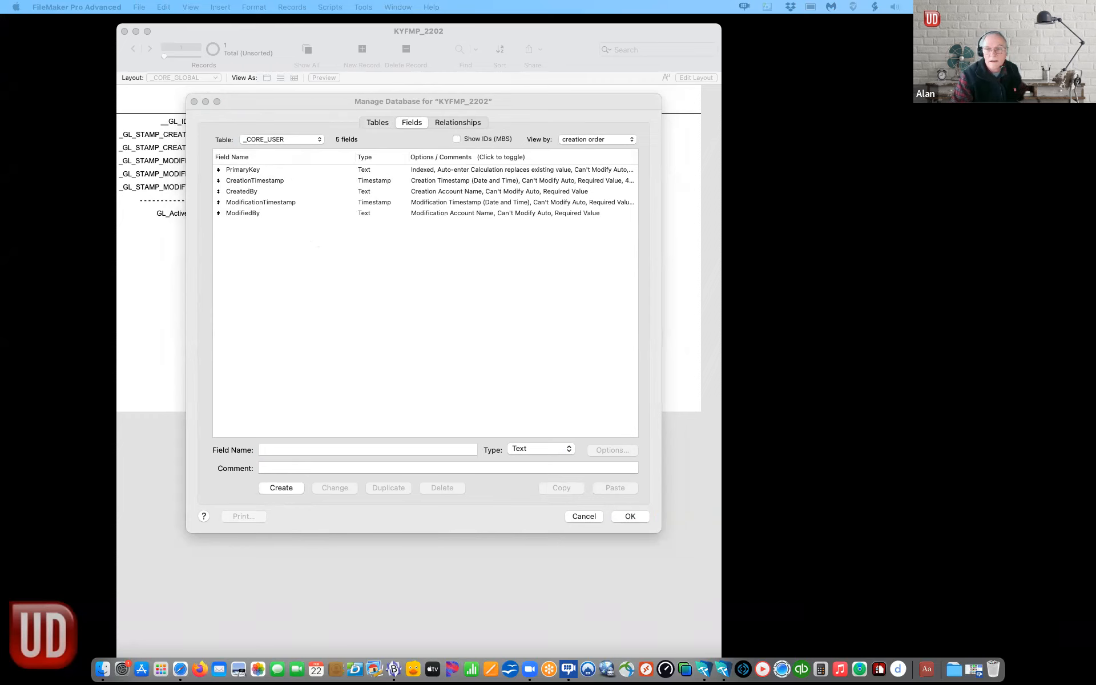
{"action": "left_click", "coordinate": [357, 311]}
{"action": "left_click", "coordinate": [235, 213]}
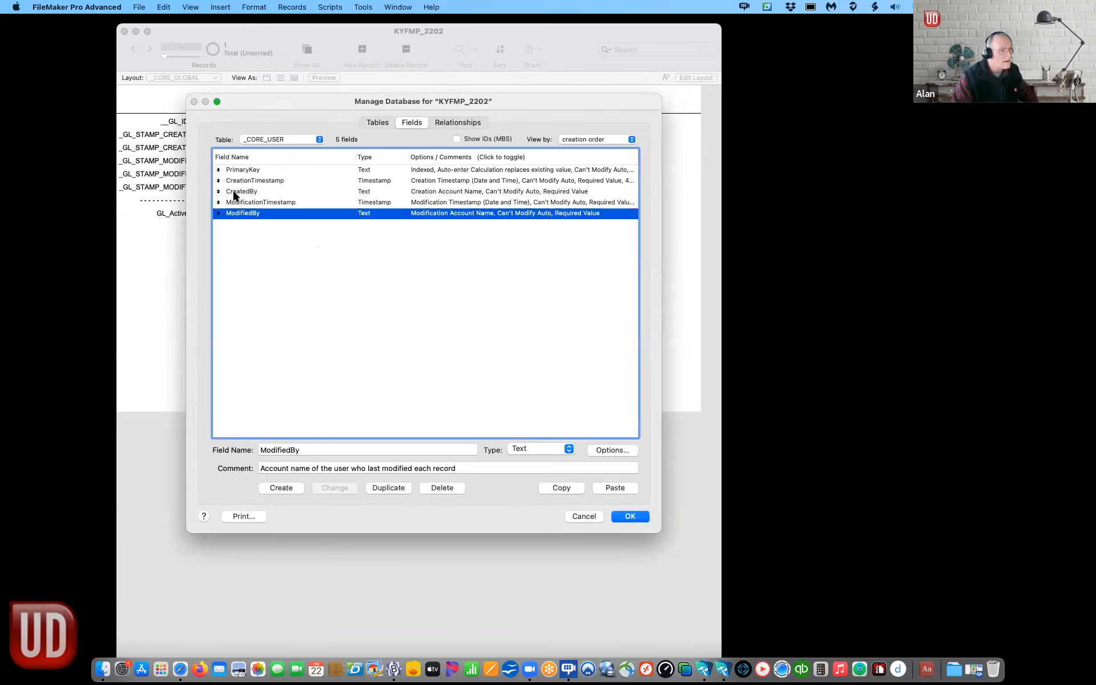
{"action": "left_click", "coordinate": [235, 170], "text": "shift"}
{"action": "key", "text": "BackSpace"}
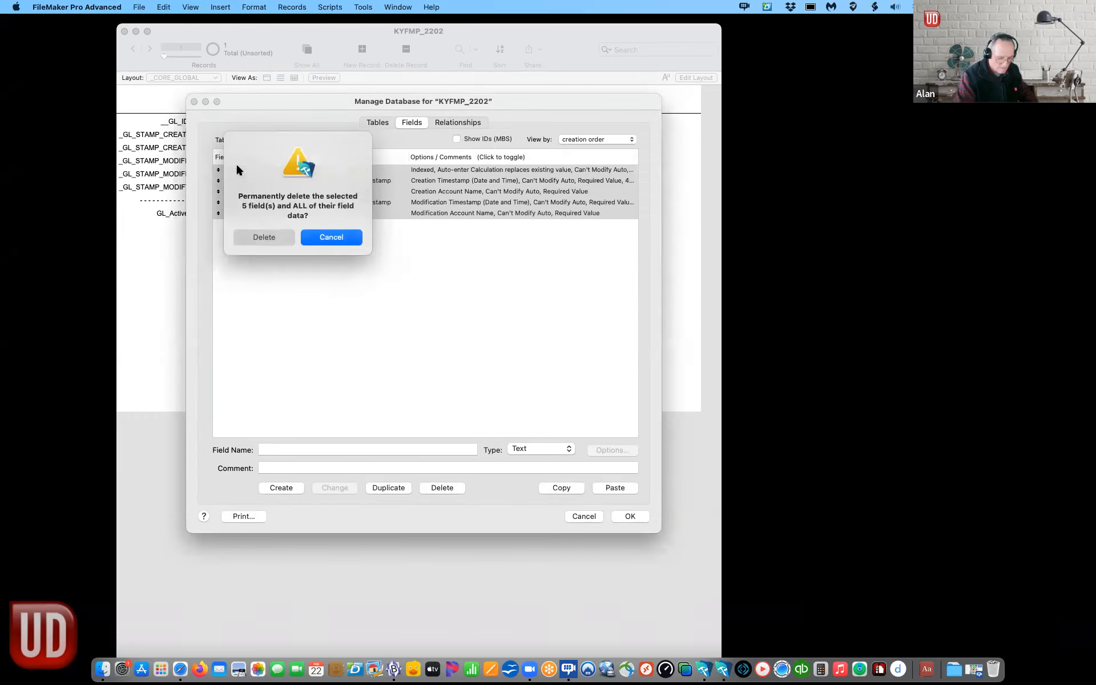
{"action": "left_click", "coordinate": [268, 235]}
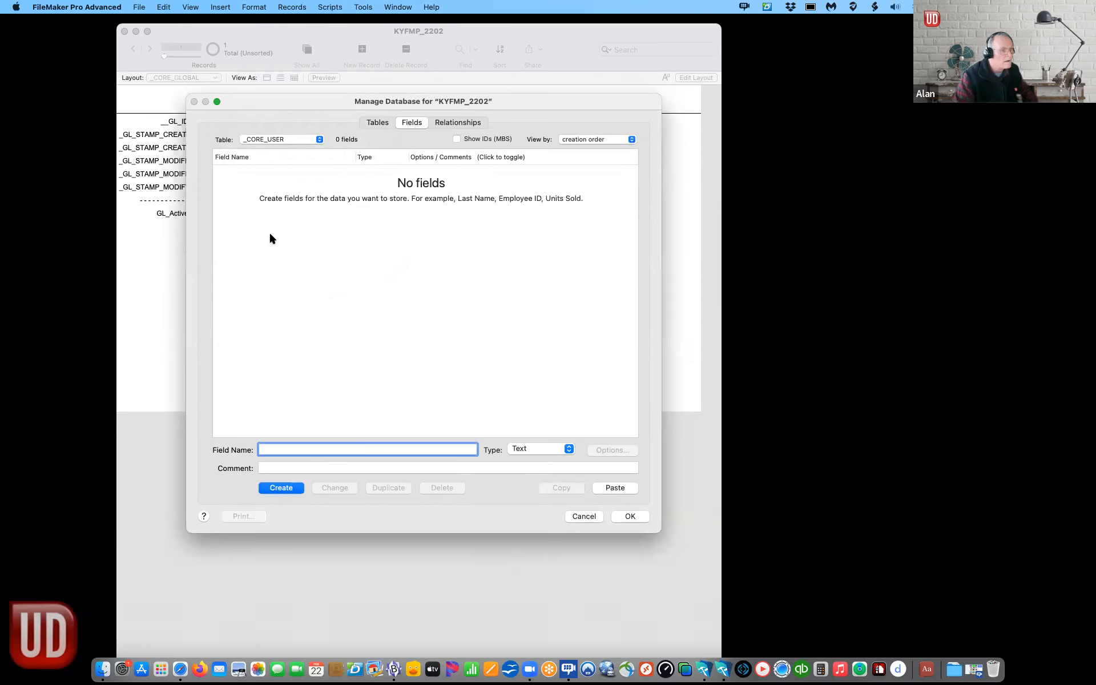
Step: Paste the eight copied fields, __US_ID through the separator, into _CORE_USER
{"action": "left_click", "coordinate": [269, 231]}
{"action": "key", "text": "super+v"}
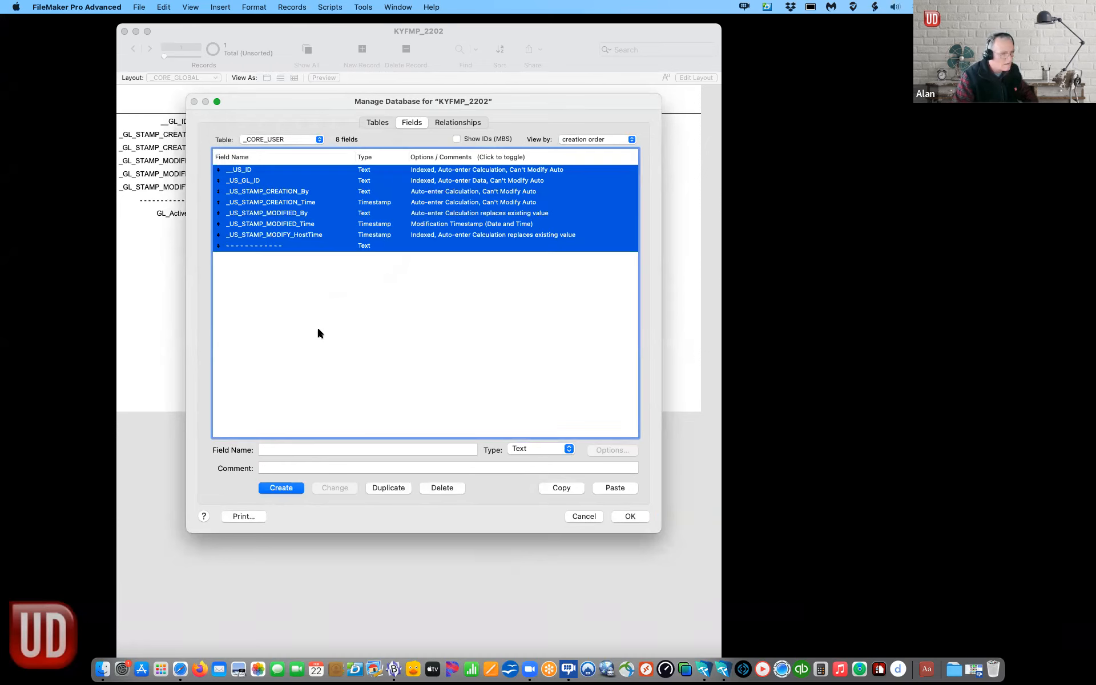
{"action": "left_click", "coordinate": [306, 337]}
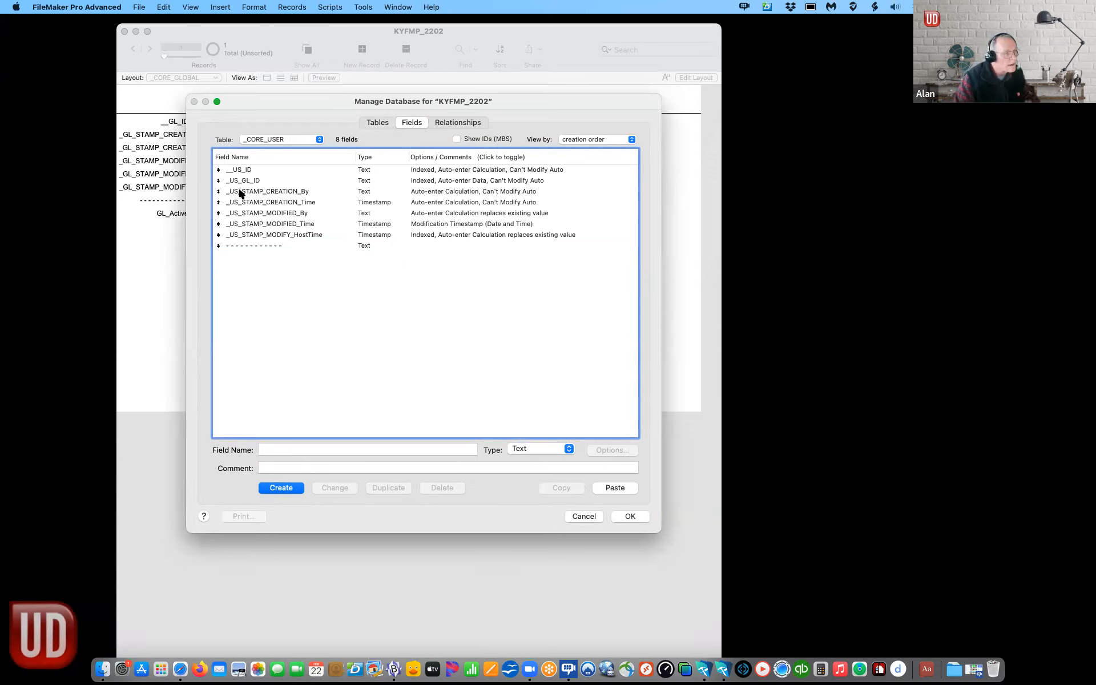
Step: Sort _CORE_USER's fields by field name and open the options for _US_STAMP_MODIFY_HostTime
{"action": "left_click", "coordinate": [611, 139]}
{"action": "left_click", "coordinate": [607, 152]}
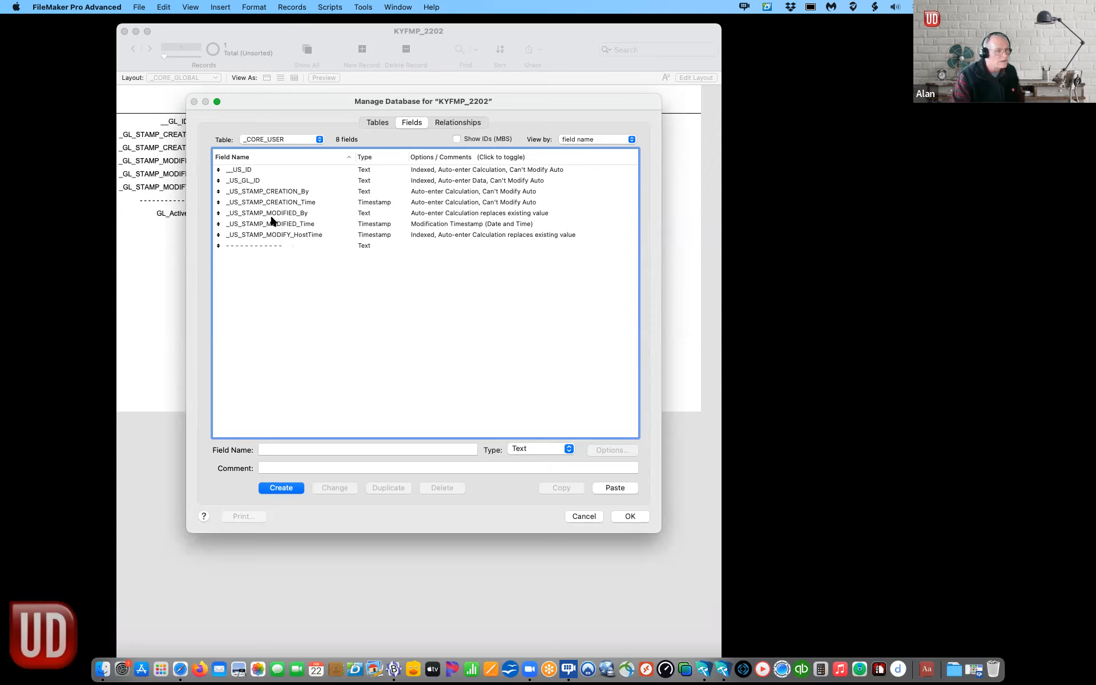
{"action": "double_click", "coordinate": [307, 235]}
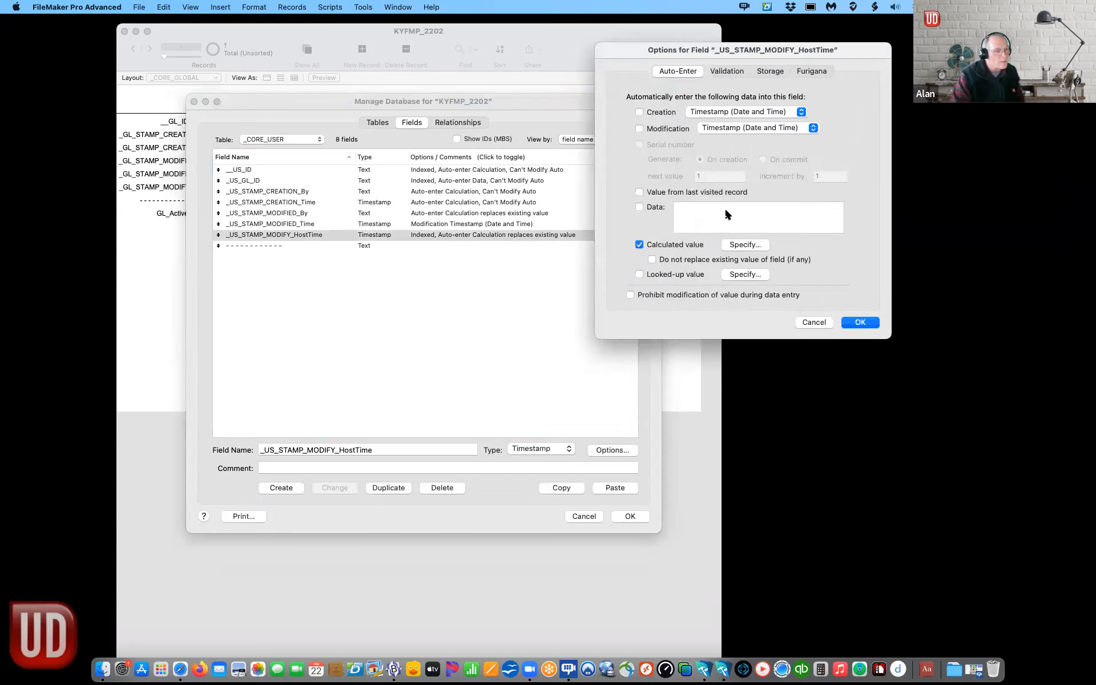
Step: Review the field's auto-enter calculation without changes and close its Options with OK
{"action": "left_click", "coordinate": [745, 244]}
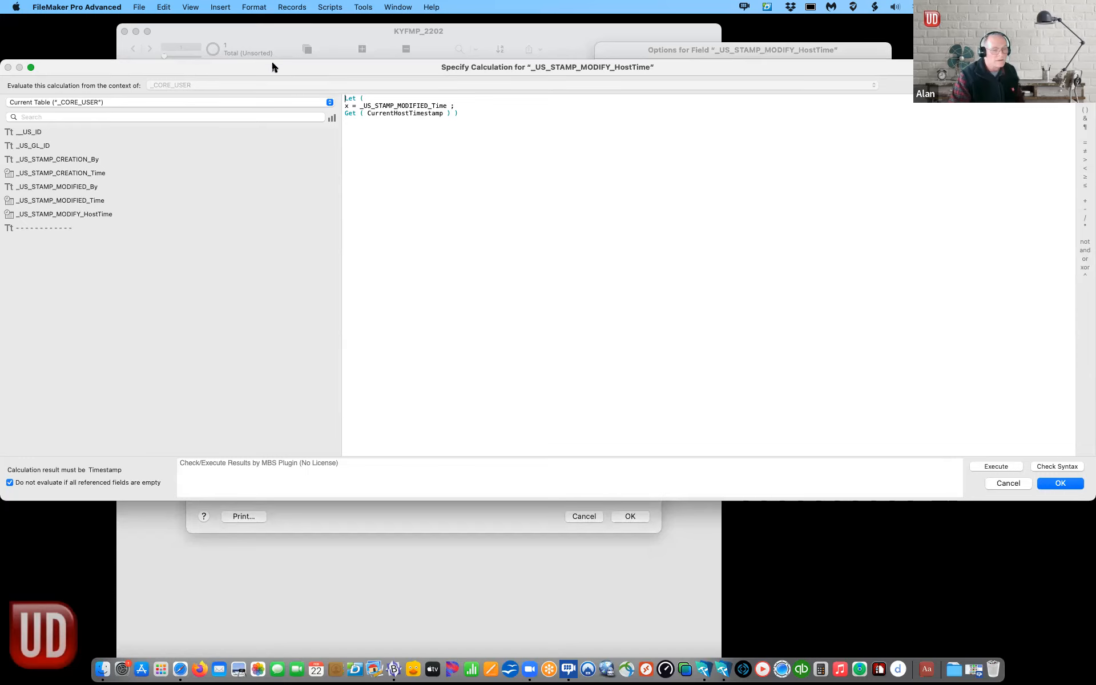
{"action": "left_click_drag", "start_coordinate": [271, 64], "coordinate": [330, 66]}
{"action": "scroll", "coordinate": [670, 449], "scroll_direction": "down", "scroll_amount": 1}
{"action": "left_click_drag", "start_coordinate": [799, 68], "coordinate": [530, 57]}
{"action": "left_click", "coordinate": [797, 474]}
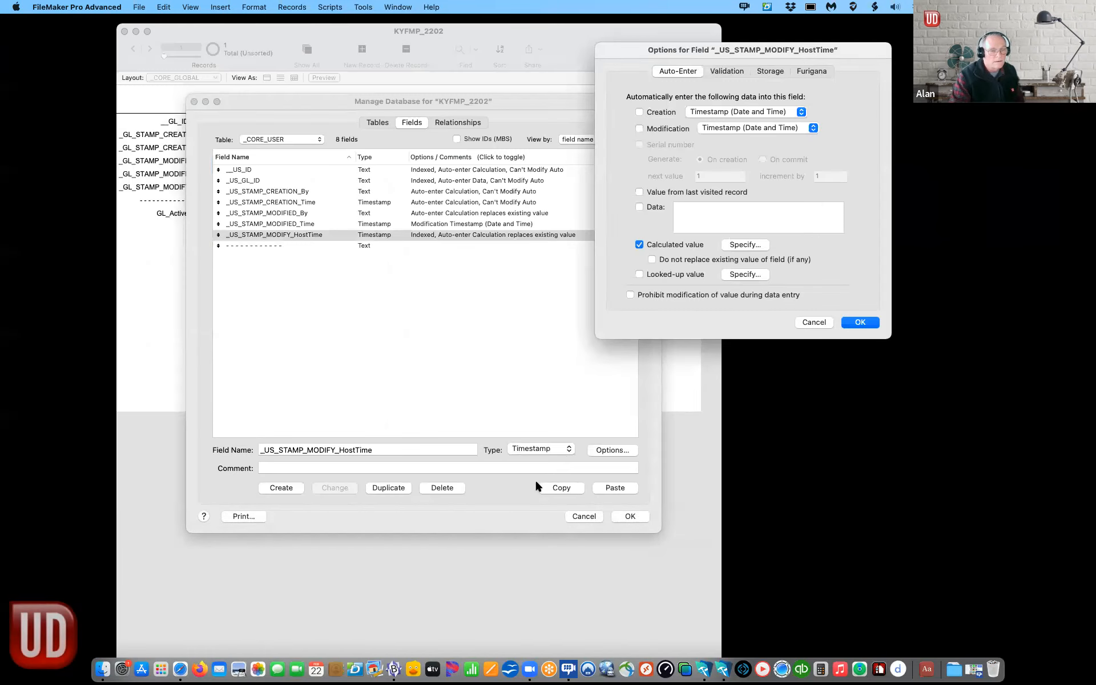
{"action": "left_click", "coordinate": [861, 322]}
{"action": "left_click", "coordinate": [407, 376]}
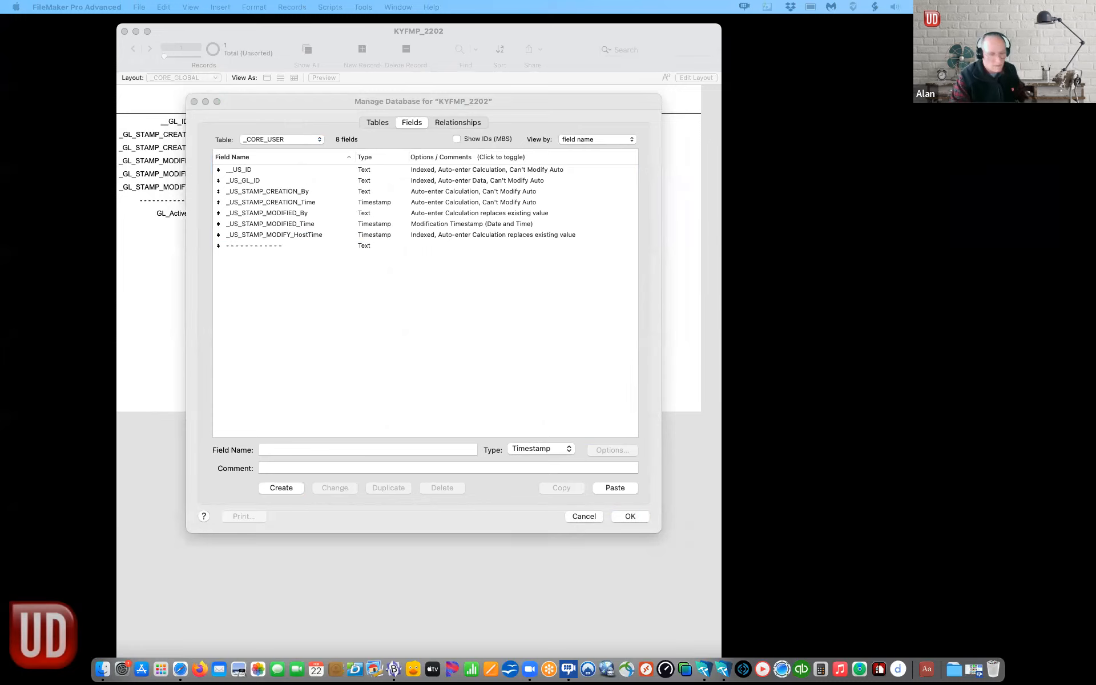
Step: Show the _CORE_USER_LOG table's five default fields and select the first one
{"action": "left_click", "coordinate": [251, 191]}
{"action": "left_click", "coordinate": [299, 143]}
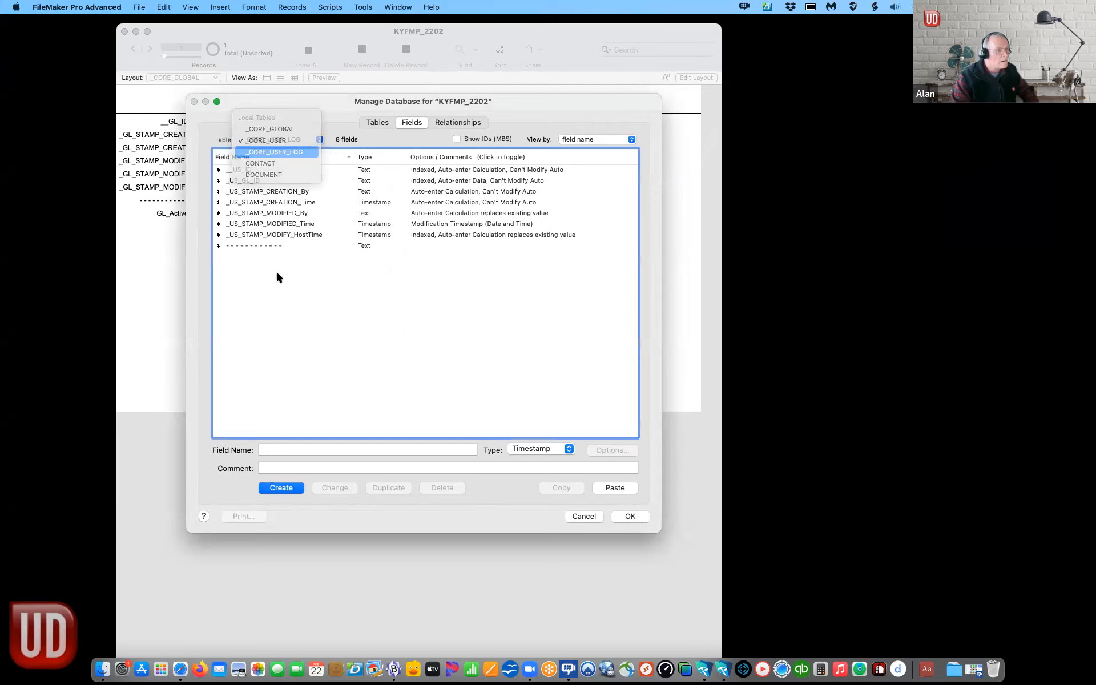
{"action": "left_click", "coordinate": [294, 152]}
{"action": "left_click", "coordinate": [233, 212]}
Step: Replace _CORE_USER_LOG's five default fields with the nine pasted fields
{"action": "left_click", "coordinate": [244, 169], "text": "shift"}
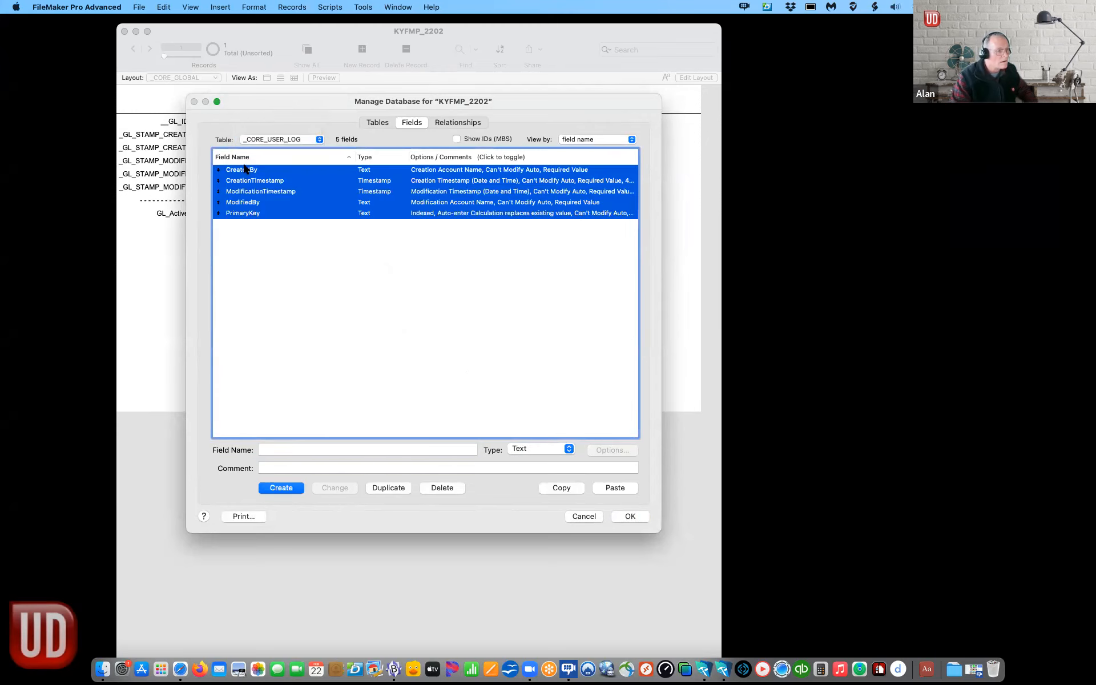
{"action": "key", "text": "BackSpace"}
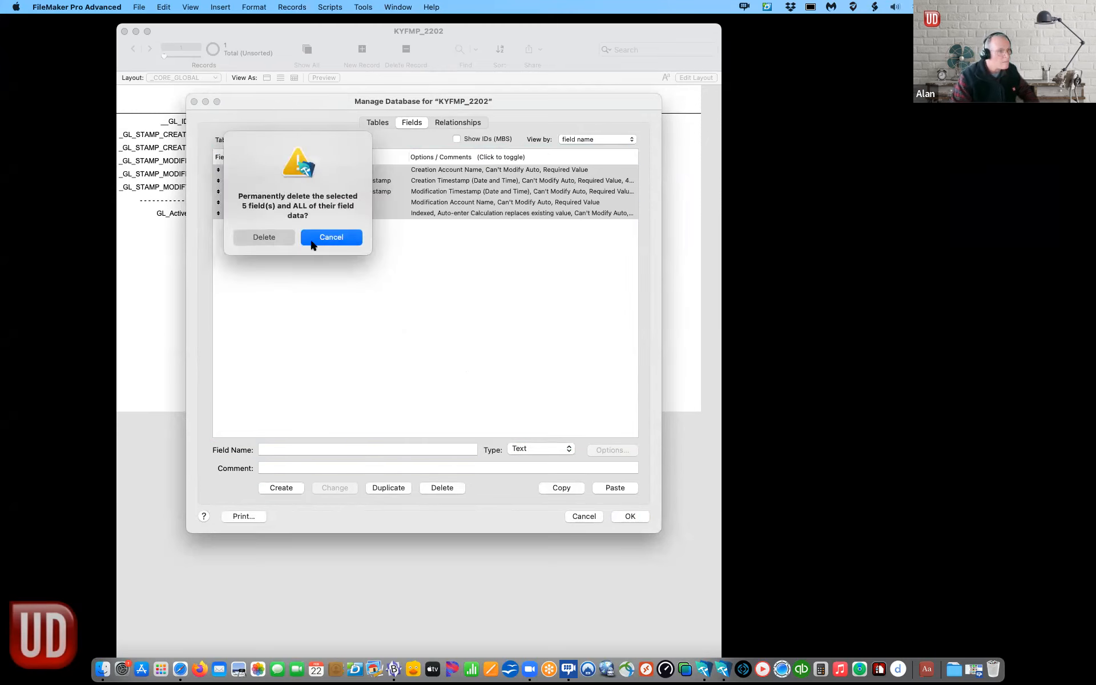
{"action": "left_click", "coordinate": [265, 237]}
{"action": "left_click", "coordinate": [278, 237]}
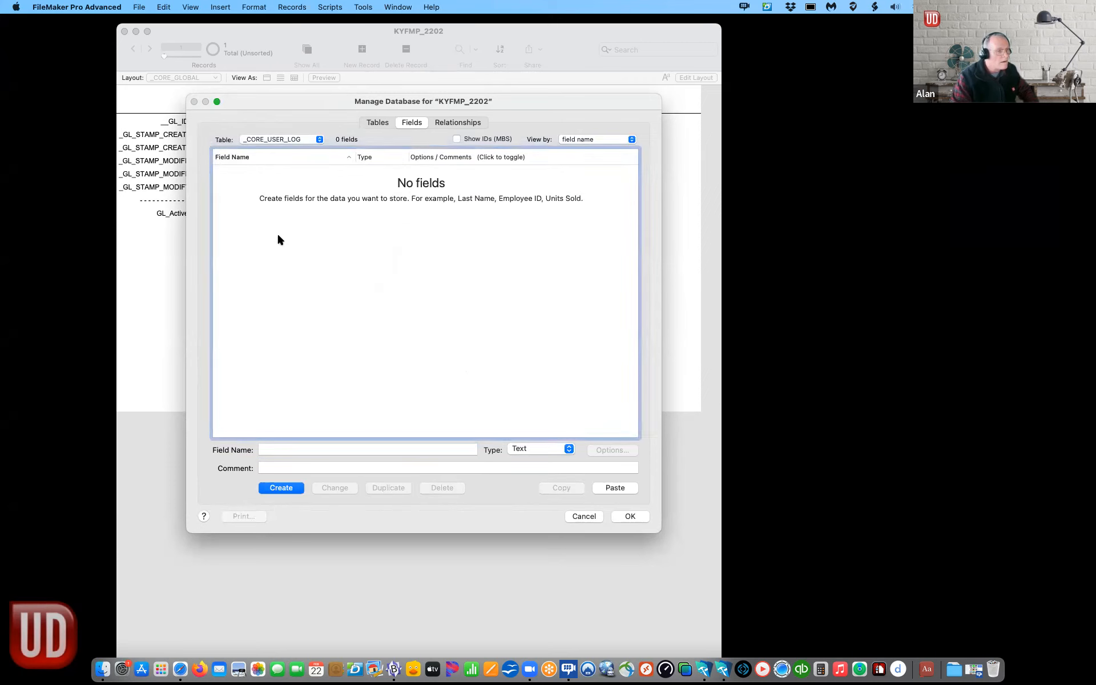
{"action": "key", "text": "super+v"}
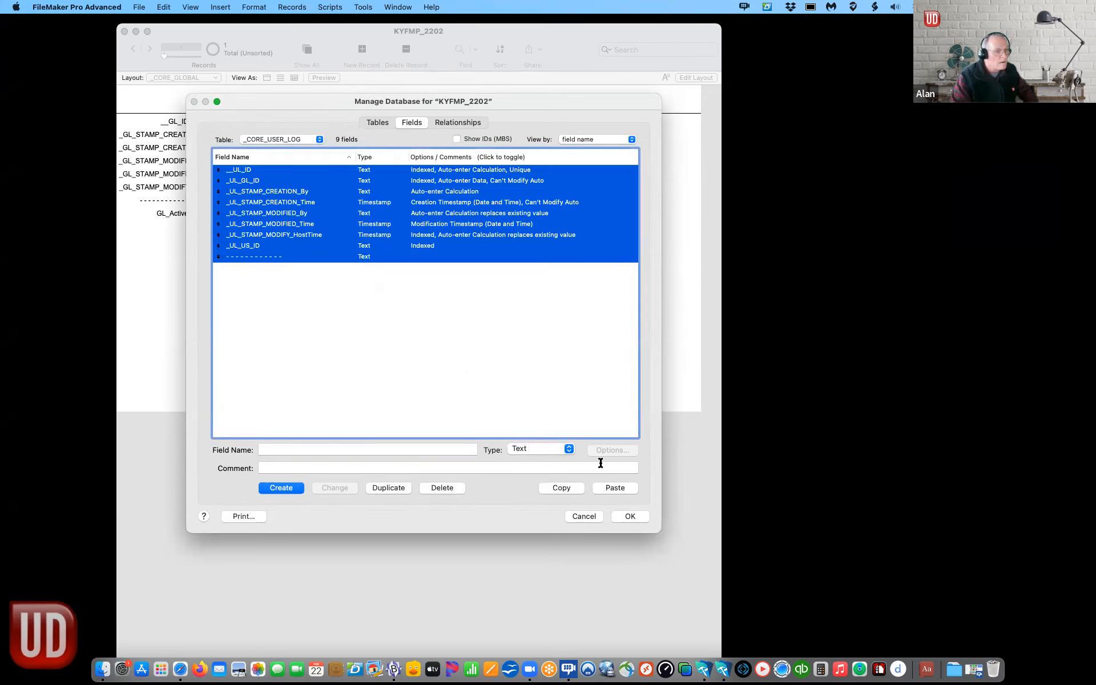
Step: Switch to CONTACT, delete its five default fields and paste in the nine copied fields
{"action": "left_click", "coordinate": [302, 142]}
{"action": "left_click", "coordinate": [304, 150]}
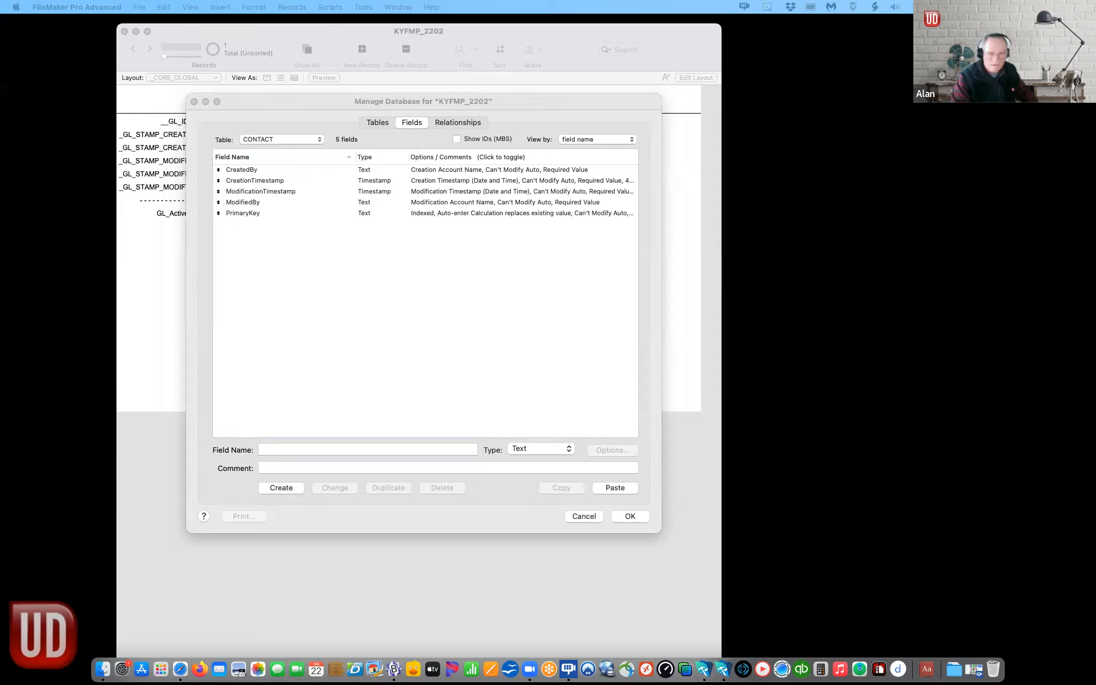
{"action": "left_click", "coordinate": [263, 315]}
{"action": "left_click_drag", "start_coordinate": [235, 213], "coordinate": [236, 165]}
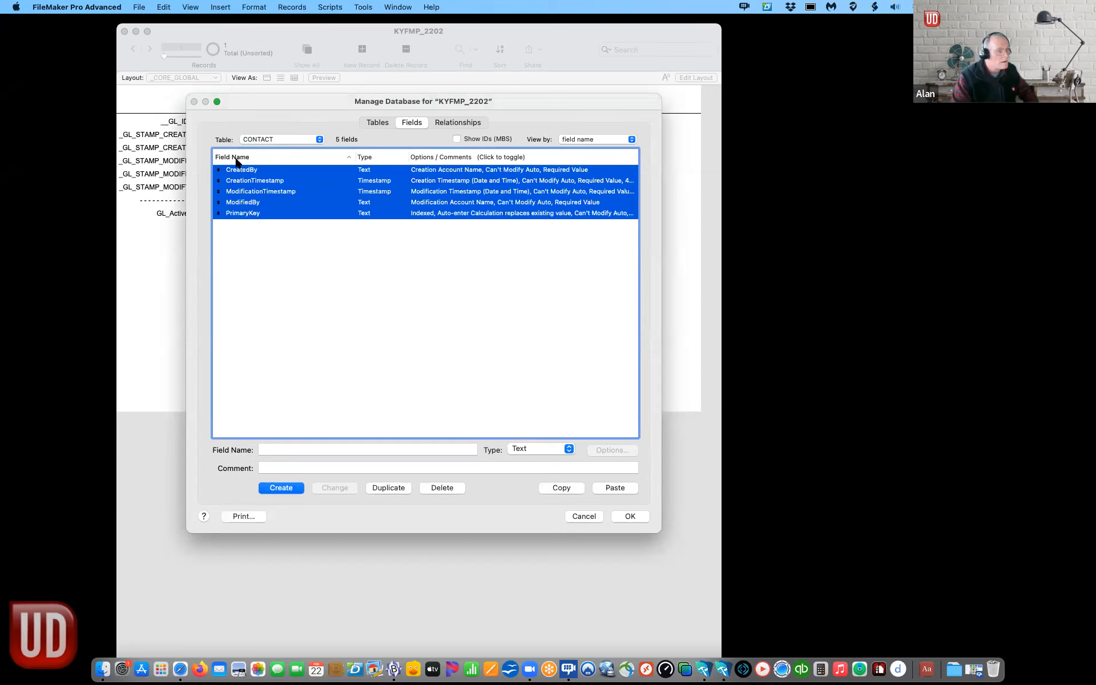
{"action": "key", "text": "BackSpace"}
{"action": "left_click", "coordinate": [262, 238]}
{"action": "left_click", "coordinate": [265, 234]}
{"action": "key", "text": "super+v"}
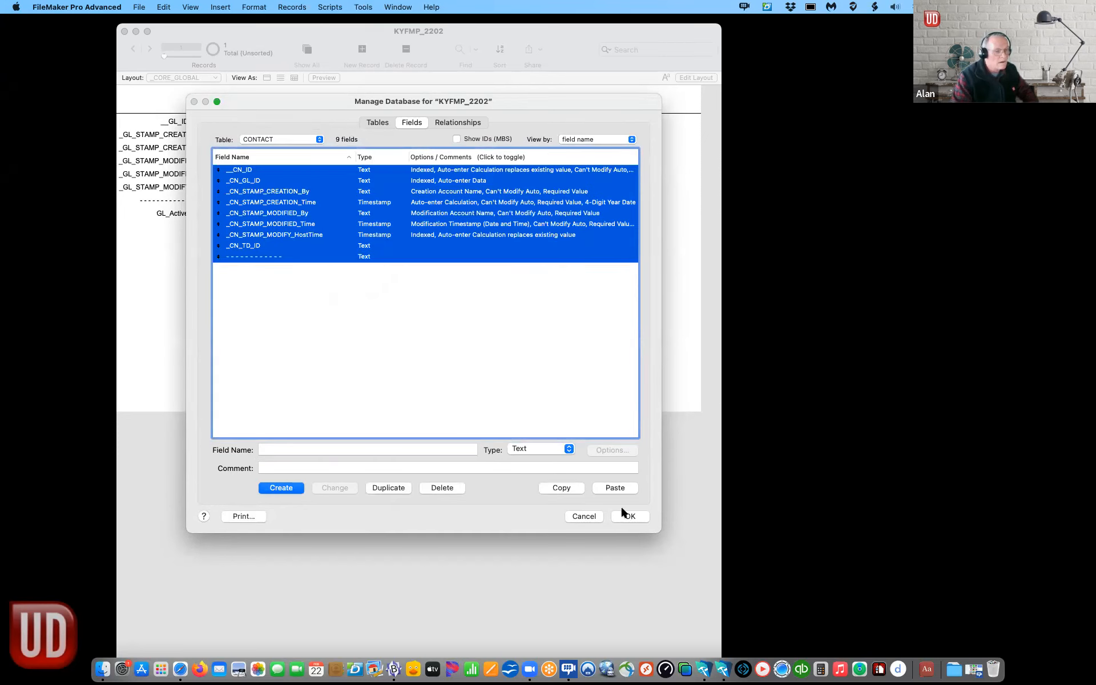
Step: Switch to DOCUMENT and delete all five of its default fields, PrimaryKey first
{"action": "left_click", "coordinate": [262, 140]}
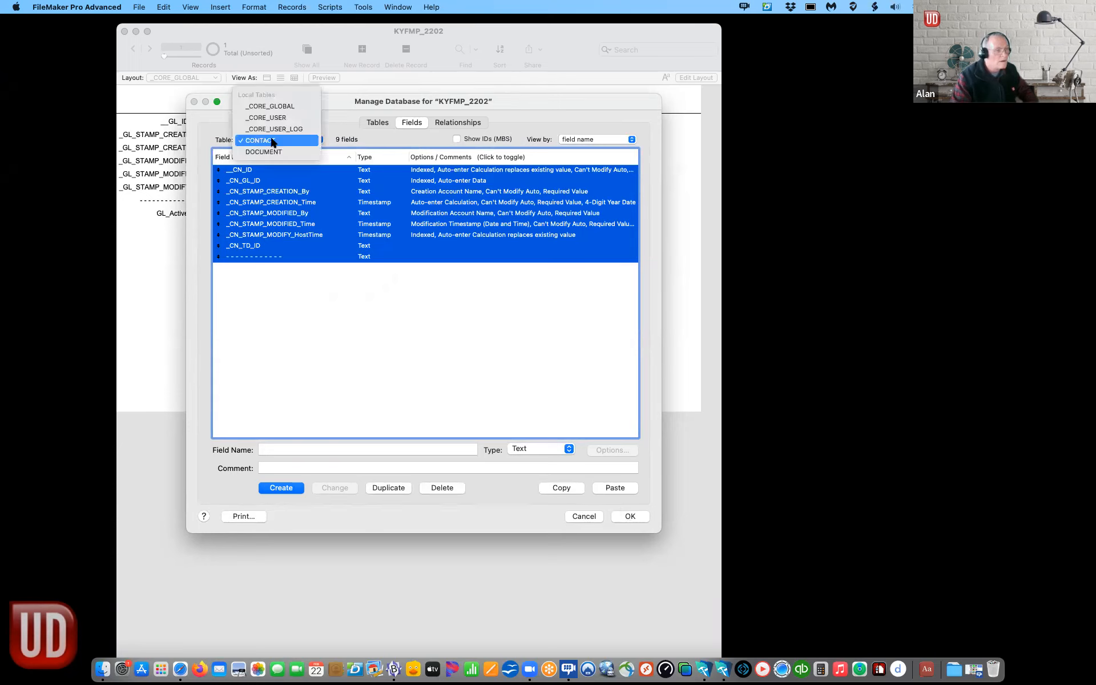
{"action": "left_click", "coordinate": [271, 153]}
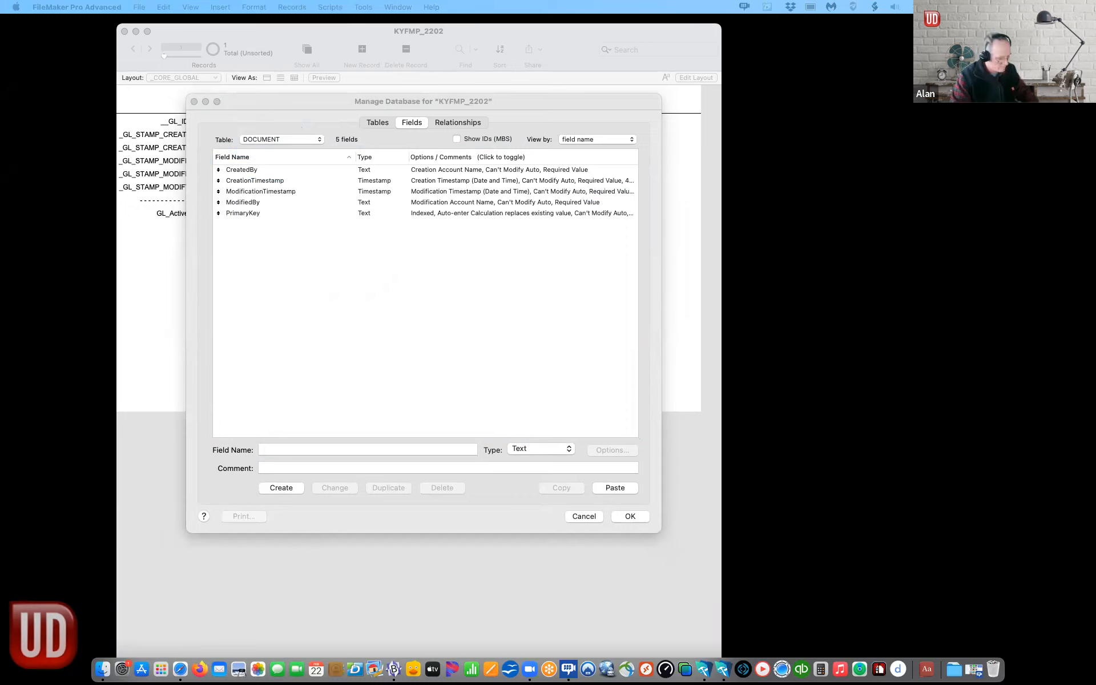
{"action": "left_click", "coordinate": [217, 210]}
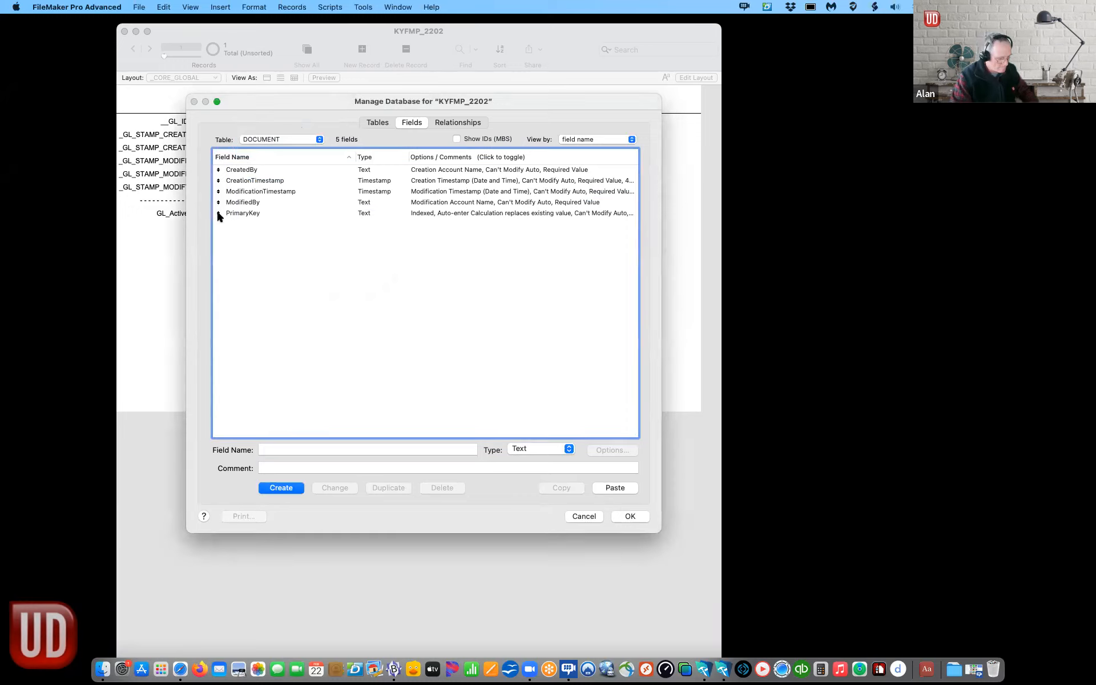
{"action": "left_click", "coordinate": [232, 217]}
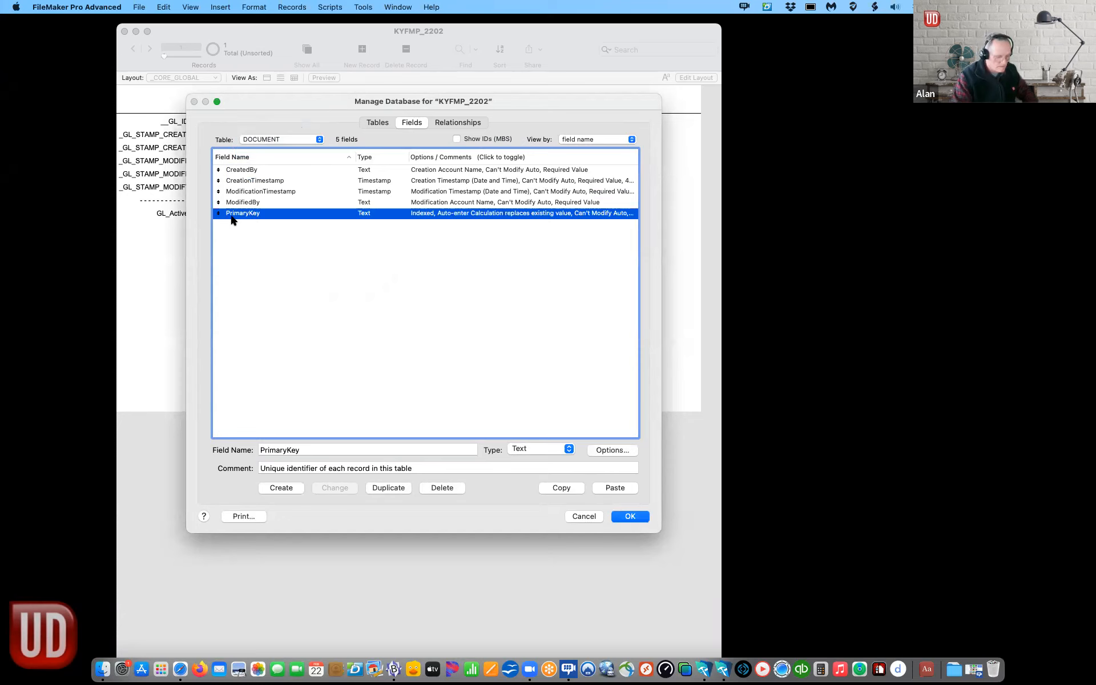
{"action": "key", "text": "BackSpace"}
{"action": "left_click", "coordinate": [270, 237]}
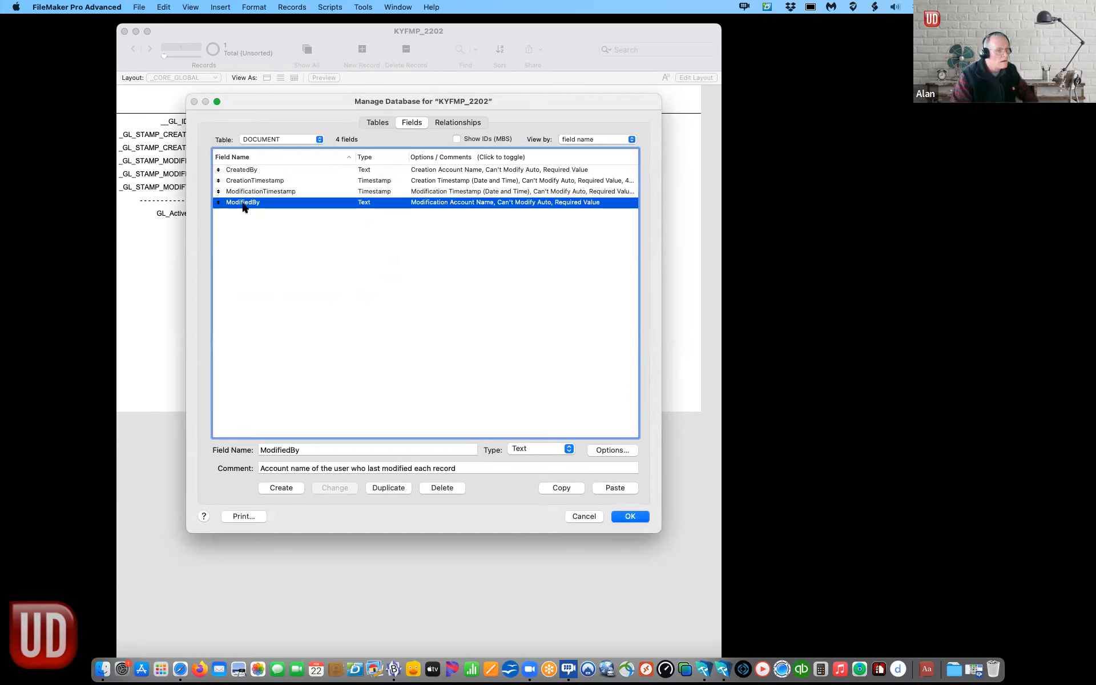
{"action": "left_click", "coordinate": [242, 171], "text": "shift"}
{"action": "key", "text": "BackSpace"}
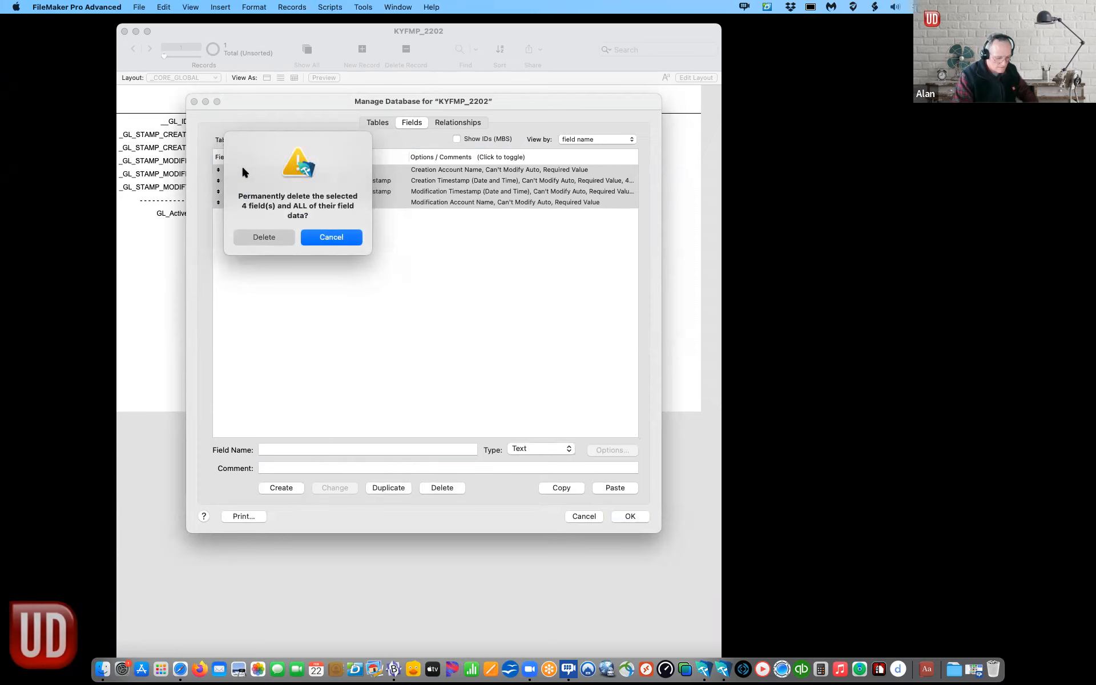
{"action": "left_click", "coordinate": [277, 236]}
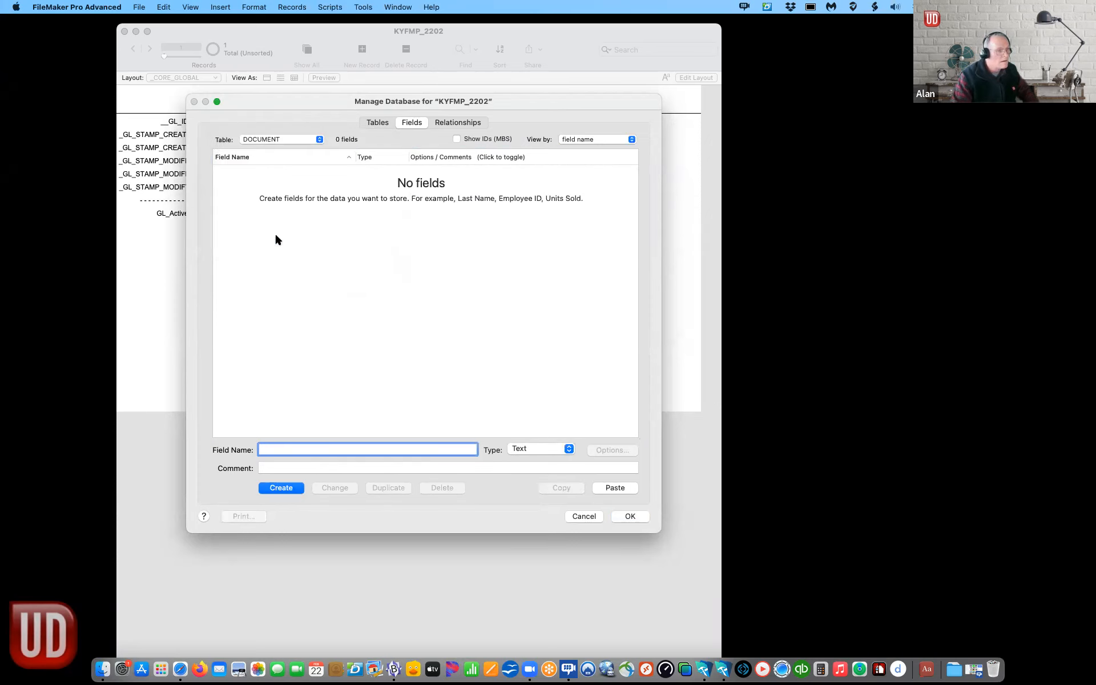
Step: Paste the ten _DO_ fields into DOCUMENT, then view the relationships graph
{"action": "left_click", "coordinate": [275, 239]}
{"action": "key", "text": "super+v"}
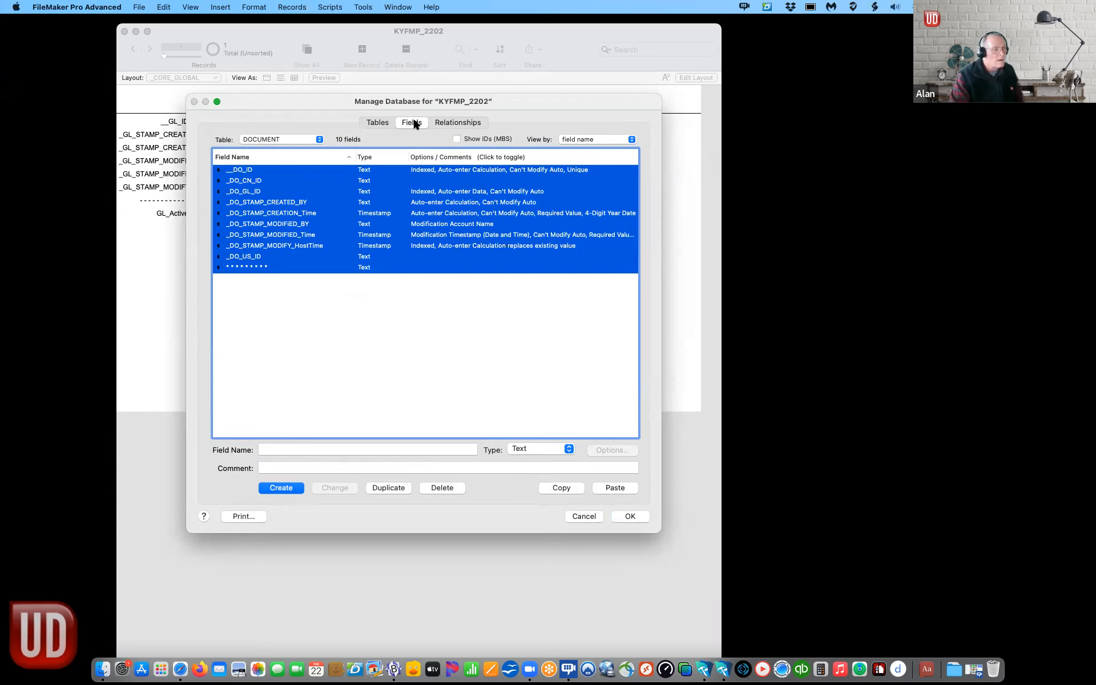
{"action": "left_click", "coordinate": [398, 284]}
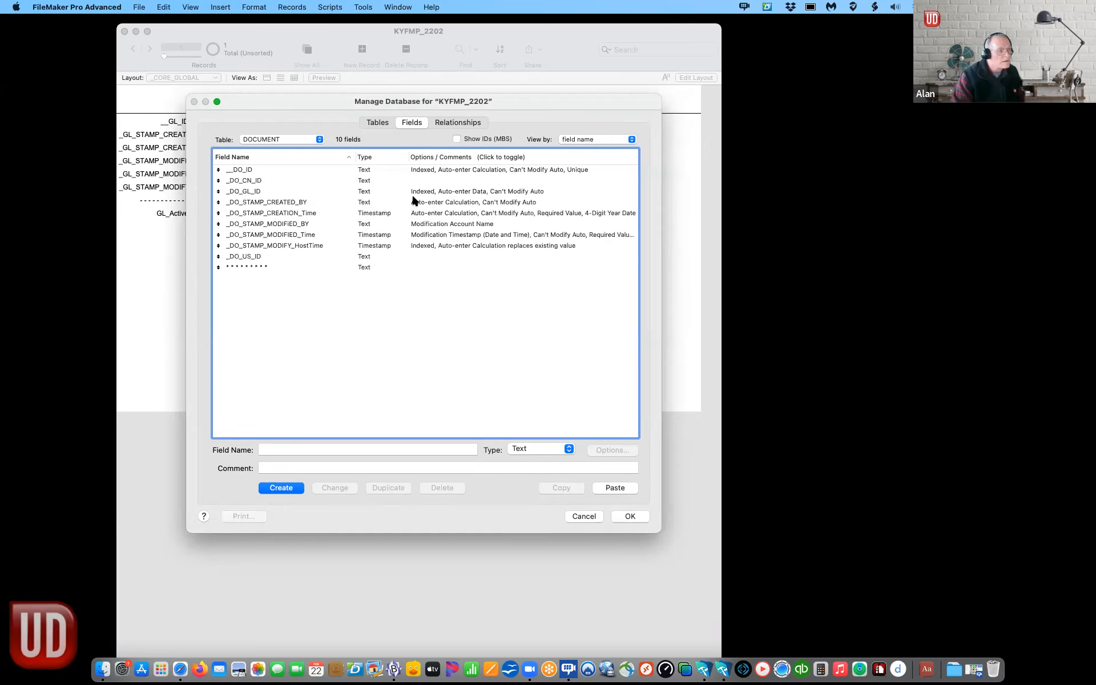
{"action": "left_click", "coordinate": [460, 121]}
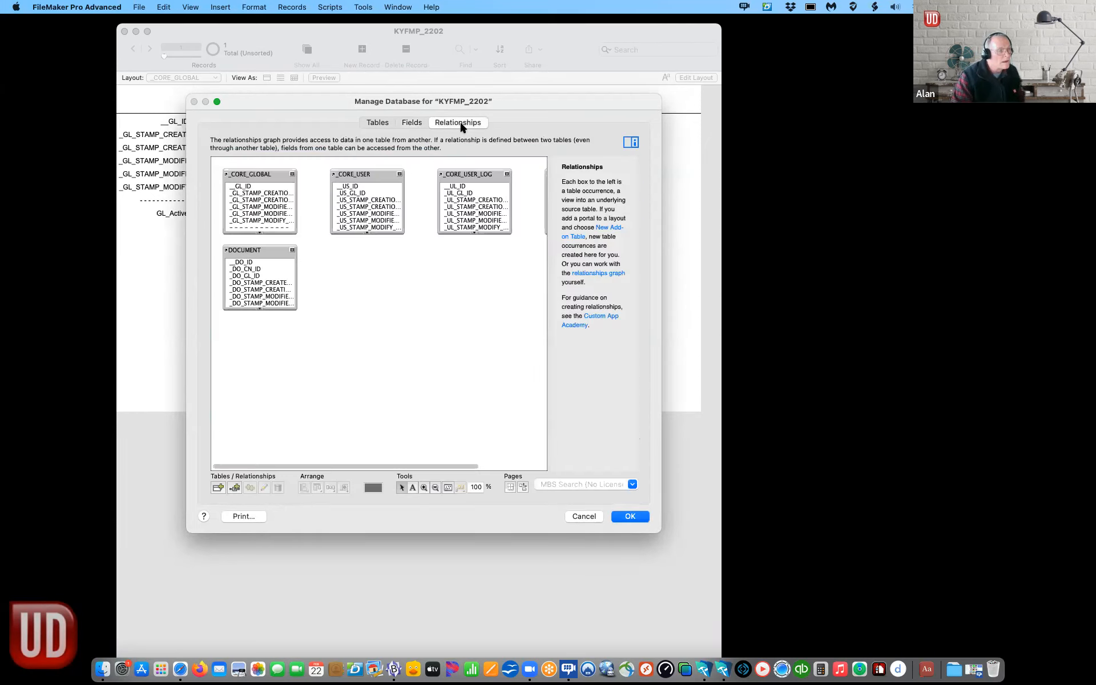
Step: Enlarge the dialog, collapse all five table occurrences and place _CORE_GLOBAL left of a stacked column
{"action": "left_click_drag", "start_coordinate": [659, 530], "coordinate": [962, 606]}
{"action": "left_click", "coordinate": [283, 250]}
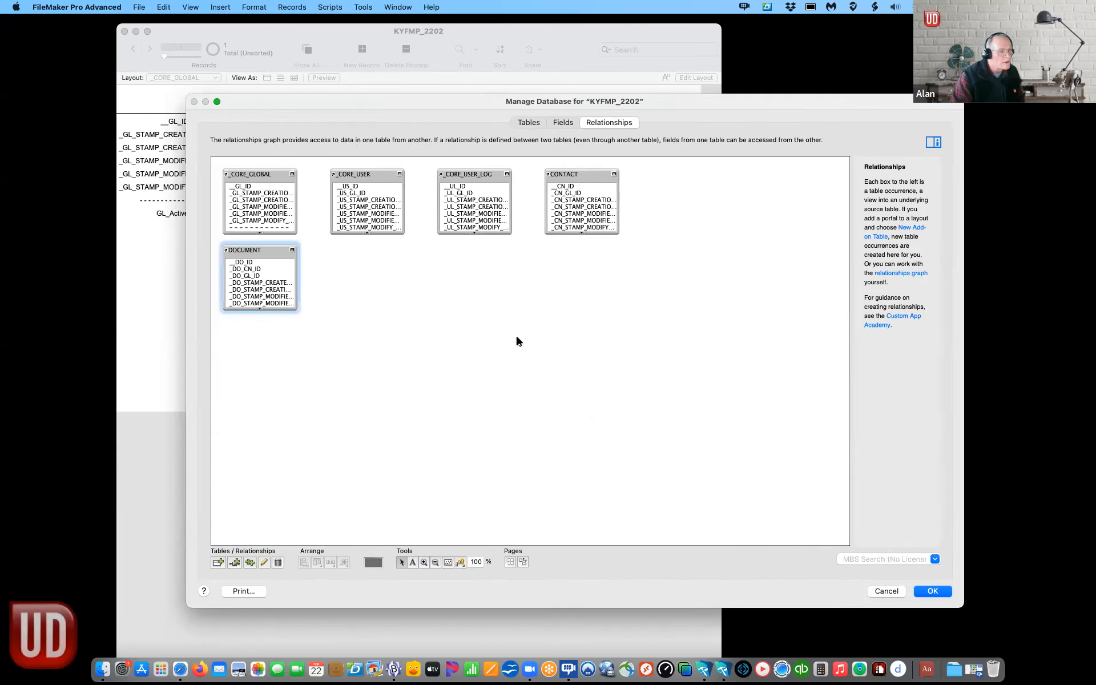
{"action": "left_click", "coordinate": [291, 250]}
{"action": "left_click_drag", "start_coordinate": [282, 247], "coordinate": [411, 288]}
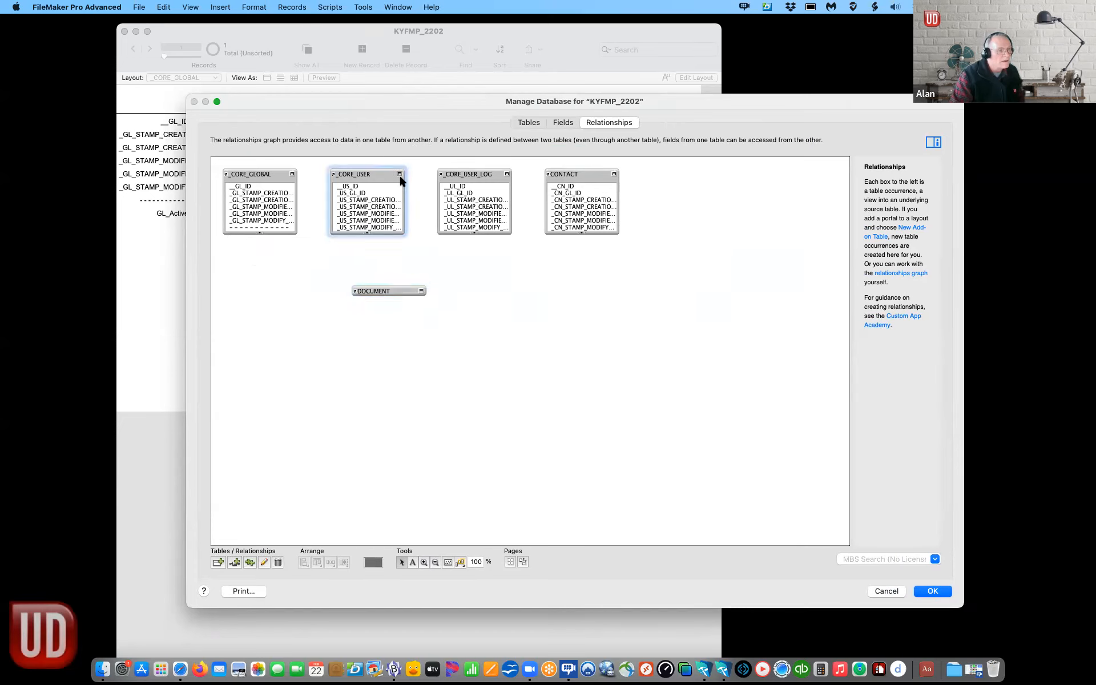
{"action": "left_click", "coordinate": [400, 174]}
{"action": "left_click", "coordinate": [506, 173]}
{"action": "left_click_drag", "start_coordinate": [497, 174], "coordinate": [394, 200]}
{"action": "left_click", "coordinate": [615, 174]}
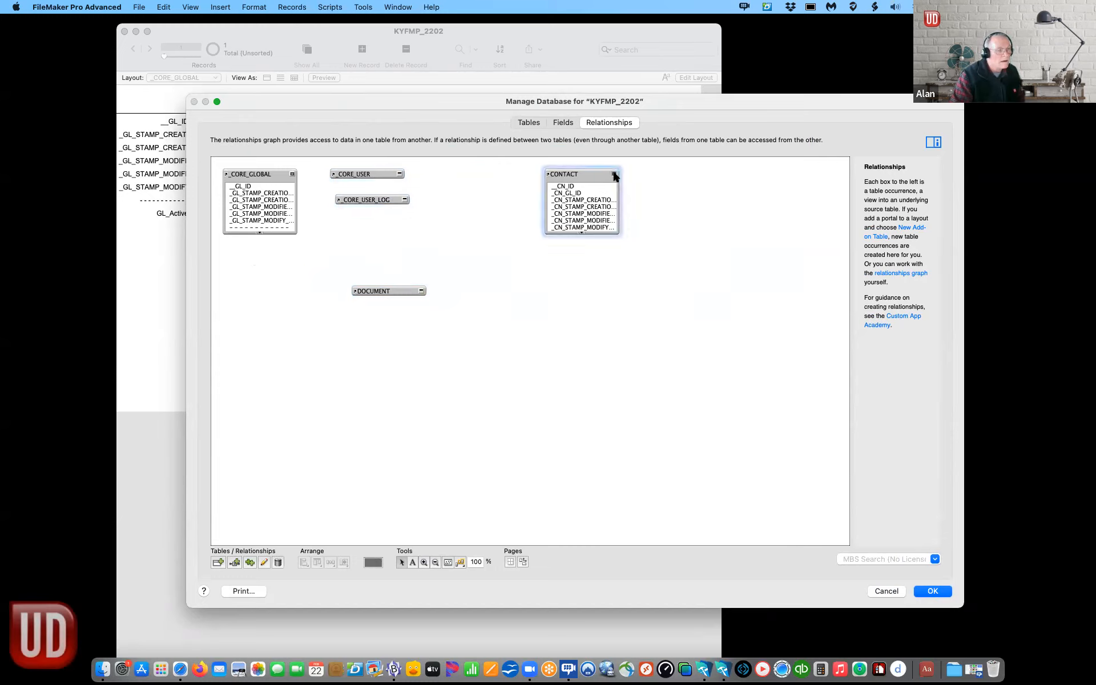
{"action": "left_click_drag", "start_coordinate": [572, 177], "coordinate": [360, 229]}
{"action": "left_click_drag", "start_coordinate": [395, 291], "coordinate": [367, 272]}
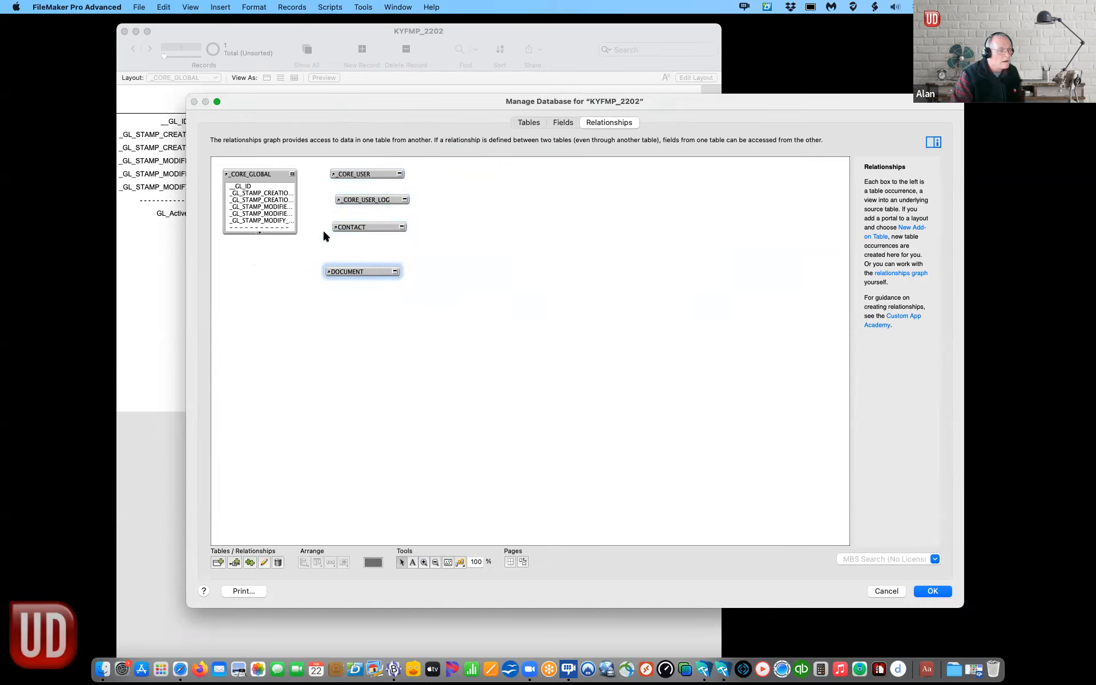
{"action": "left_click", "coordinate": [293, 176]}
{"action": "left_click_drag", "start_coordinate": [281, 174], "coordinate": [272, 215]}
Step: Align the left edges of the four right-hand tables and begin a new relationship
{"action": "left_click_drag", "start_coordinate": [342, 324], "coordinate": [355, 165]}
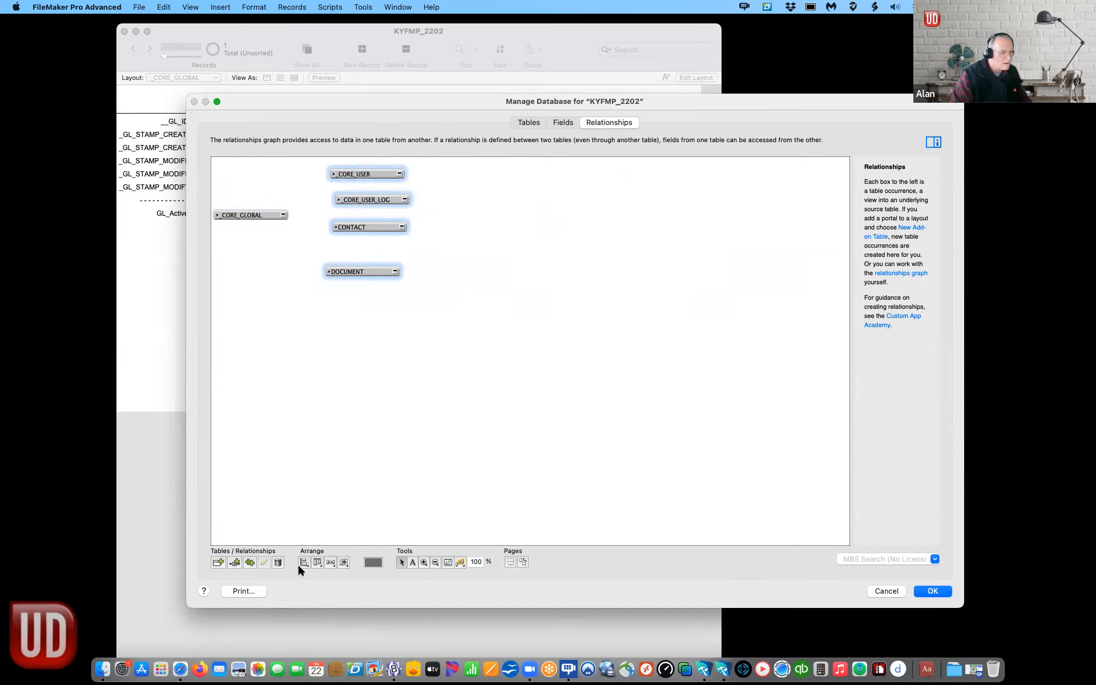
{"action": "left_click", "coordinate": [304, 563]}
{"action": "left_click", "coordinate": [320, 577]}
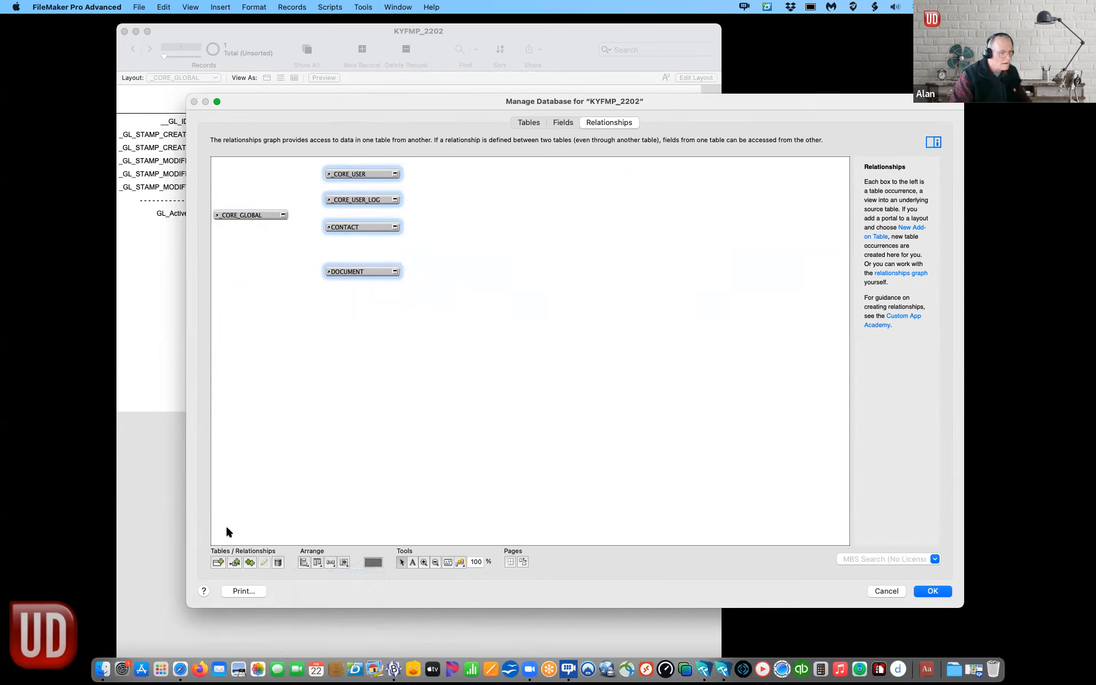
{"action": "left_click", "coordinate": [235, 562]}
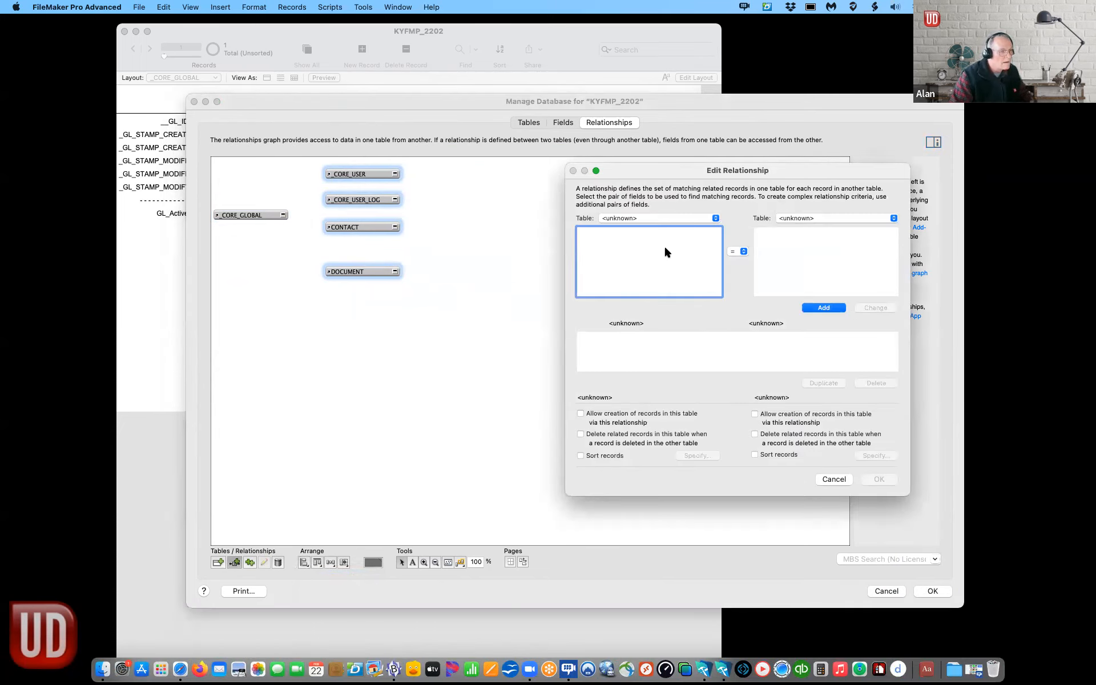
Step: Relate _CORE_GLOBAL's GL ID field to _CORE_USER::_US_GL_ID
{"action": "left_click", "coordinate": [629, 219]}
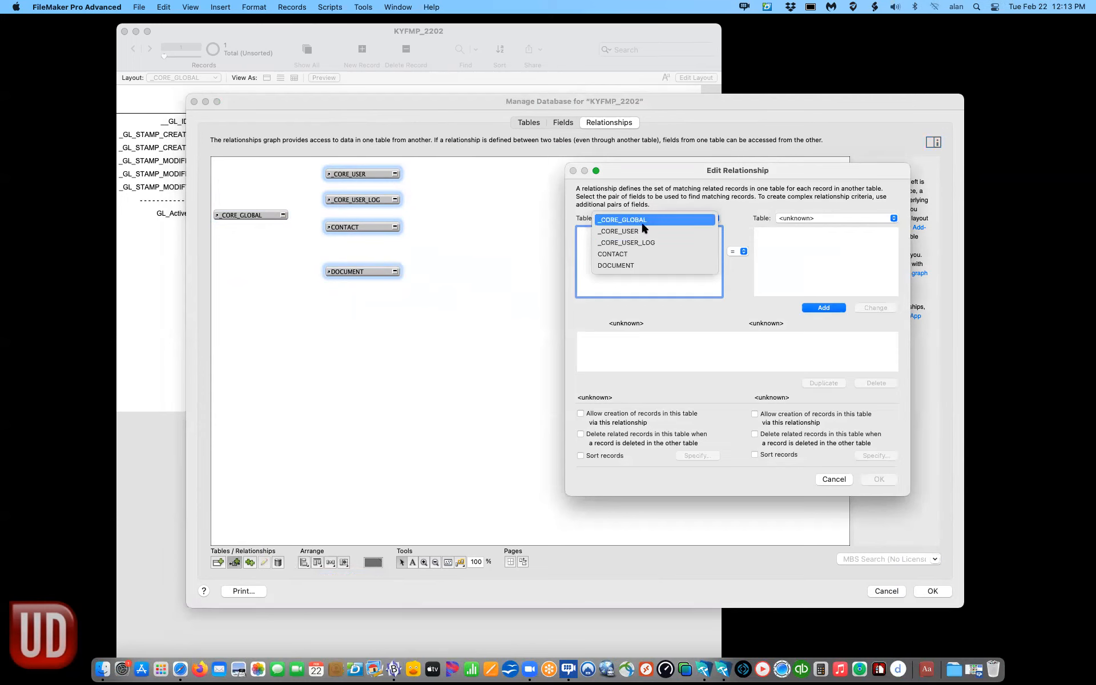
{"action": "left_click", "coordinate": [643, 223]}
{"action": "left_click", "coordinate": [831, 217]}
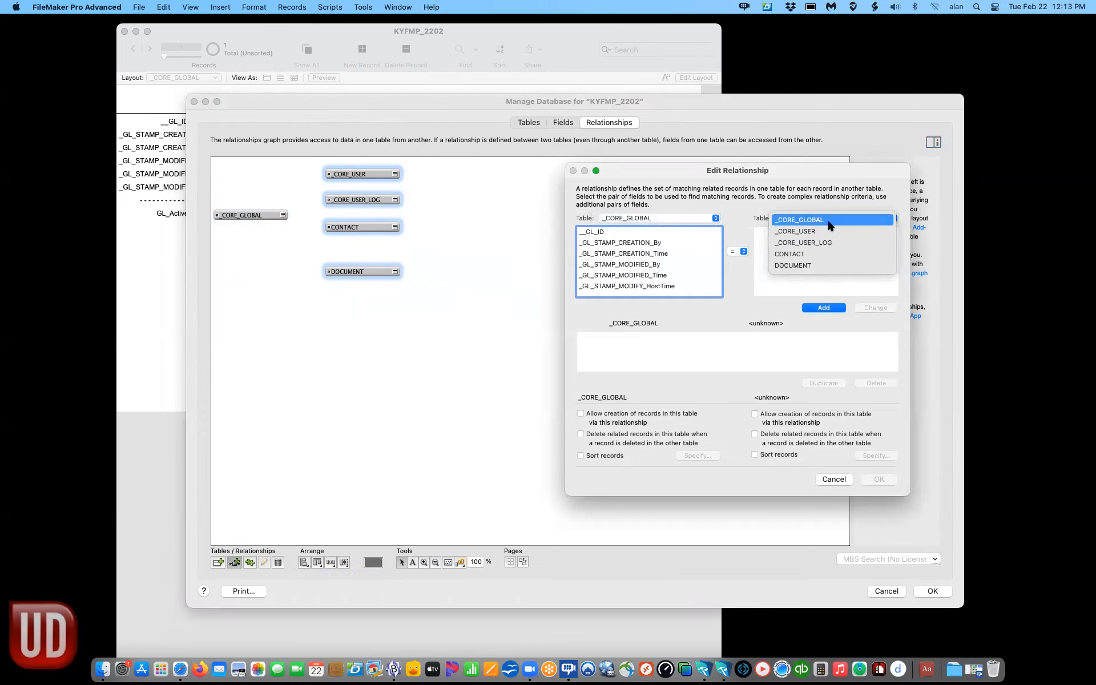
{"action": "left_click", "coordinate": [768, 231]}
{"action": "left_click", "coordinate": [594, 233]}
{"action": "left_click", "coordinate": [771, 243]}
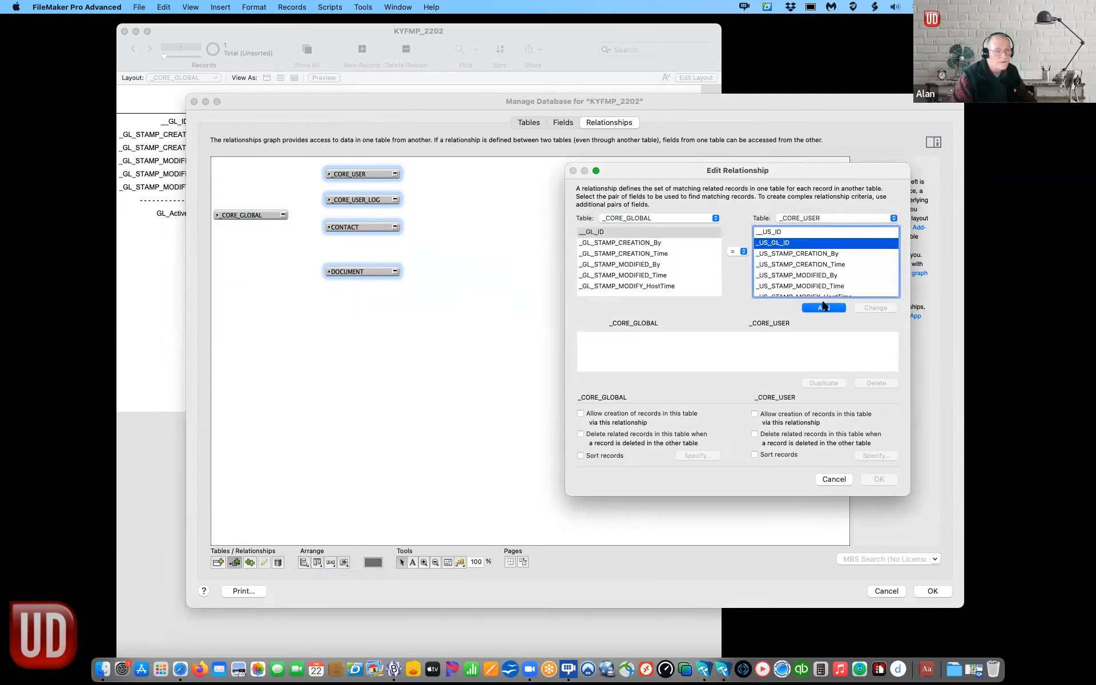
{"action": "left_click", "coordinate": [825, 311]}
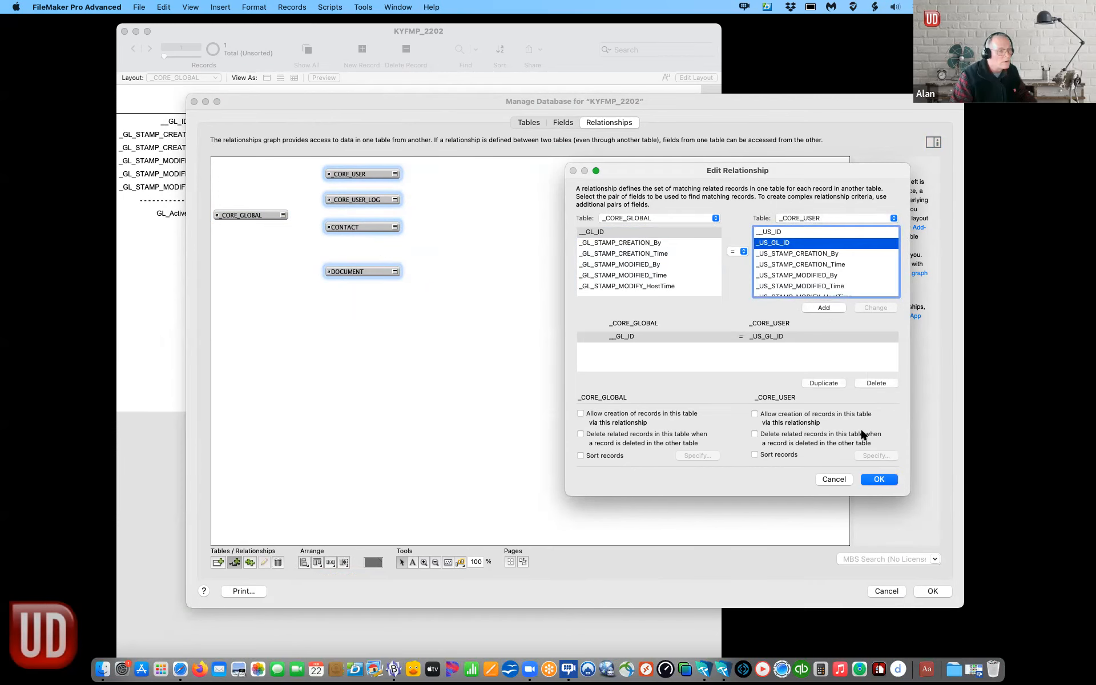
{"action": "left_click", "coordinate": [871, 481]}
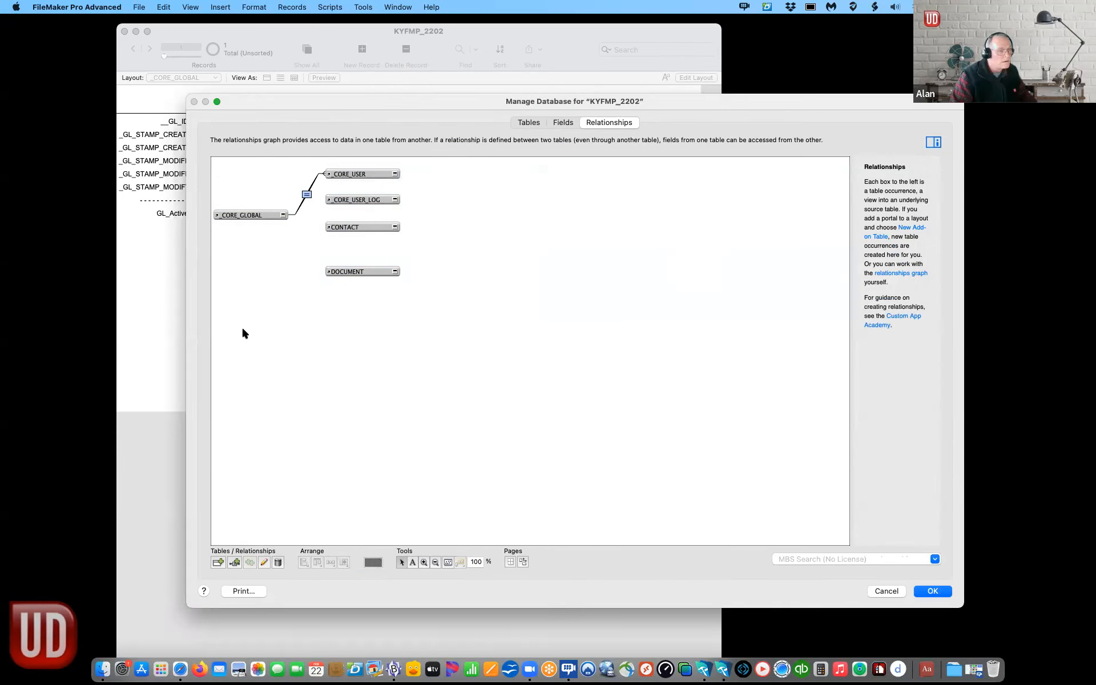
Step: Relate _CORE_GLOBAL's GL ID field to _CORE_USER_LOG::_UL_GL_ID
{"action": "left_click", "coordinate": [217, 562]}
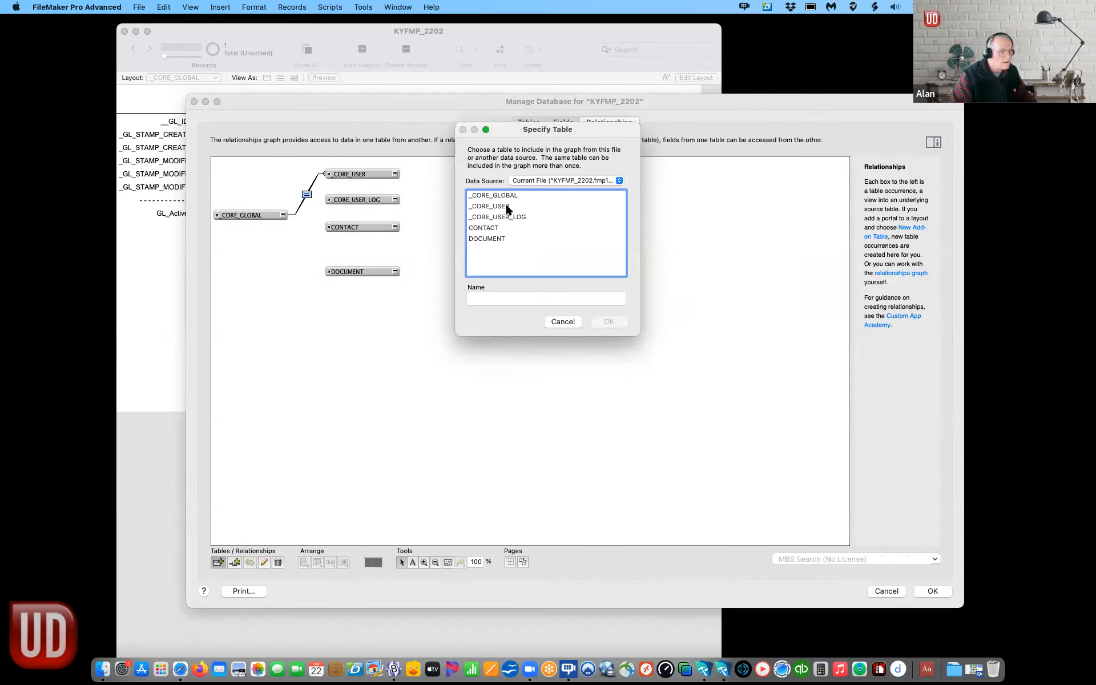
{"action": "left_click", "coordinate": [552, 321]}
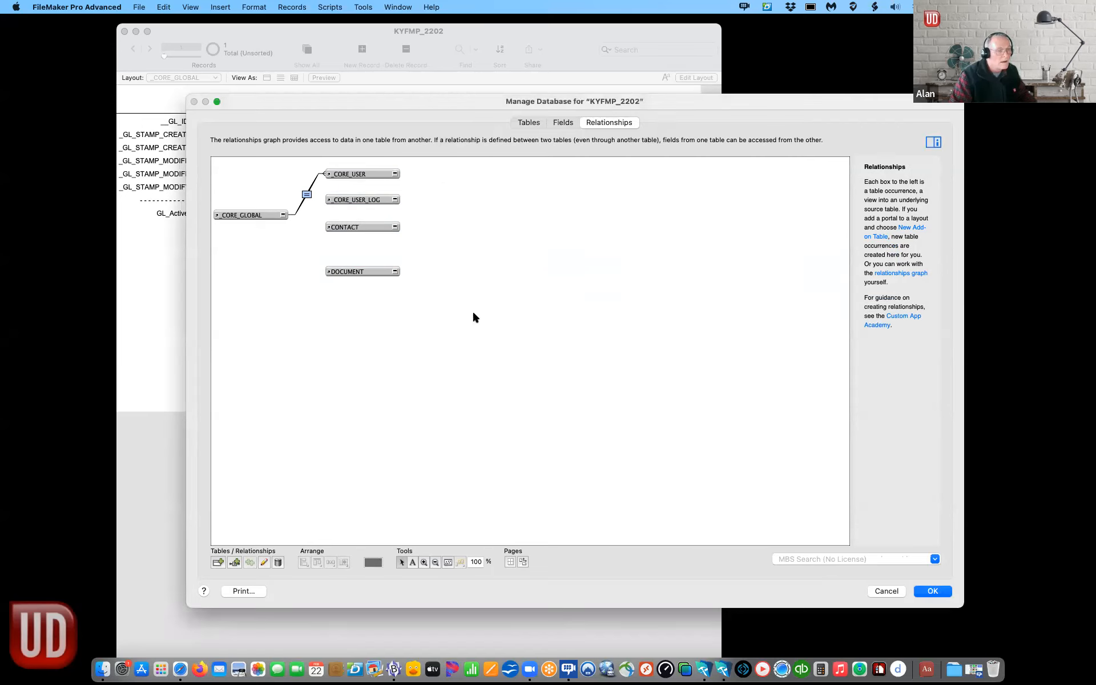
{"action": "left_click", "coordinate": [235, 563]}
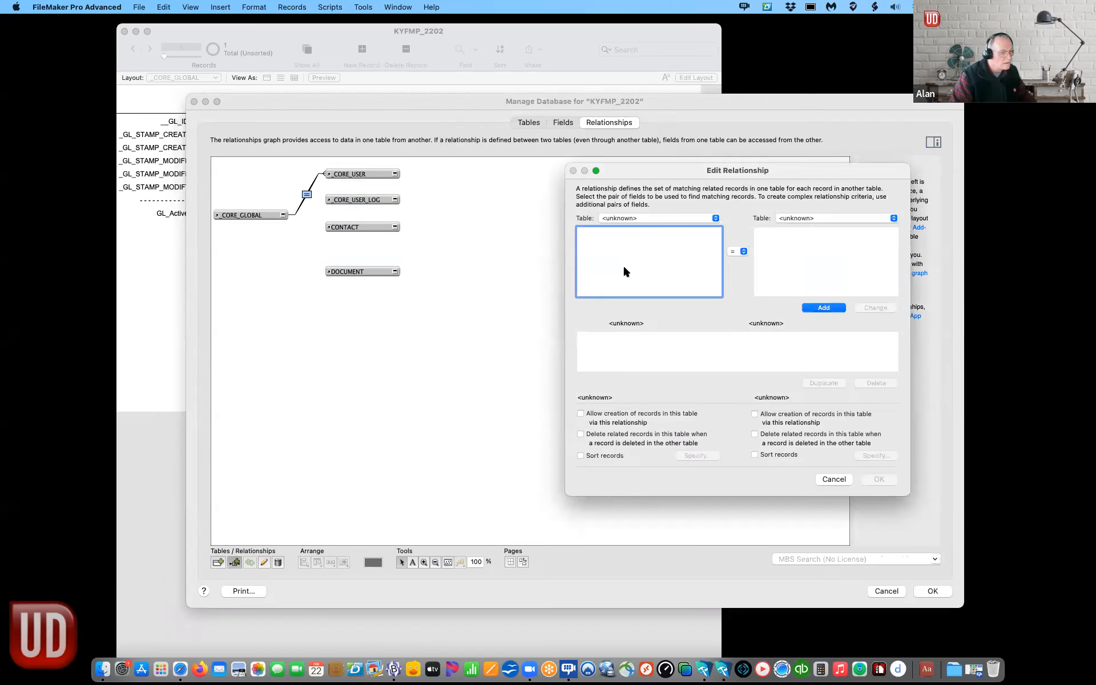
{"action": "left_click", "coordinate": [640, 218]}
{"action": "left_click", "coordinate": [640, 220]}
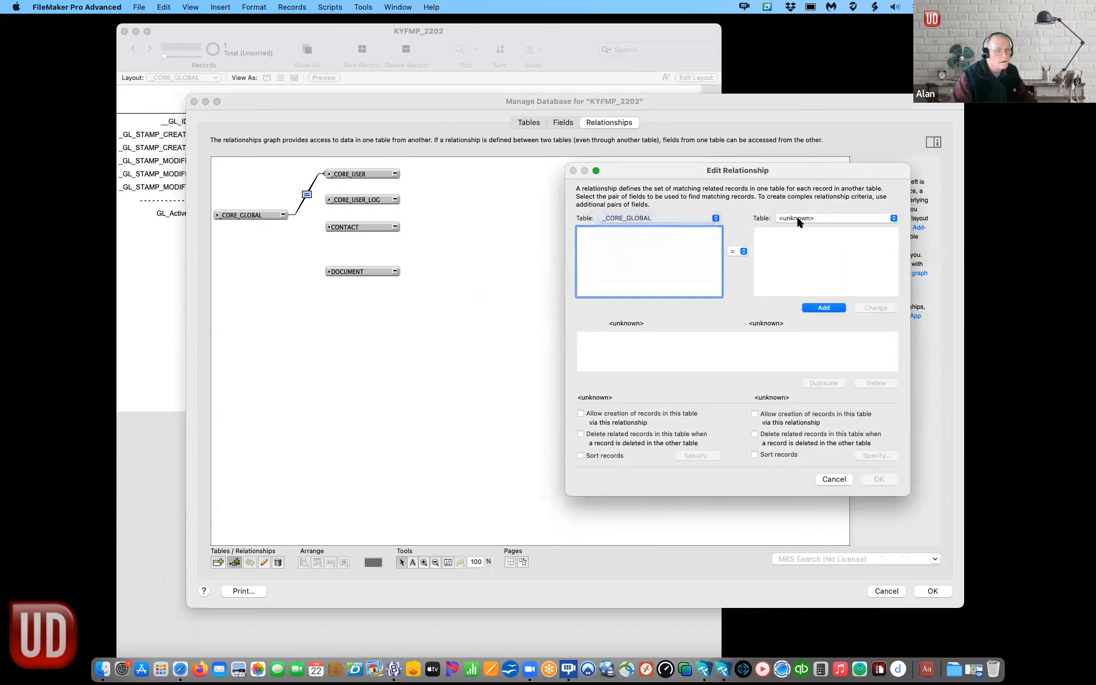
{"action": "left_click", "coordinate": [800, 218]}
{"action": "left_click", "coordinate": [803, 243]}
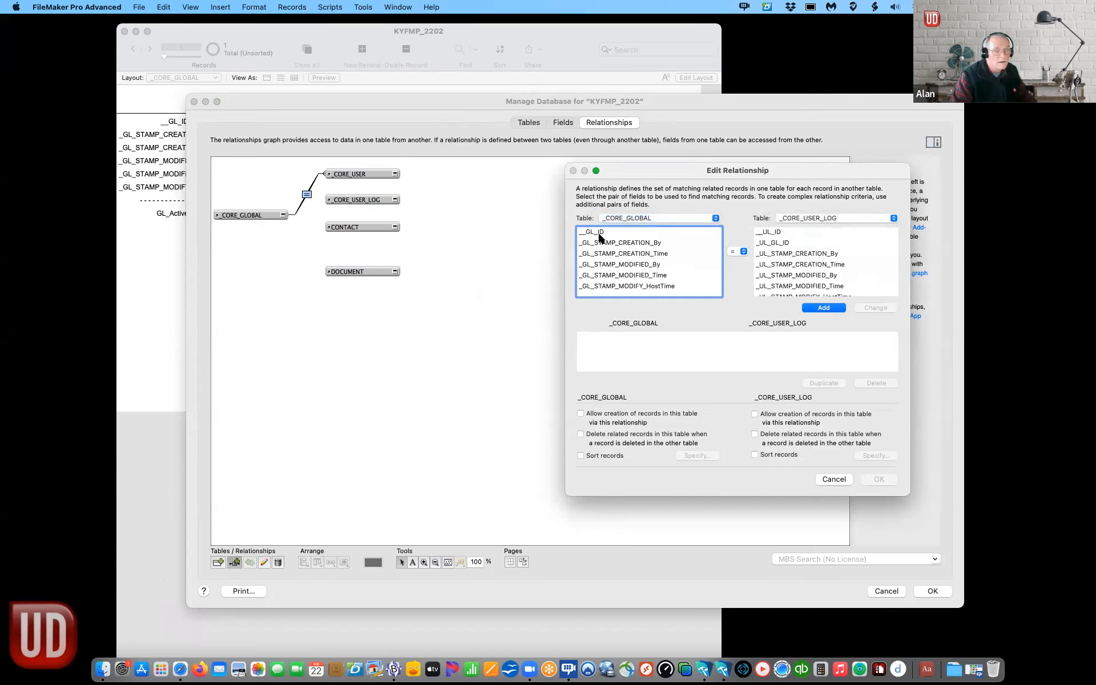
{"action": "left_click", "coordinate": [599, 232]}
{"action": "left_click", "coordinate": [774, 243]}
{"action": "left_click", "coordinate": [823, 308]}
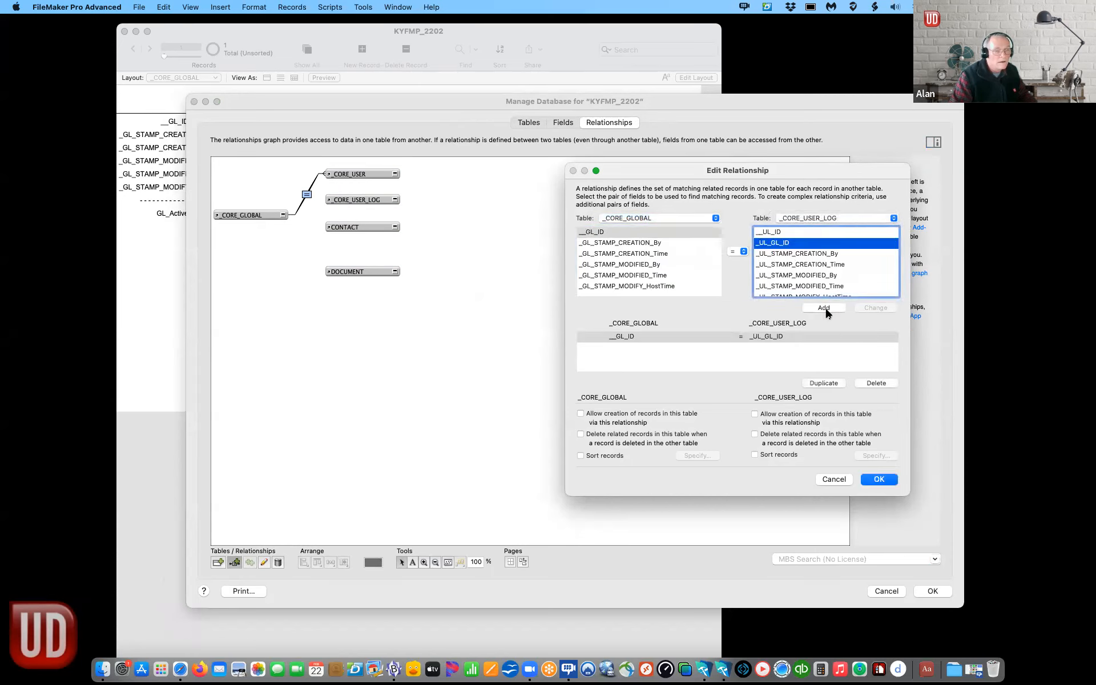
{"action": "left_click", "coordinate": [879, 479]}
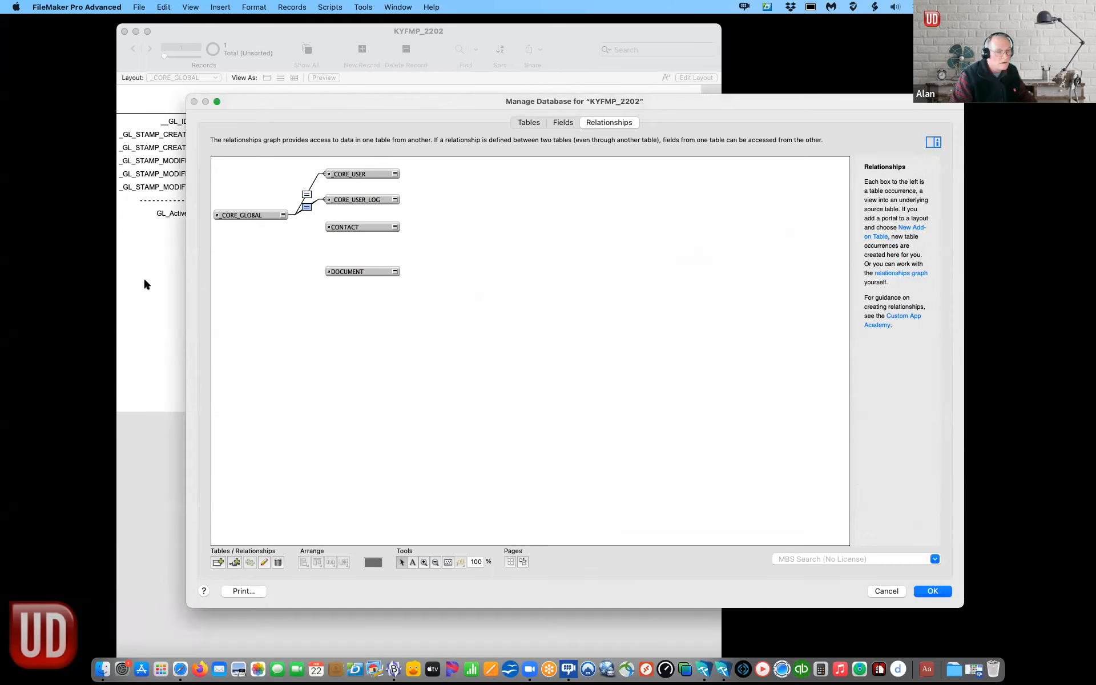
Step: Relate _CORE_GLOBAL's GL ID field to CONTACT::_CN_GL_ID
{"action": "left_click", "coordinate": [235, 562]}
{"action": "left_click", "coordinate": [633, 218]}
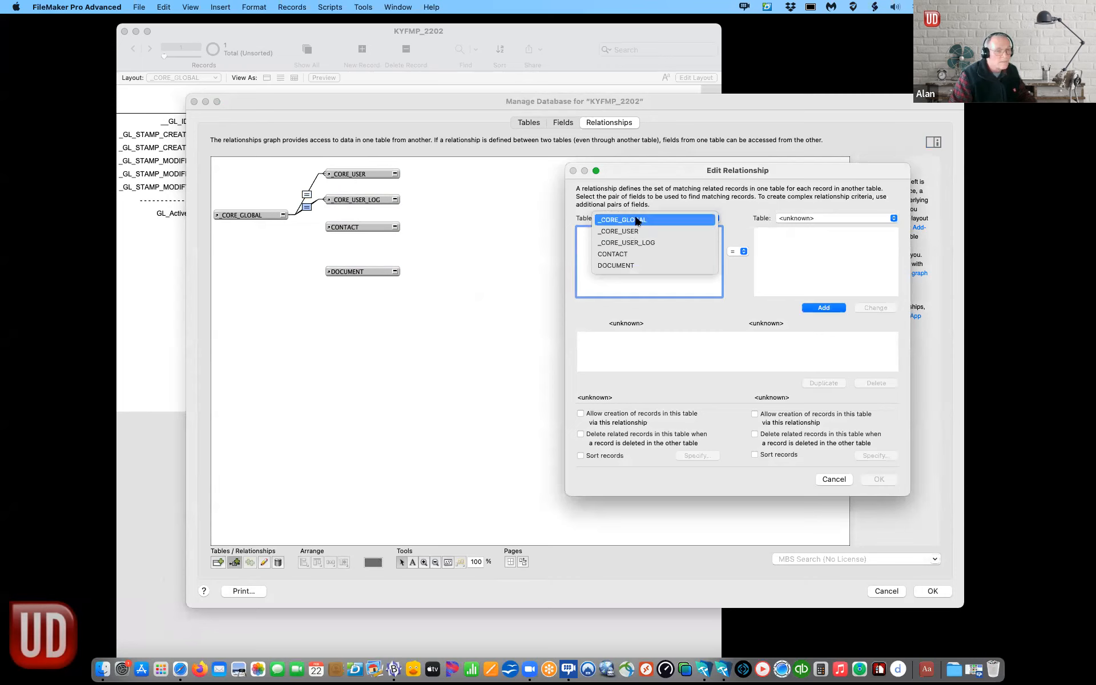
{"action": "left_click", "coordinate": [633, 220]}
{"action": "left_click", "coordinate": [838, 213]}
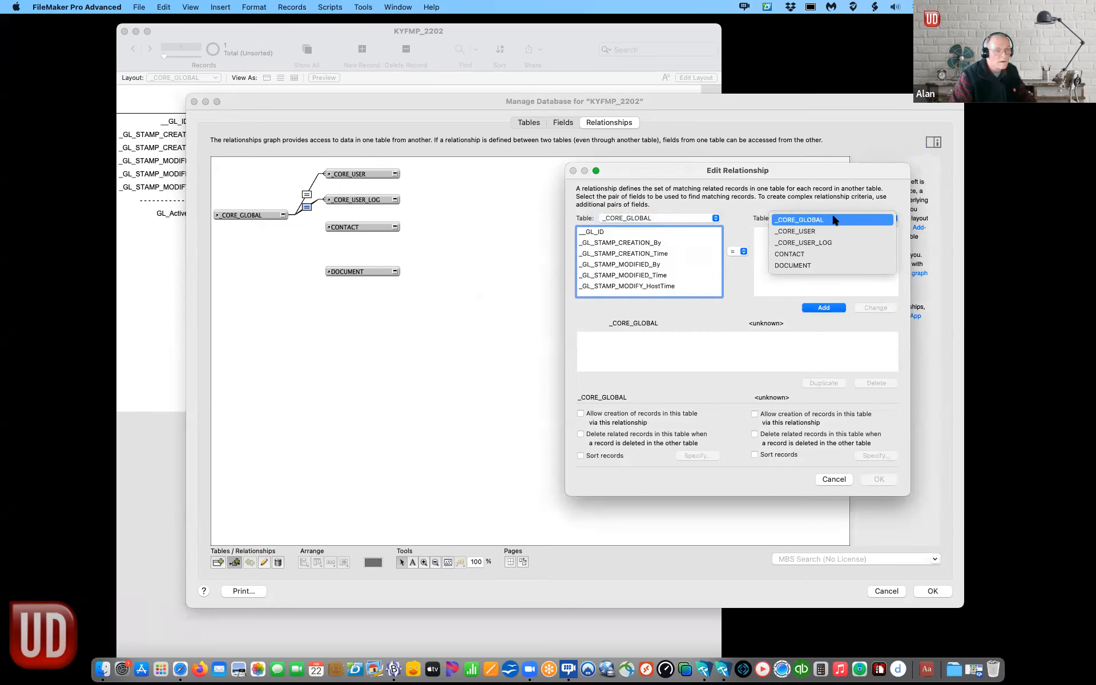
{"action": "left_click", "coordinate": [819, 253]}
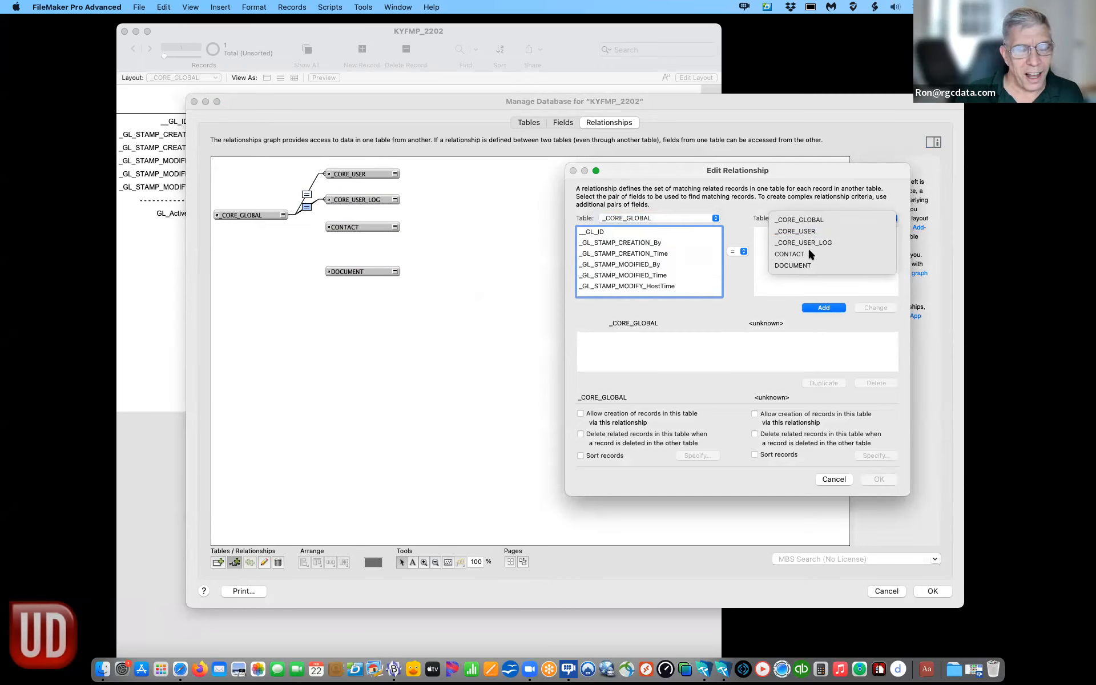
{"action": "left_click", "coordinate": [590, 232]}
{"action": "left_click", "coordinate": [775, 242]}
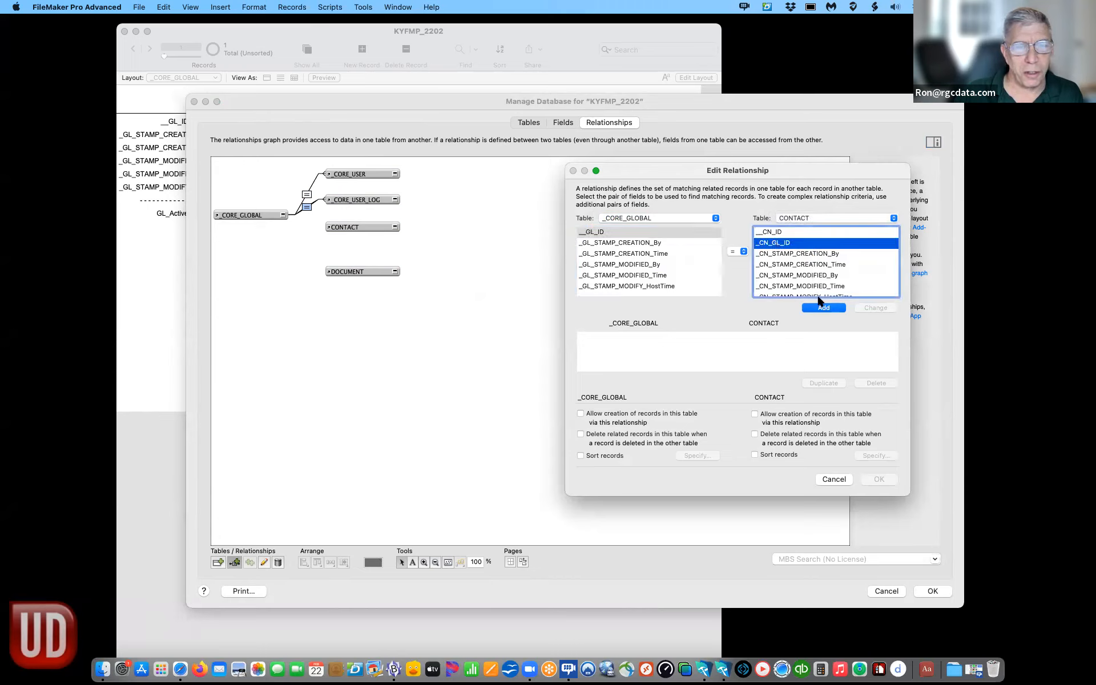
{"action": "left_click", "coordinate": [823, 307]}
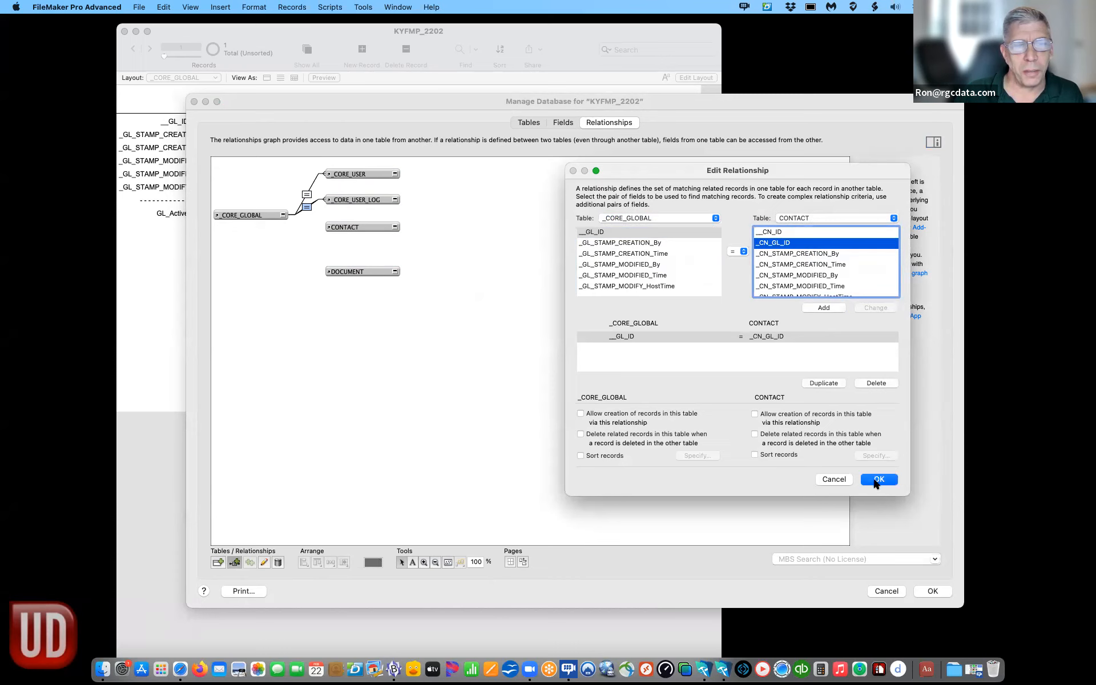
{"action": "left_click", "coordinate": [872, 479]}
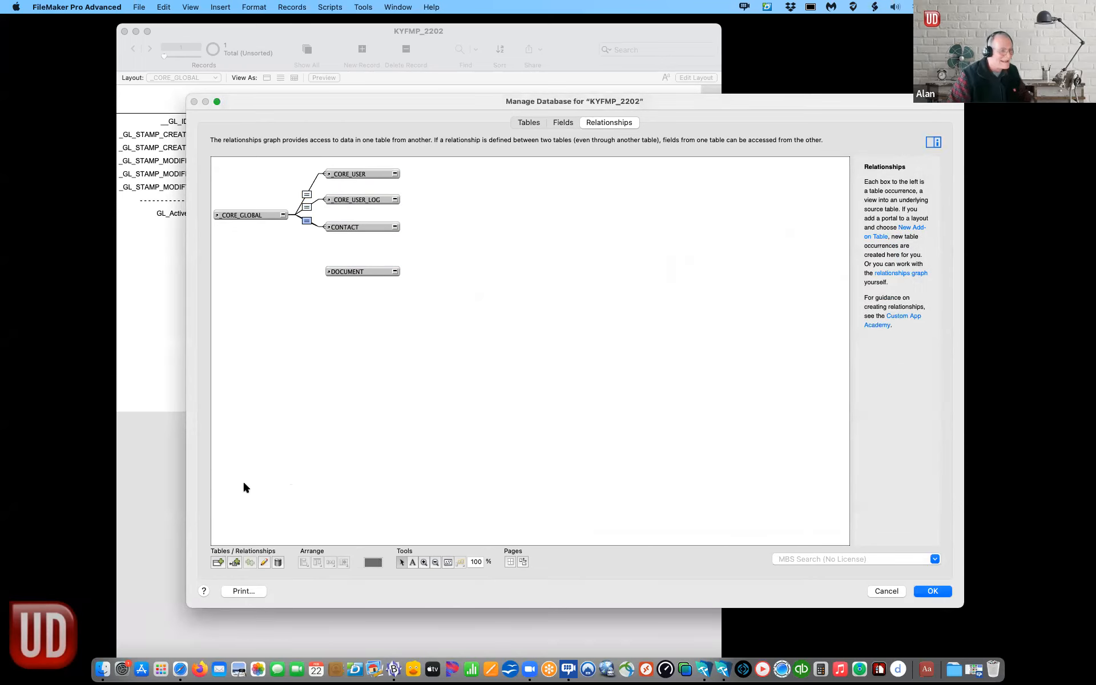
Step: Relate _CORE_GLOBAL's GL ID field to DOCUMENT::_DO_GL_ID and nudge DOCUMENT into line
{"action": "left_click", "coordinate": [233, 563]}
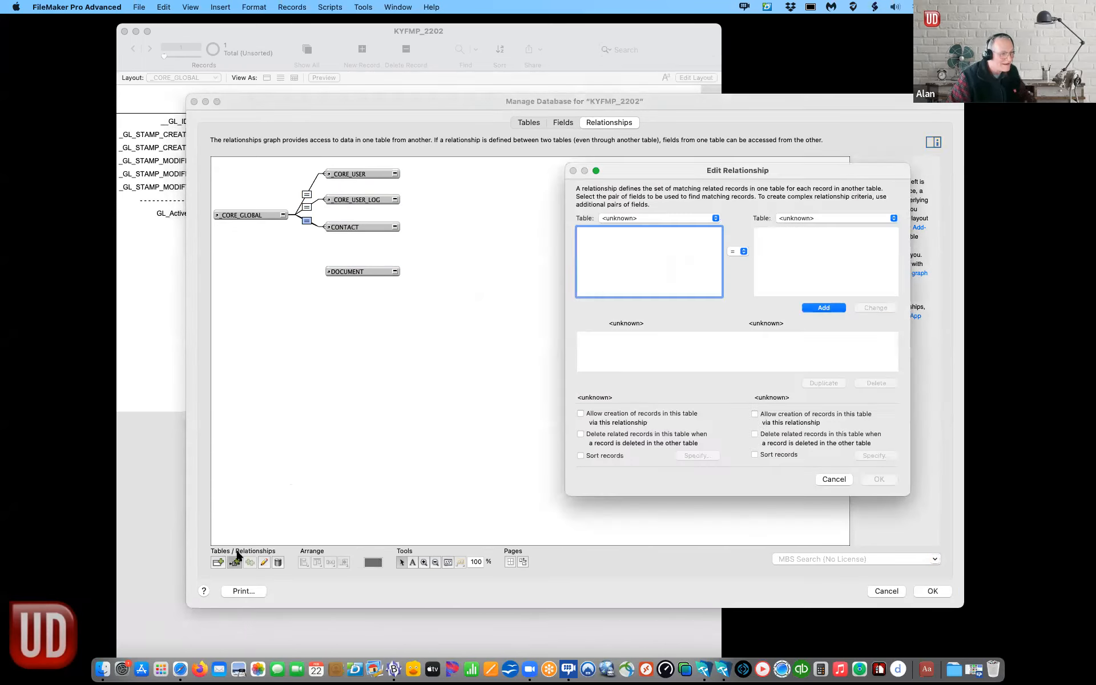
{"action": "left_click", "coordinate": [664, 223]}
{"action": "left_click", "coordinate": [650, 221]}
{"action": "left_click", "coordinate": [809, 216]}
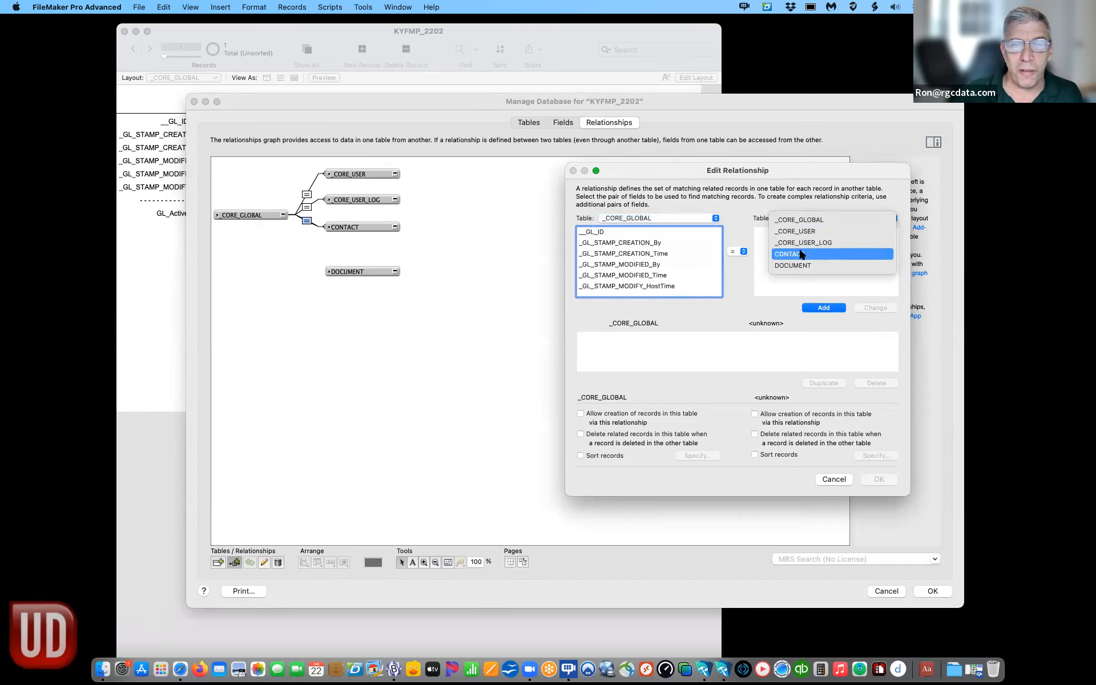
{"action": "left_click", "coordinate": [793, 266]}
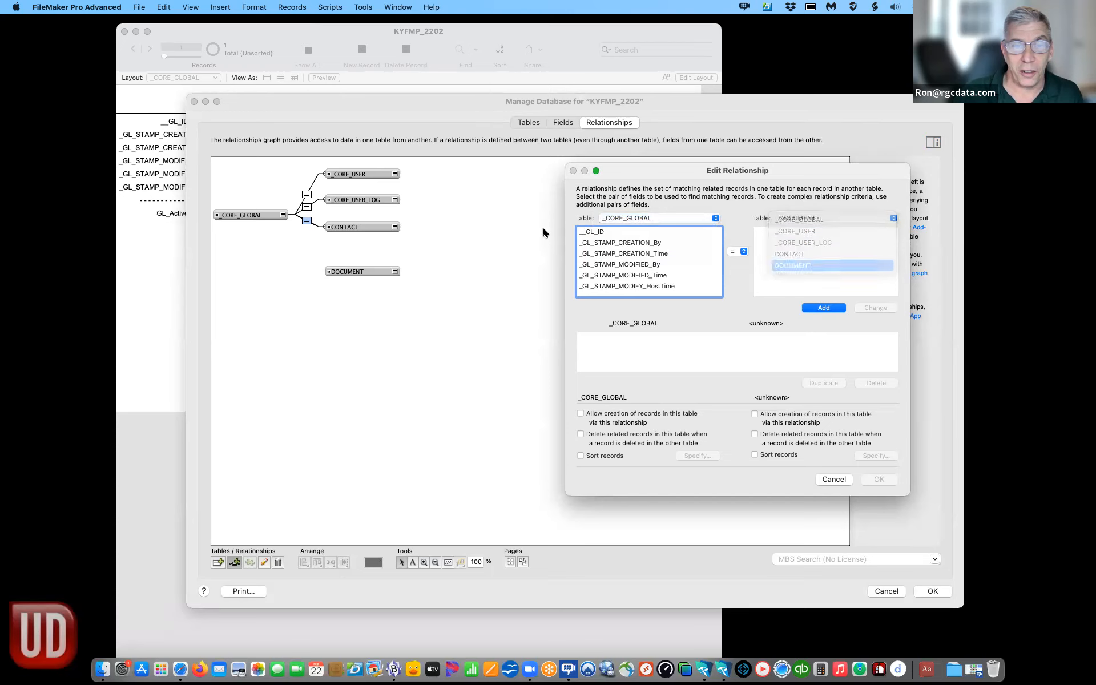
{"action": "left_click", "coordinate": [685, 232]}
{"action": "left_click", "coordinate": [774, 253]}
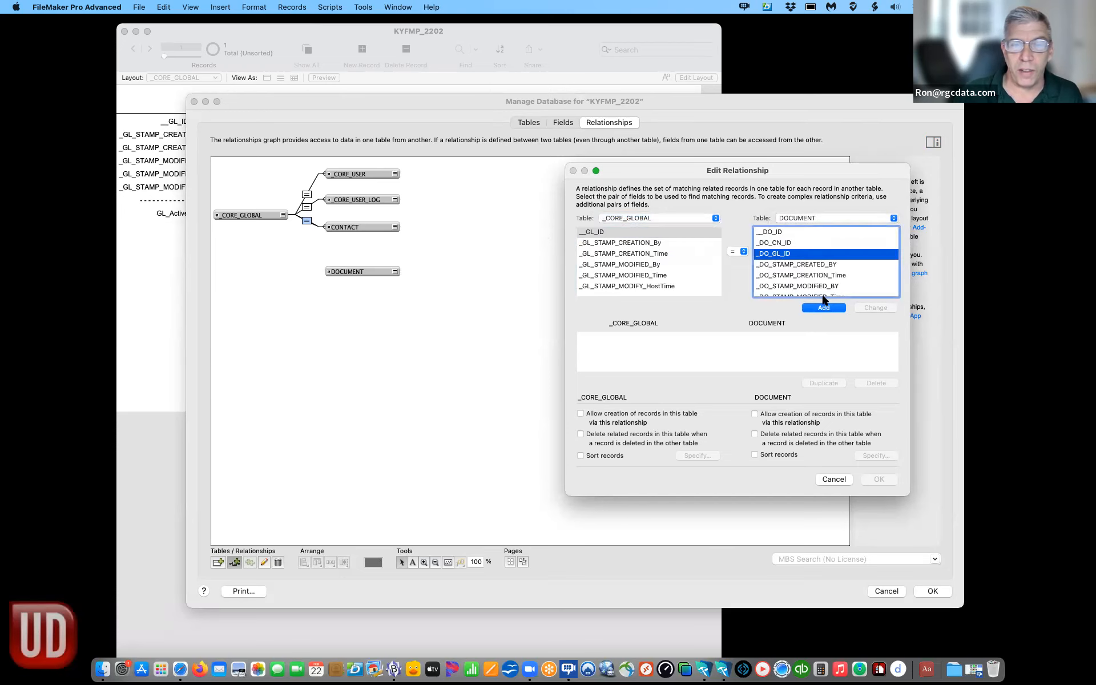
{"action": "left_click", "coordinate": [829, 308]}
{"action": "left_click", "coordinate": [877, 481]}
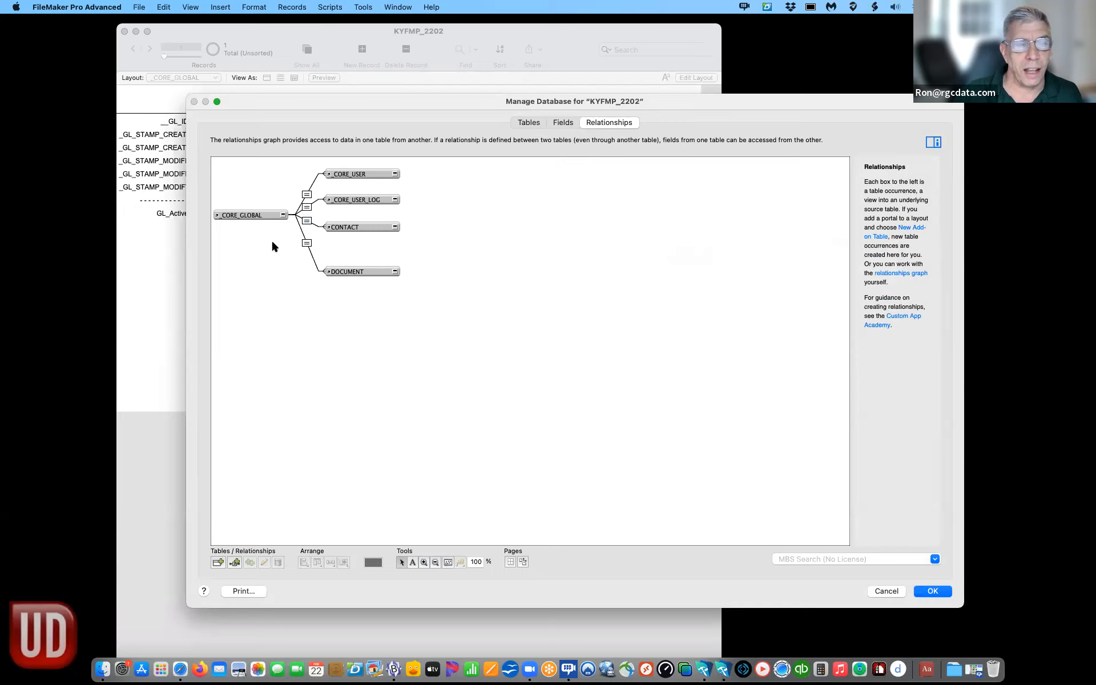
{"action": "left_click_drag", "start_coordinate": [351, 273], "coordinate": [349, 260]}
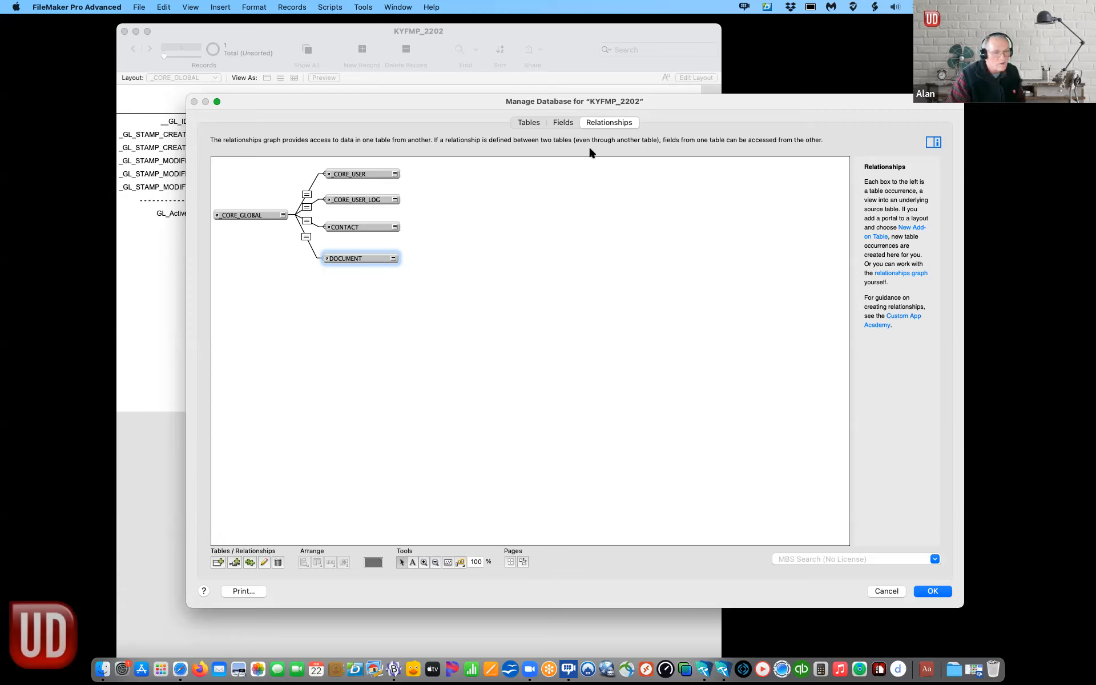
Step: Review the Fields and Tables lists, then save and close Manage Database with OK
{"action": "left_click", "coordinate": [549, 123]}
{"action": "left_click", "coordinate": [528, 122]}
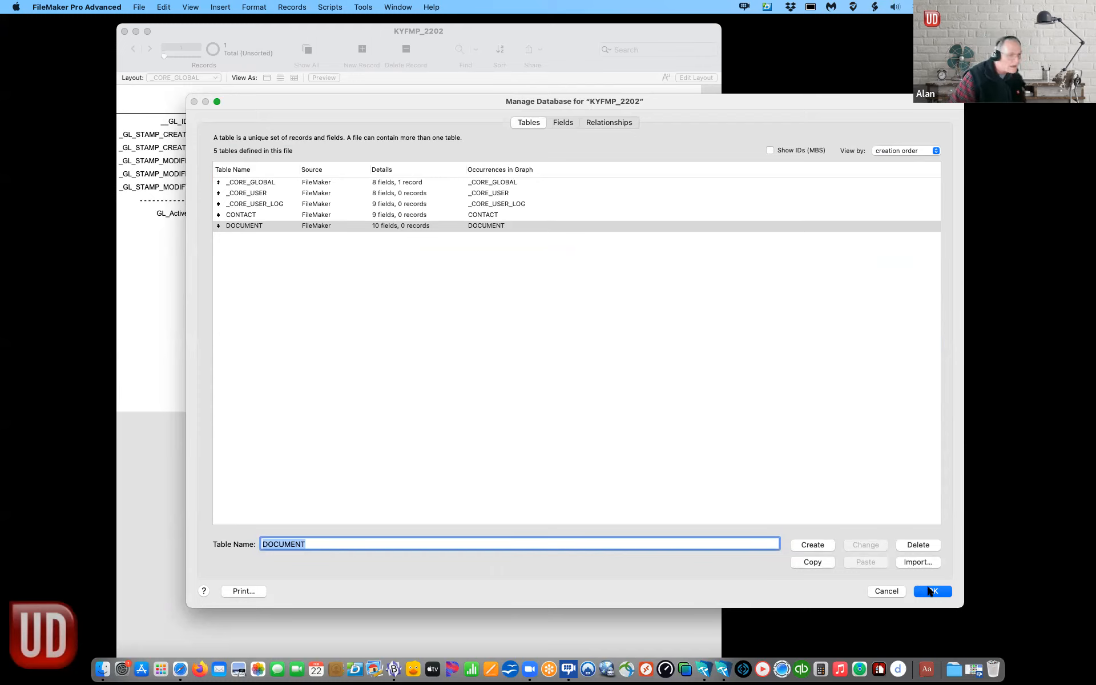
{"action": "left_click", "coordinate": [931, 590]}
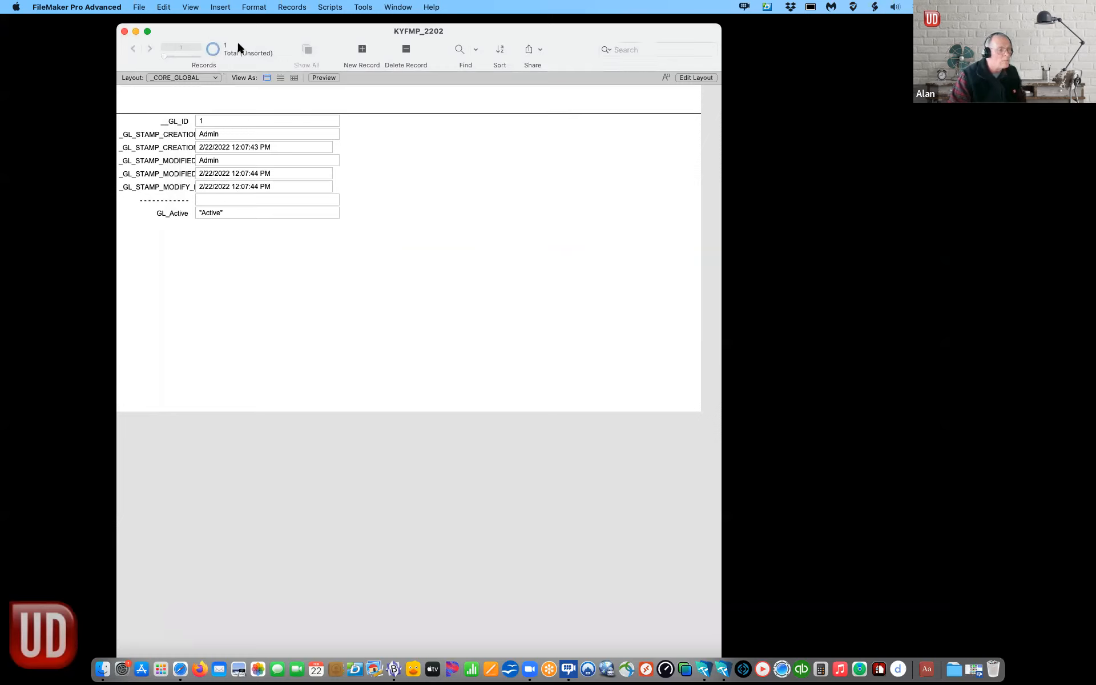
Step: Go to the _CORE_USER layout and switch it into Layout mode from the View menu
{"action": "left_click", "coordinate": [206, 78]}
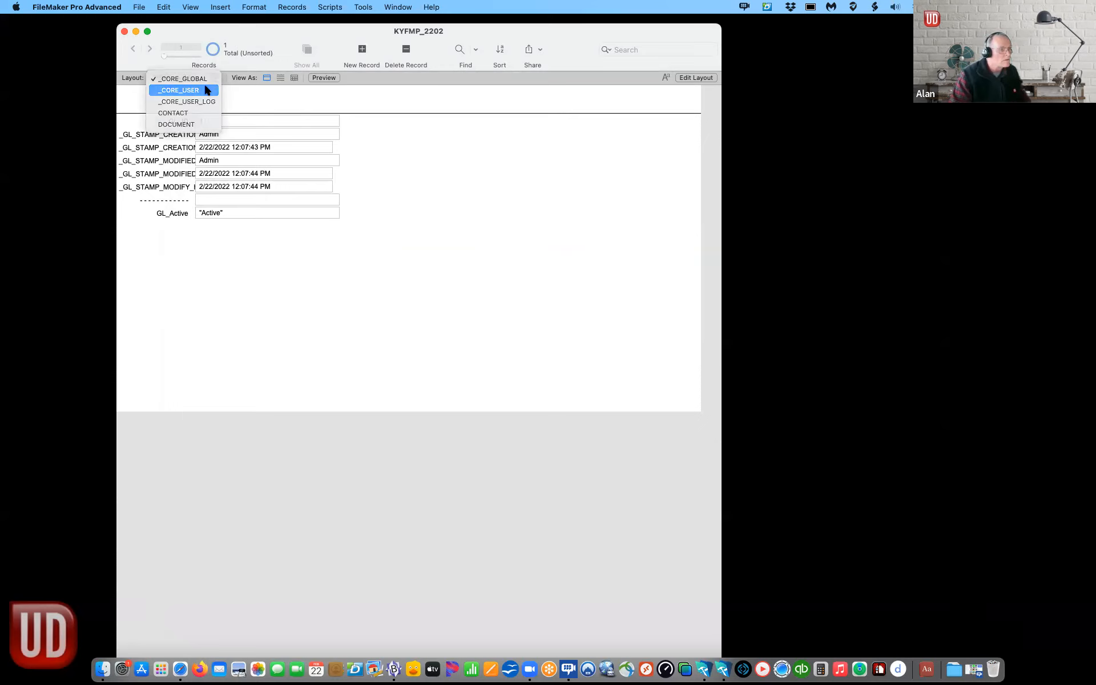
{"action": "left_click", "coordinate": [206, 90]}
{"action": "left_click_drag", "start_coordinate": [287, 39], "coordinate": [328, 150]}
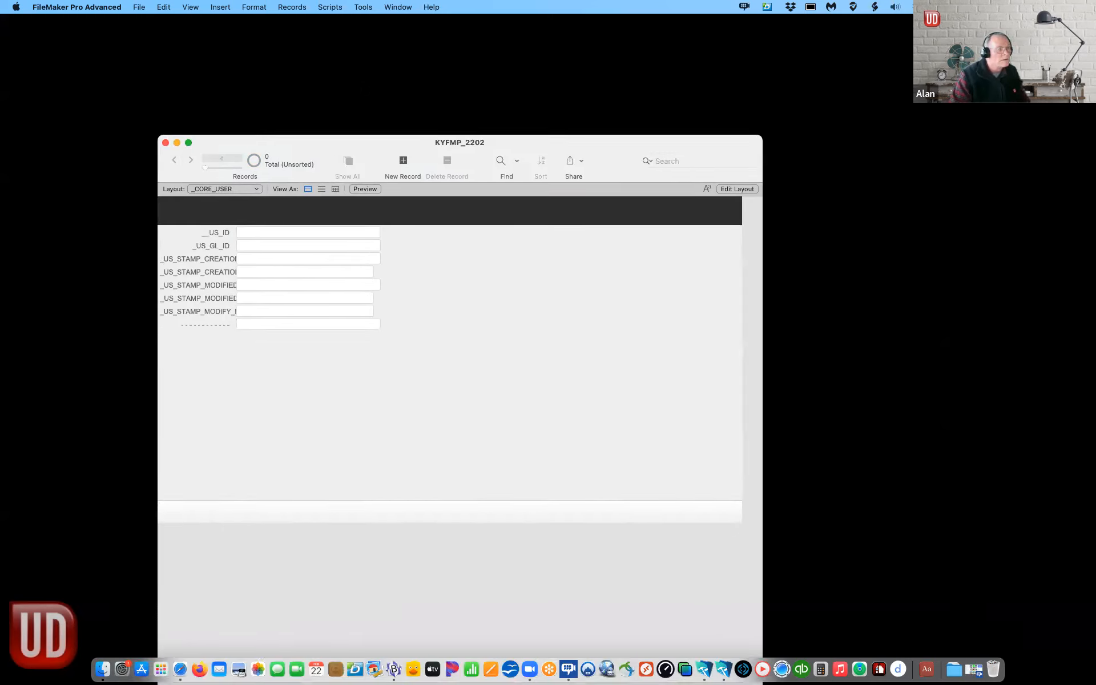
{"action": "left_click", "coordinate": [296, 7]}
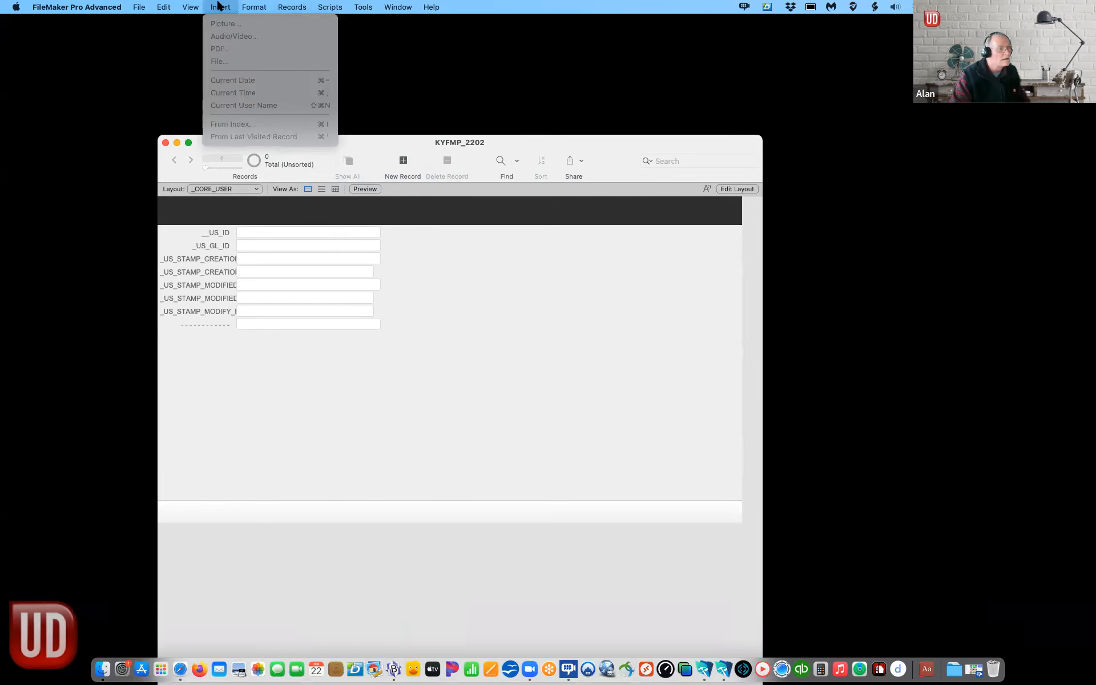
{"action": "mouse_move", "coordinate": [193, 7]}
{"action": "left_click", "coordinate": [406, 440]}
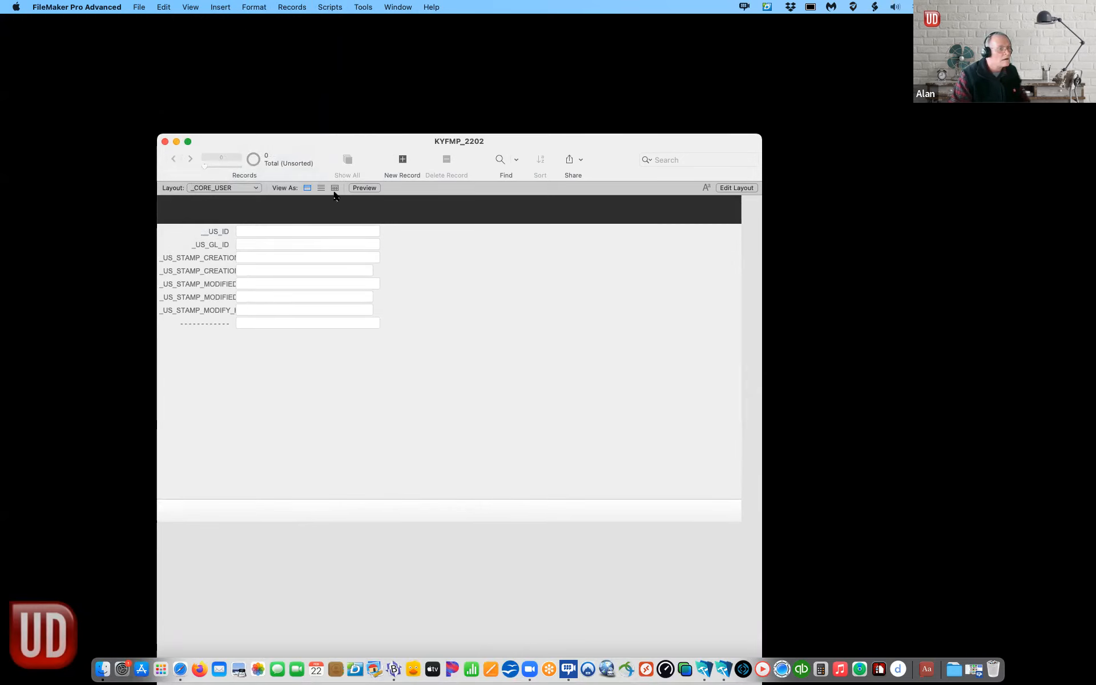
{"action": "left_click_drag", "start_coordinate": [347, 142], "coordinate": [315, 92]}
{"action": "left_click", "coordinate": [191, 7]}
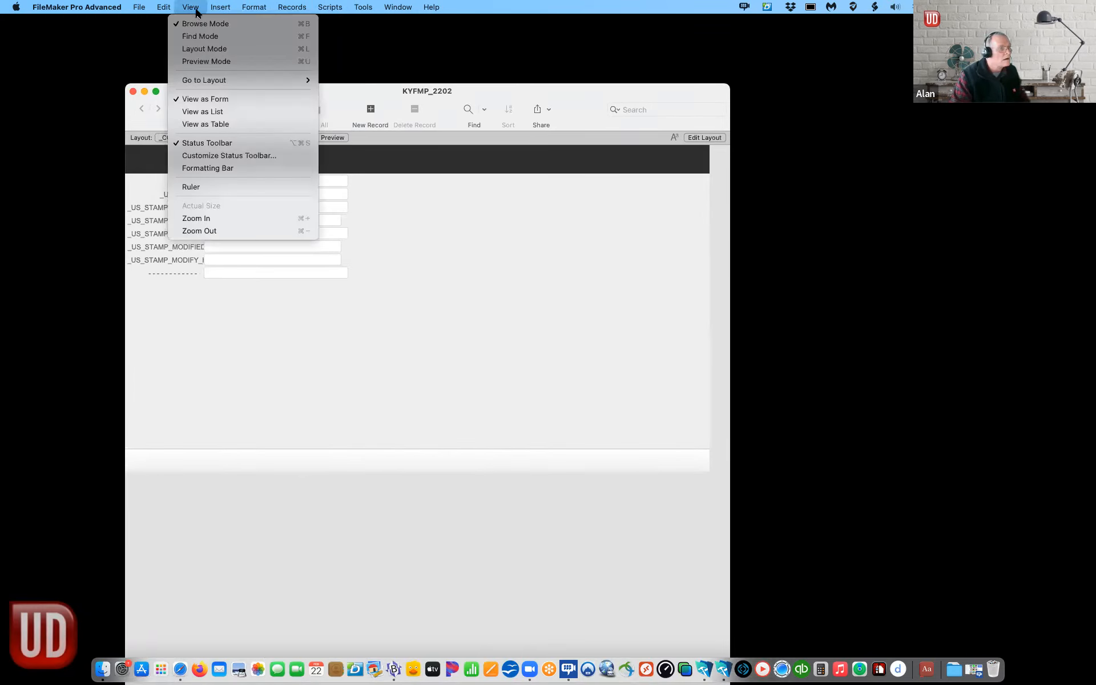
{"action": "left_click", "coordinate": [202, 50]}
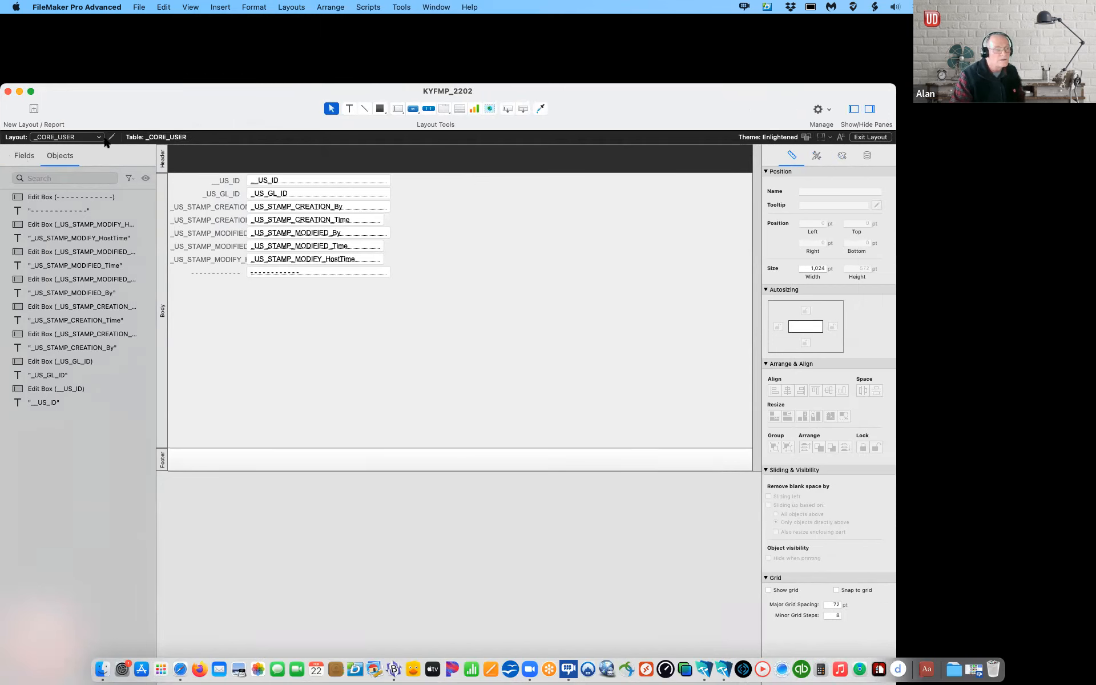
Step: Change the _CORE_USER layout's theme from Enlightened to the custom UD_Minimalist theme
{"action": "left_click", "coordinate": [288, 7]}
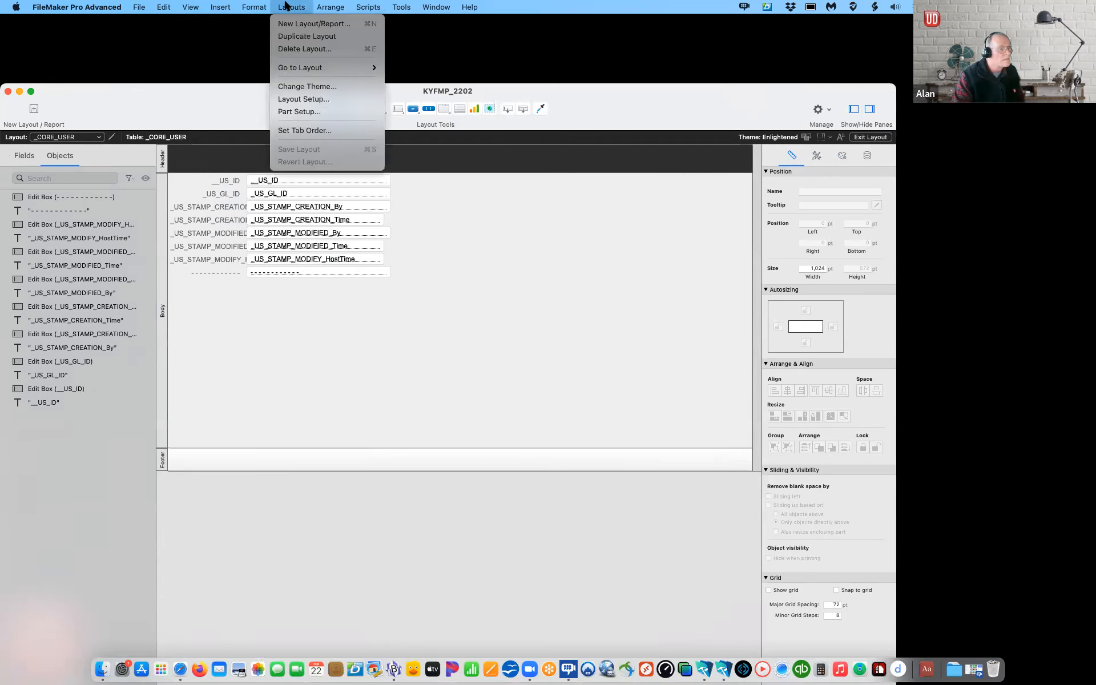
{"action": "left_click", "coordinate": [314, 86]}
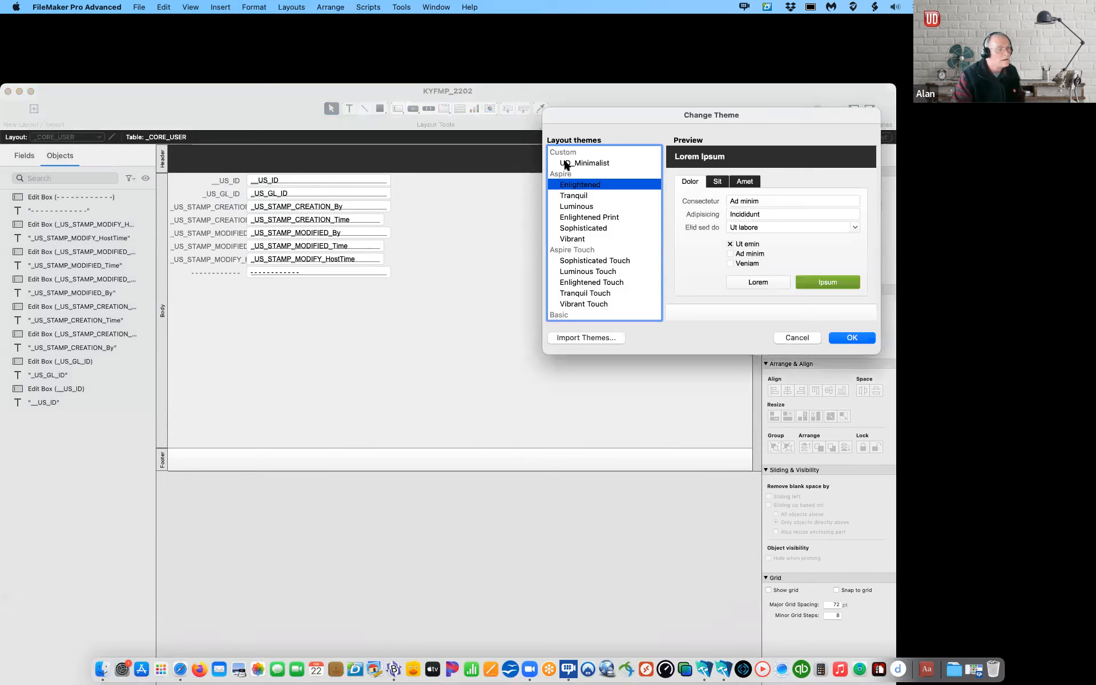
{"action": "left_click", "coordinate": [851, 338]}
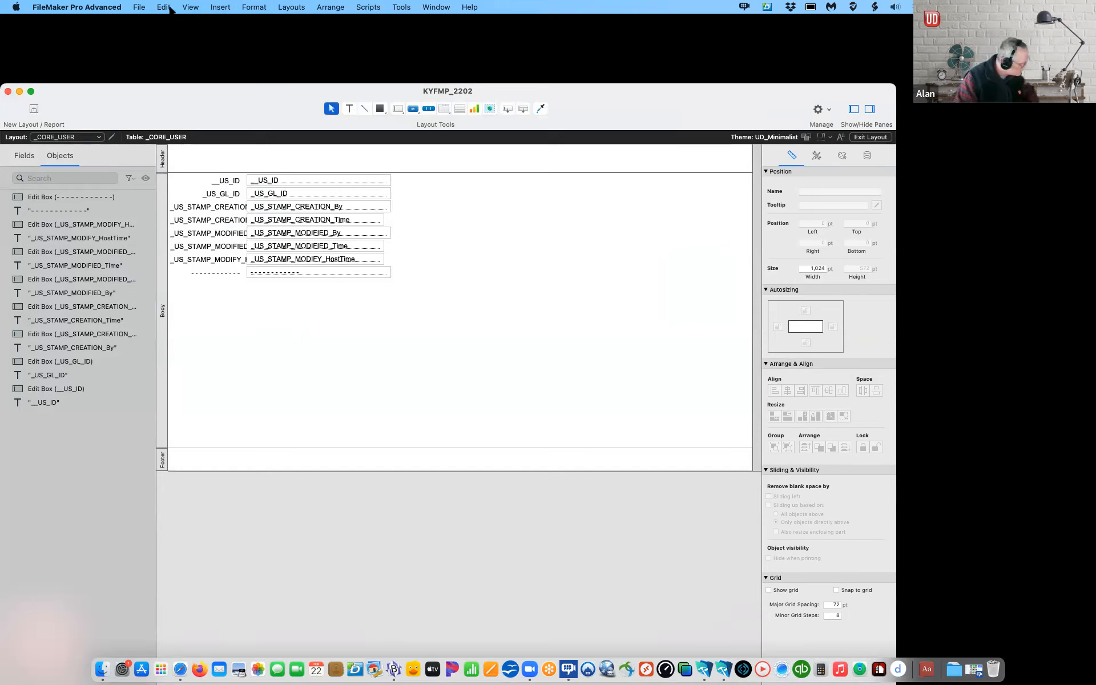
{"action": "left_click", "coordinate": [140, 7]}
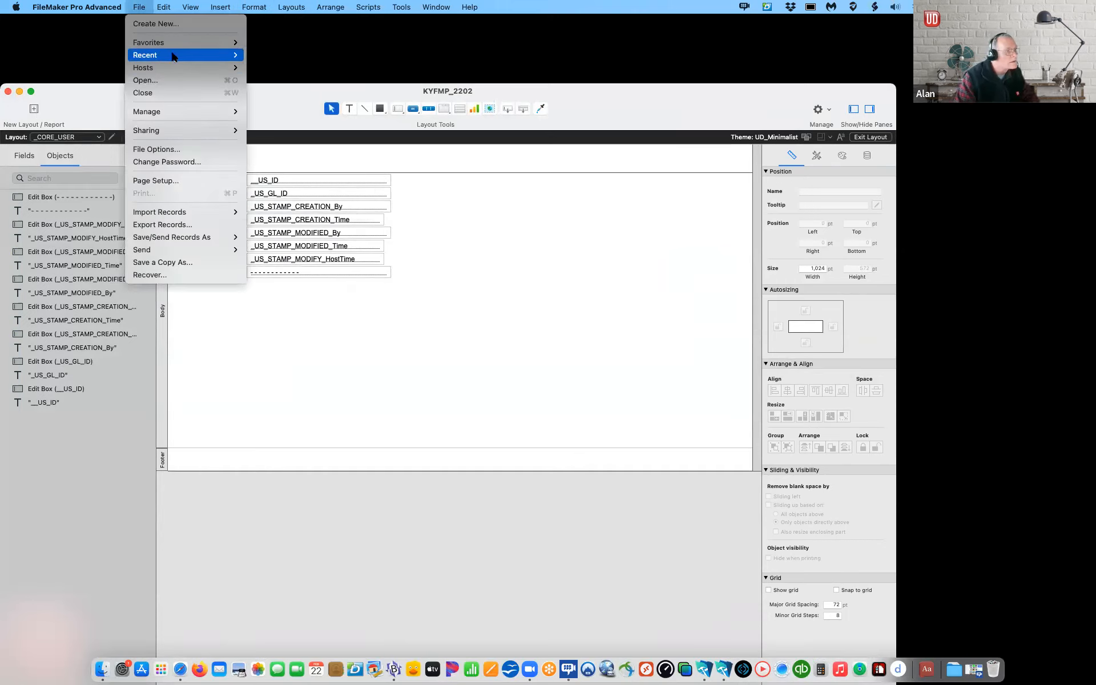
Step: In Manage Layouts, create a HOME layout showing records from _CORE_GLOBAL
{"action": "left_click", "coordinate": [80, 106]}
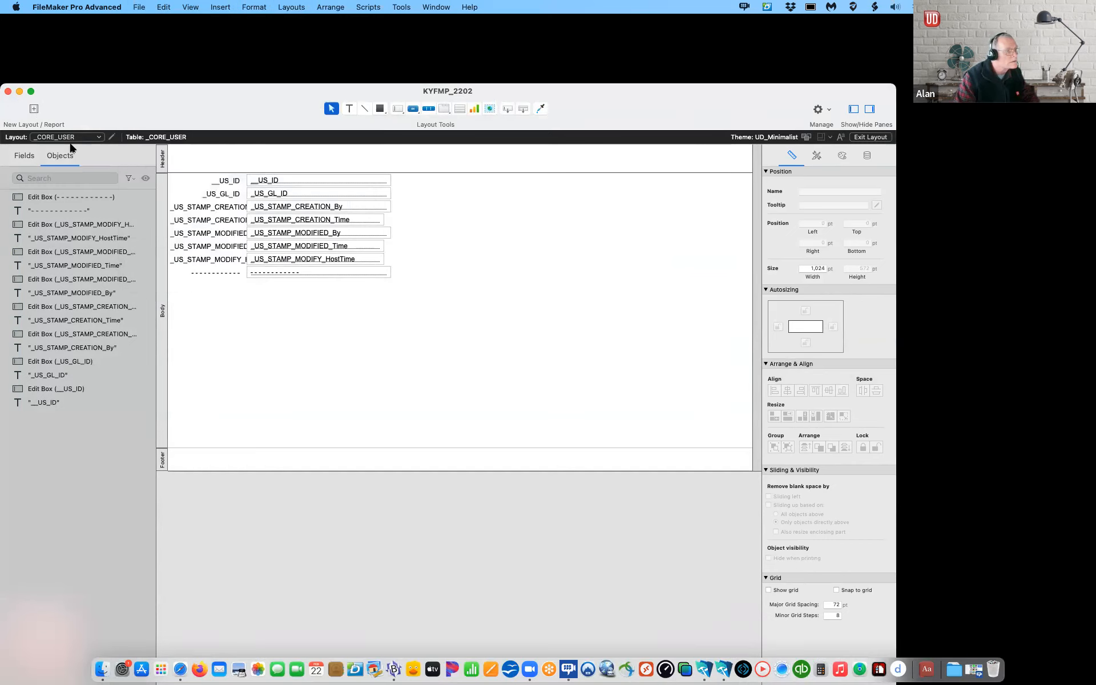
{"action": "left_click", "coordinate": [76, 137]}
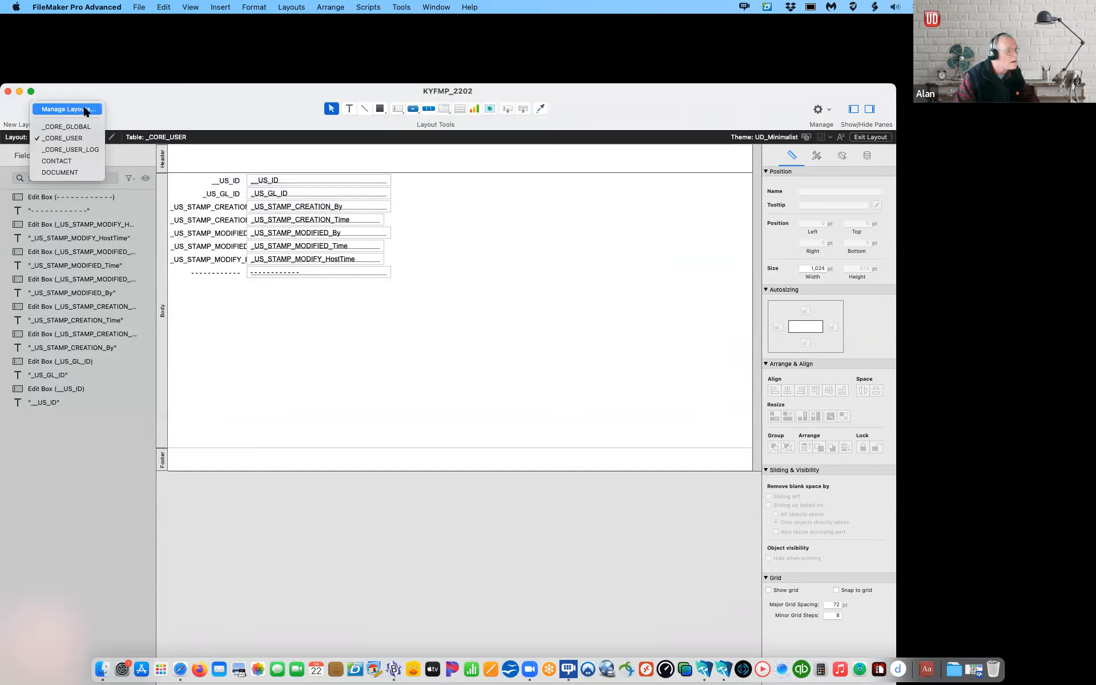
{"action": "left_click", "coordinate": [86, 109]}
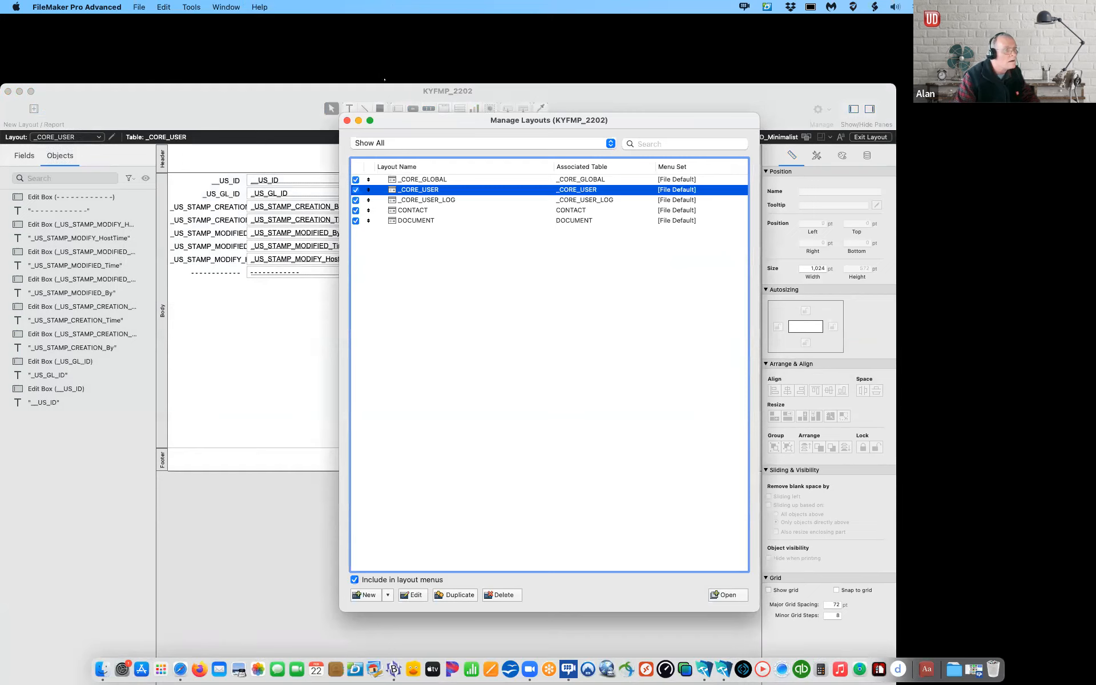
{"action": "left_click", "coordinate": [387, 594]}
{"action": "left_click", "coordinate": [394, 610]}
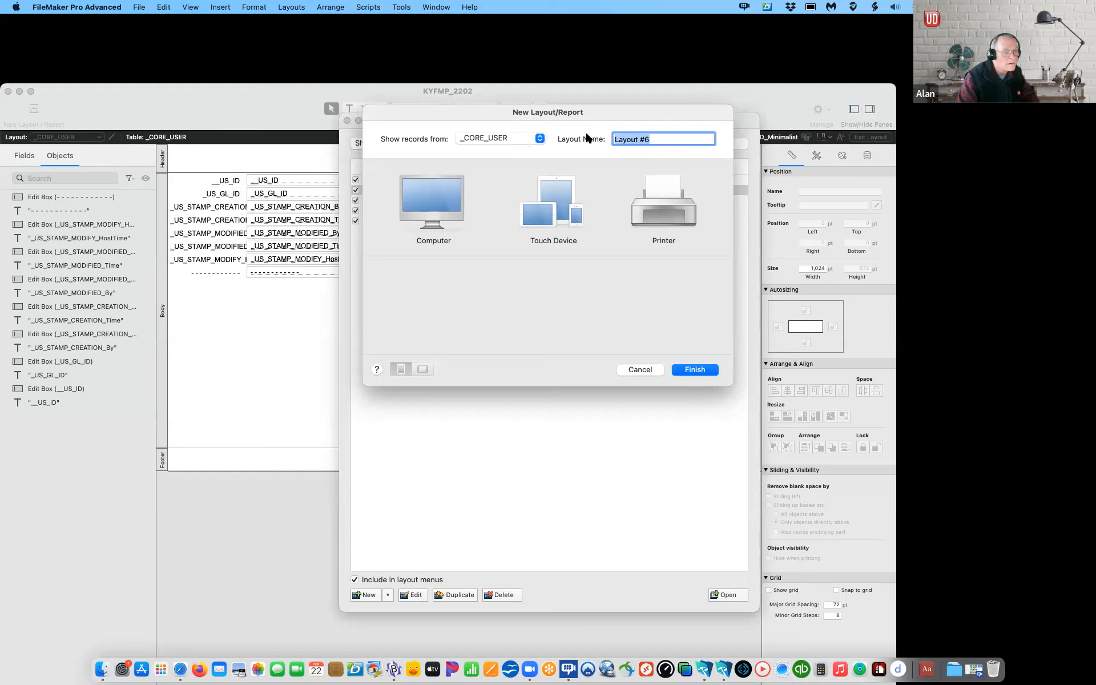
{"action": "type", "text": "HOME"}
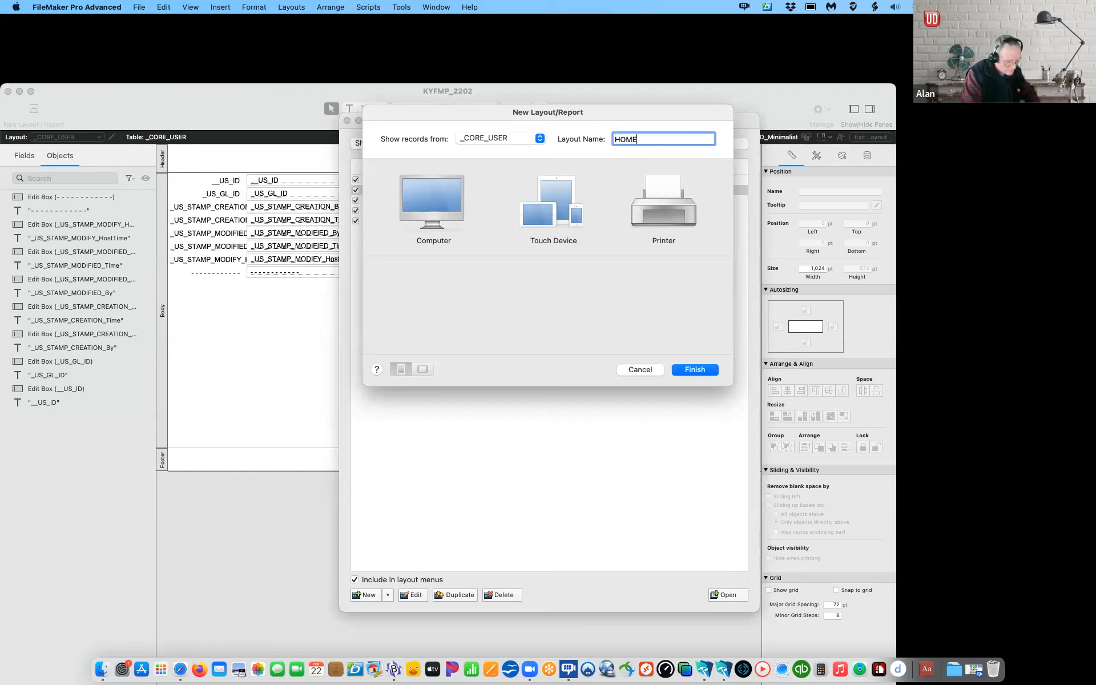
{"action": "left_click", "coordinate": [512, 138]}
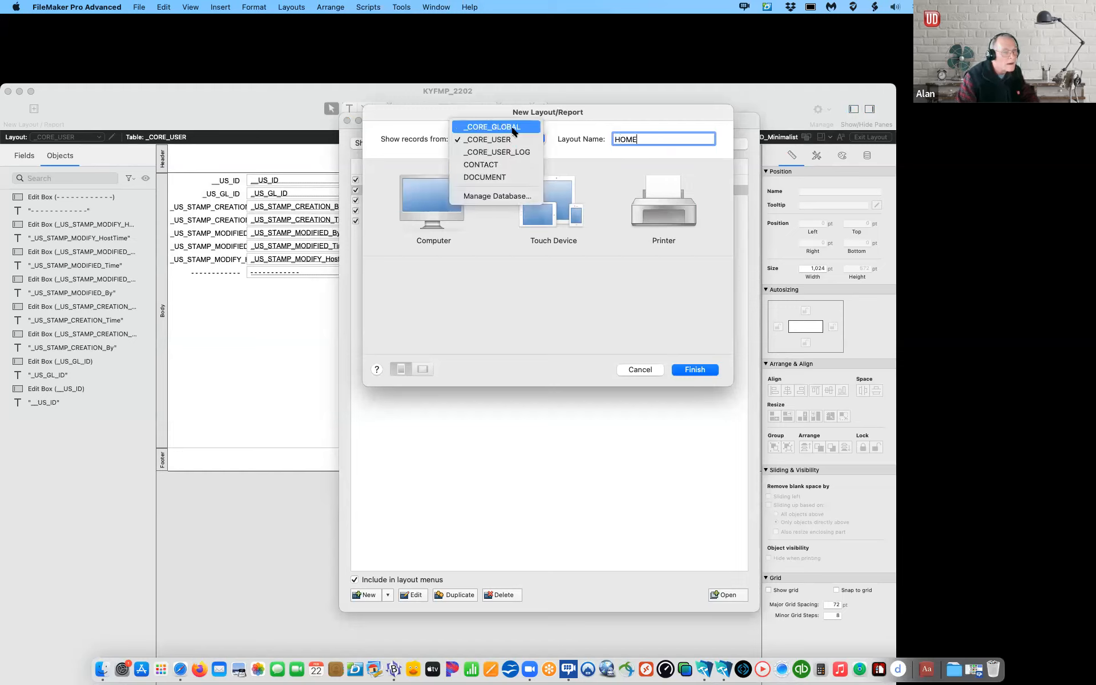
{"action": "left_click", "coordinate": [502, 125]}
{"action": "left_click", "coordinate": [458, 211]}
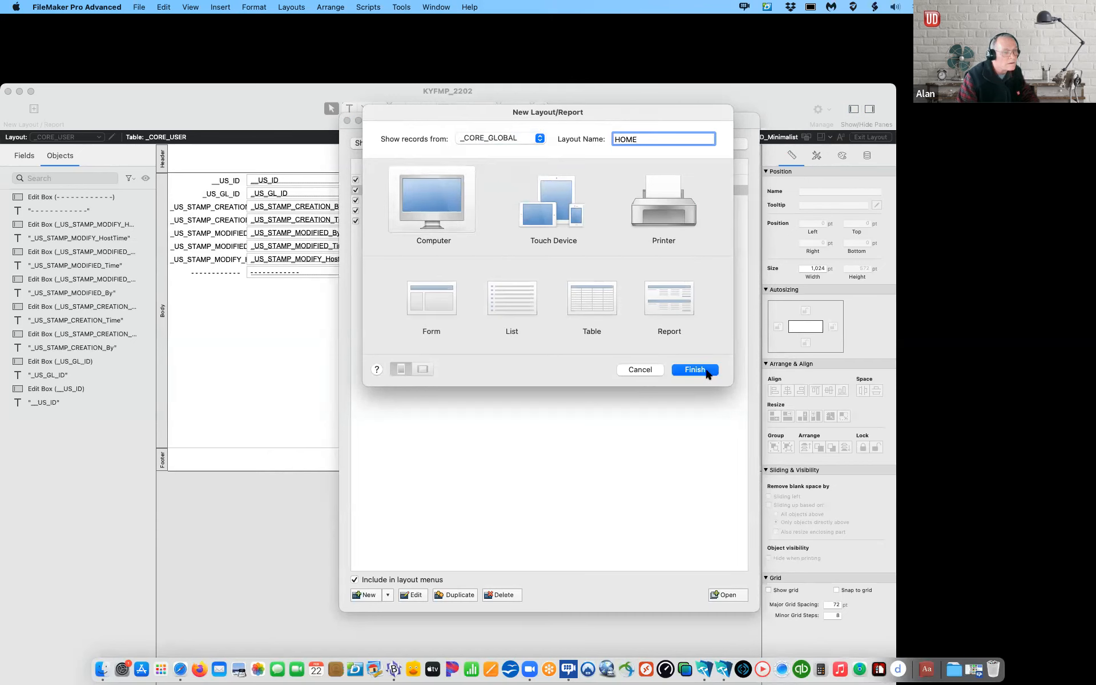
{"action": "left_click", "coordinate": [698, 370]}
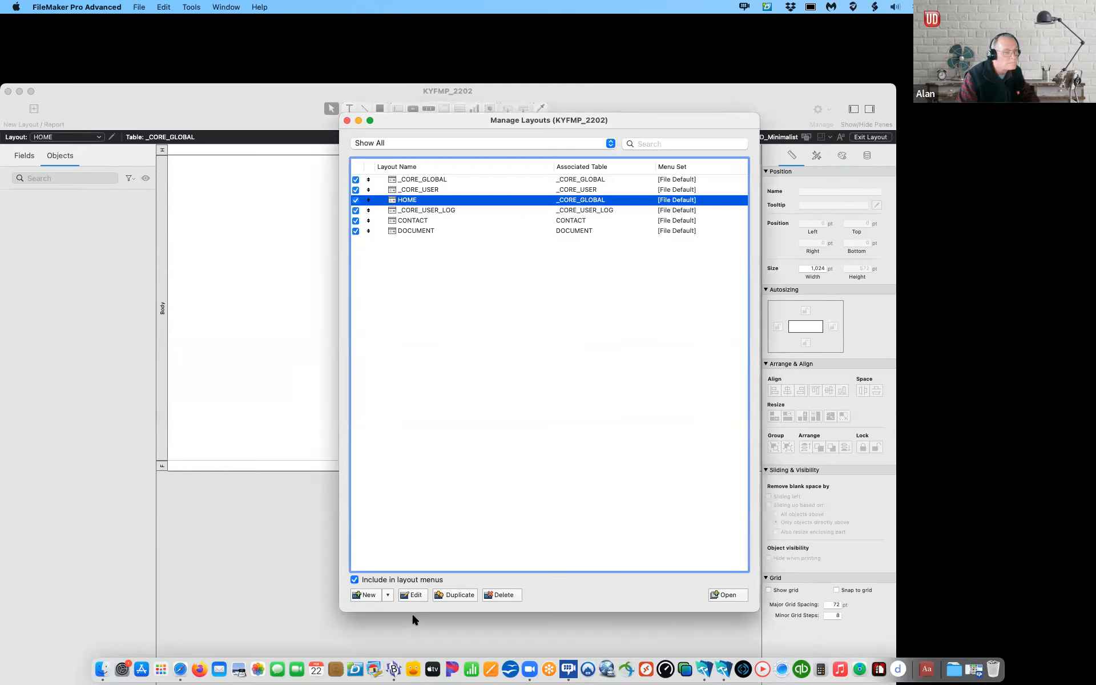
Step: Create an OPENING layout for _CORE_GLOBAL sized for computer screens
{"action": "left_click", "coordinate": [388, 594]}
{"action": "left_click", "coordinate": [394, 610]}
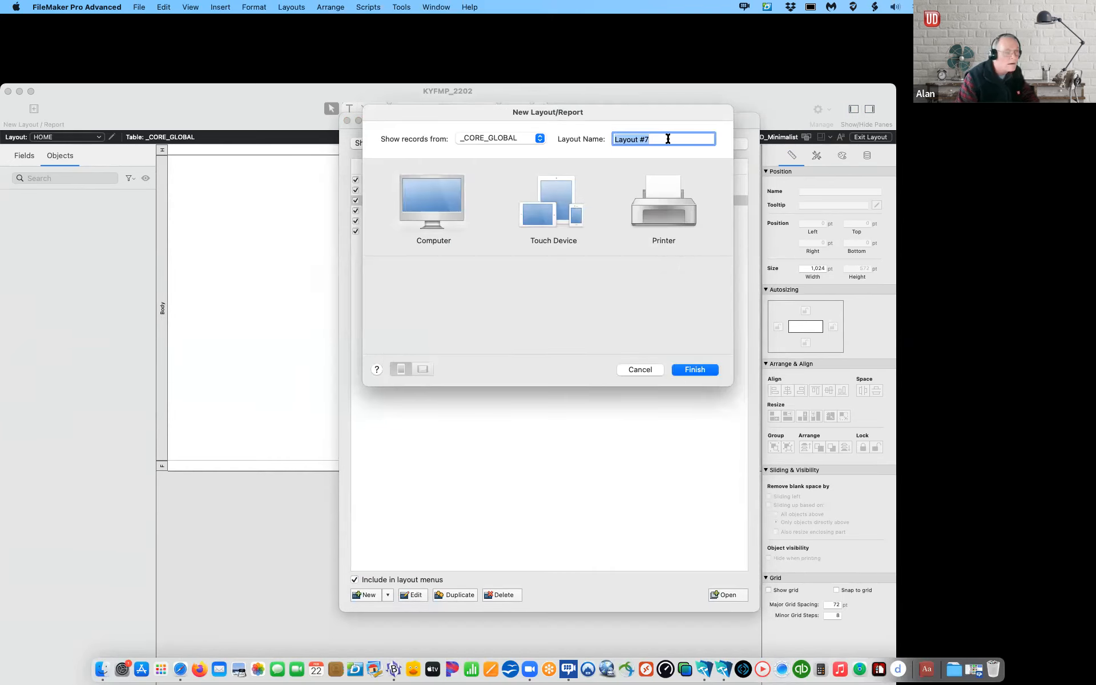
{"action": "type", "text": "OPENING"}
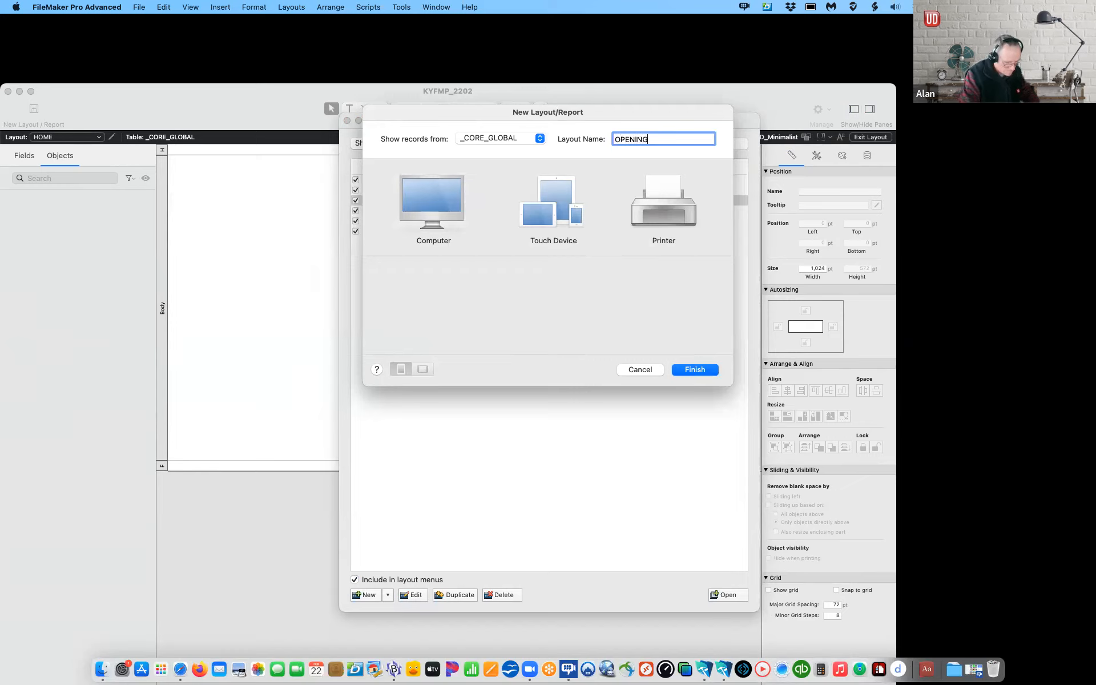
{"action": "left_click", "coordinate": [407, 197]}
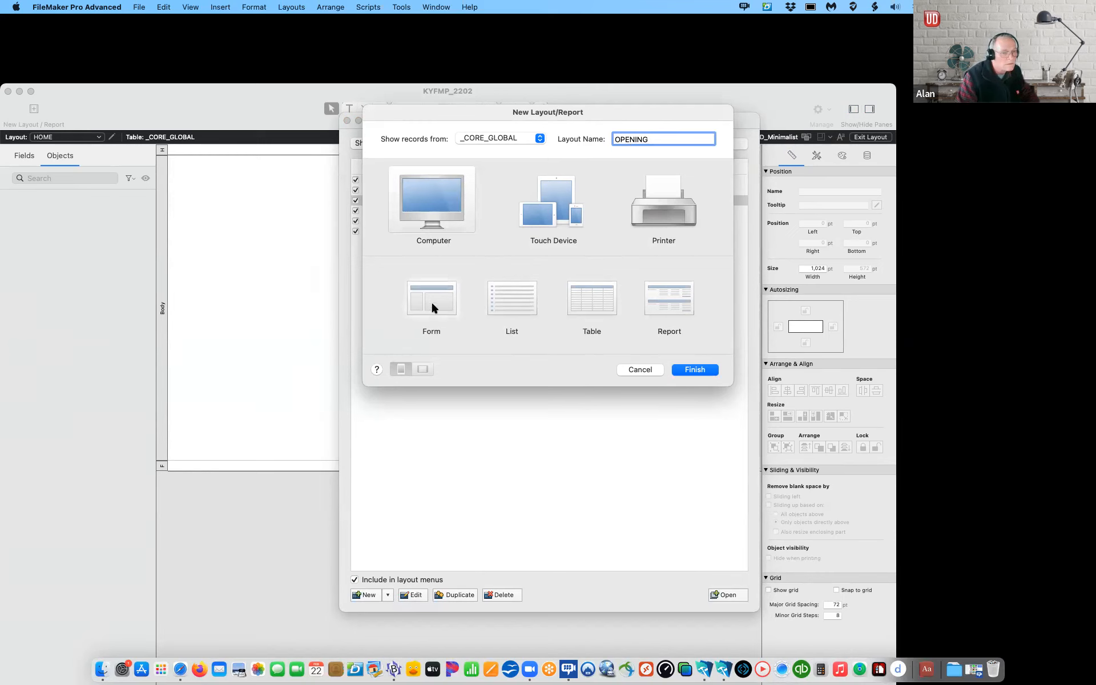
{"action": "left_click", "coordinate": [706, 370]}
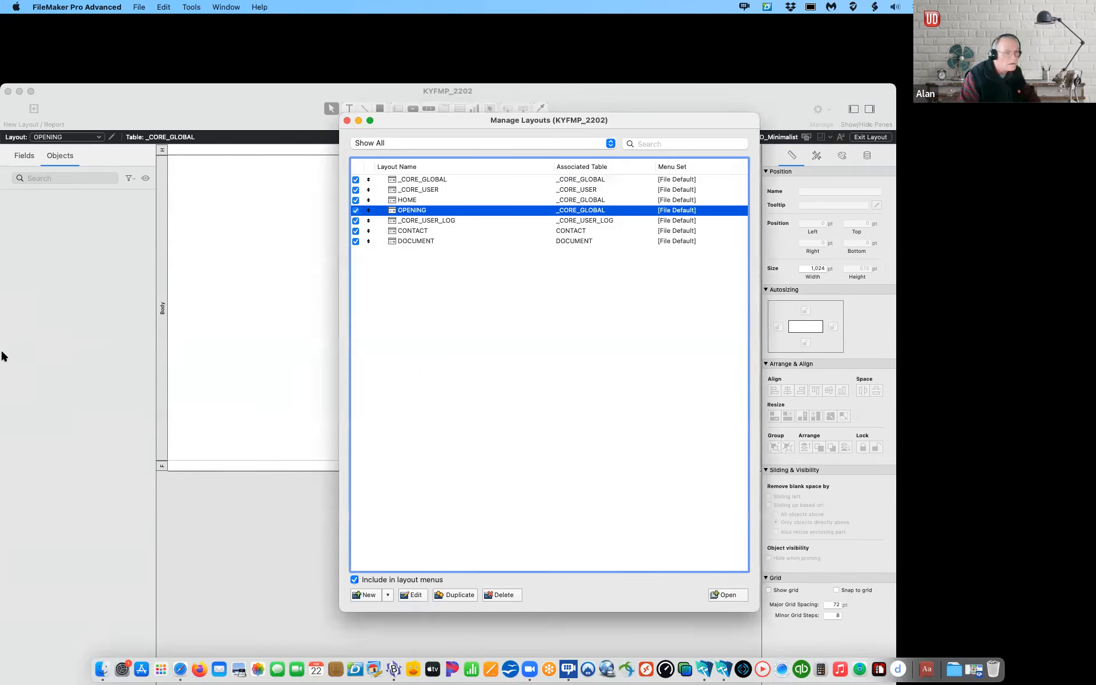
Step: Create a computer layout named EXIT based on _CORE_GLOBAL
{"action": "left_click", "coordinate": [388, 594]}
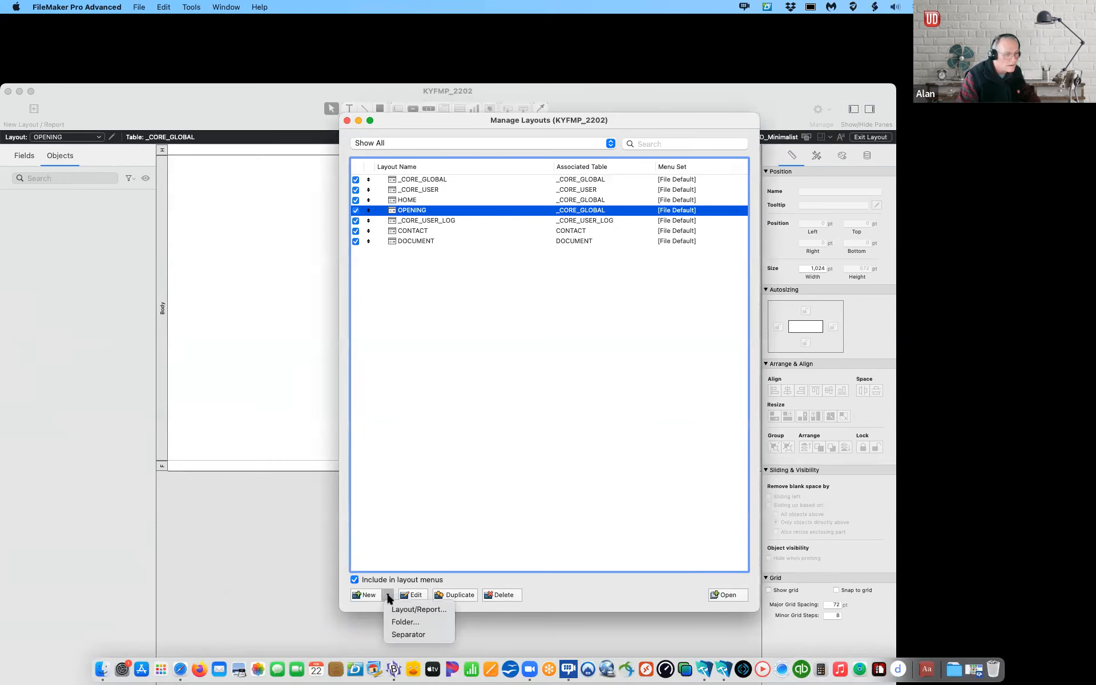
{"action": "left_click", "coordinate": [414, 606]}
{"action": "type", "text": "EXIT"}
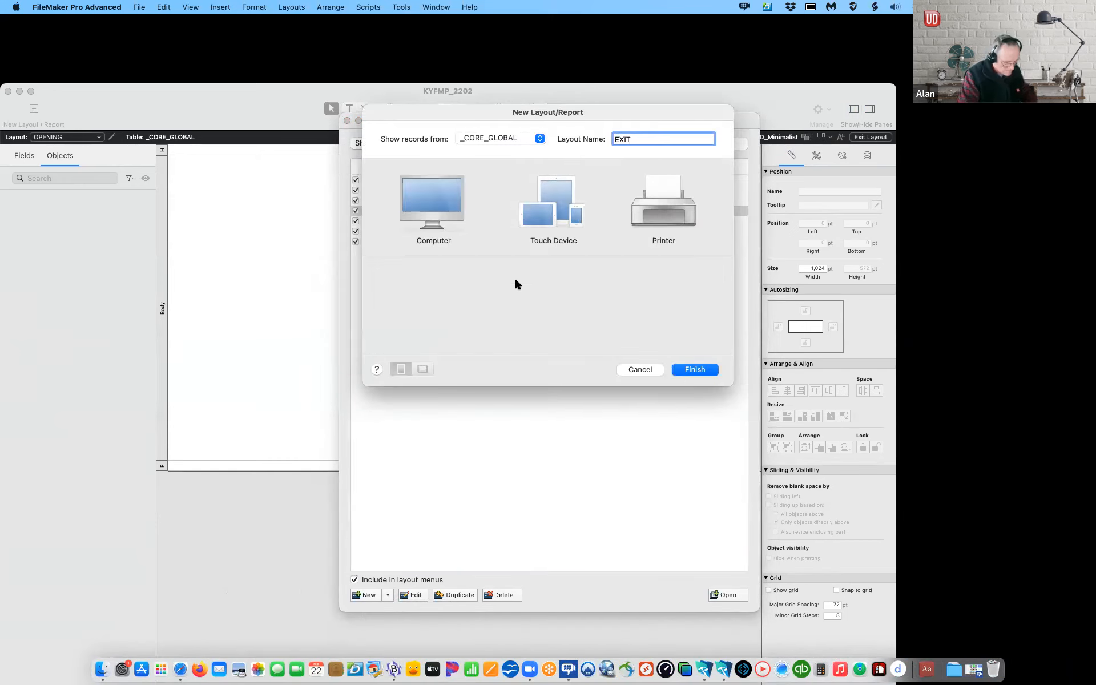
{"action": "left_click", "coordinate": [422, 206]}
{"action": "left_click", "coordinate": [685, 368]}
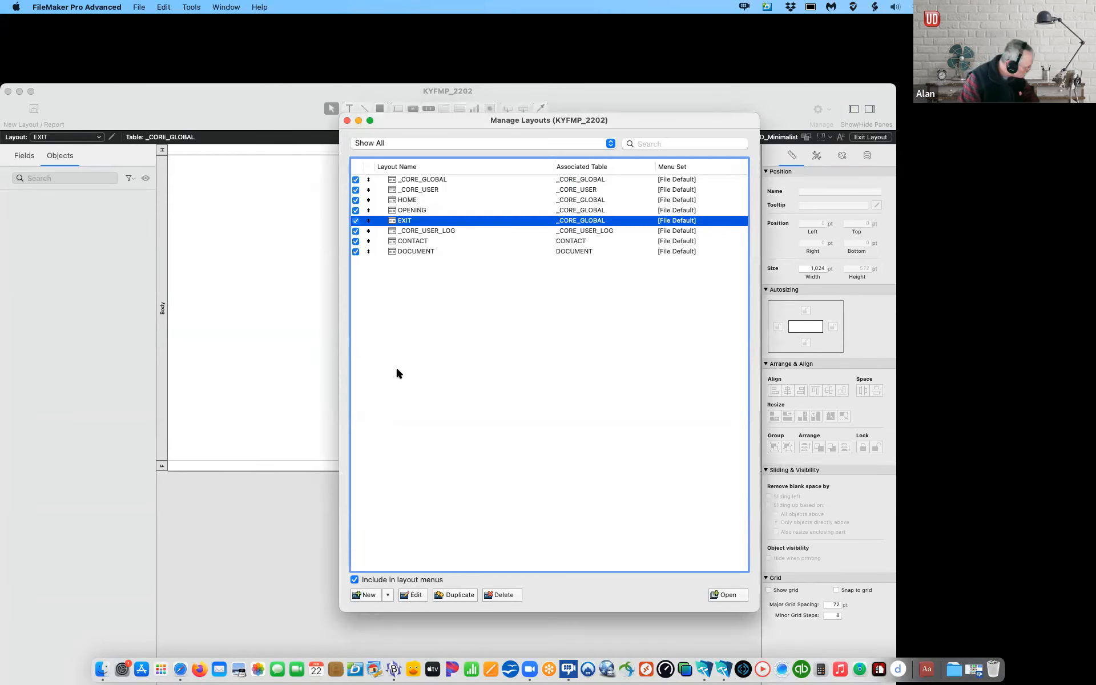
Step: Create a computer layout named _+CORE_USER_List showing _CORE_USER records
{"action": "left_click", "coordinate": [388, 595]}
{"action": "left_click", "coordinate": [400, 609]}
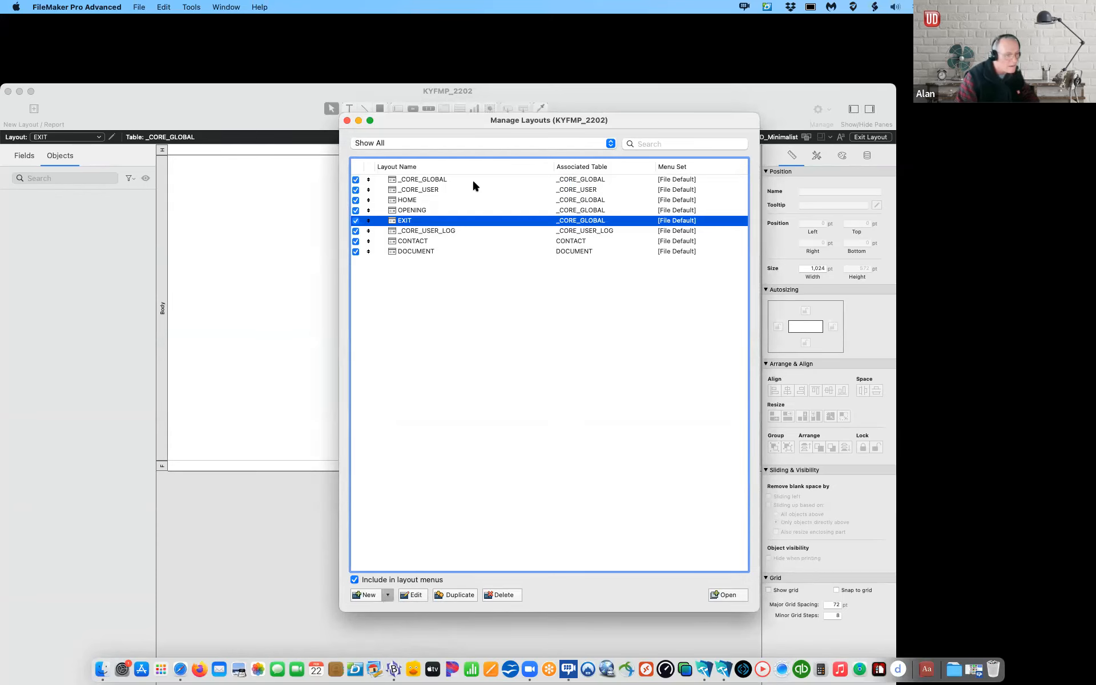
{"action": "left_click", "coordinate": [512, 140]}
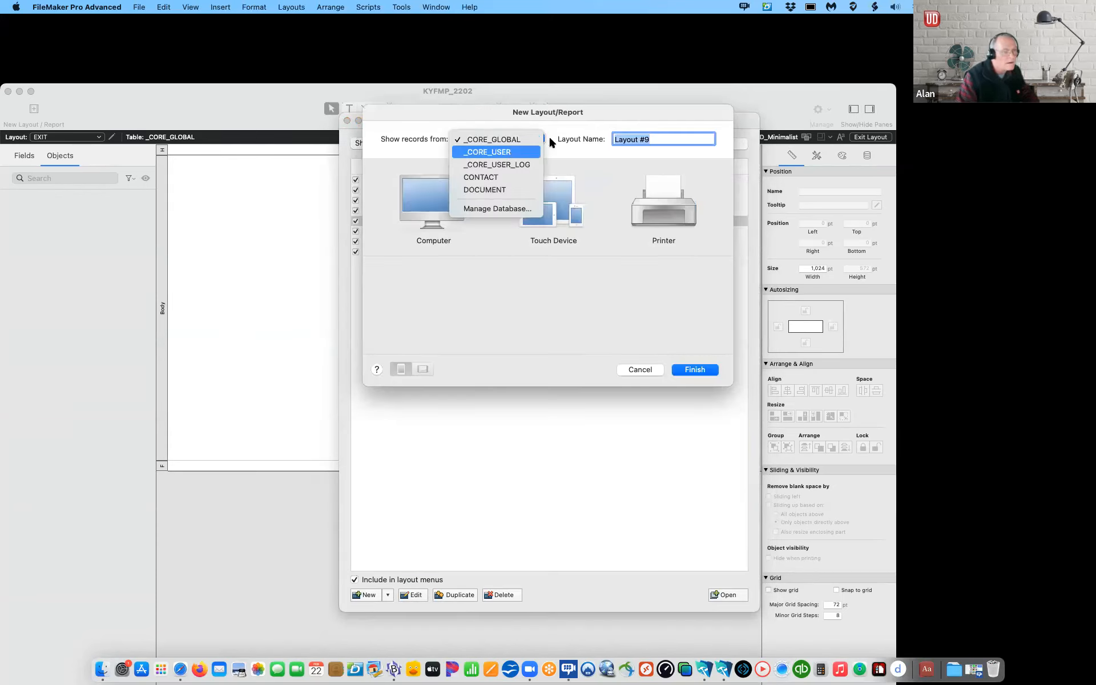
{"action": "left_click", "coordinate": [514, 151]}
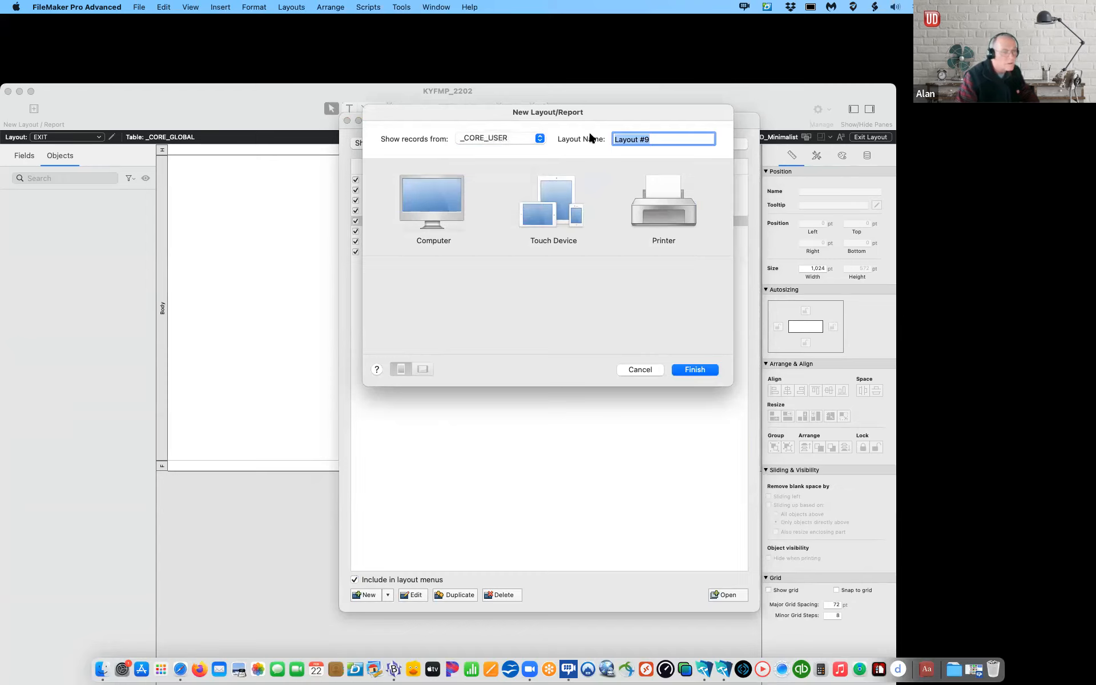
{"action": "type", "text": "_+COR"}
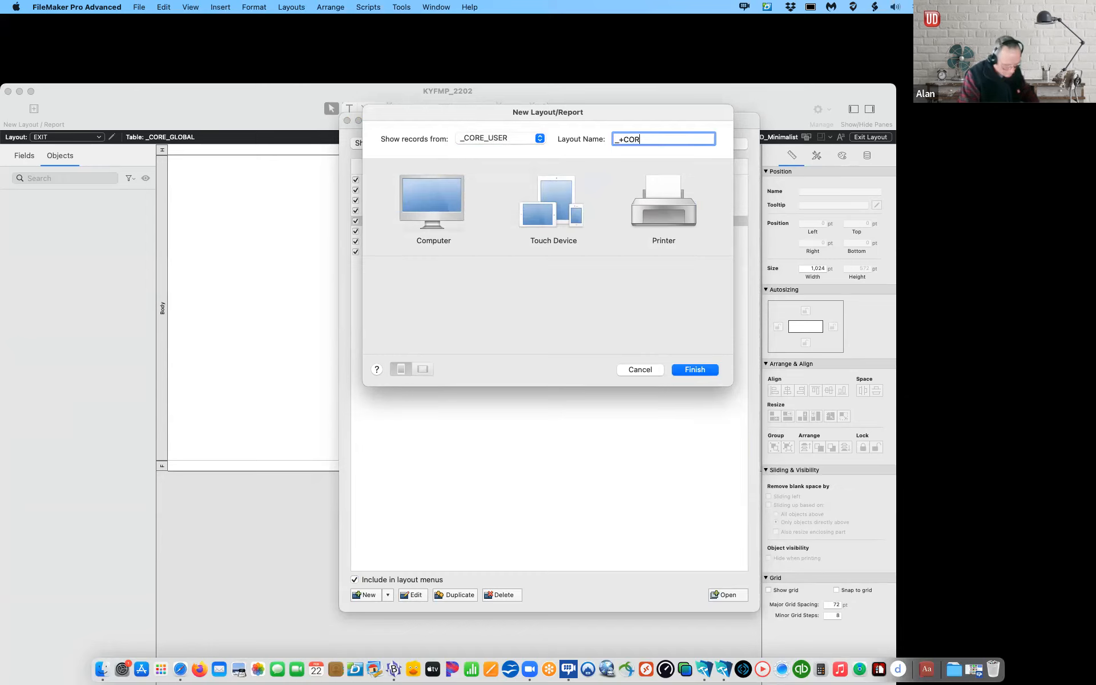
{"action": "type", "text": "E_"}
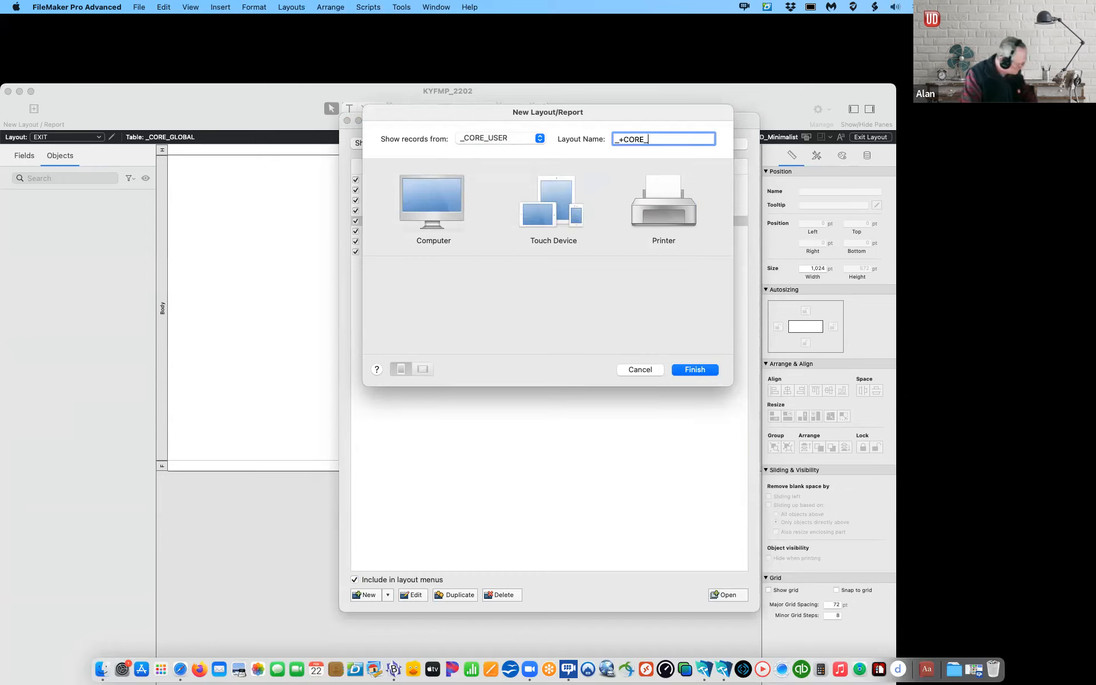
{"action": "type", "text": "USER_List"}
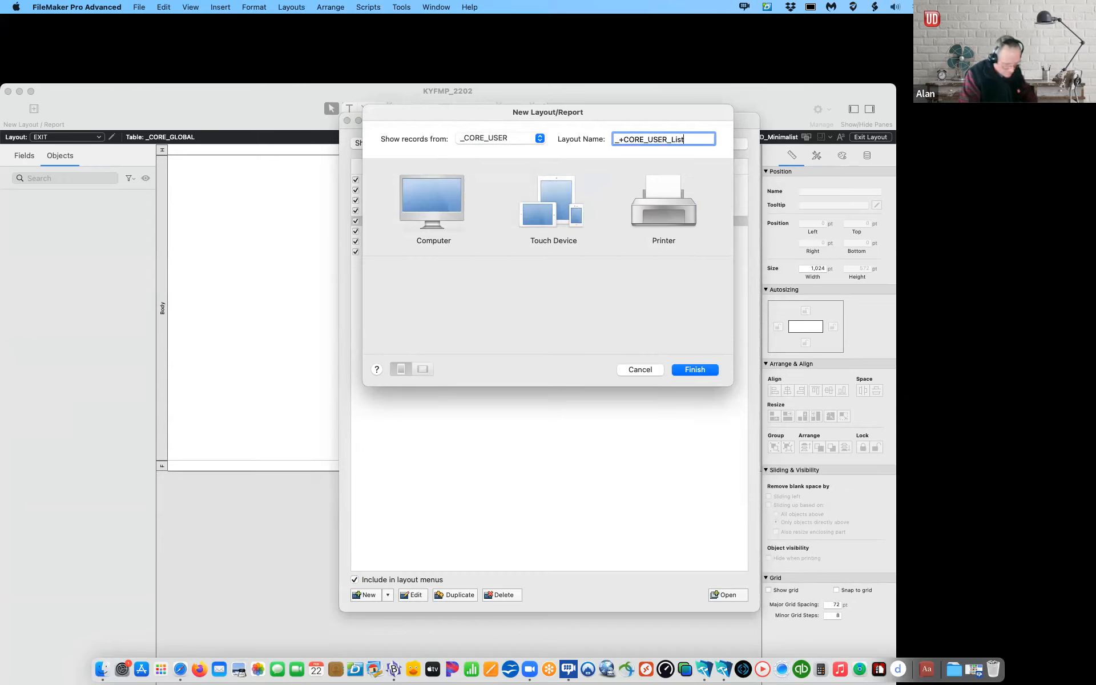
{"action": "left_click", "coordinate": [421, 194]}
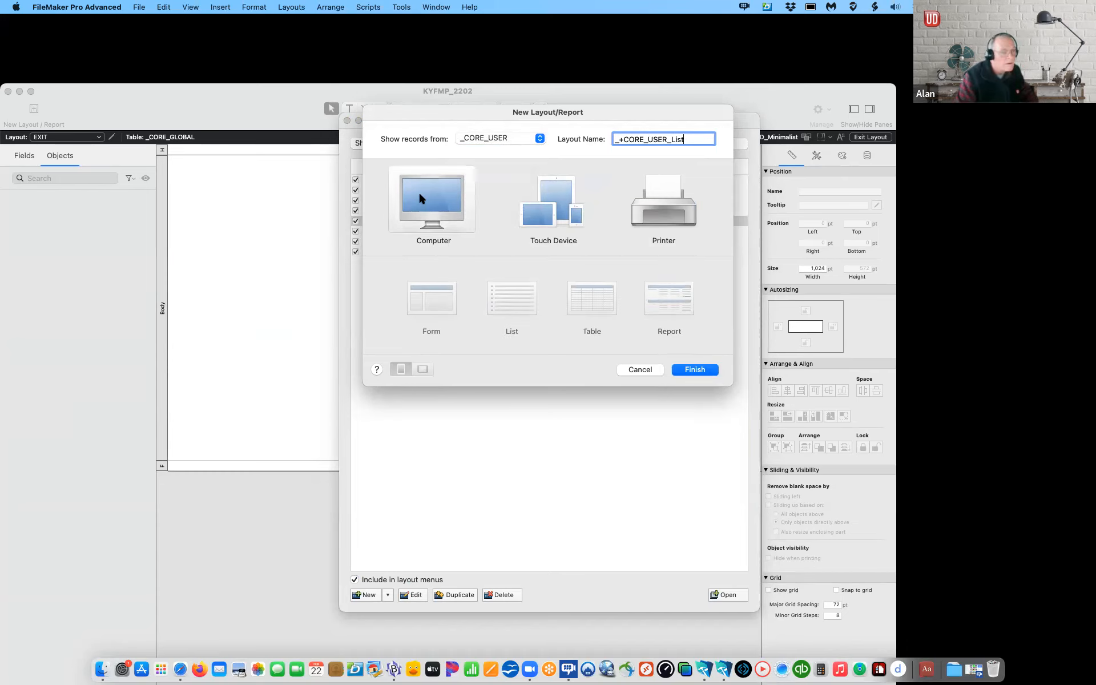
{"action": "left_click", "coordinate": [696, 370]}
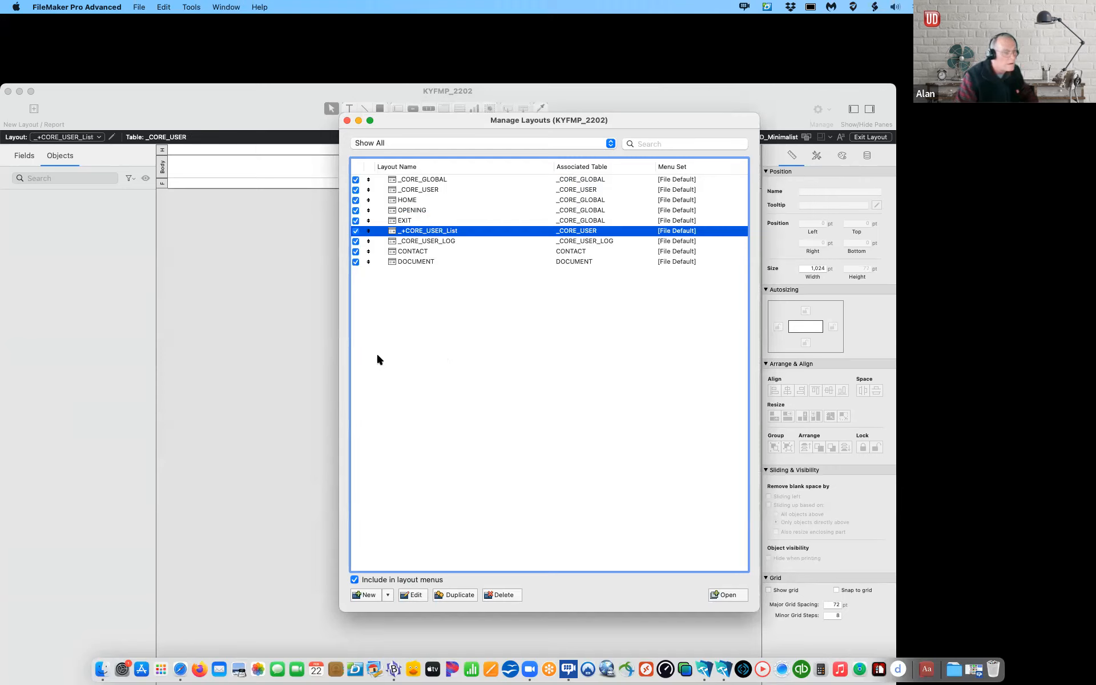
Step: Begin another new layout and browse its source table list
{"action": "left_click", "coordinate": [387, 595]}
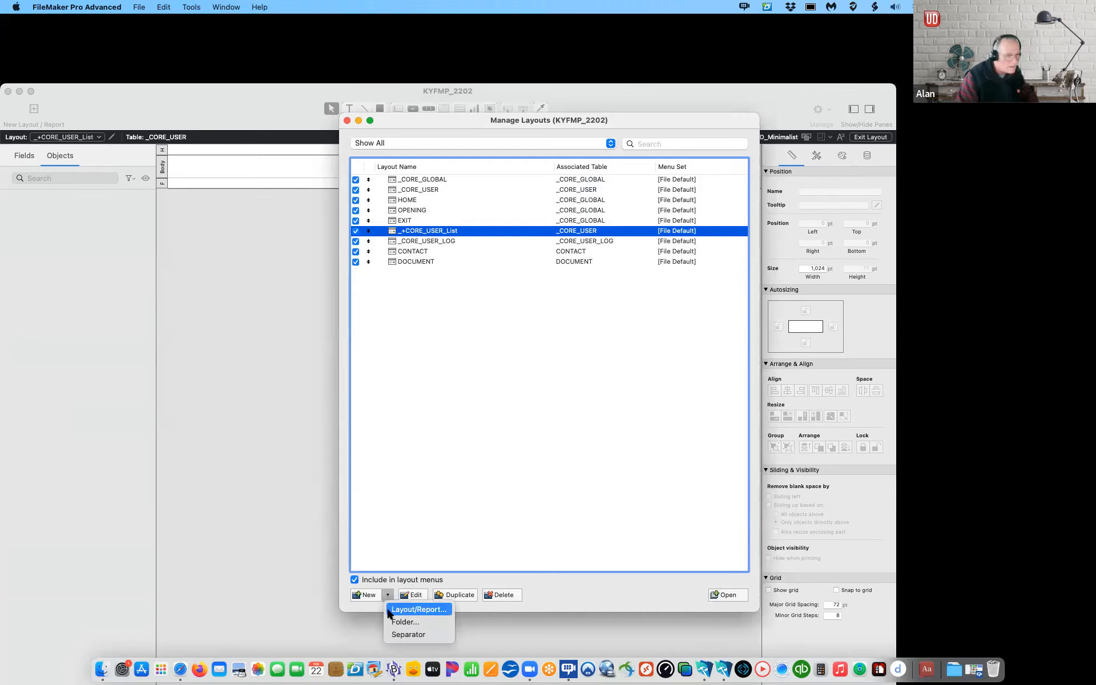
{"action": "left_click", "coordinate": [394, 610]}
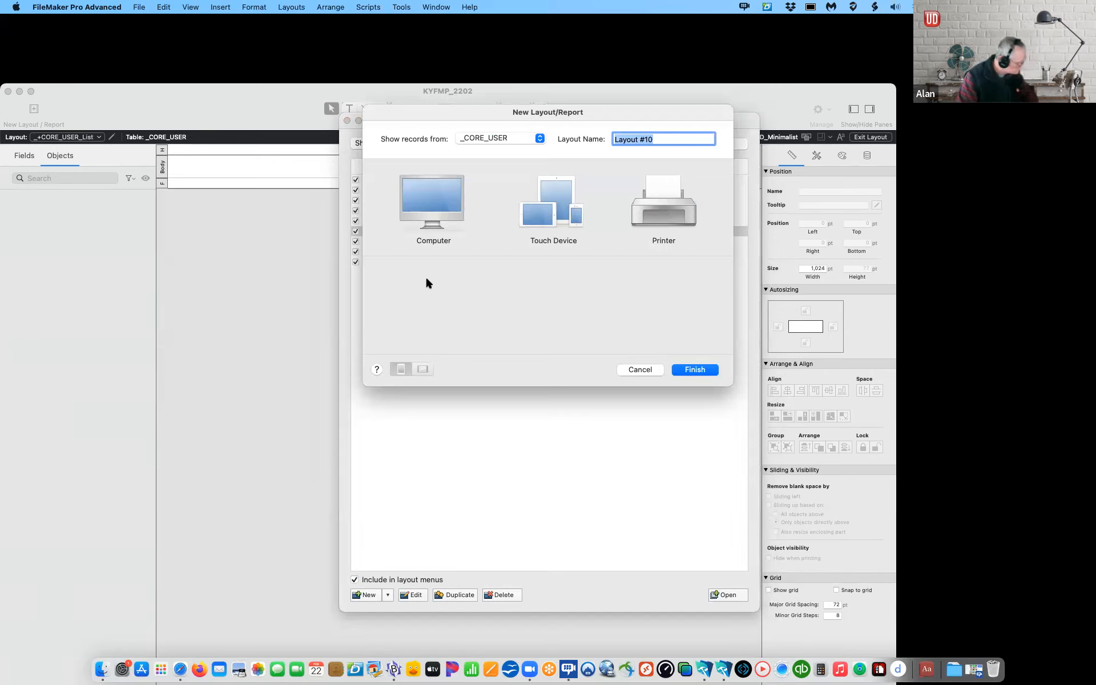
{"action": "left_click", "coordinate": [522, 137]}
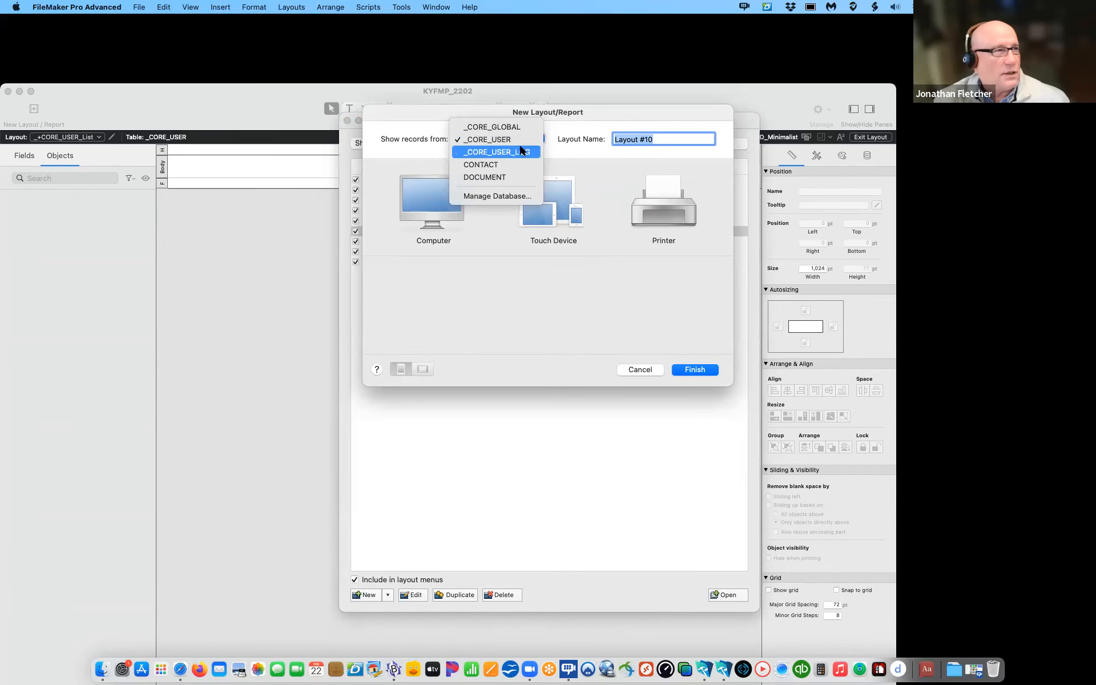
Step: Create a computer layout named _CORE_GLOBAL_Set on _CORE_USER
{"action": "left_click", "coordinate": [583, 119]}
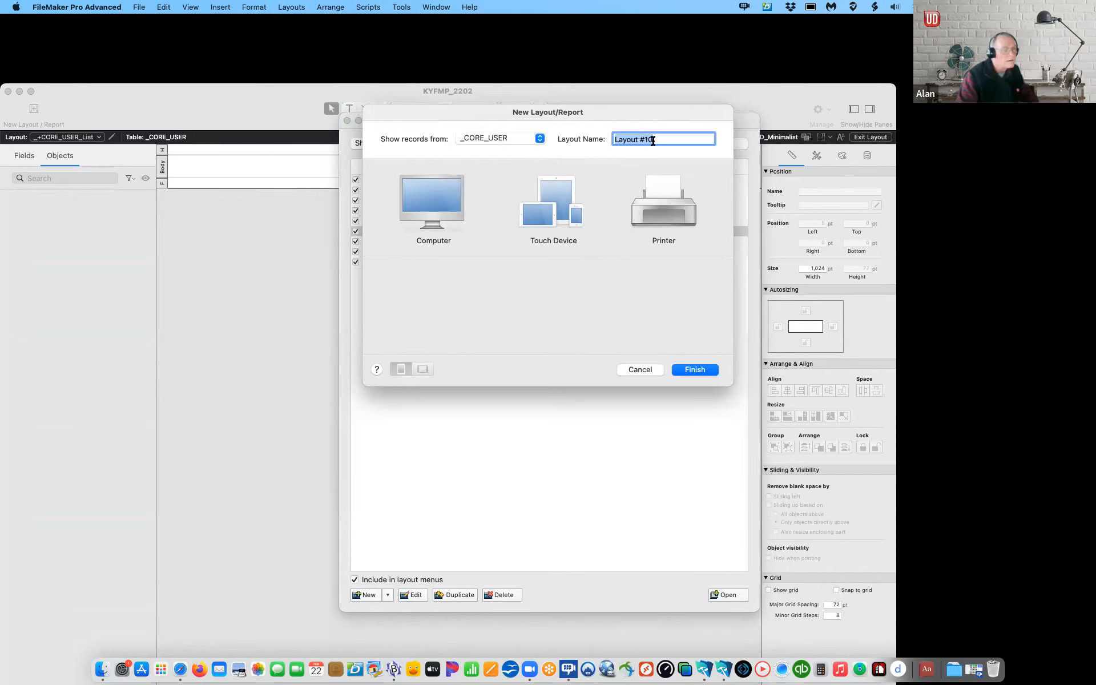
{"action": "type", "text": "_CORE"}
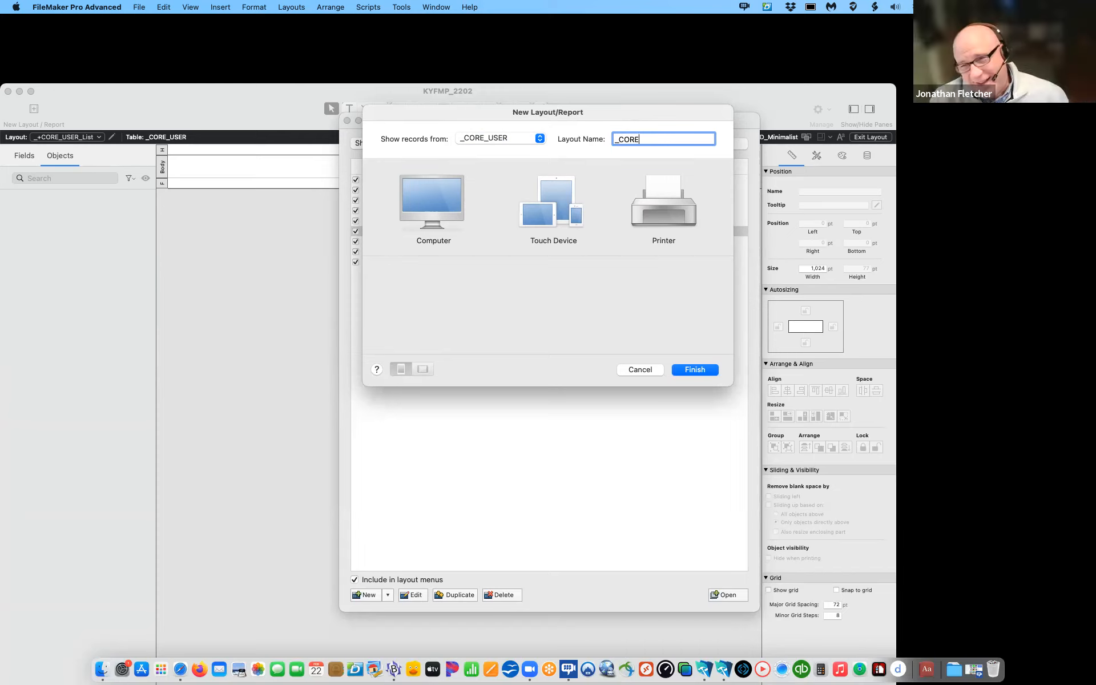
{"action": "type", "text": "GLOPBAL"}
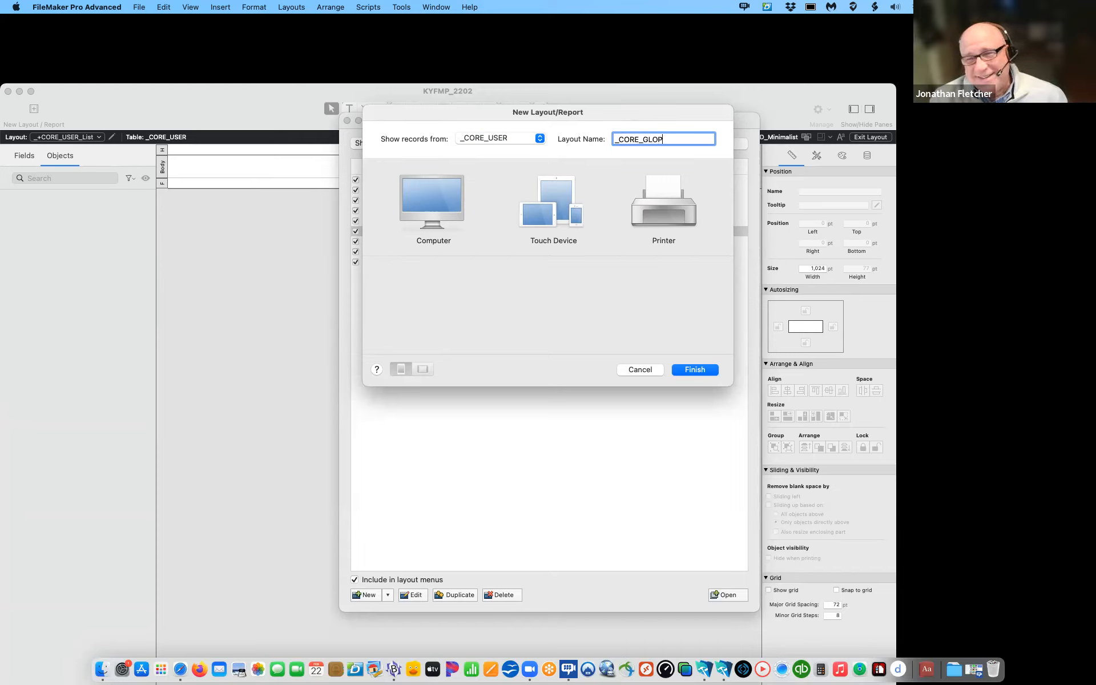
{"action": "key", "text": "BackSpace"}
{"action": "key", "text": "BackSpace"}
{"action": "key", "text": "BackSpace"}
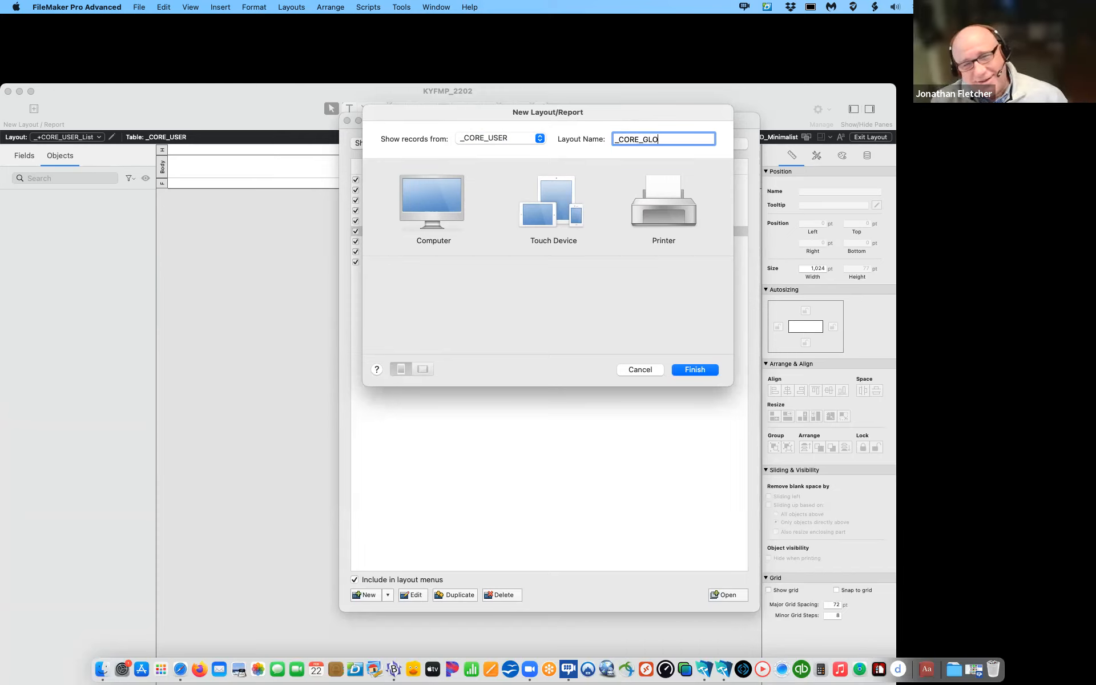
{"action": "type", "text": "BAL_"}
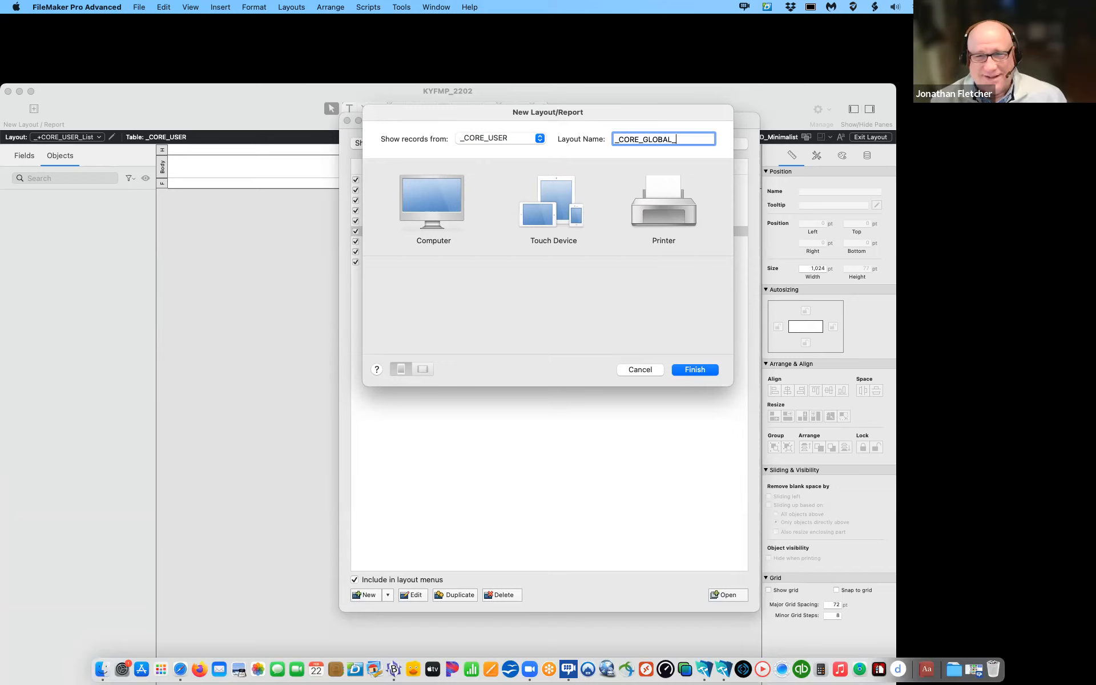
{"action": "type", "text": "Set"}
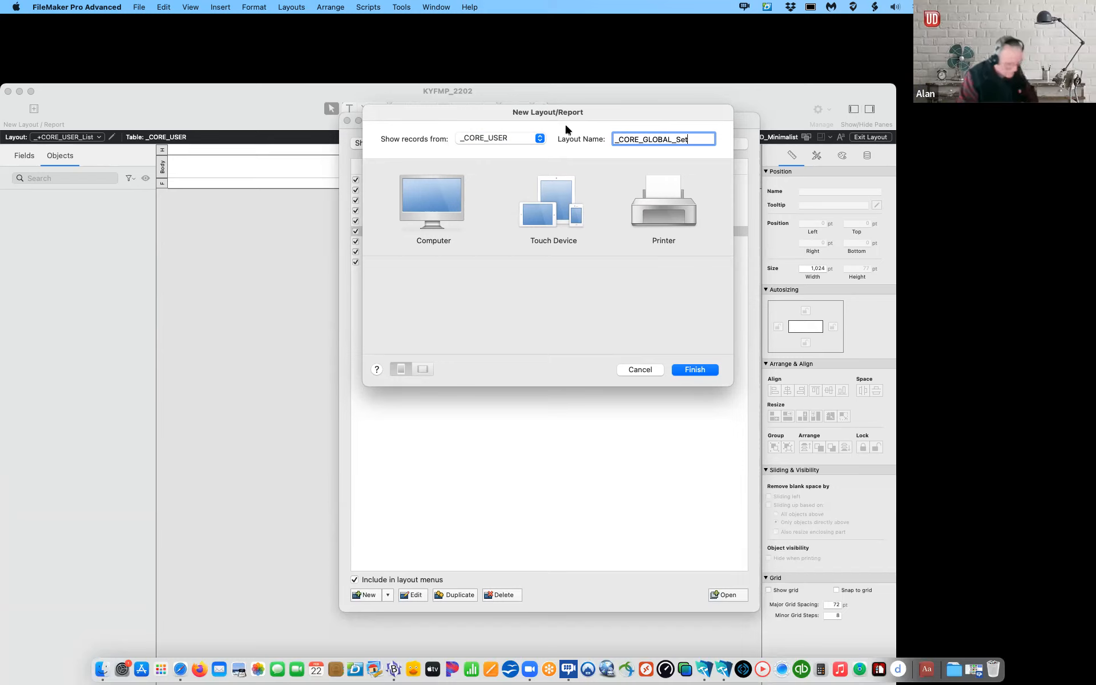
{"action": "left_click", "coordinate": [451, 216]}
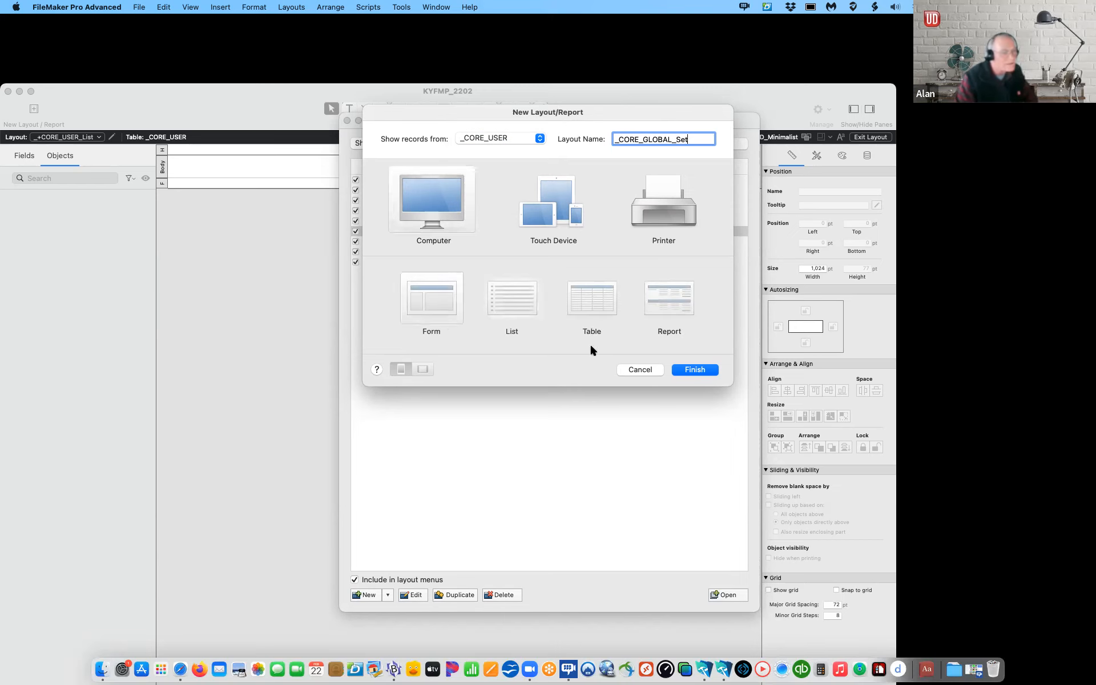
{"action": "left_click", "coordinate": [684, 372]}
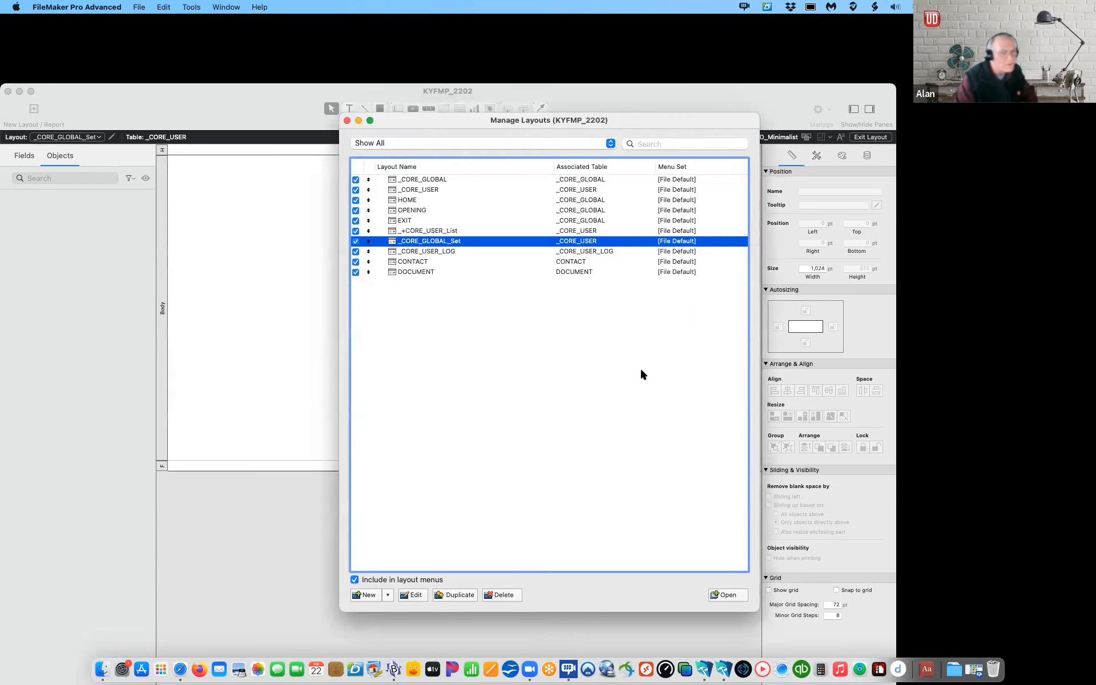
Step: Rename the _+CORE_USER_List layout to _CORE_USER_List
{"action": "left_click", "coordinate": [413, 231]}
{"action": "left_click", "coordinate": [412, 595]}
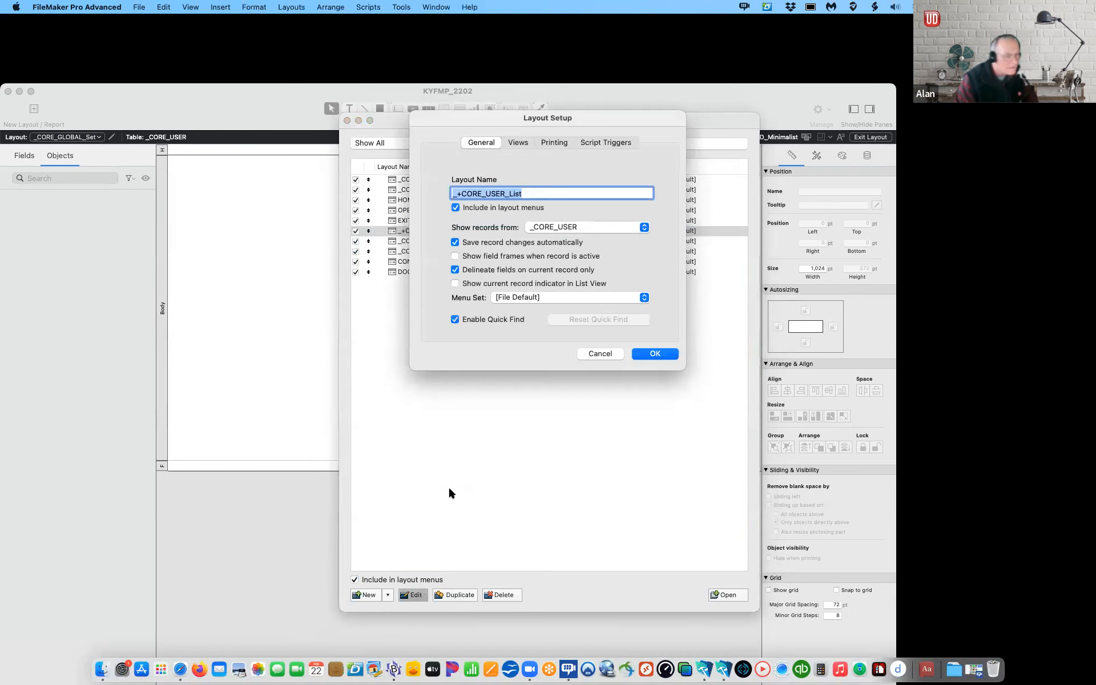
{"action": "left_click", "coordinate": [461, 191]}
{"action": "key", "text": "BackSpace"}
{"action": "left_click", "coordinate": [661, 358]}
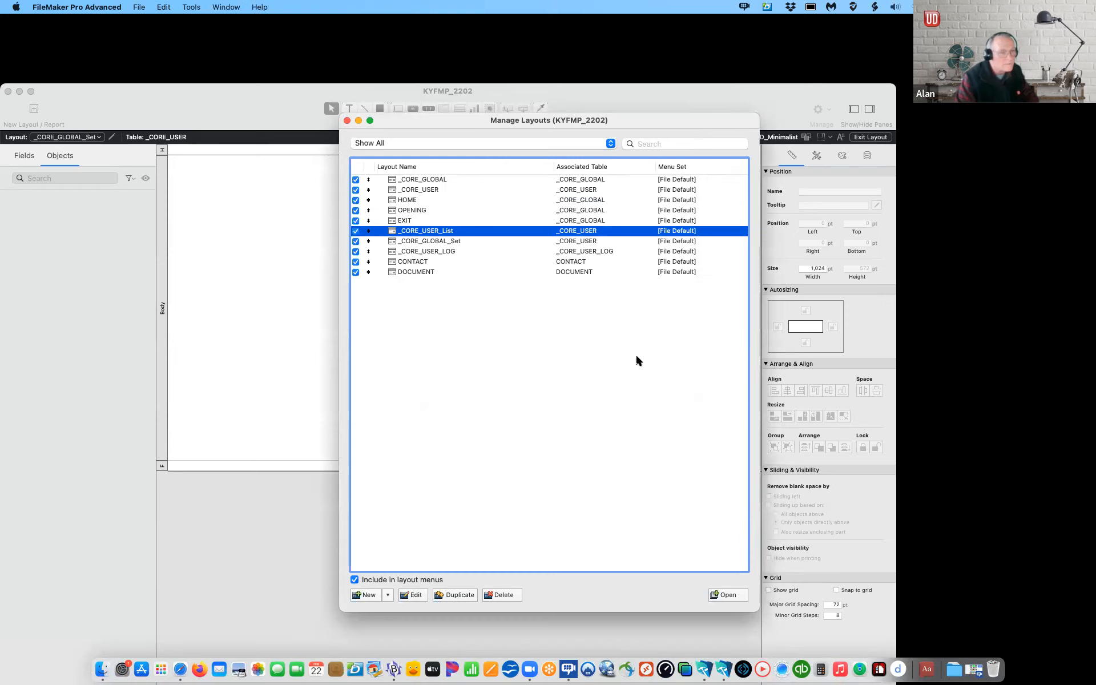
{"action": "left_click", "coordinate": [387, 596]}
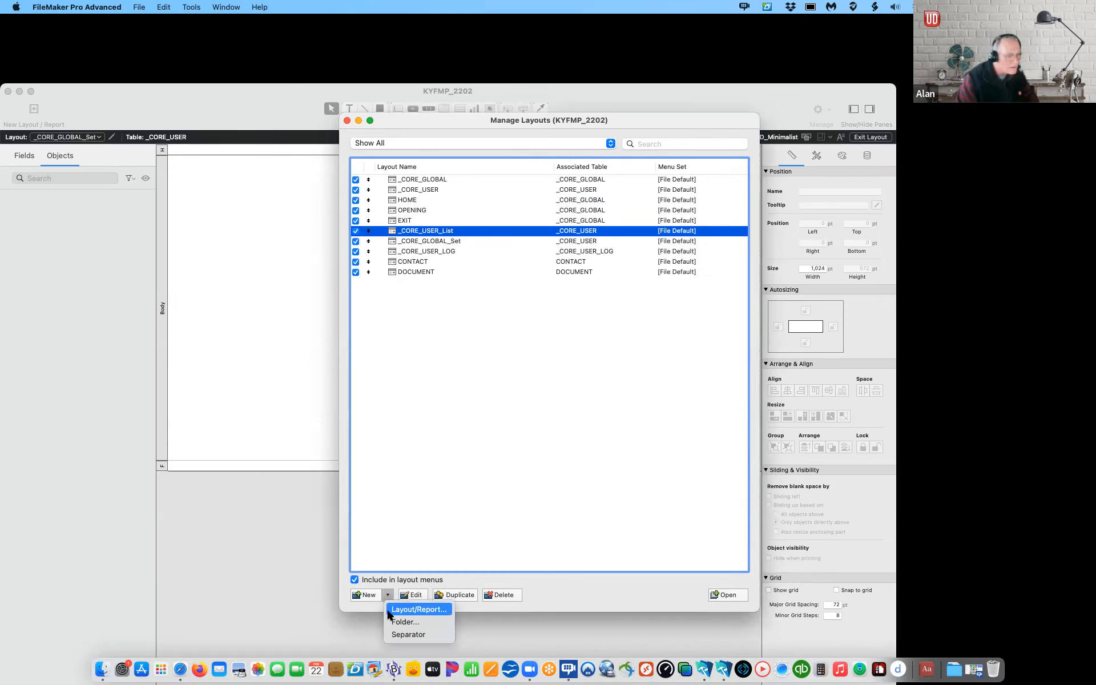
Step: Create a computer layout named LOGIN_Pin on _CORE_USER
{"action": "left_click", "coordinate": [390, 610]}
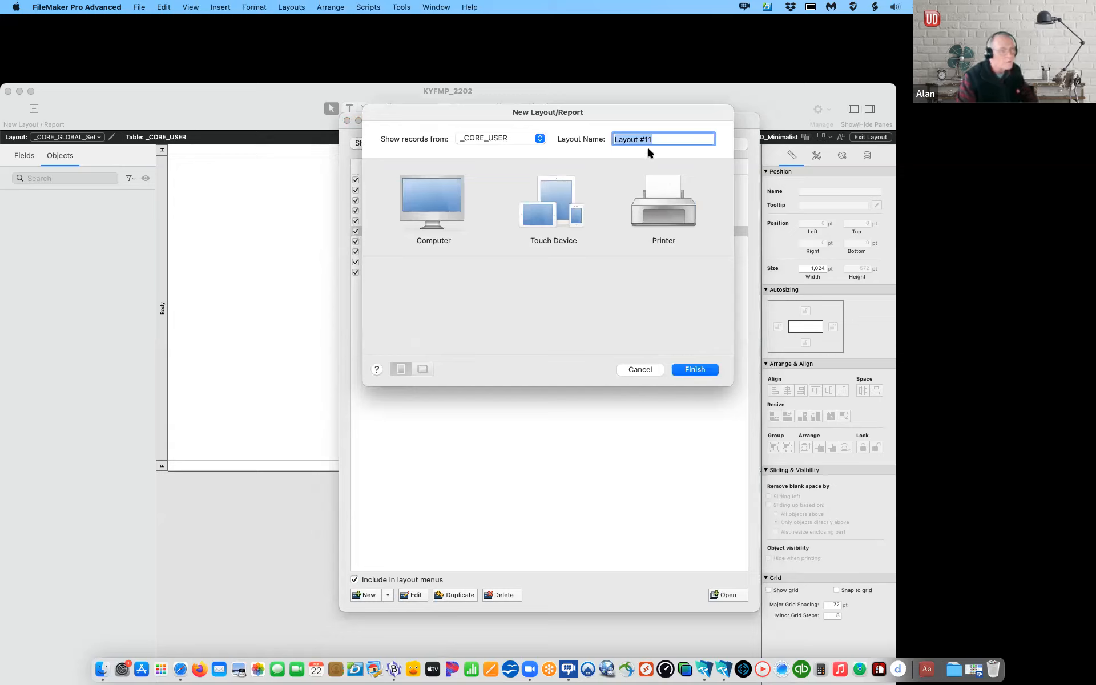
{"action": "type", "text": "LOGIN_Pin"}
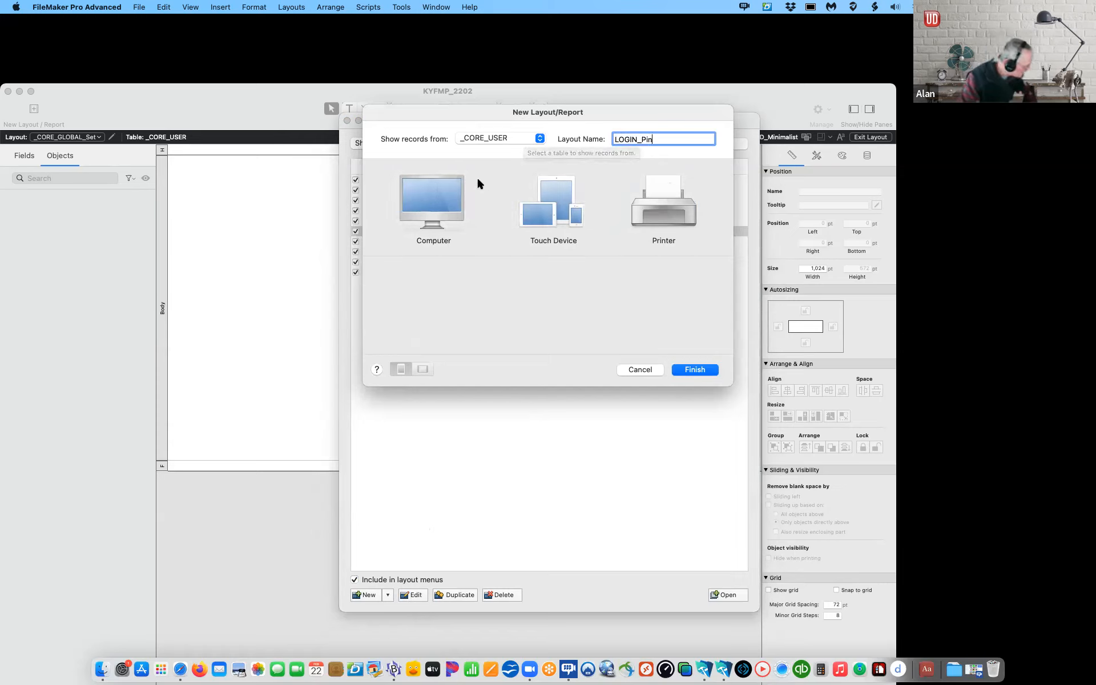
{"action": "left_click", "coordinate": [445, 206]}
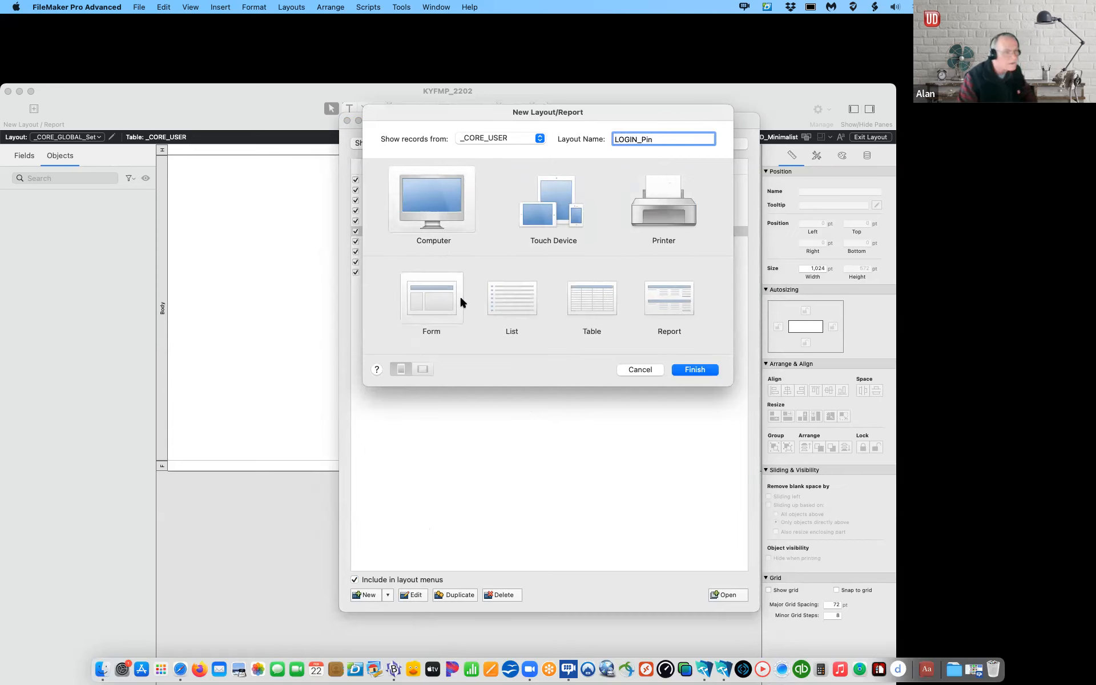
{"action": "left_click", "coordinate": [694, 371]}
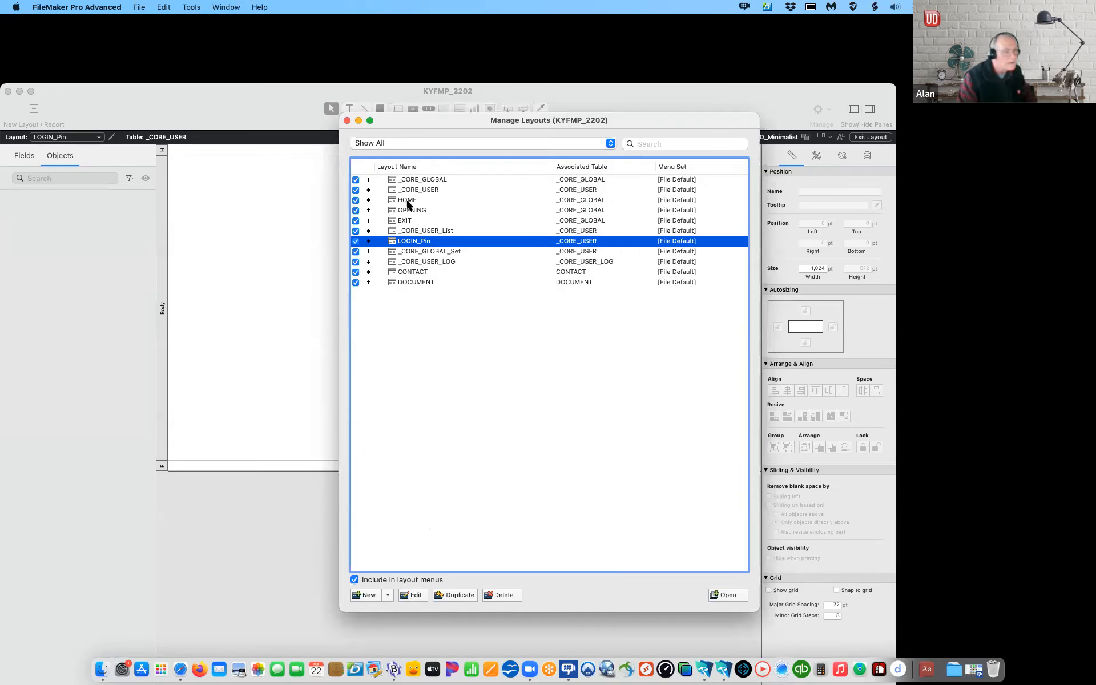
Step: Create a list layout on the CONTACT table, named CONTAXT_List
{"action": "left_click", "coordinate": [388, 595]}
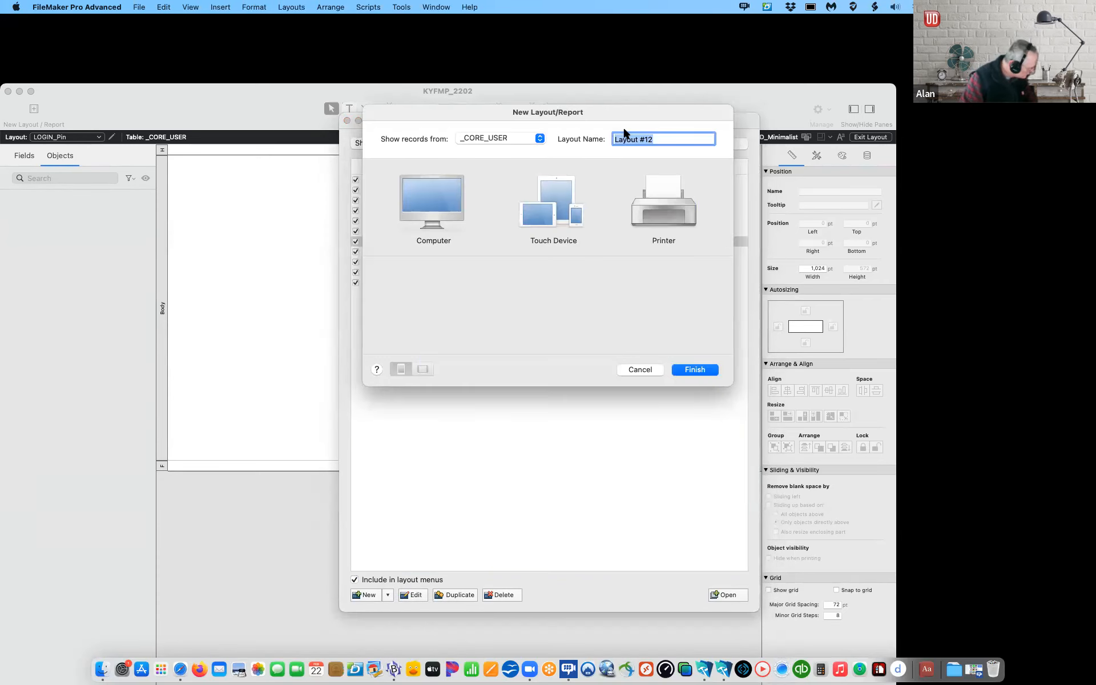
{"action": "type", "text": "CONTAX"}
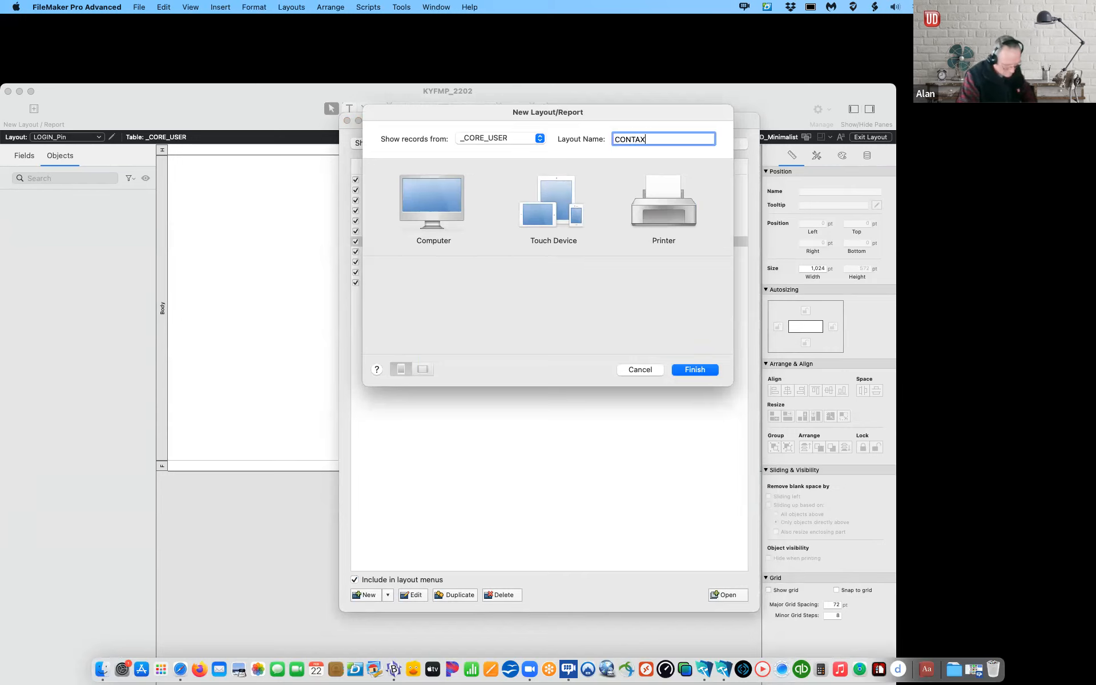
{"action": "type", "text": "T_List"}
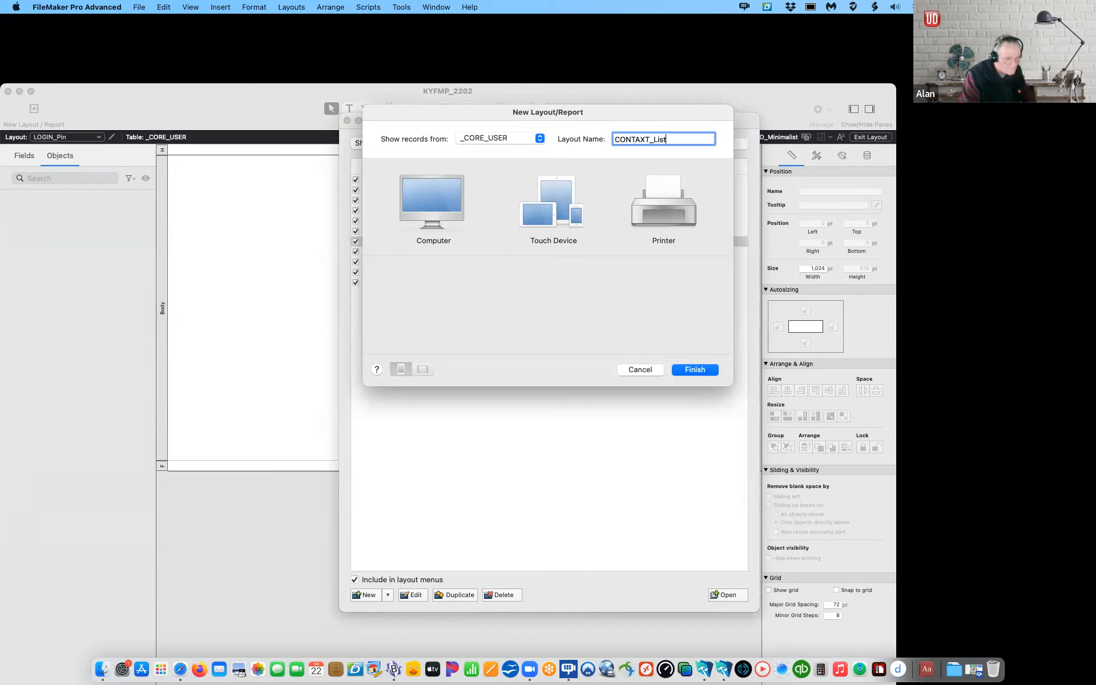
{"action": "left_click", "coordinate": [509, 138]}
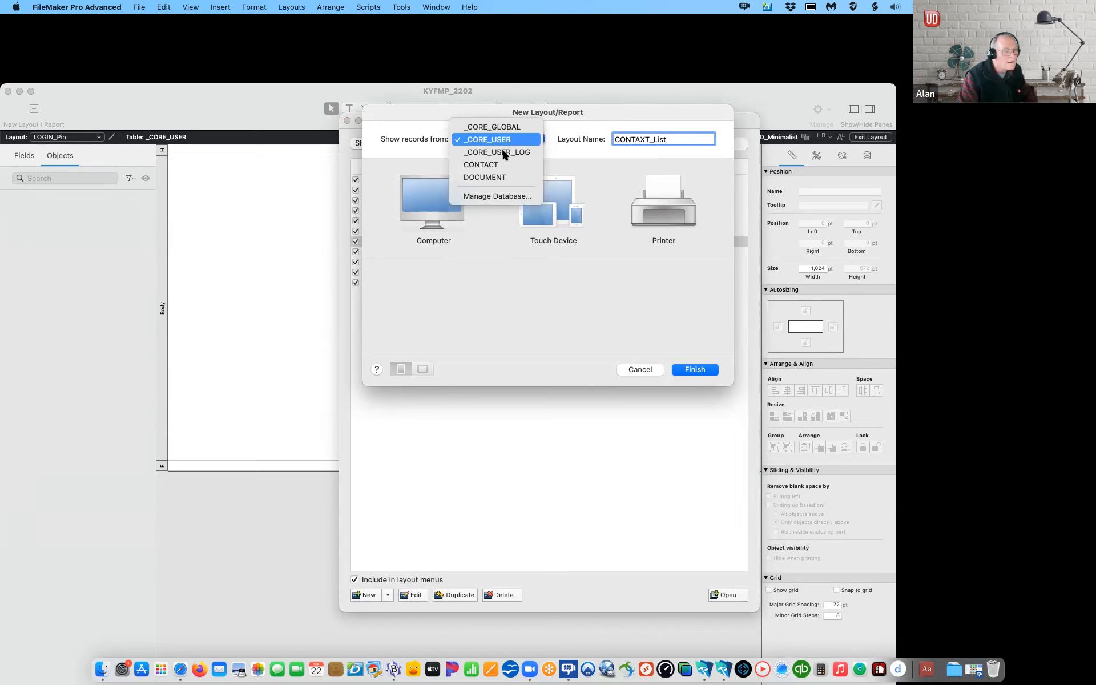
{"action": "left_click", "coordinate": [493, 164]}
{"action": "left_click", "coordinate": [511, 299]}
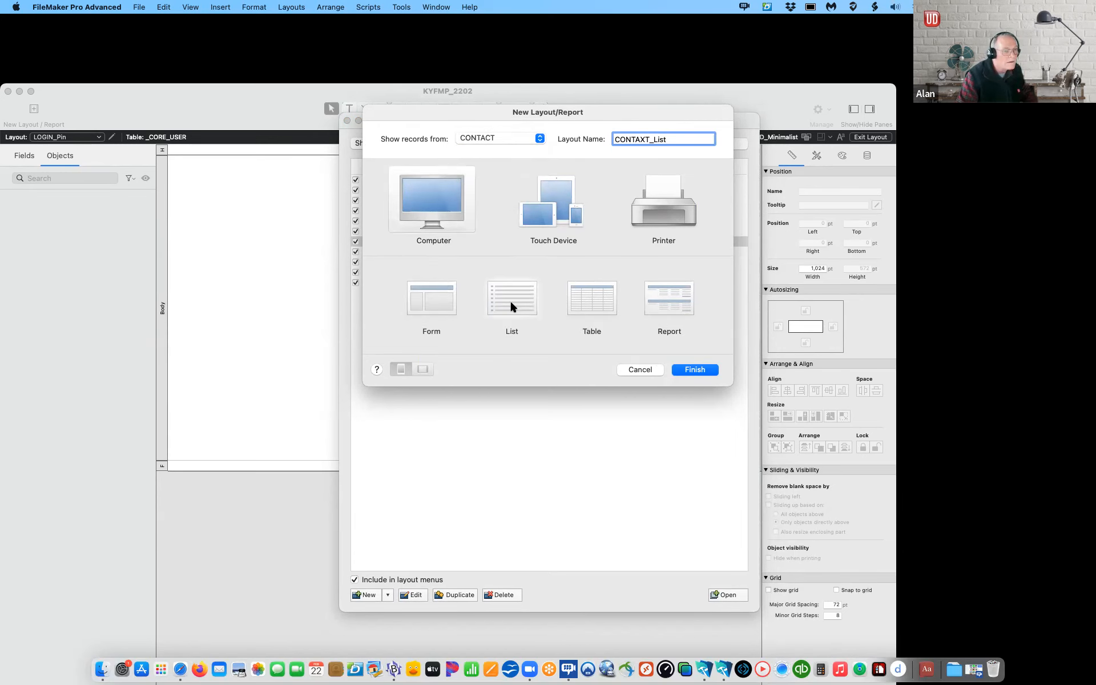
{"action": "left_click", "coordinate": [691, 369]}
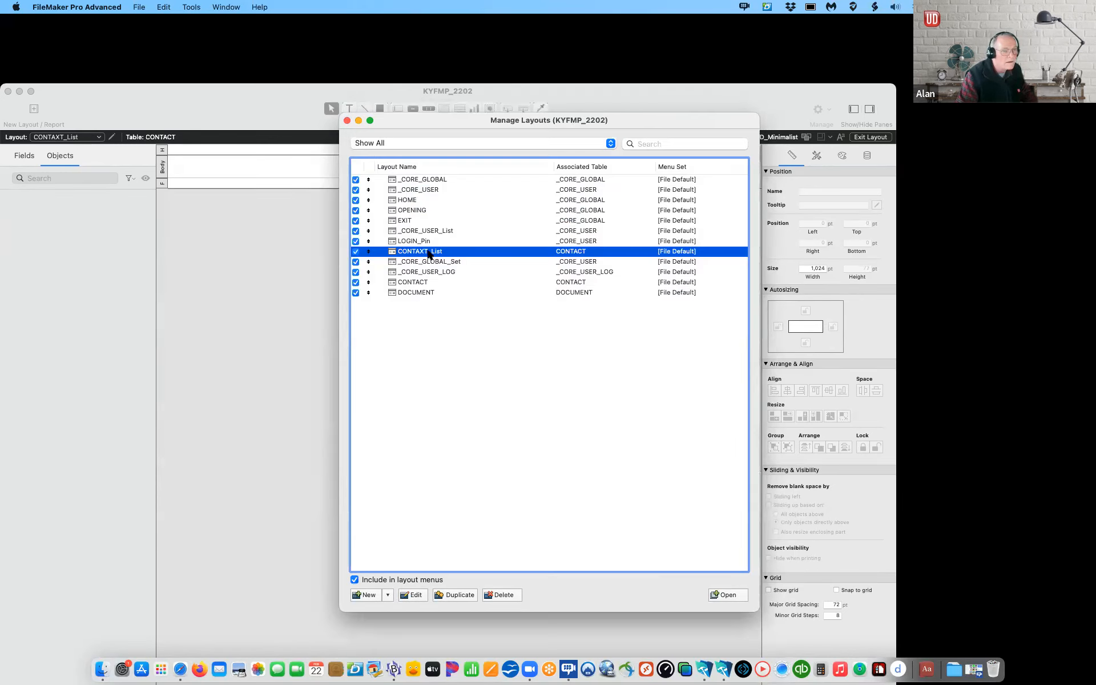
Step: Correct the layout name from CONTAXT_List to CONTACT_List
{"action": "left_click", "coordinate": [413, 595]}
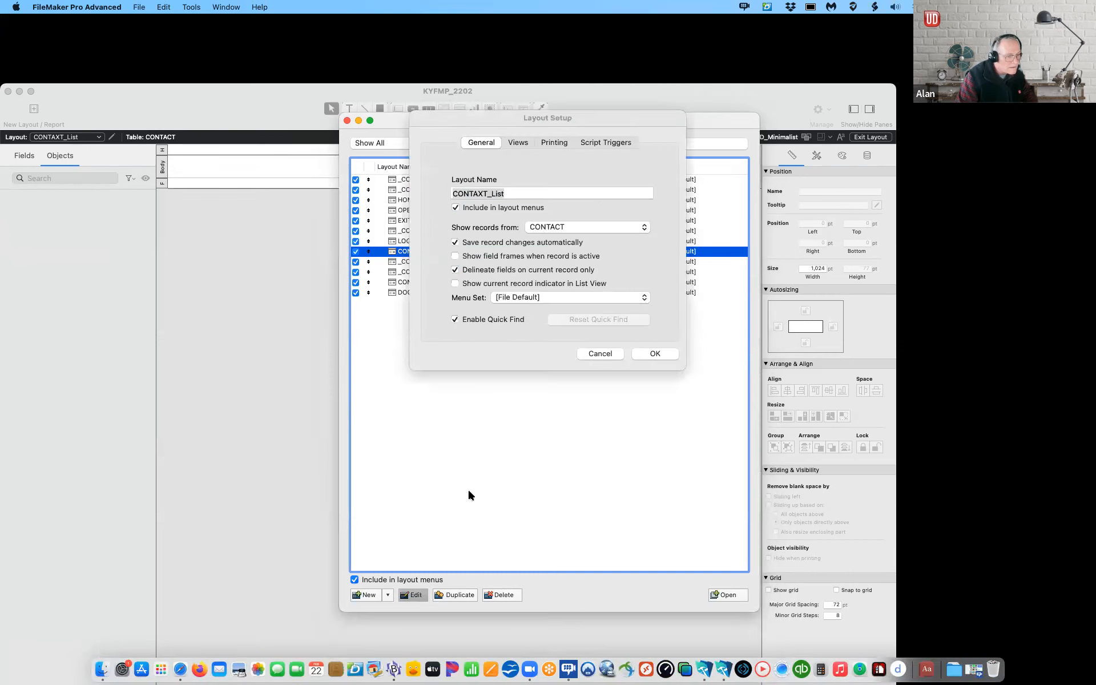
{"action": "left_click", "coordinate": [484, 194]}
{"action": "key", "text": "BackSpace"}
{"action": "type", "text": "C"}
{"action": "left_click", "coordinate": [652, 354]}
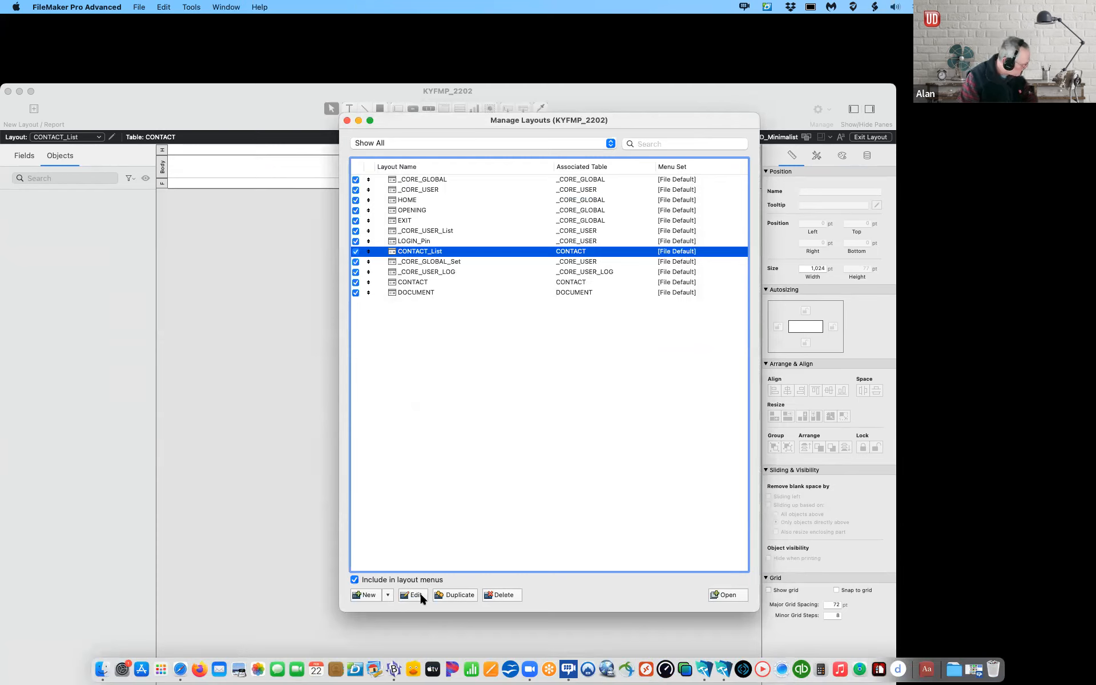
Step: Create a computer layout named CONTACT_Detail showing CONTACT records
{"action": "left_click", "coordinate": [386, 595]}
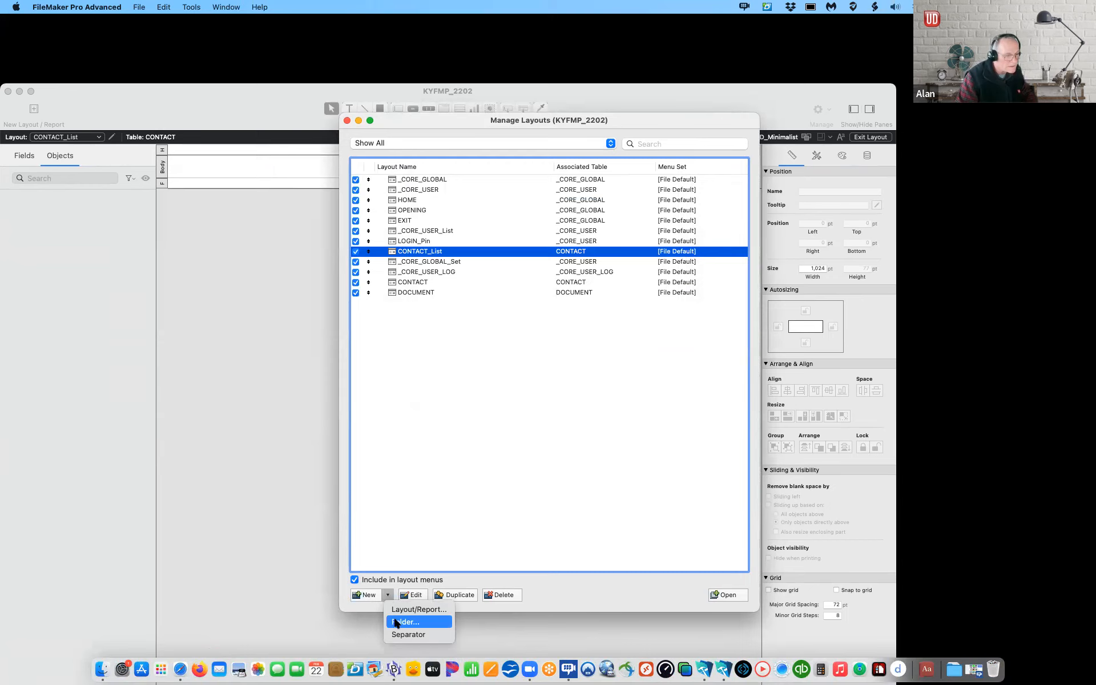
{"action": "left_click", "coordinate": [400, 610]}
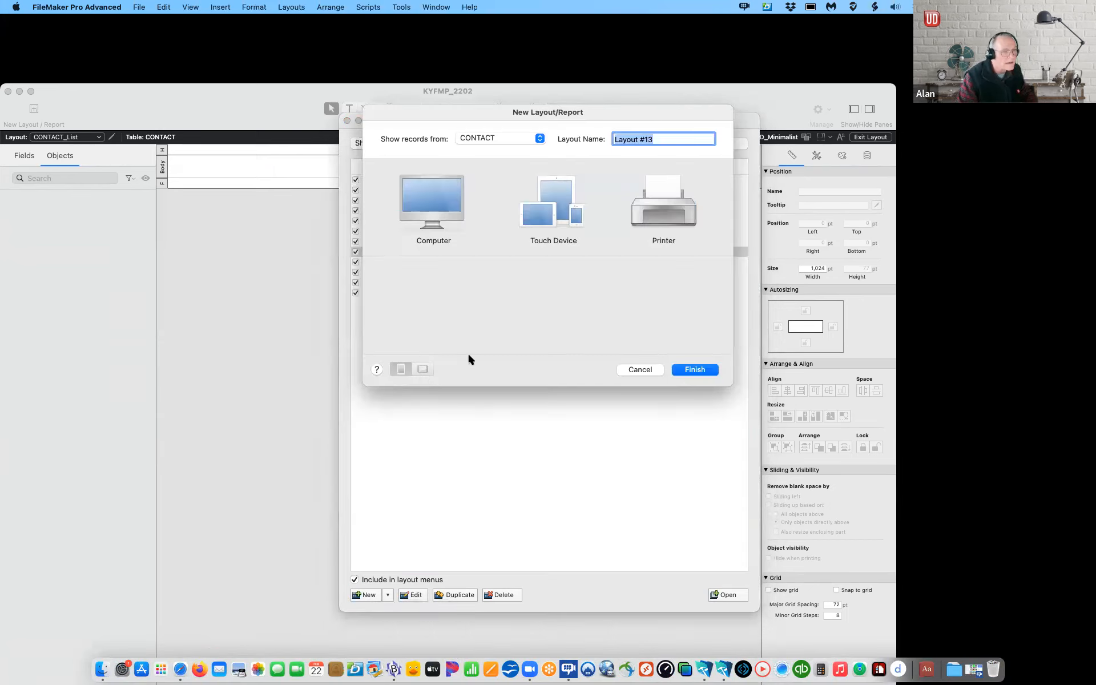
{"action": "type", "text": "CONTAXCT"}
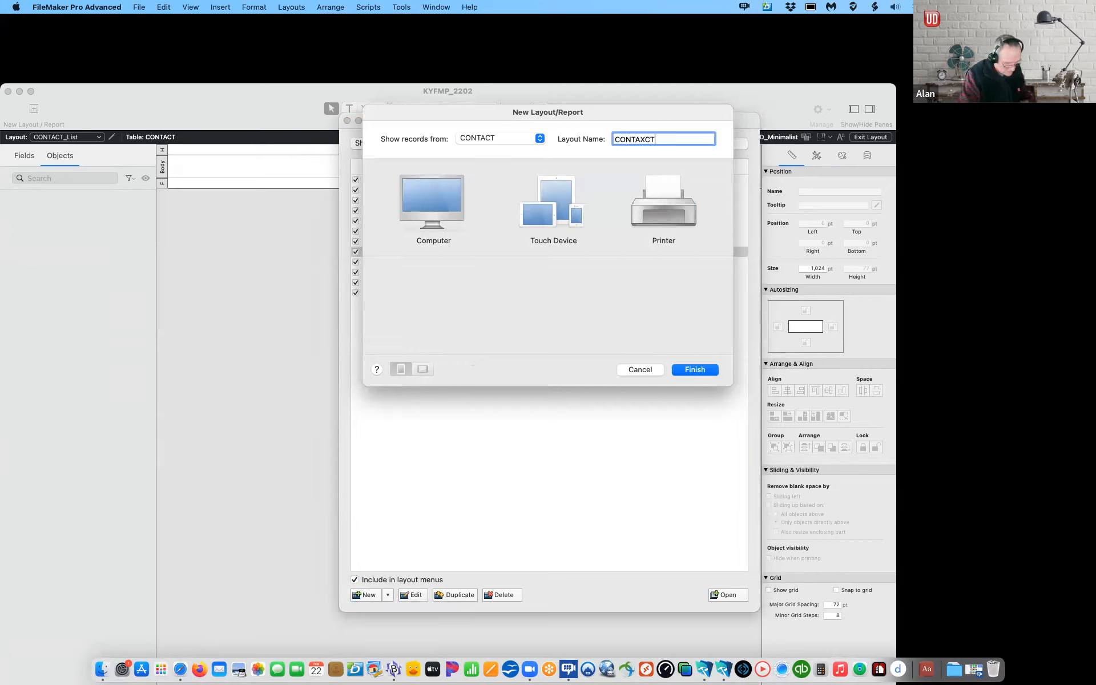
{"action": "type", "text": "_"}
{"action": "key", "text": "BackSpace"}
{"action": "key", "text": "BackSpace"}
{"action": "key", "text": "BackSpace"}
{"action": "key", "text": "BackSpace"}
{"action": "type", "text": "C"}
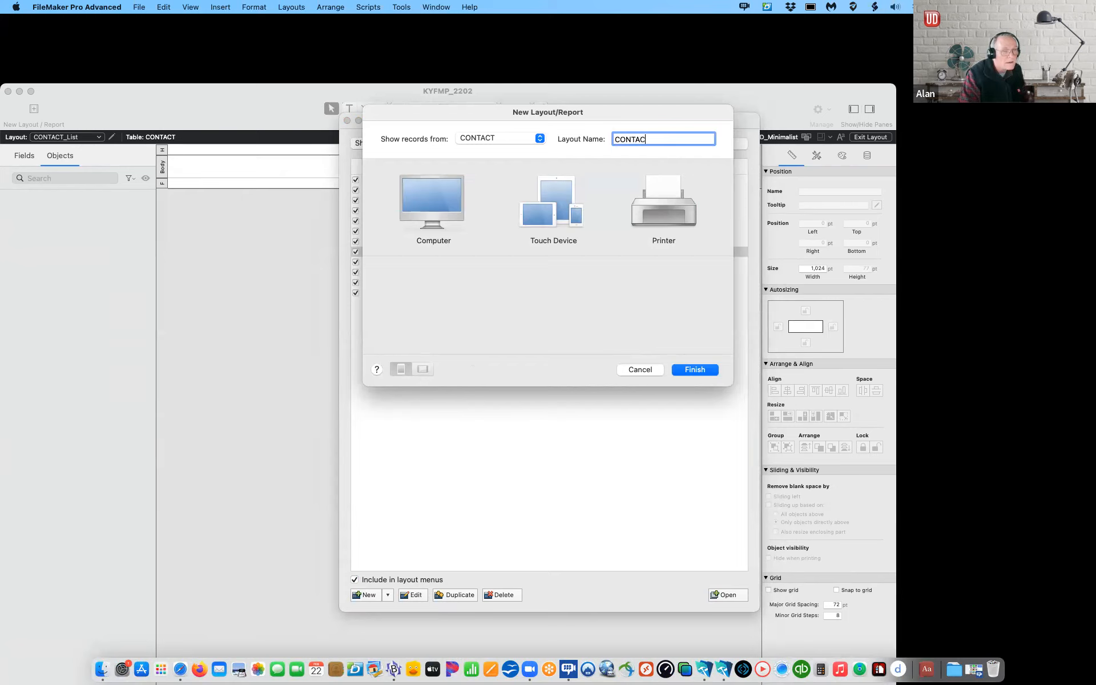
{"action": "type", "text": "T_Detail"}
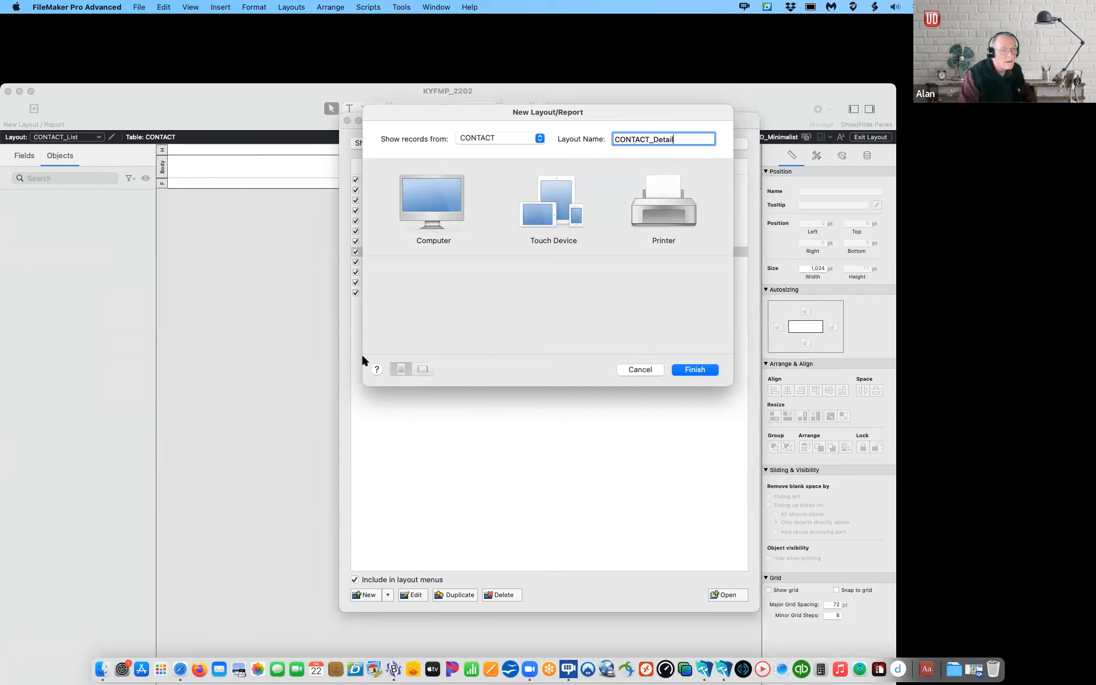
{"action": "left_click", "coordinate": [436, 212]}
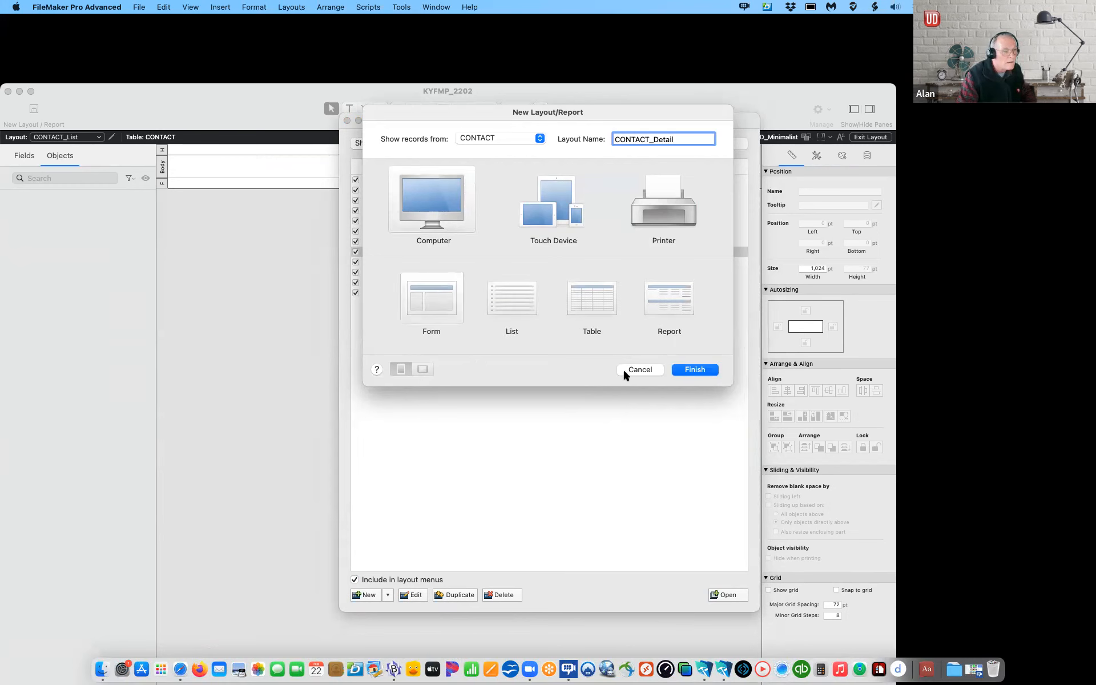
{"action": "left_click", "coordinate": [695, 369]}
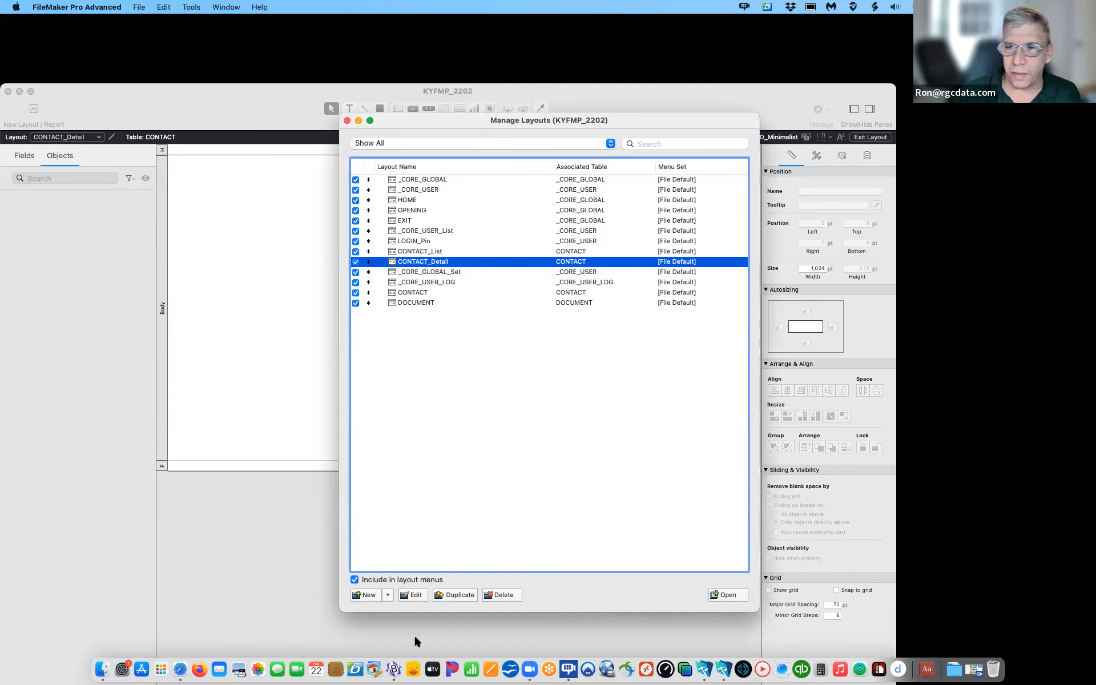
Step: Create an ADMIN_File_setup form layout and switch it to show _CORE_GLOBAL records
{"action": "left_click", "coordinate": [388, 596]}
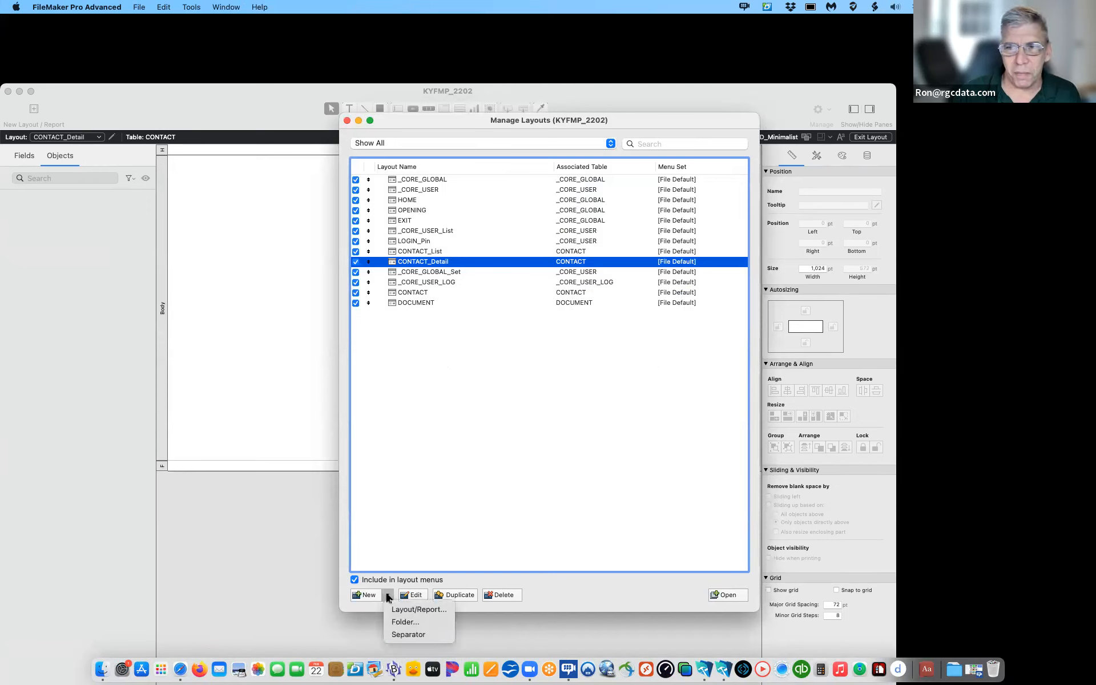
{"action": "left_click", "coordinate": [408, 605]}
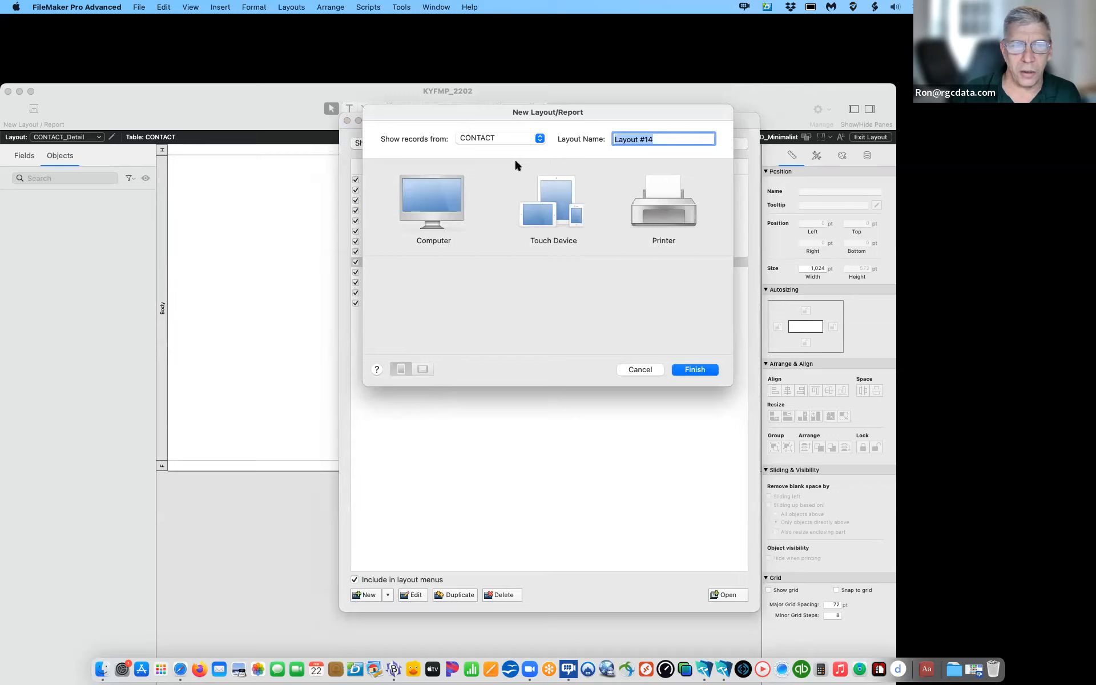
{"action": "type", "text": "A"}
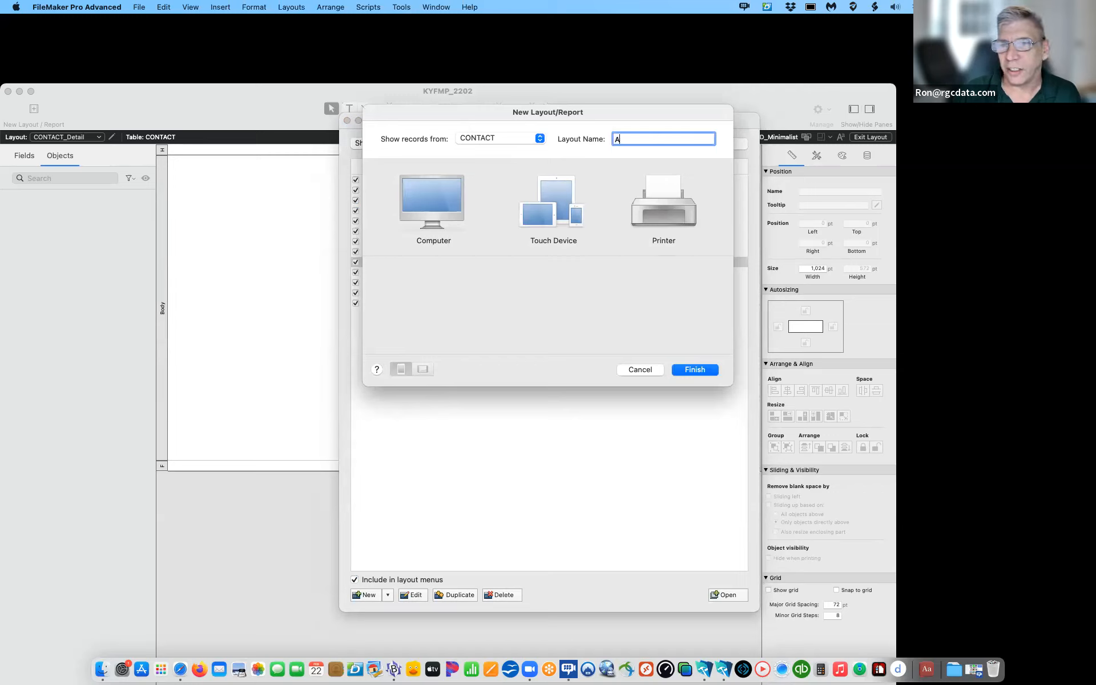
{"action": "type", "text": "DMIN_"}
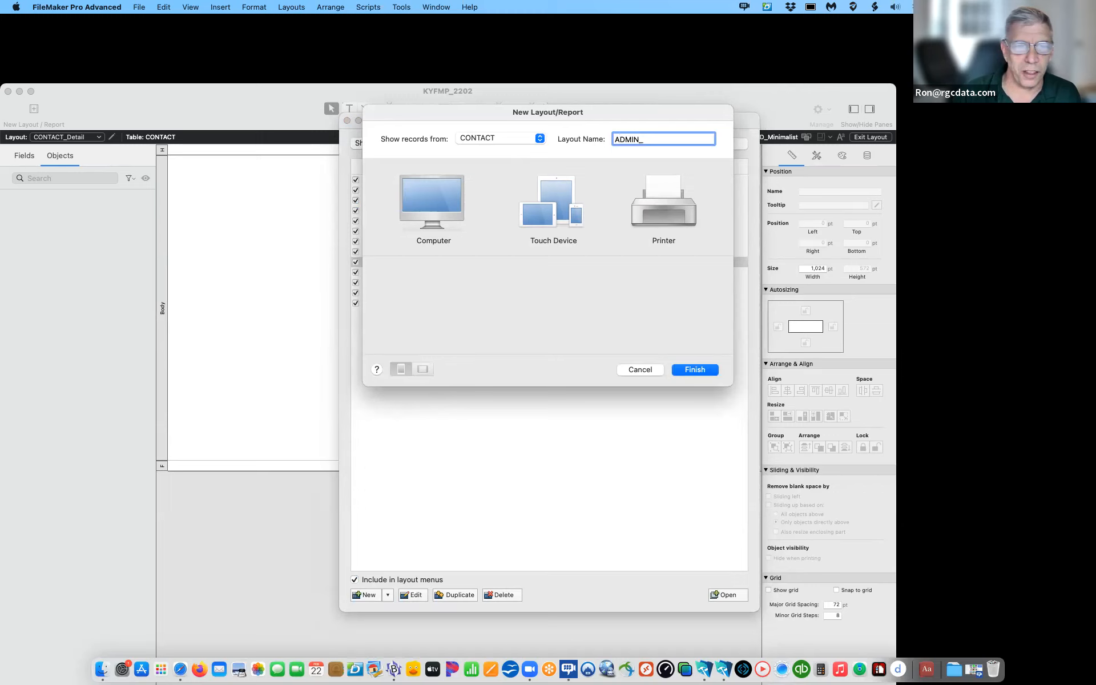
{"action": "type", "text": "File_set"}
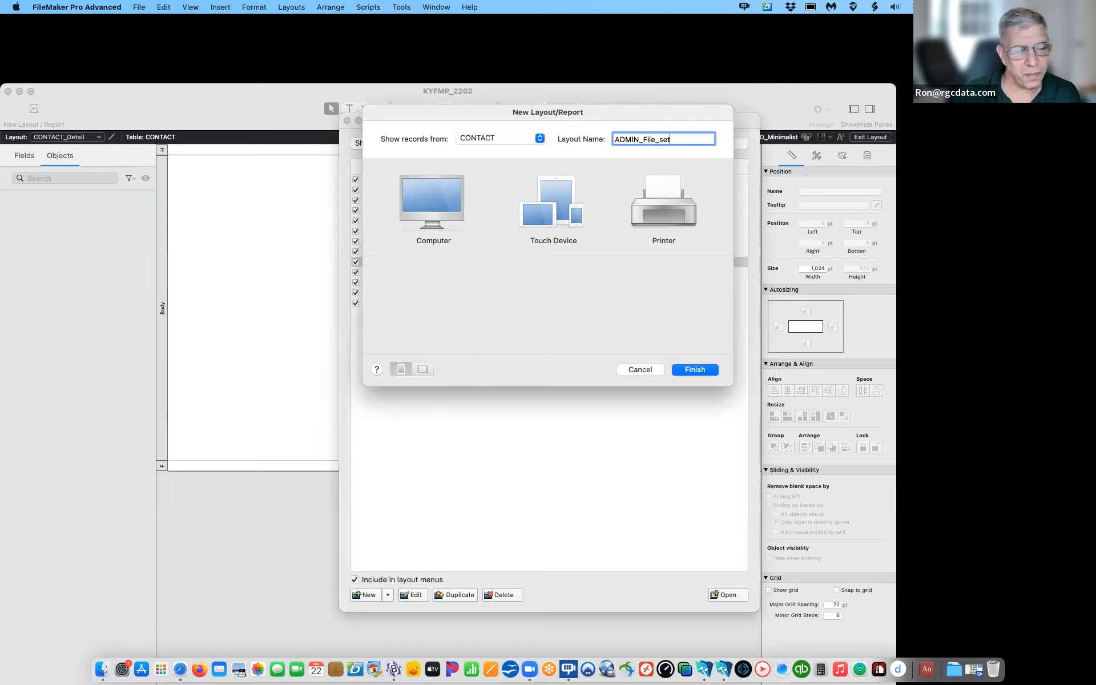
{"action": "type", "text": "up"}
{"action": "left_click", "coordinate": [402, 210]}
{"action": "left_click", "coordinate": [438, 303]}
{"action": "left_click", "coordinate": [695, 370]}
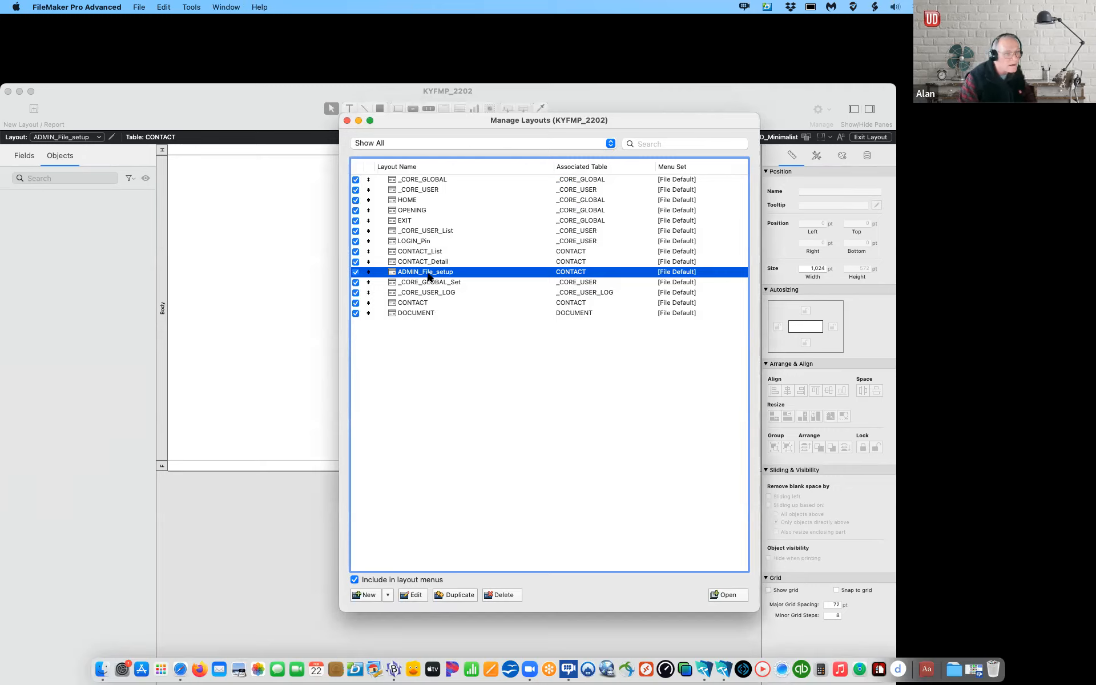
{"action": "left_click", "coordinate": [415, 597]}
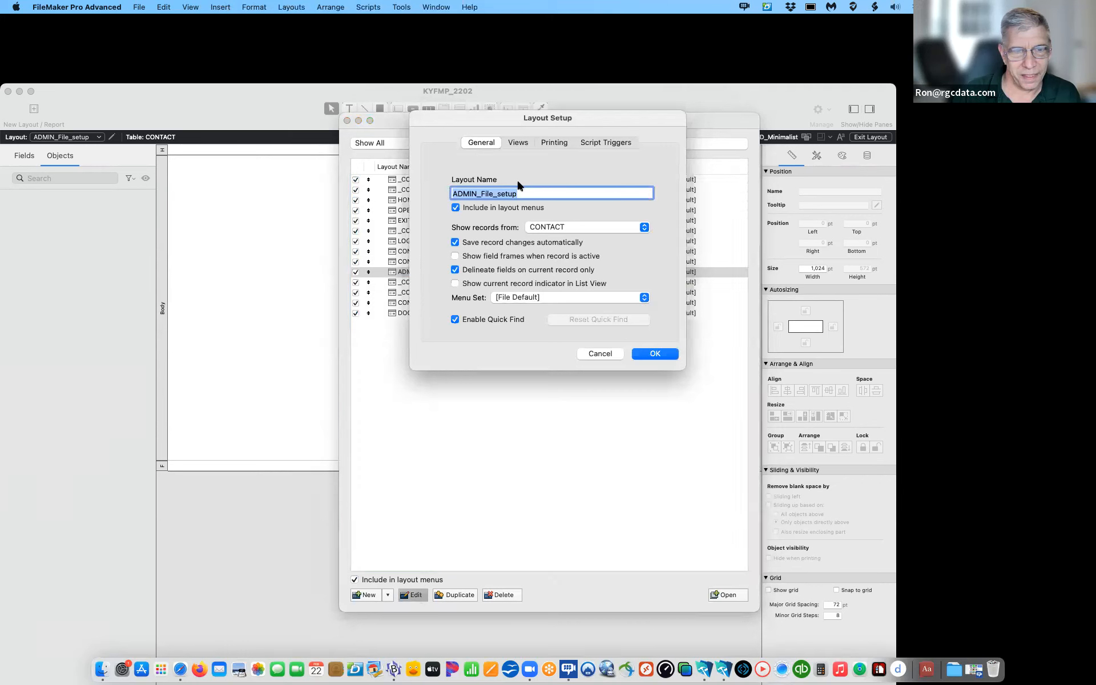
{"action": "left_click", "coordinate": [552, 229]}
{"action": "left_click", "coordinate": [552, 191]}
{"action": "left_click", "coordinate": [645, 350]}
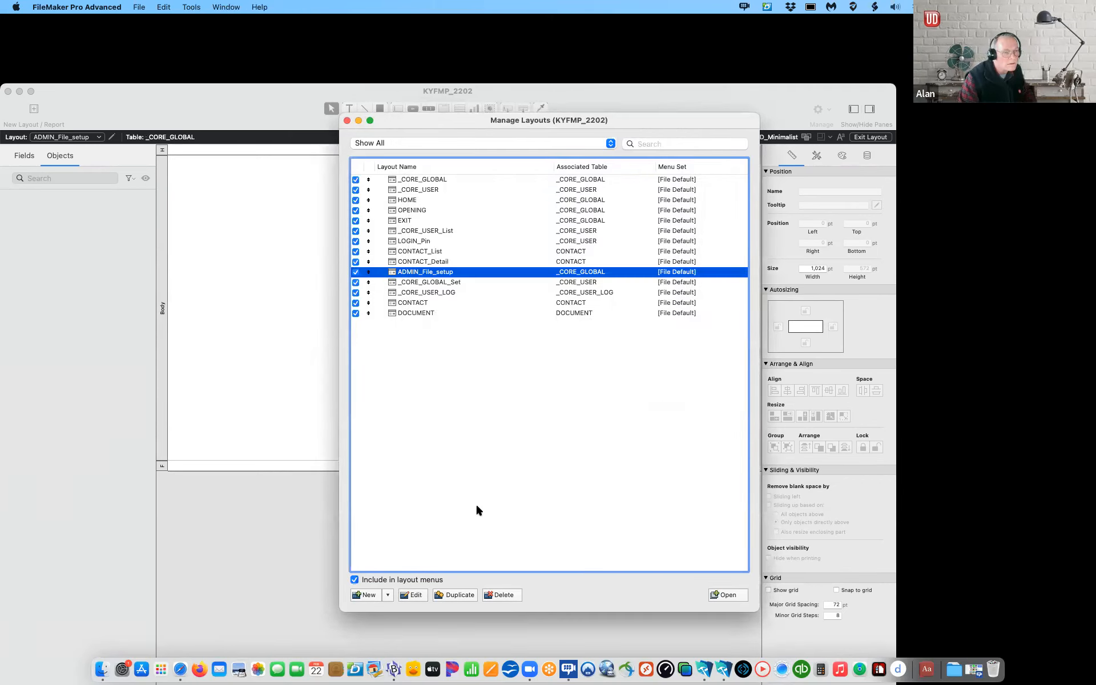
Step: Create a computer-sized DOCUMENT_Detail layout based on the DOCUMENT table
{"action": "left_click", "coordinate": [390, 595]}
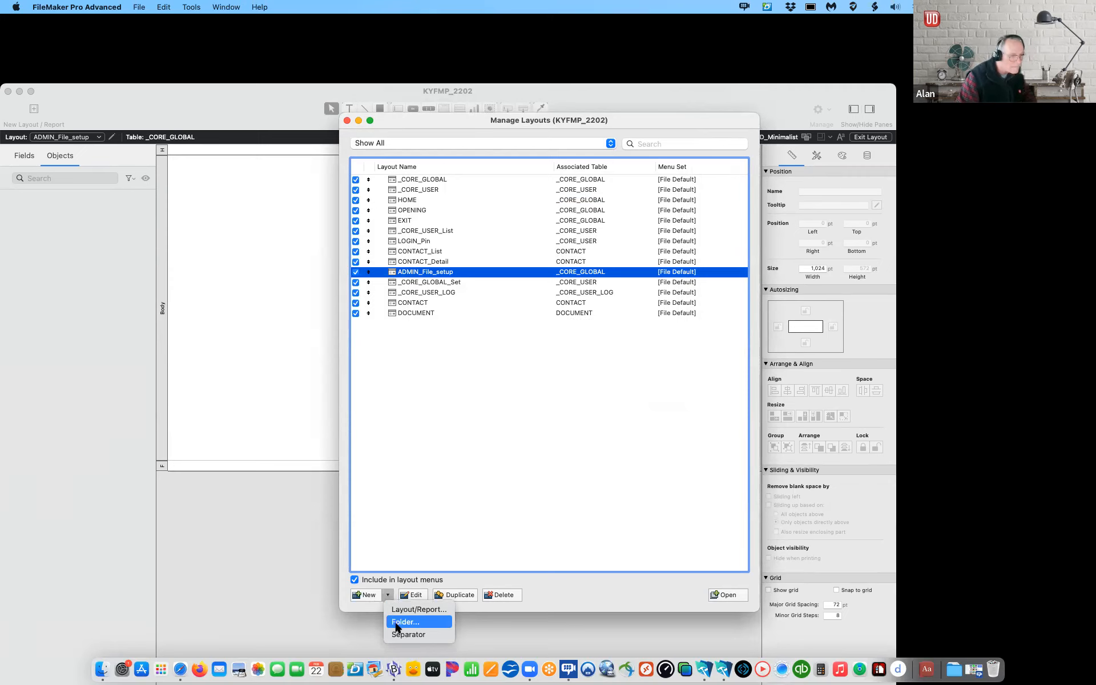
{"action": "left_click", "coordinate": [403, 610]}
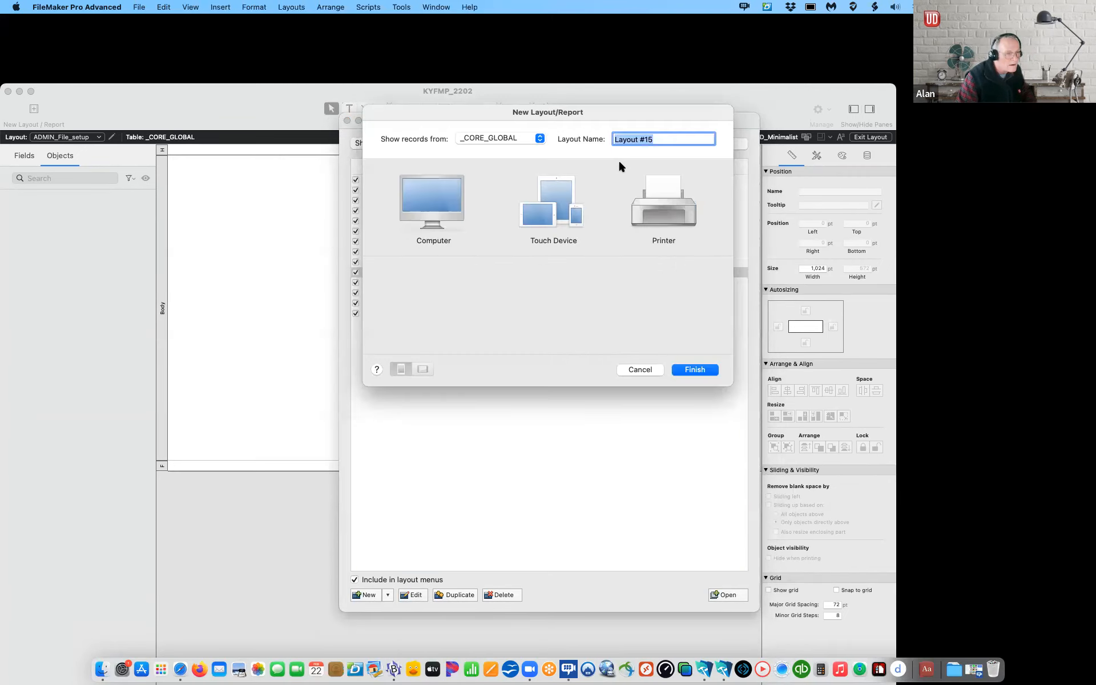
{"action": "left_click", "coordinate": [515, 138]}
{"action": "left_click", "coordinate": [511, 190]}
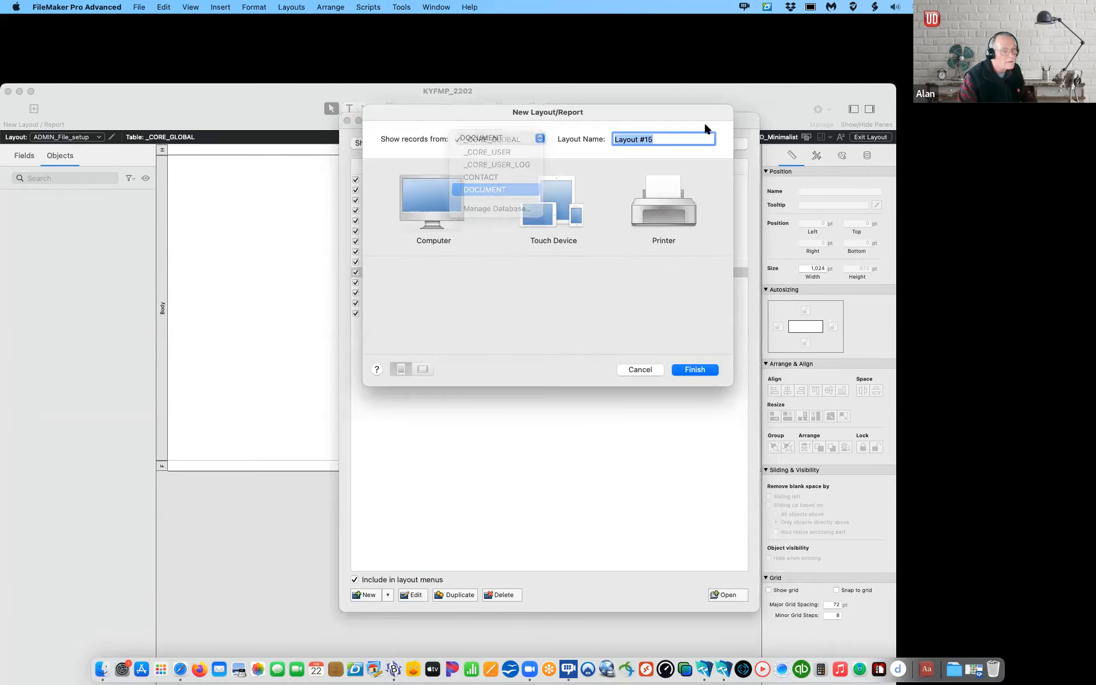
{"action": "type", "text": "DOCUMENT"}
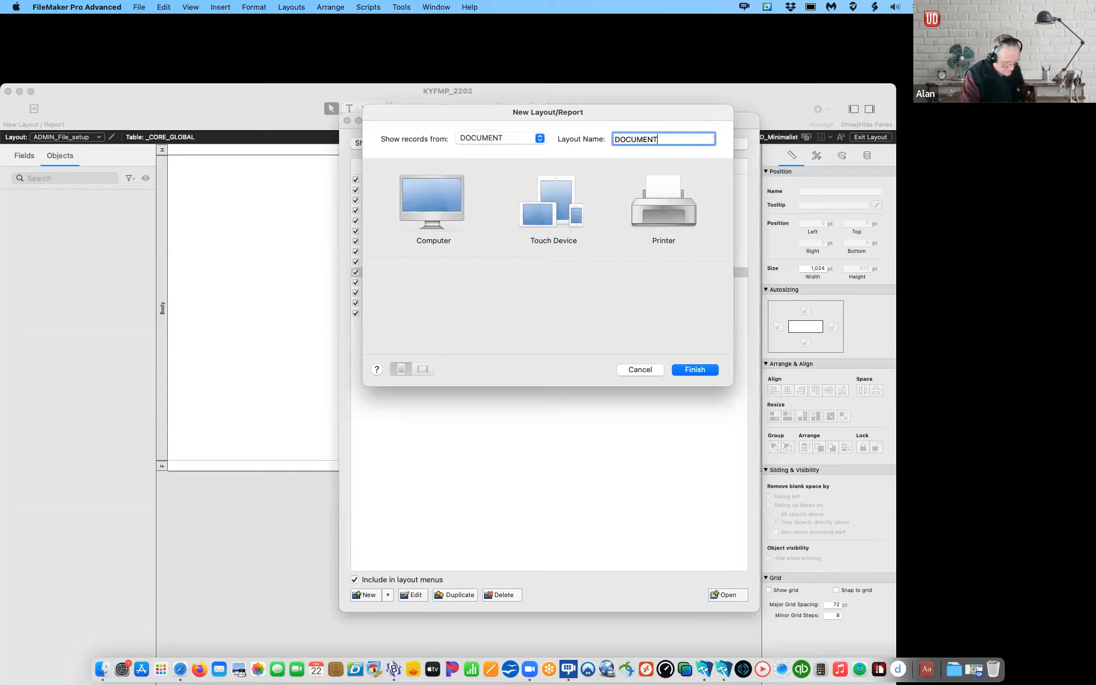
{"action": "type", "text": "_Detail"}
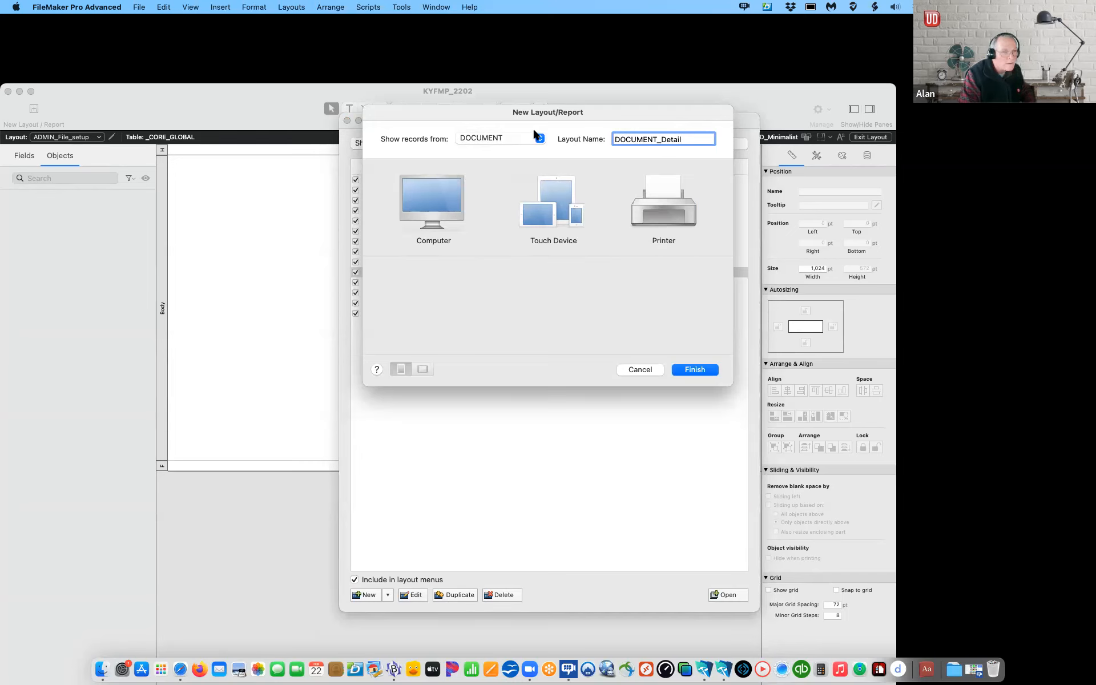
{"action": "left_click", "coordinate": [416, 194]}
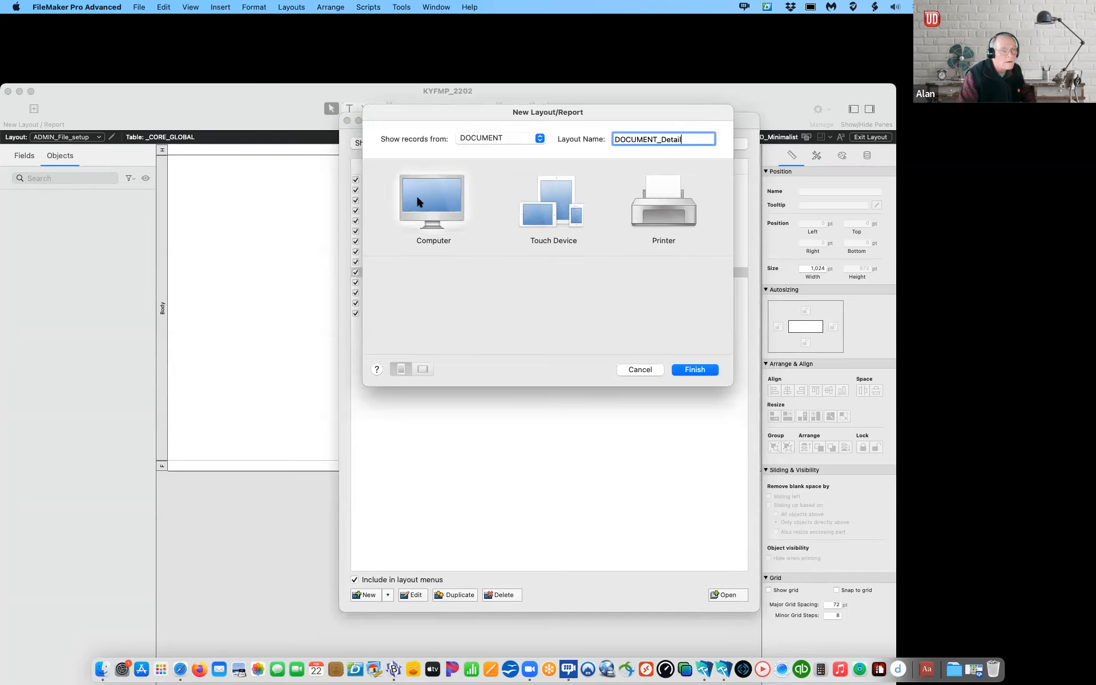
{"action": "left_click", "coordinate": [700, 375]}
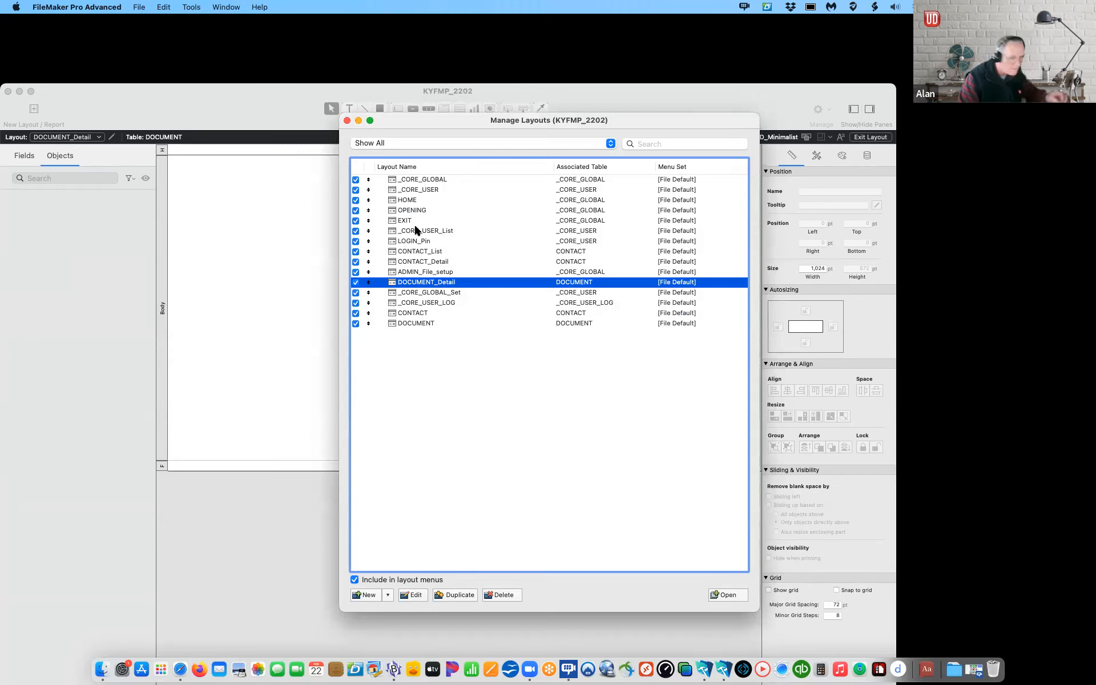
Step: Close Manage Layouts and review the layout list
{"action": "left_click", "coordinate": [347, 120]}
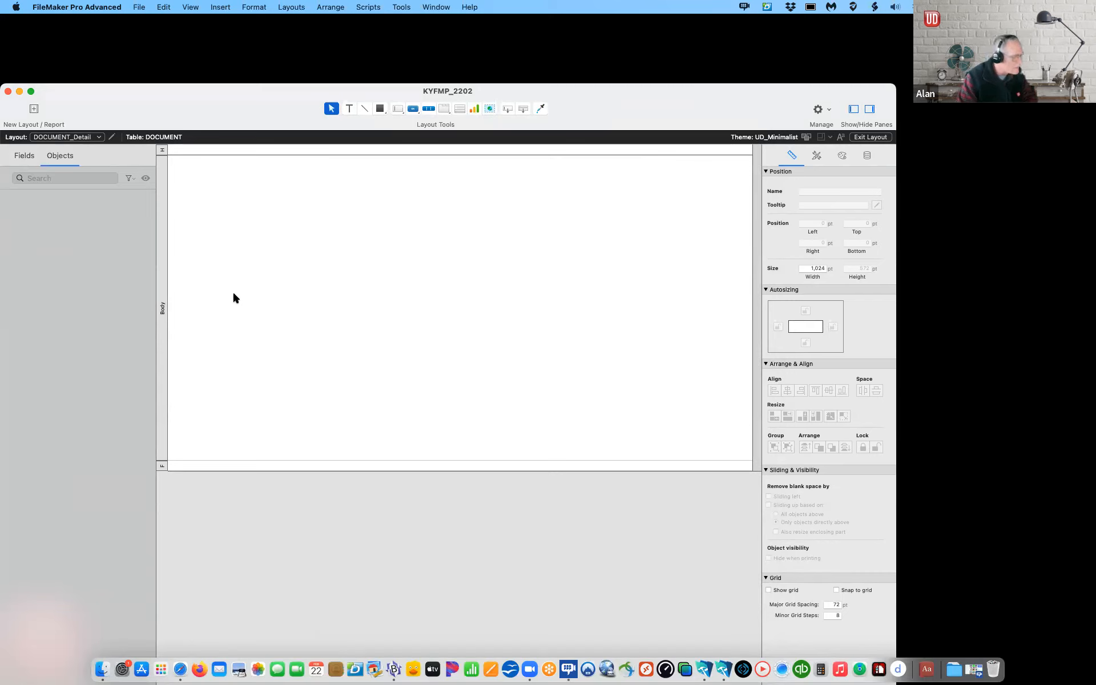
{"action": "scroll", "coordinate": [234, 294], "scroll_direction": "right", "scroll_amount": 2}
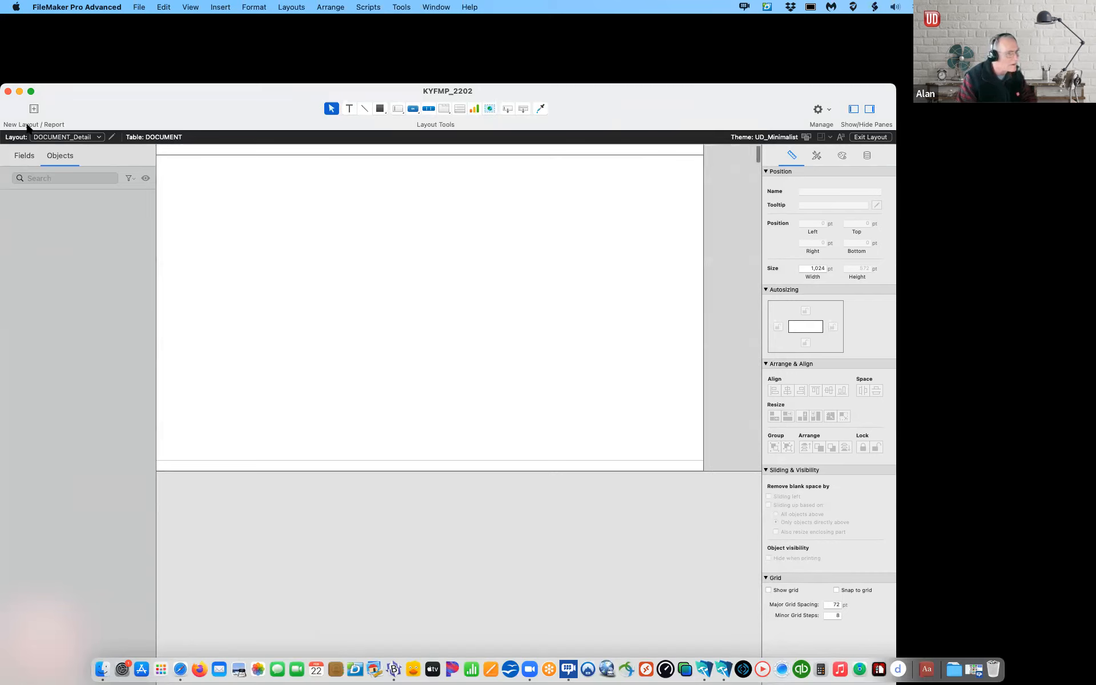
{"action": "left_click", "coordinate": [91, 138]}
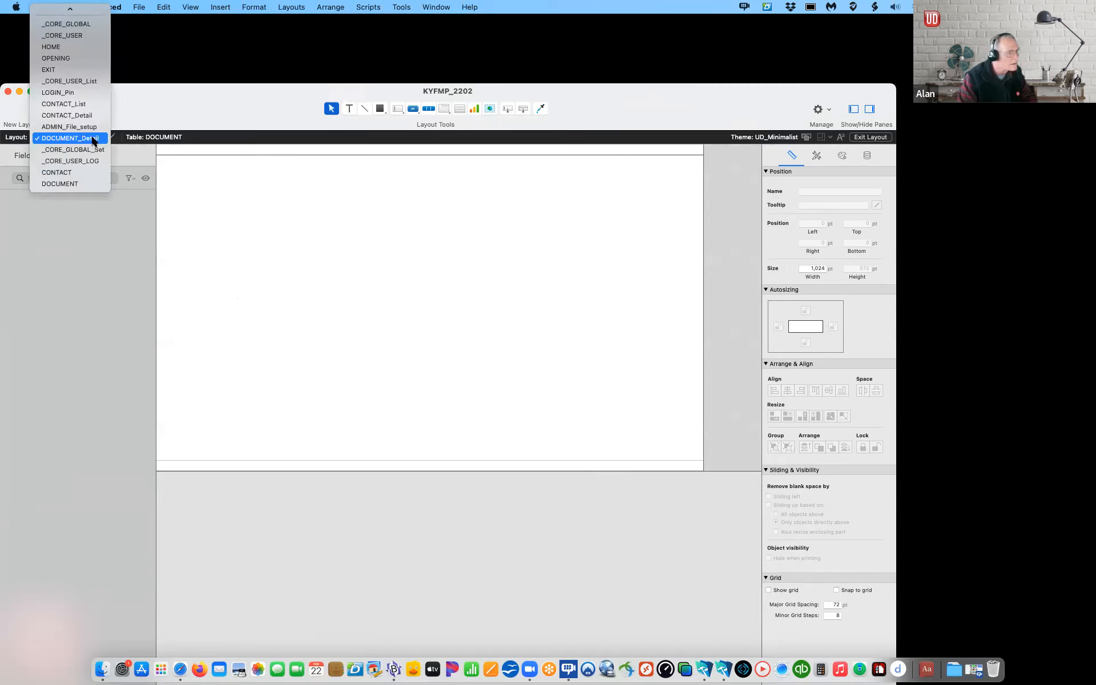
{"action": "left_click", "coordinate": [176, 155]}
Step: Open the Manage Custom Functions window from File > Manage
{"action": "left_click", "coordinate": [139, 7]}
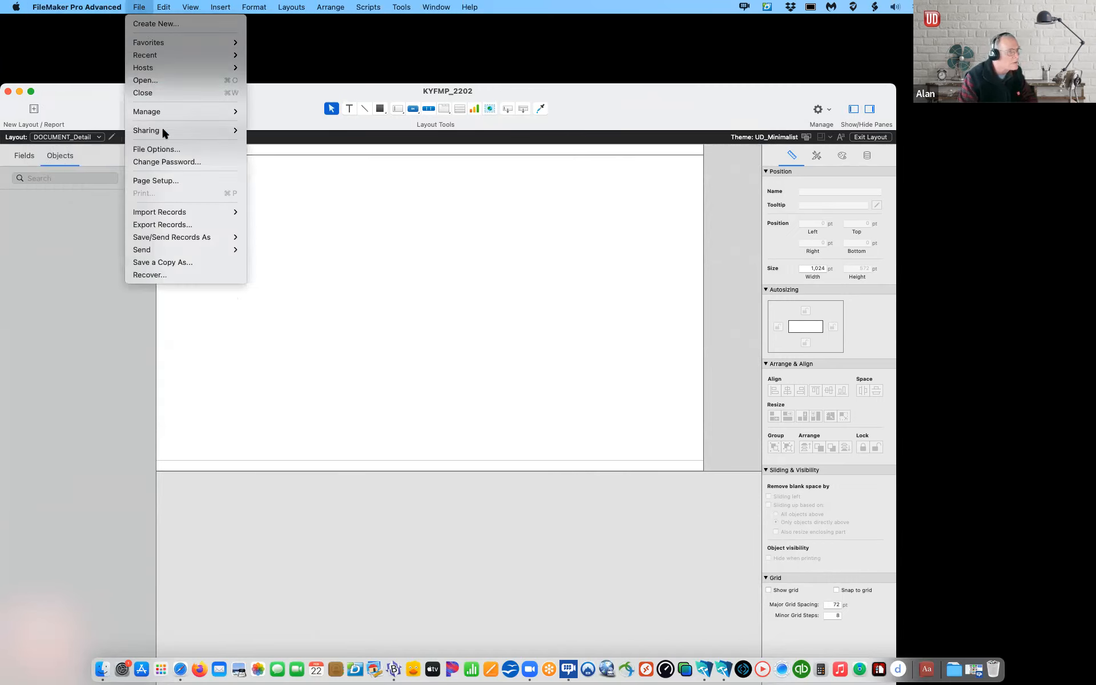
{"action": "mouse_move", "coordinate": [162, 116]}
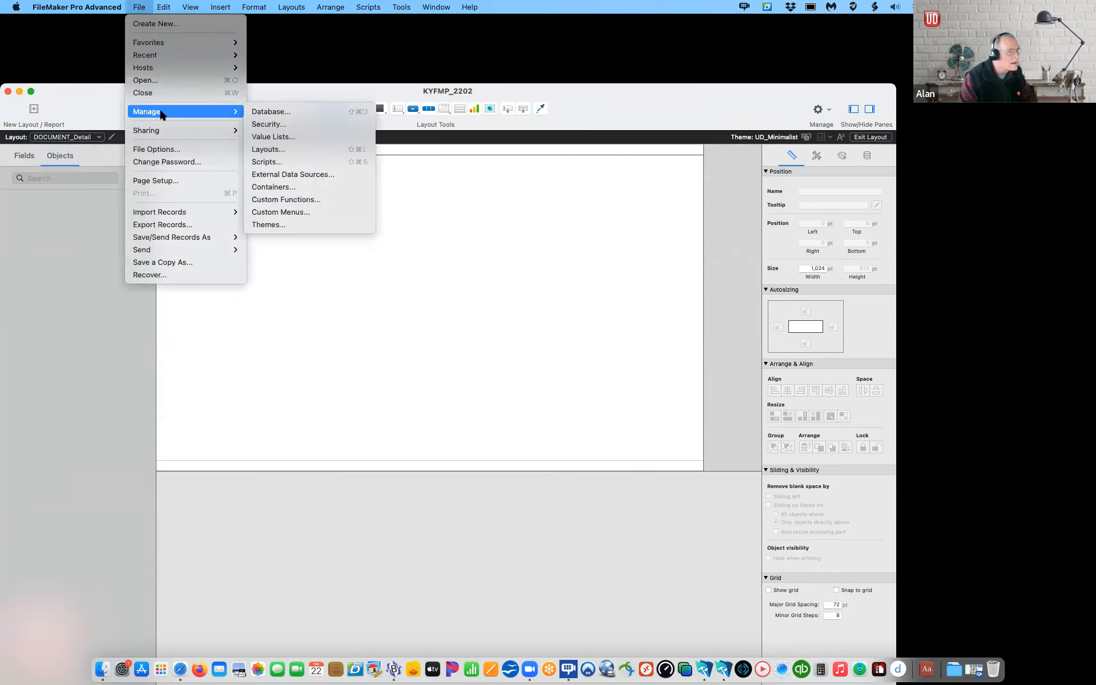
{"action": "left_click", "coordinate": [309, 201]}
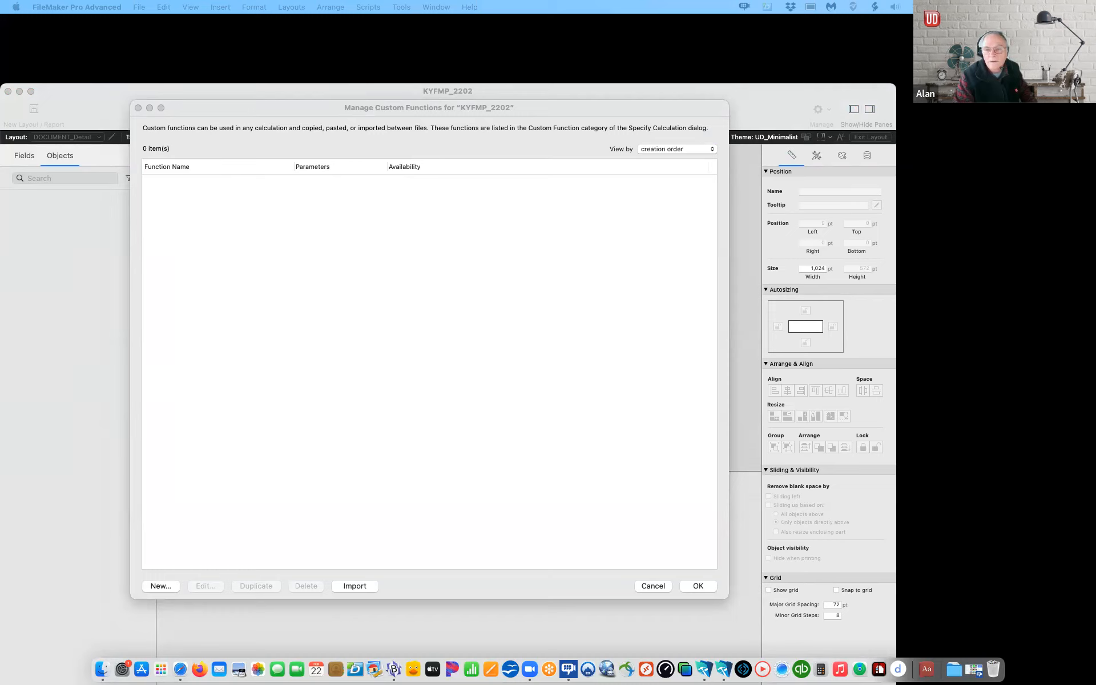
Step: Paste the eight copied custom functions, including After, Before, Between and Trim4, and save
{"action": "left_click", "coordinate": [178, 227]}
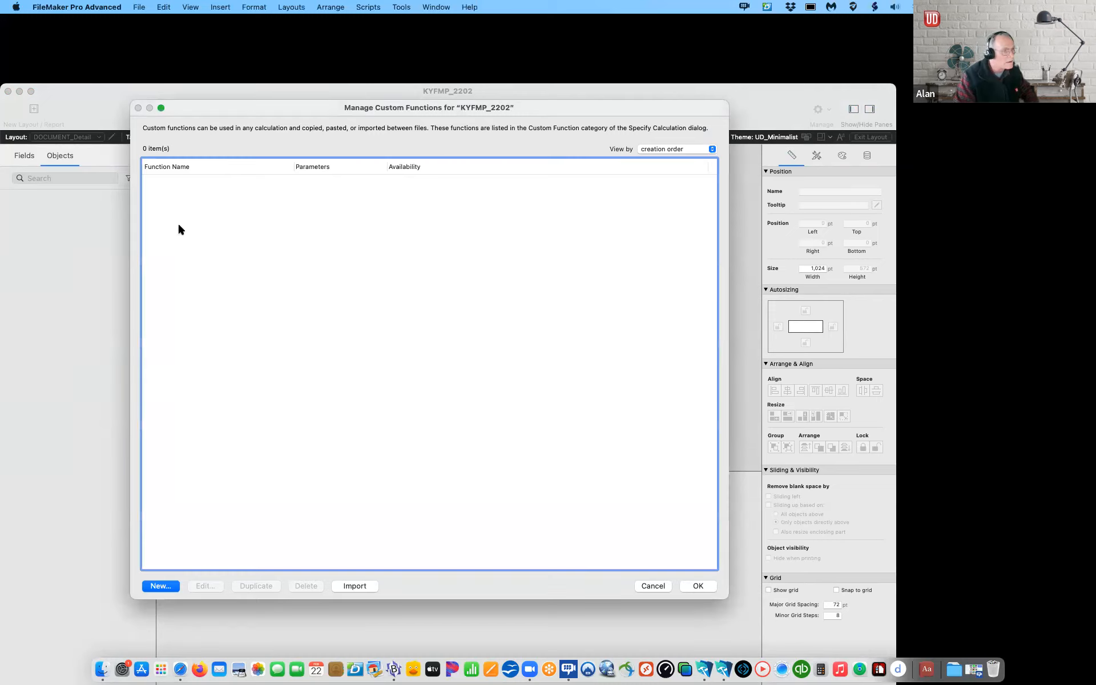
{"action": "right_click", "coordinate": [179, 226]}
{"action": "left_click", "coordinate": [199, 286]}
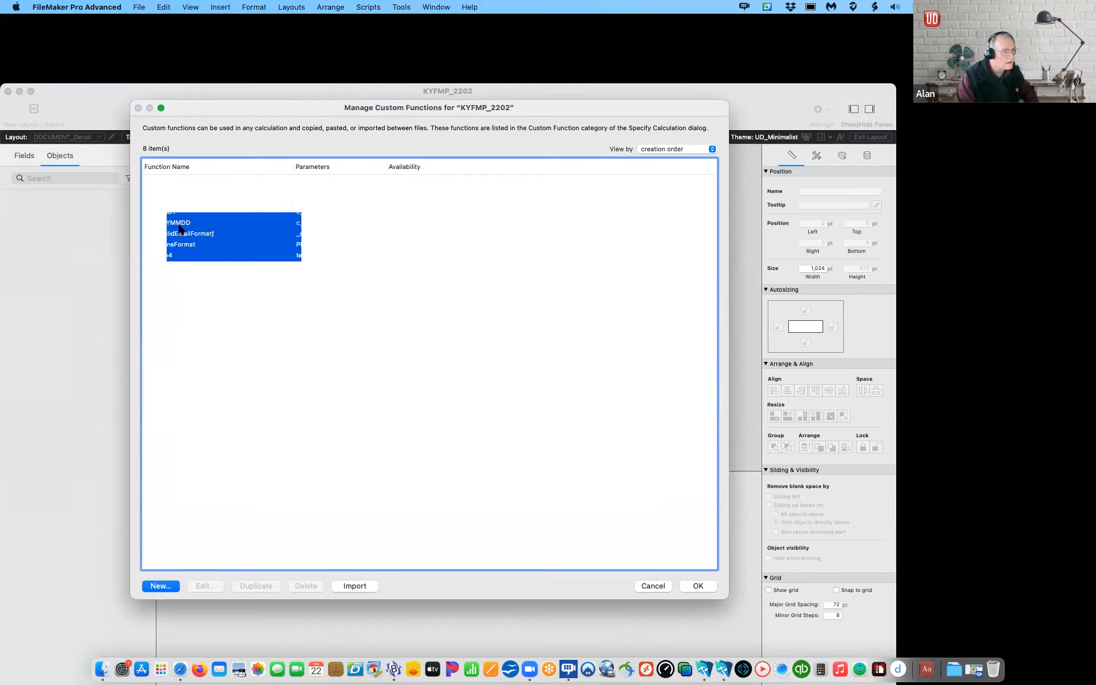
{"action": "left_click", "coordinate": [239, 326]}
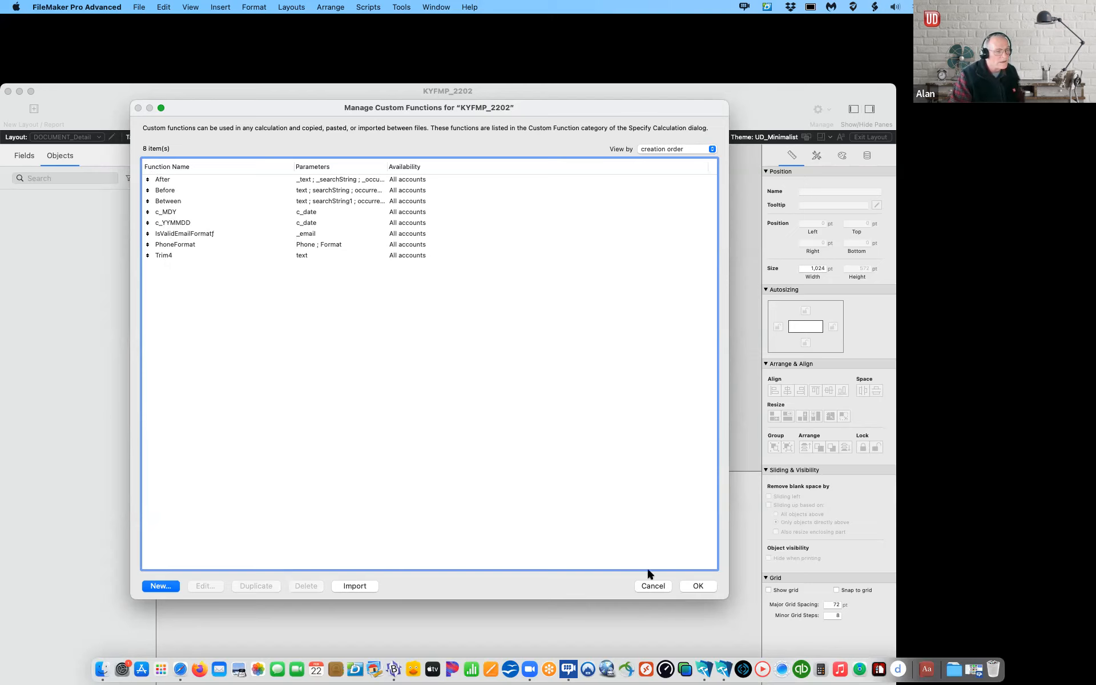
{"action": "left_click", "coordinate": [699, 588]}
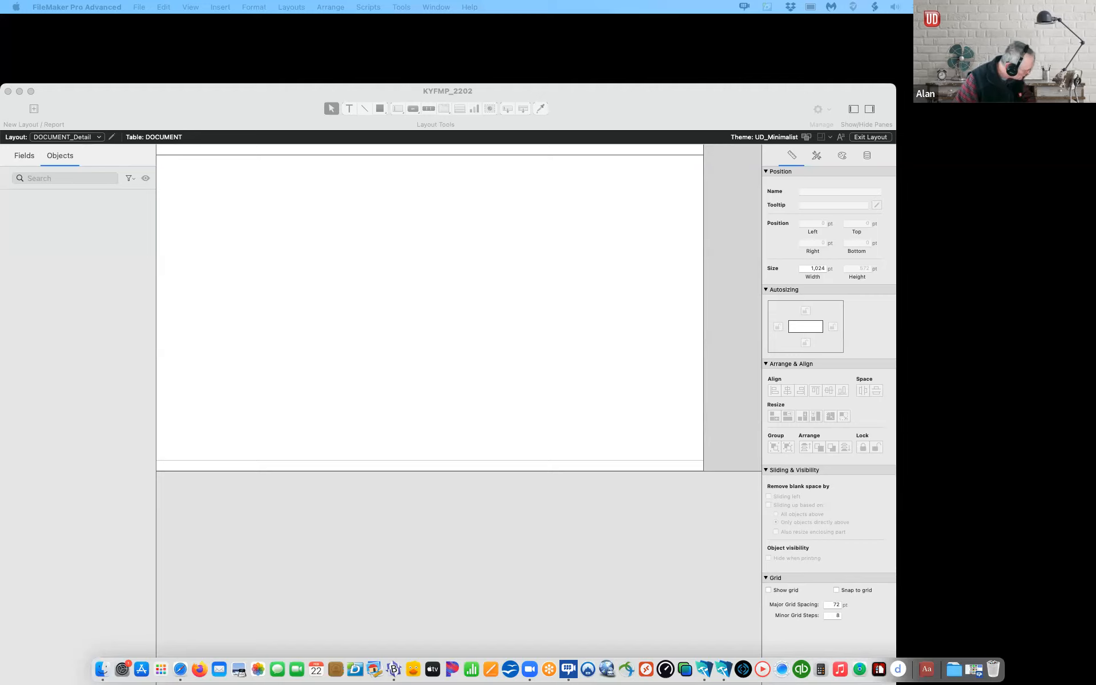
Step: Open the Scripts menu over the DOCUMENT_Detail layout
{"action": "left_click", "coordinate": [649, 88]}
{"action": "left_click", "coordinate": [368, 7]}
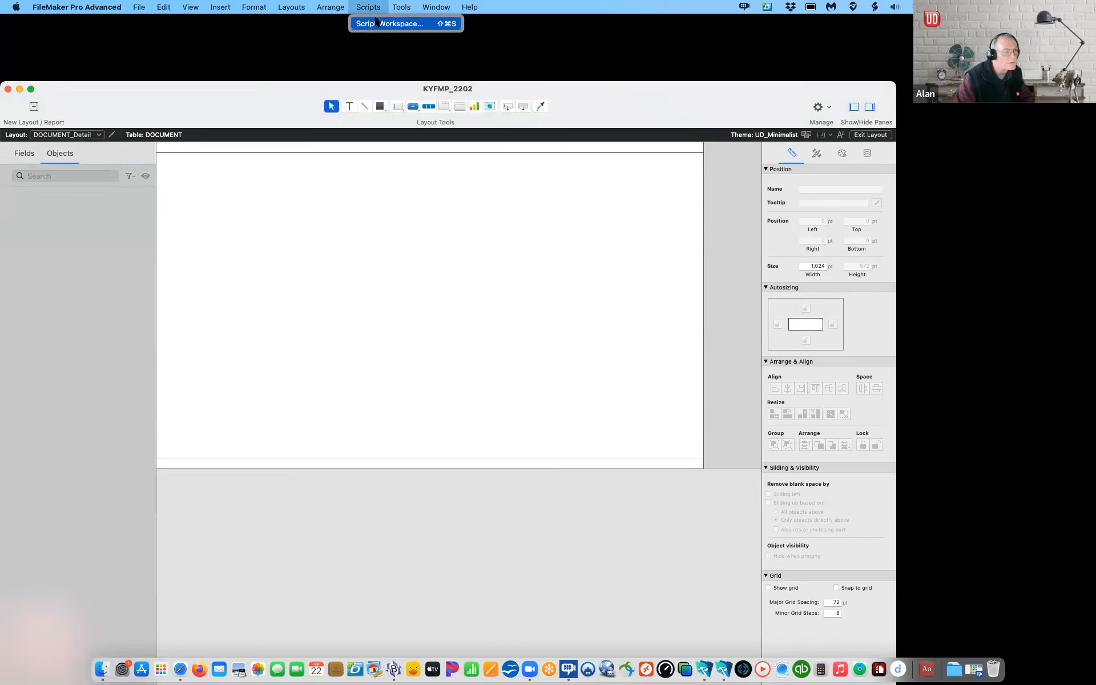
Step: Open the Script Workspace and move its window higher on screen
{"action": "left_click", "coordinate": [374, 23]}
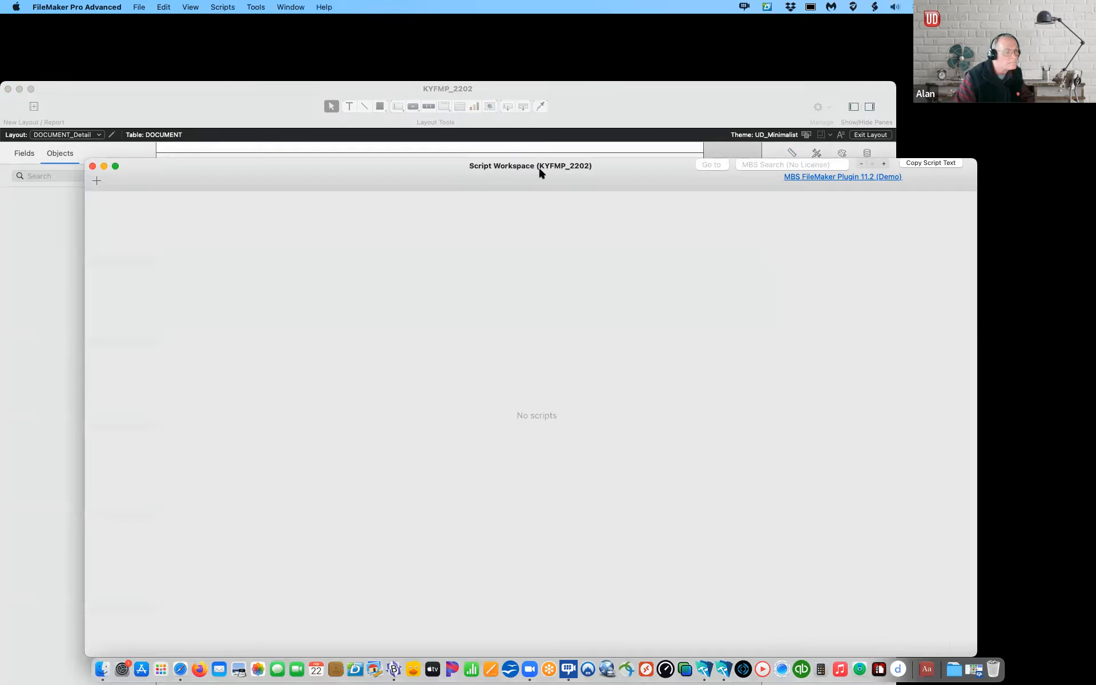
{"action": "left_click_drag", "start_coordinate": [225, 170], "coordinate": [230, 77]}
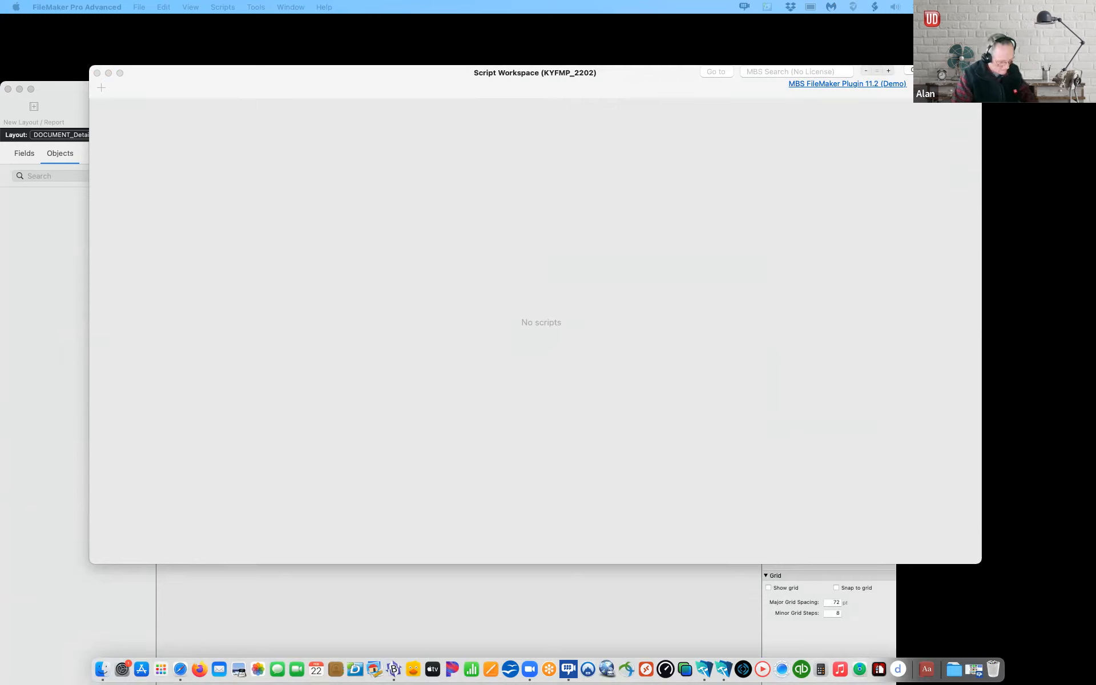
{"action": "left_click", "coordinate": [254, 132]}
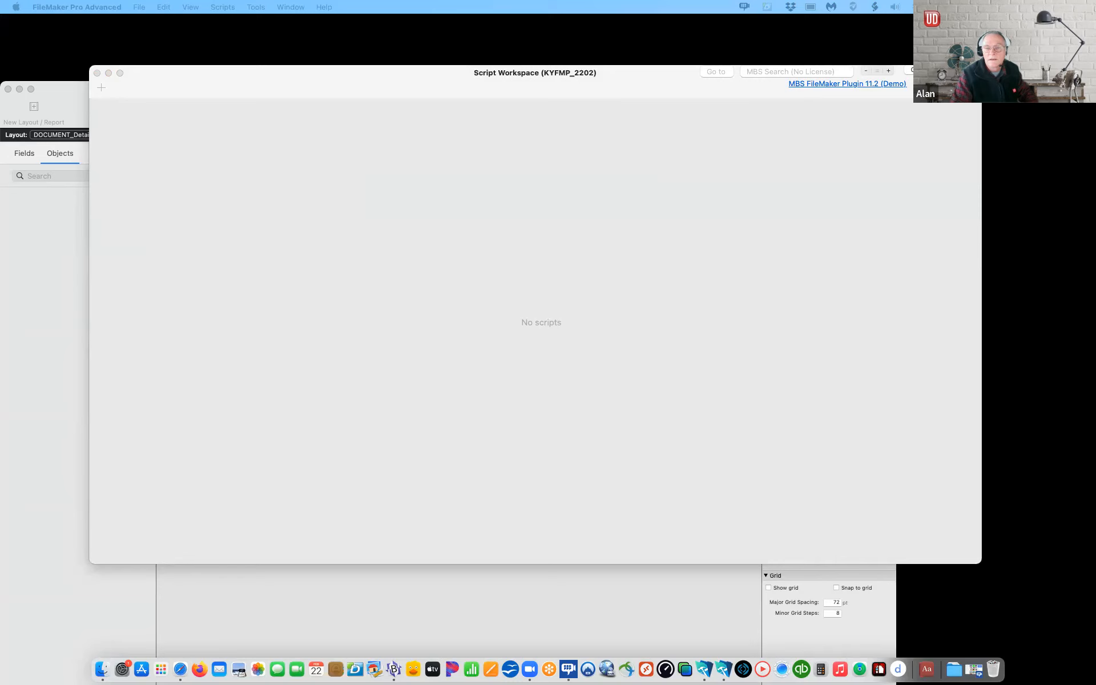
{"action": "left_click", "coordinate": [497, 240]}
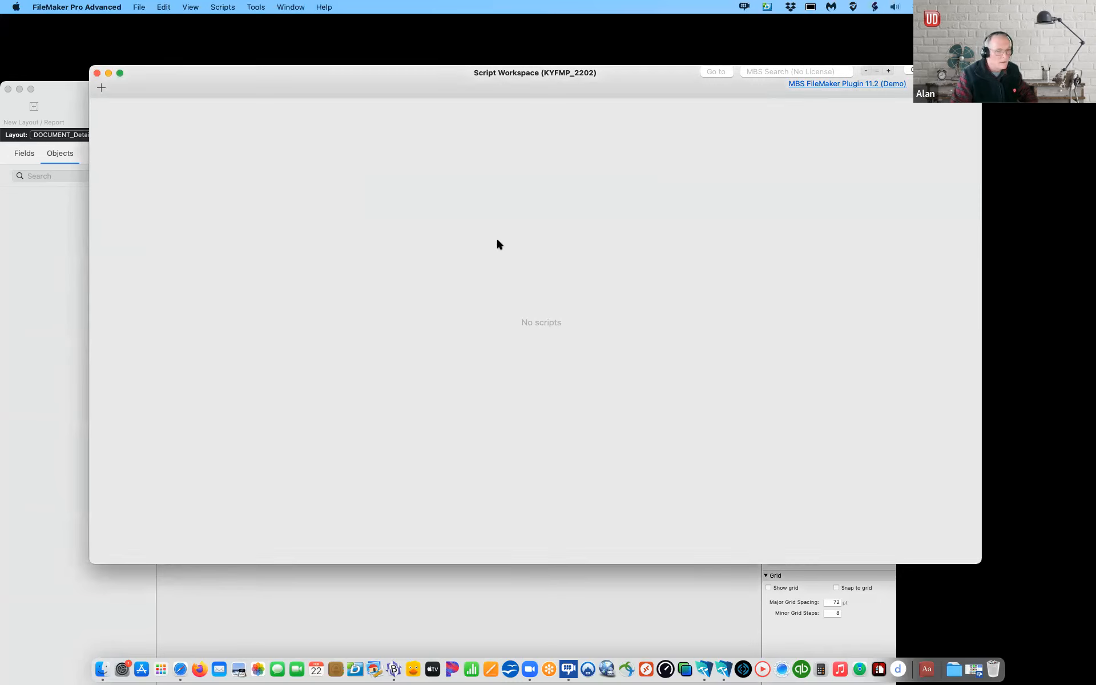
Step: Create a script folder named NAVIGATION
{"action": "left_click", "coordinate": [227, 7]}
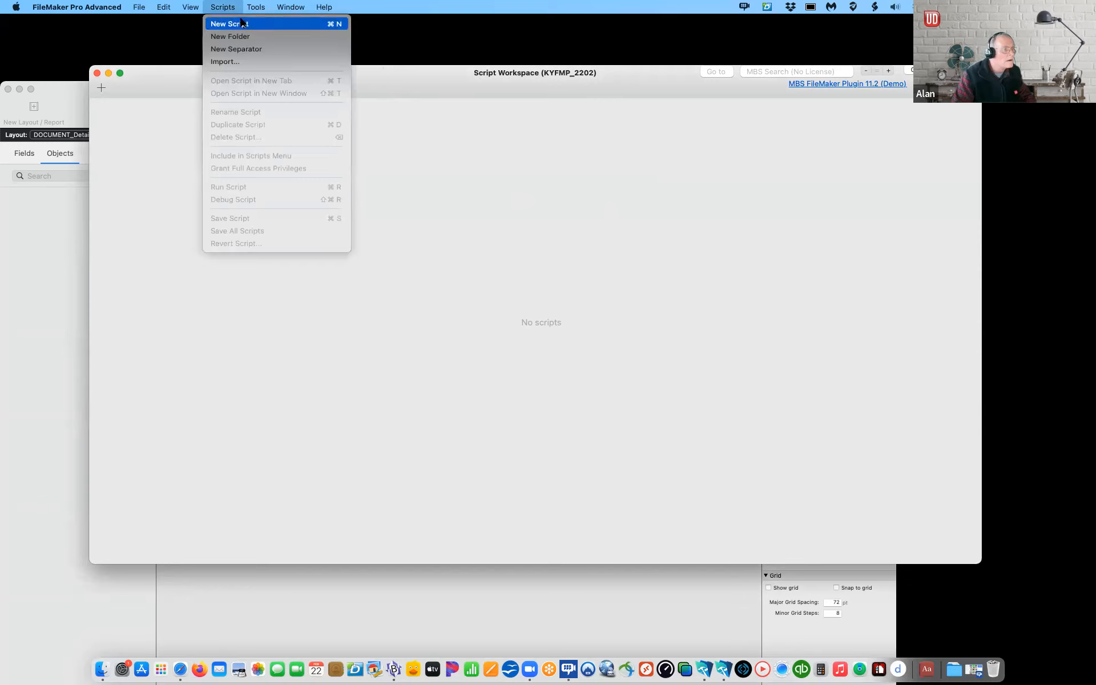
{"action": "left_click", "coordinate": [230, 36]}
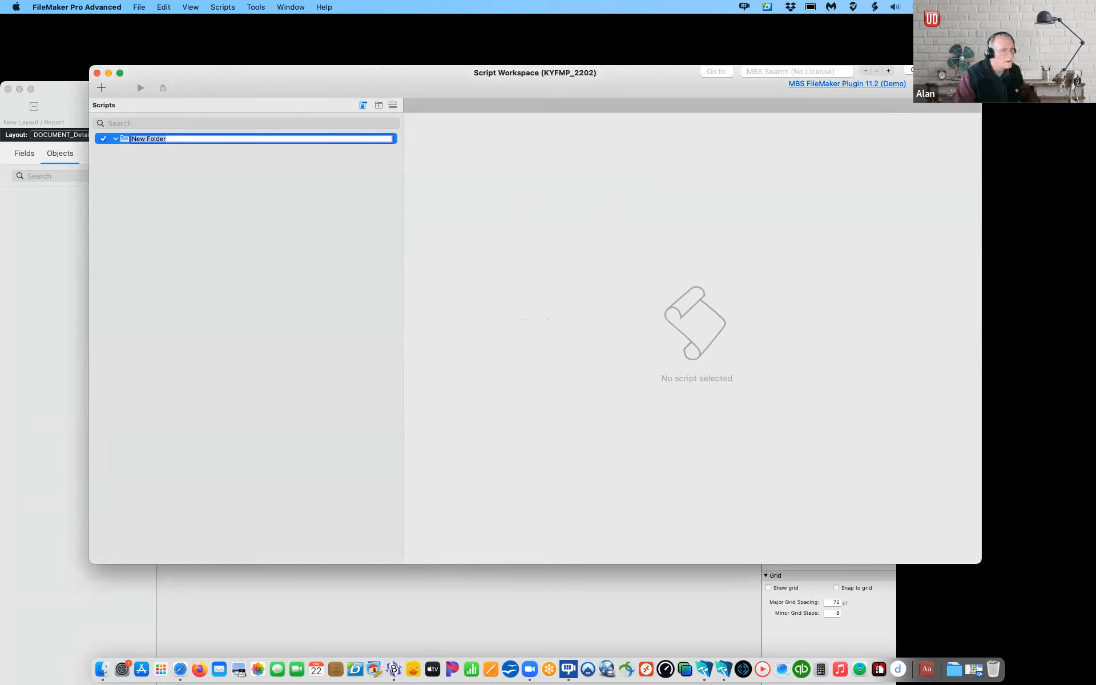
{"action": "type", "text": "N"}
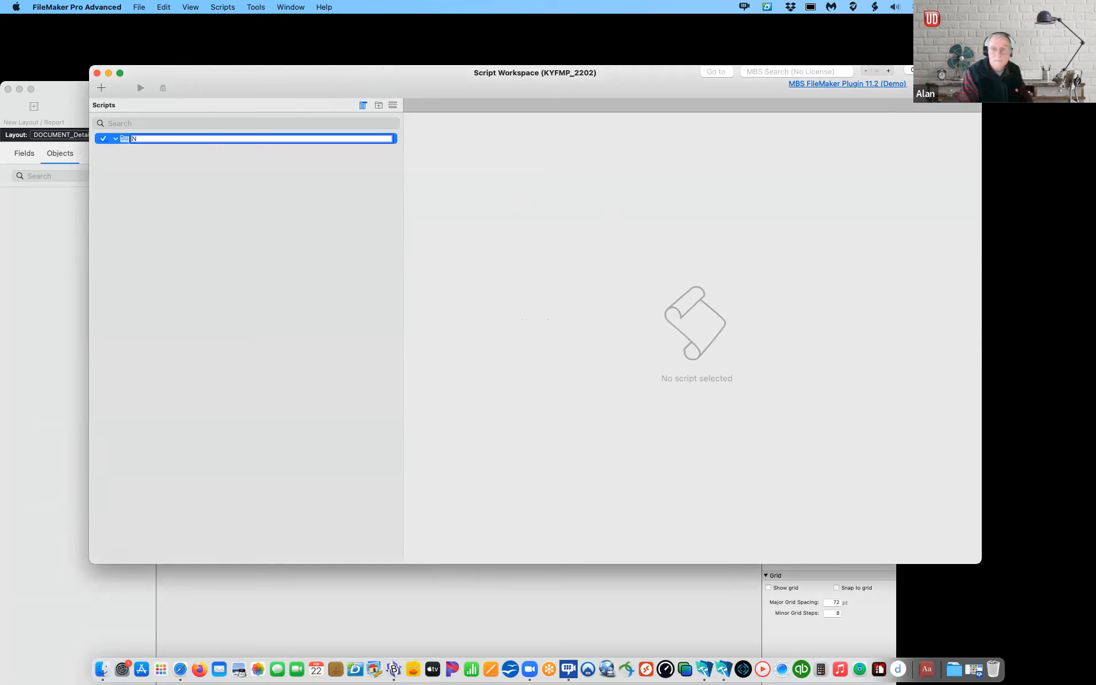
{"action": "type", "text": "AVI"}
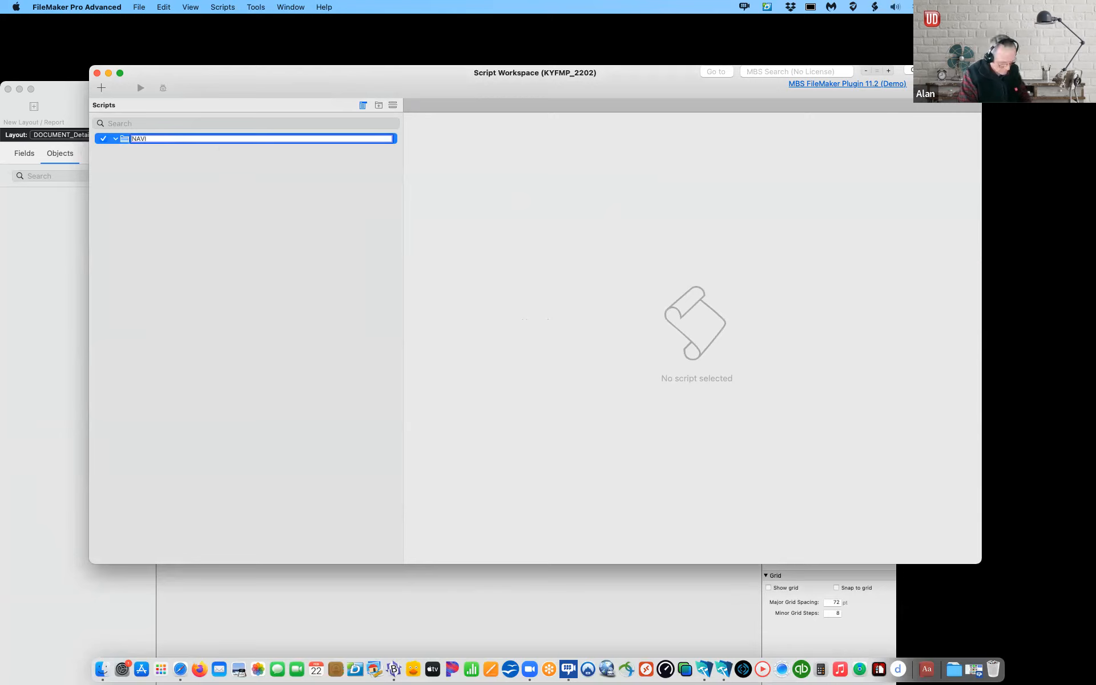
{"action": "type", "text": "GATION"}
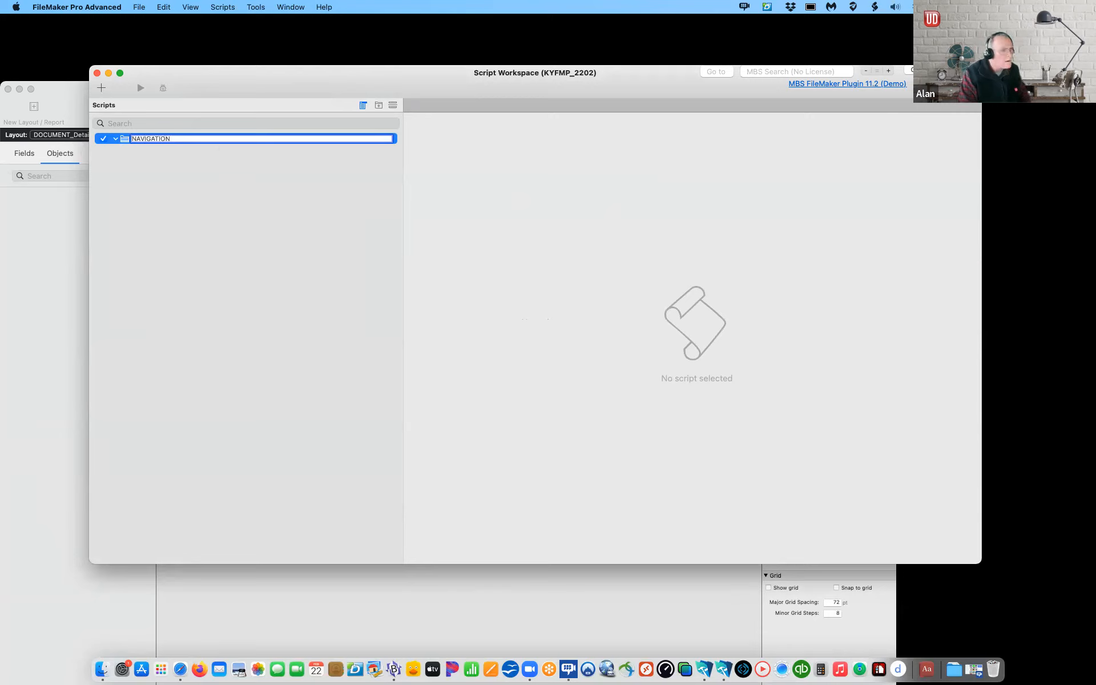
{"action": "key", "text": "Return"}
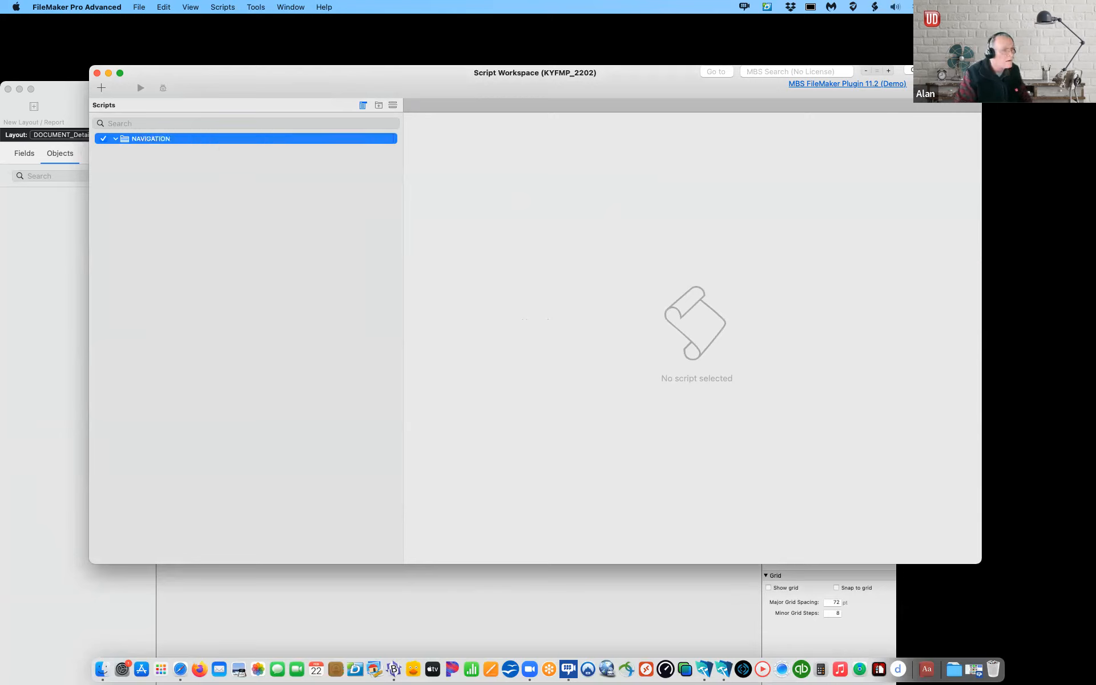
Step: Add a top-level CONTACT script folder above NAVIGATION, then a DOCUMENT folder
{"action": "left_click", "coordinate": [377, 103]}
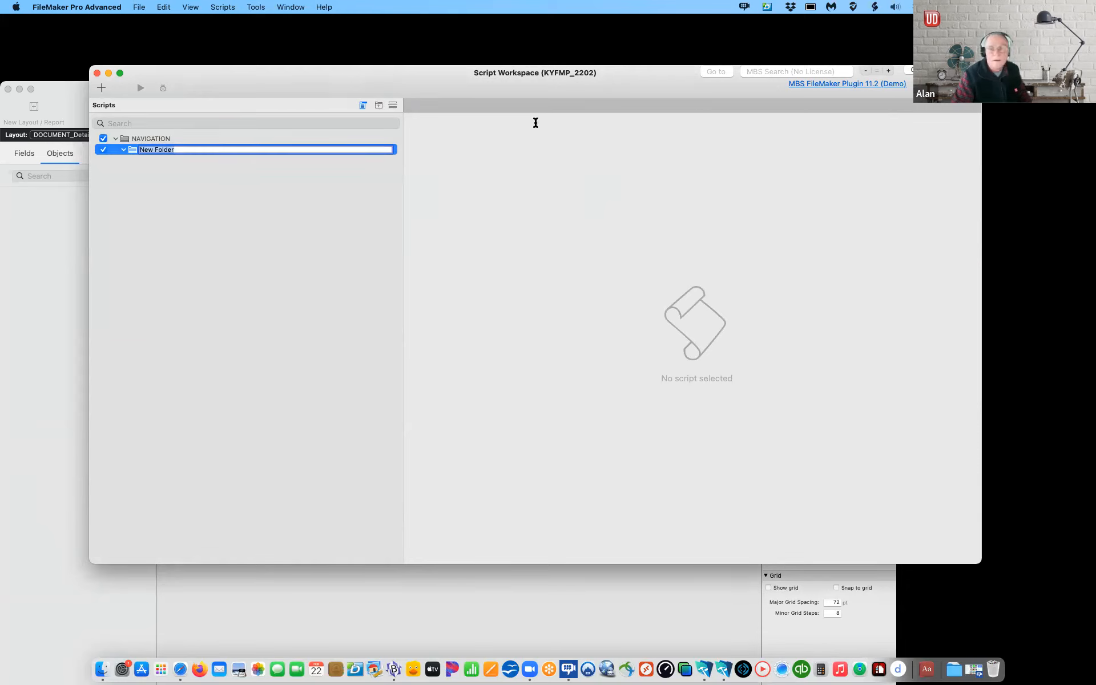
{"action": "left_click", "coordinate": [137, 155]}
{"action": "left_click_drag", "start_coordinate": [137, 153], "coordinate": [125, 136]}
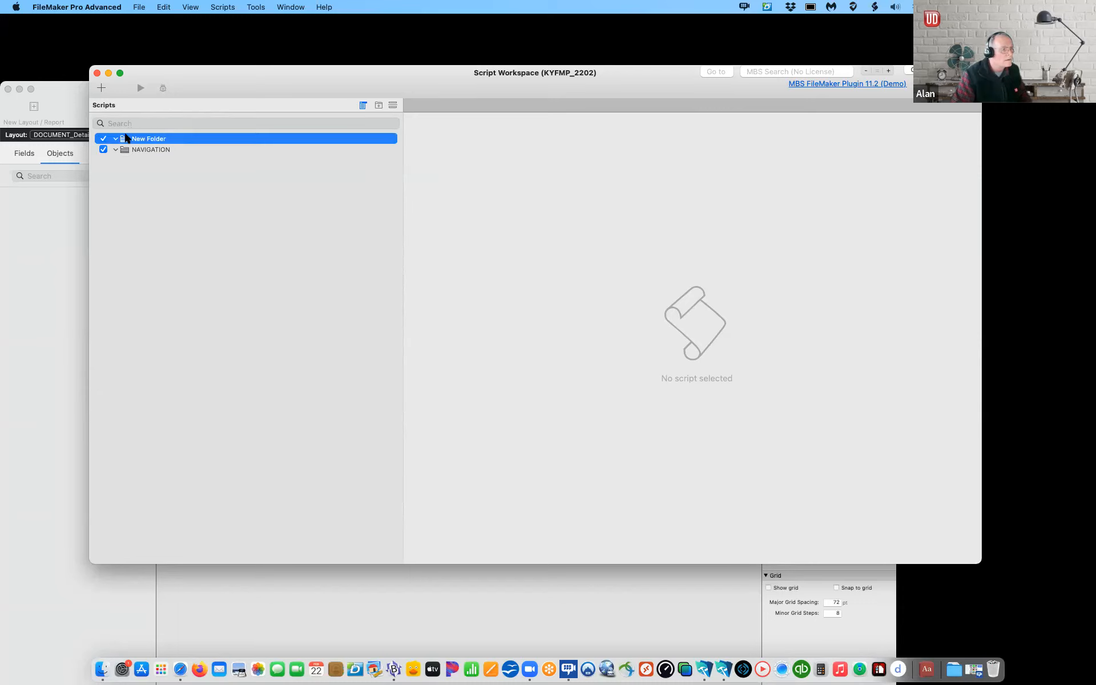
{"action": "left_click", "coordinate": [167, 139]}
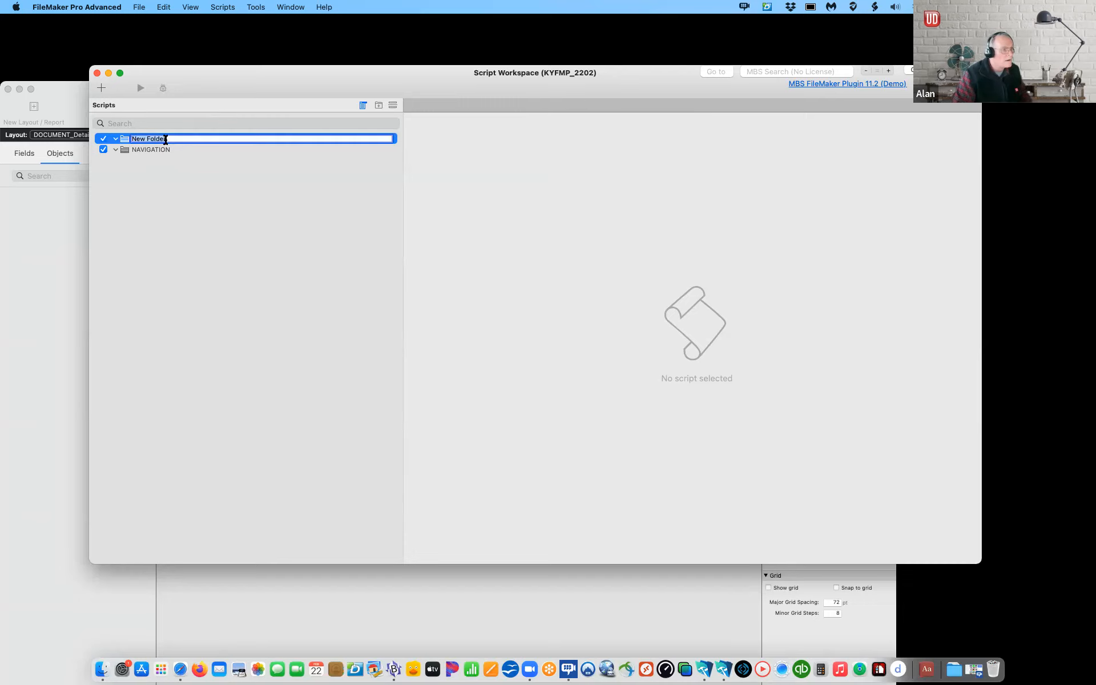
{"action": "type", "text": "COPNTAC"}
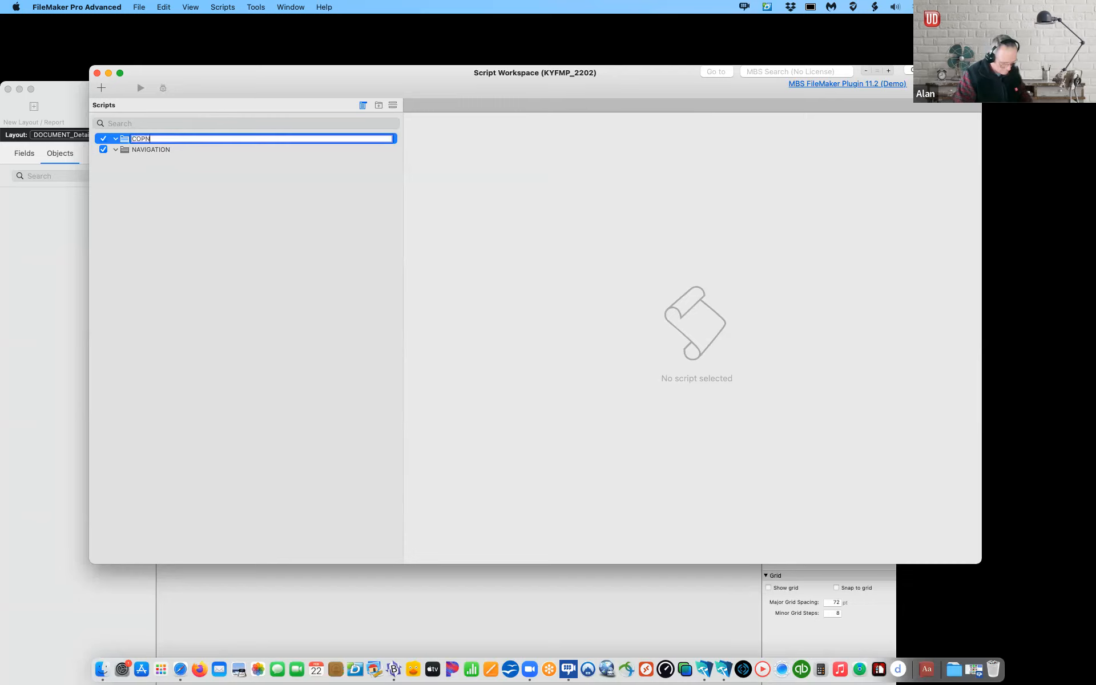
{"action": "key", "text": "BackSpace"}
{"action": "key", "text": "BackSpace"}
{"action": "key", "text": "BackSpace"}
{"action": "key", "text": "BackSpace"}
{"action": "key", "text": "BackSpace"}
{"action": "type", "text": "NTACT"}
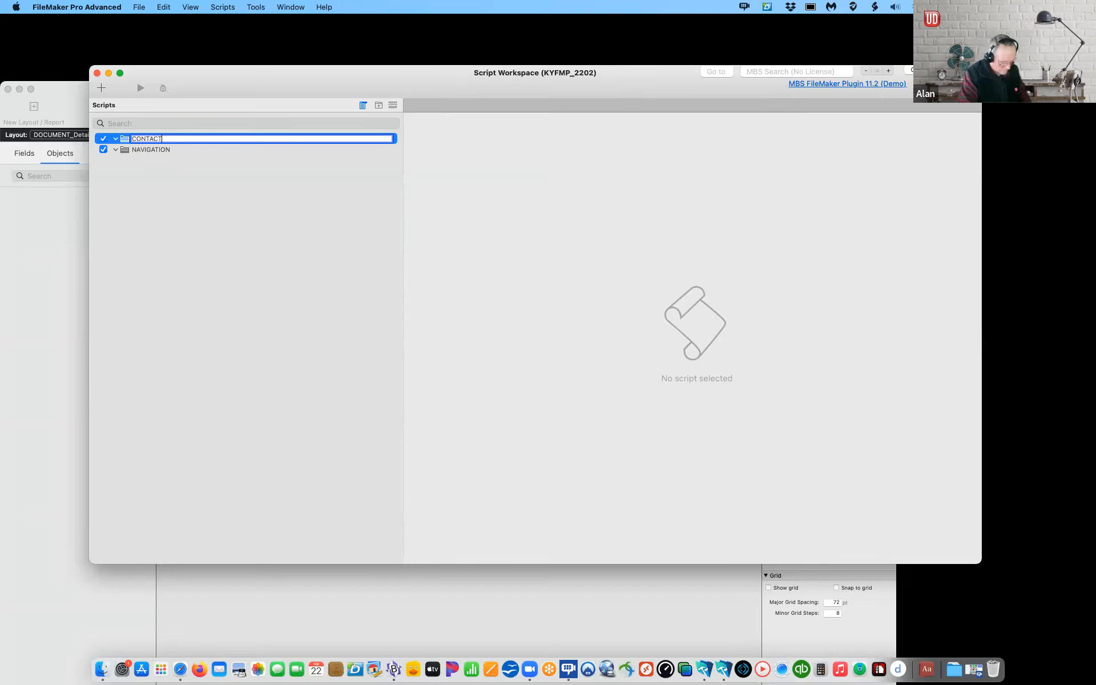
{"action": "left_click", "coordinate": [153, 156]}
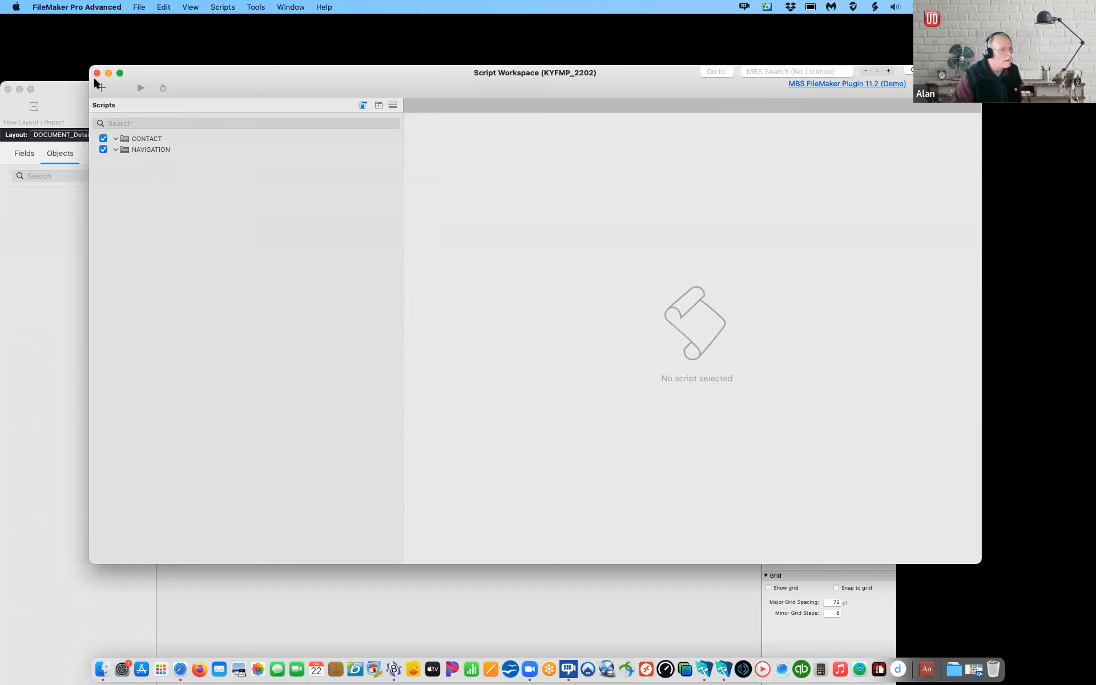
{"action": "left_click", "coordinate": [379, 106]}
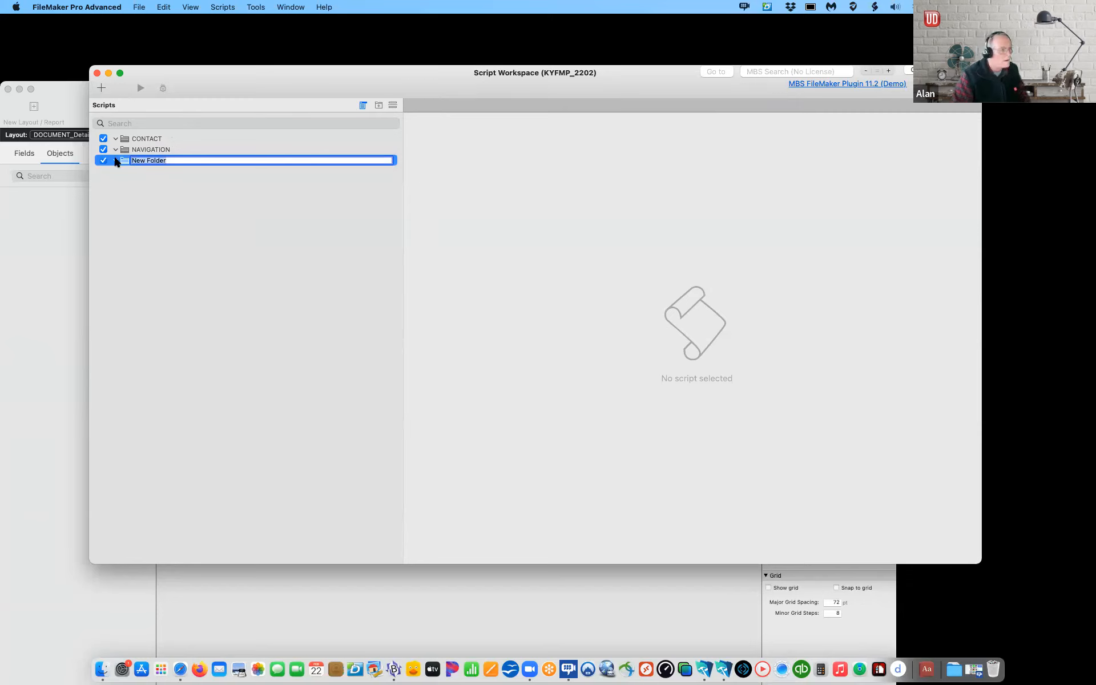
{"action": "type", "text": "DOCUMEN"}
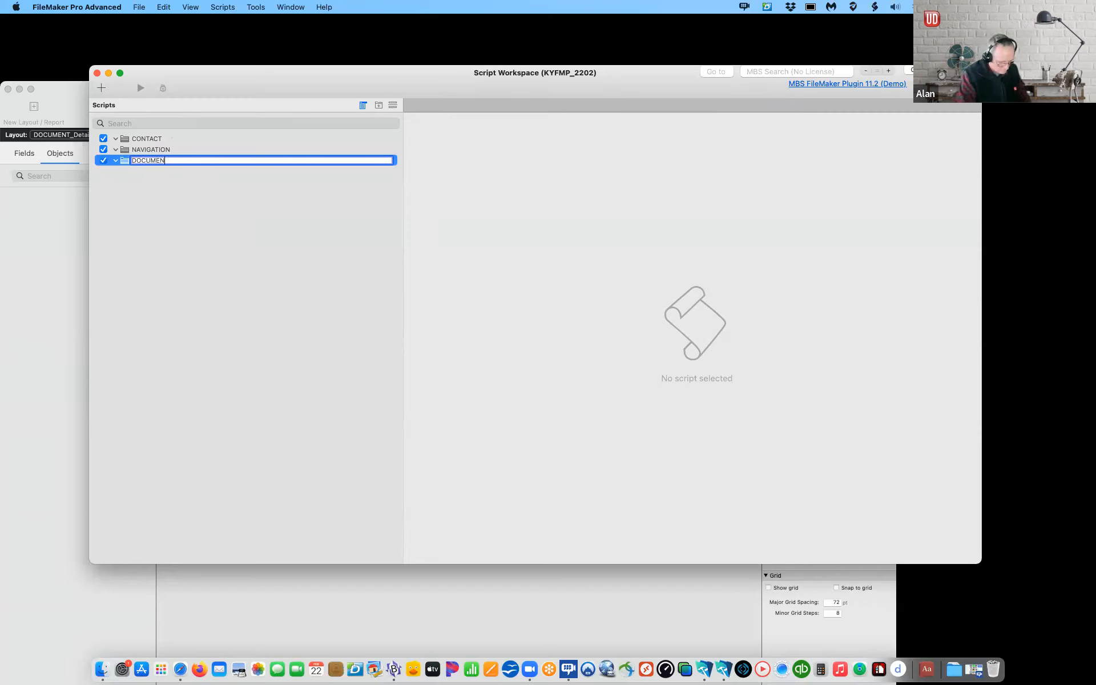
{"action": "type", "text": "T"}
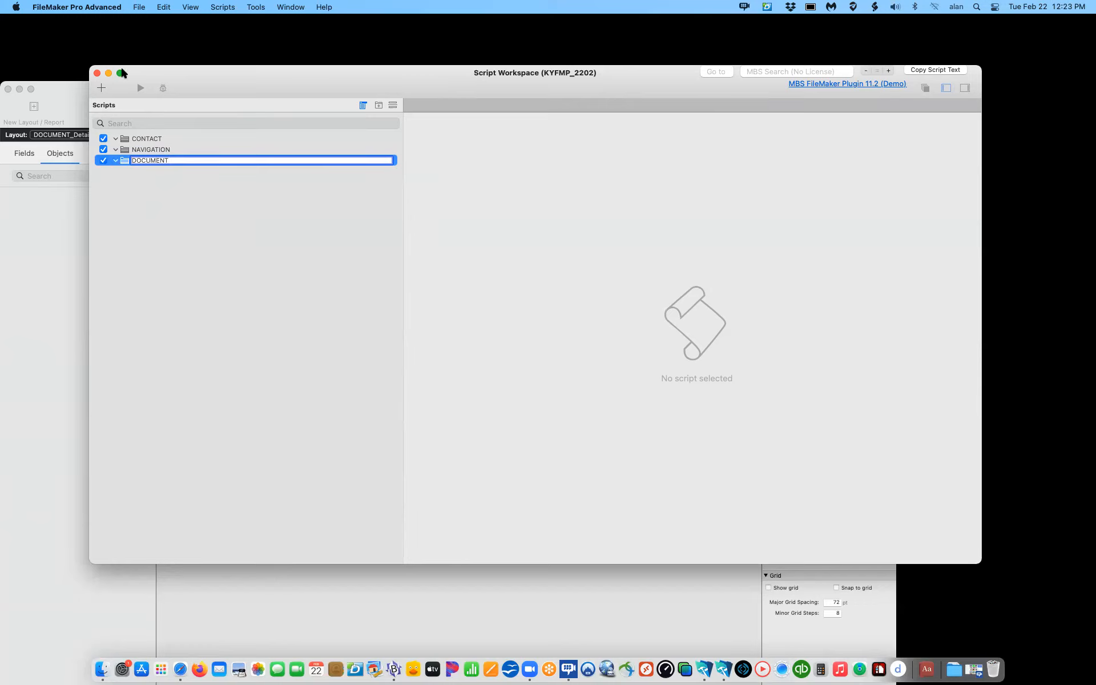
Step: Add a new folder, move it to the top of the list and rename it FILE
{"action": "left_click", "coordinate": [379, 105]}
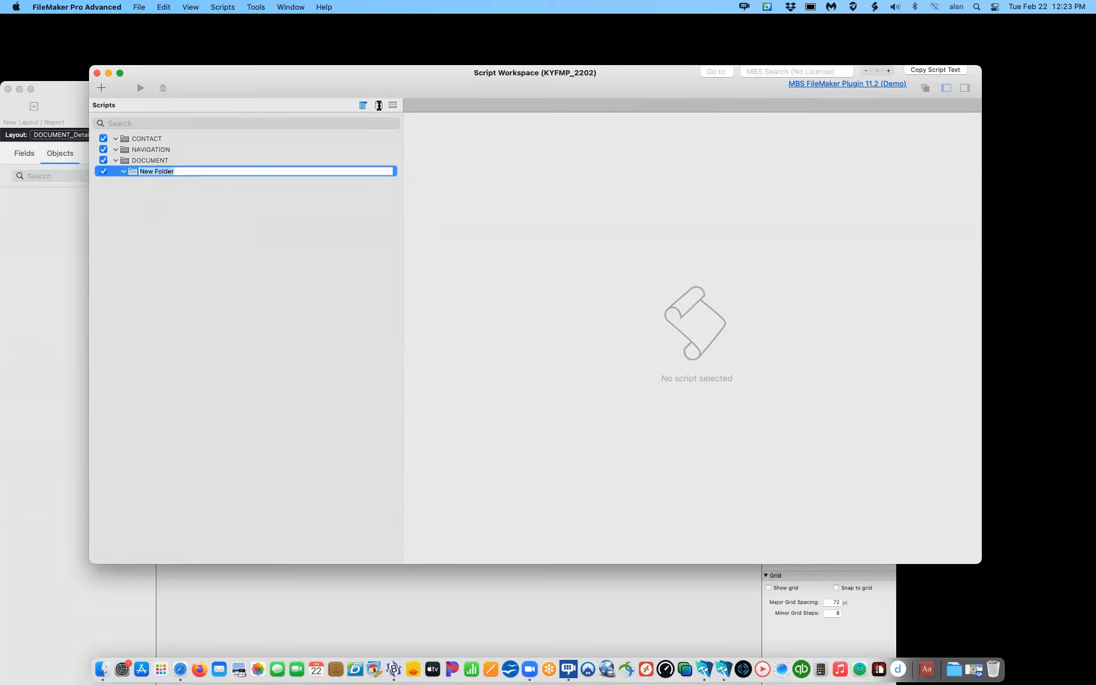
{"action": "left_click_drag", "start_coordinate": [132, 173], "coordinate": [125, 137]}
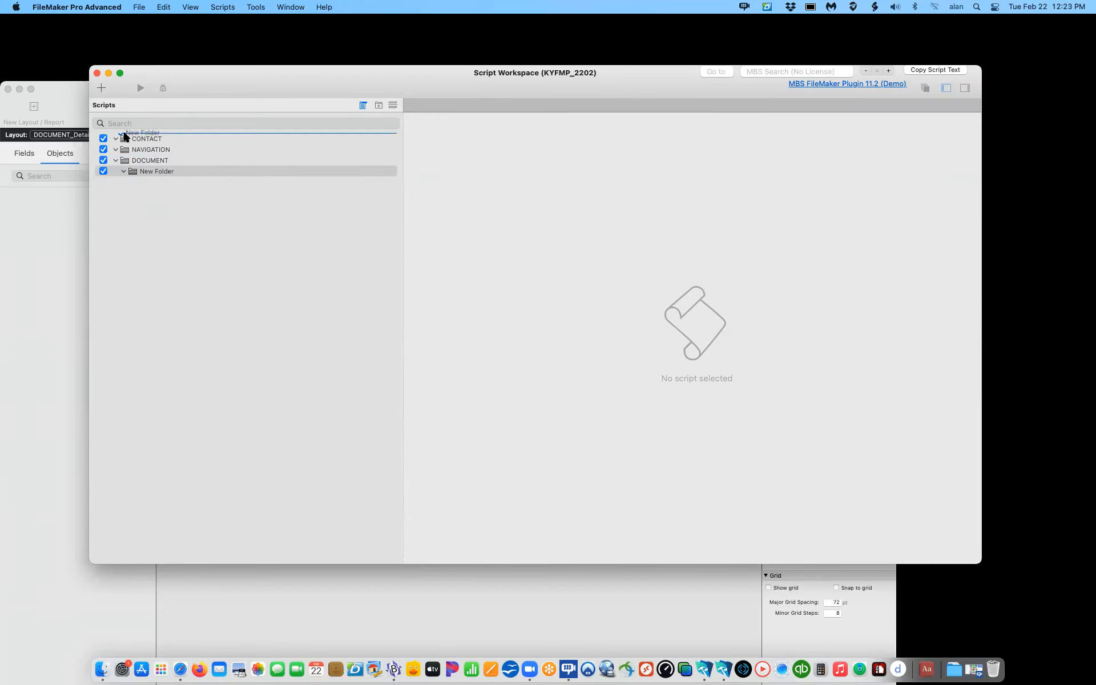
{"action": "left_click", "coordinate": [132, 224]}
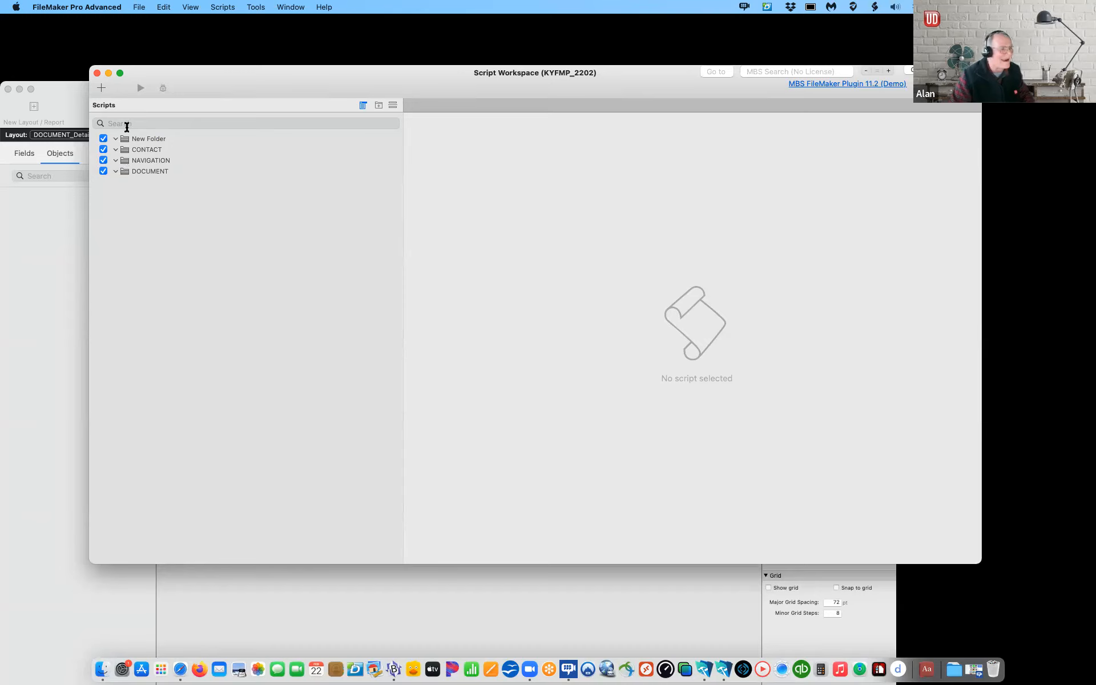
{"action": "left_click", "coordinate": [145, 139]}
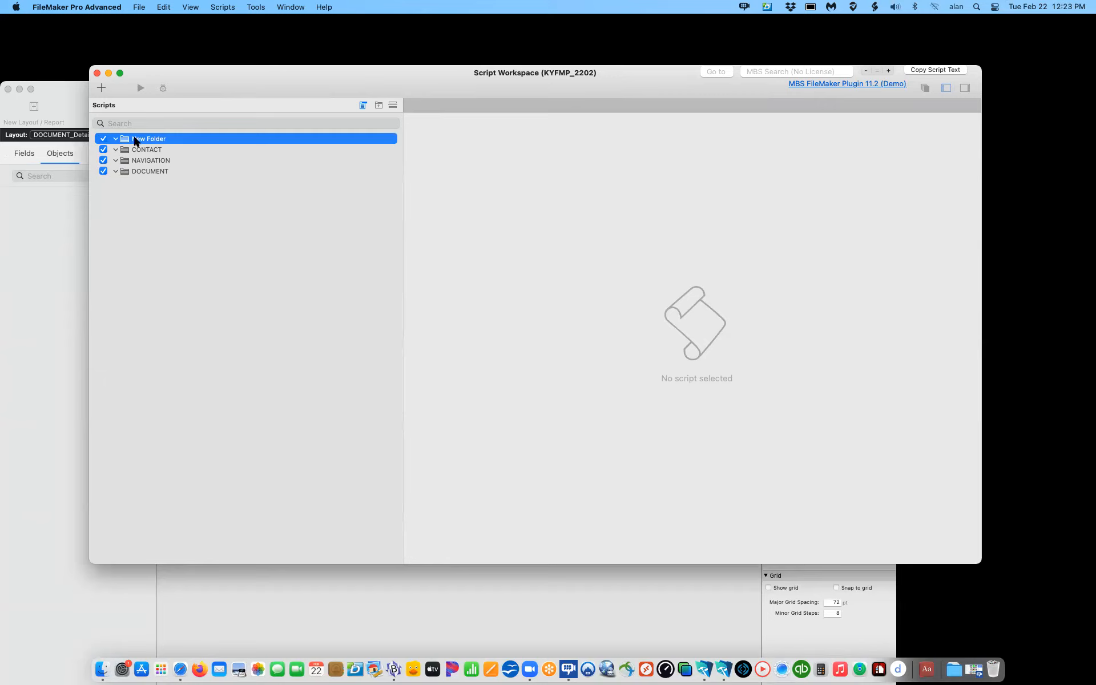
{"action": "double_click", "coordinate": [160, 139]}
{"action": "right_click", "coordinate": [171, 139]}
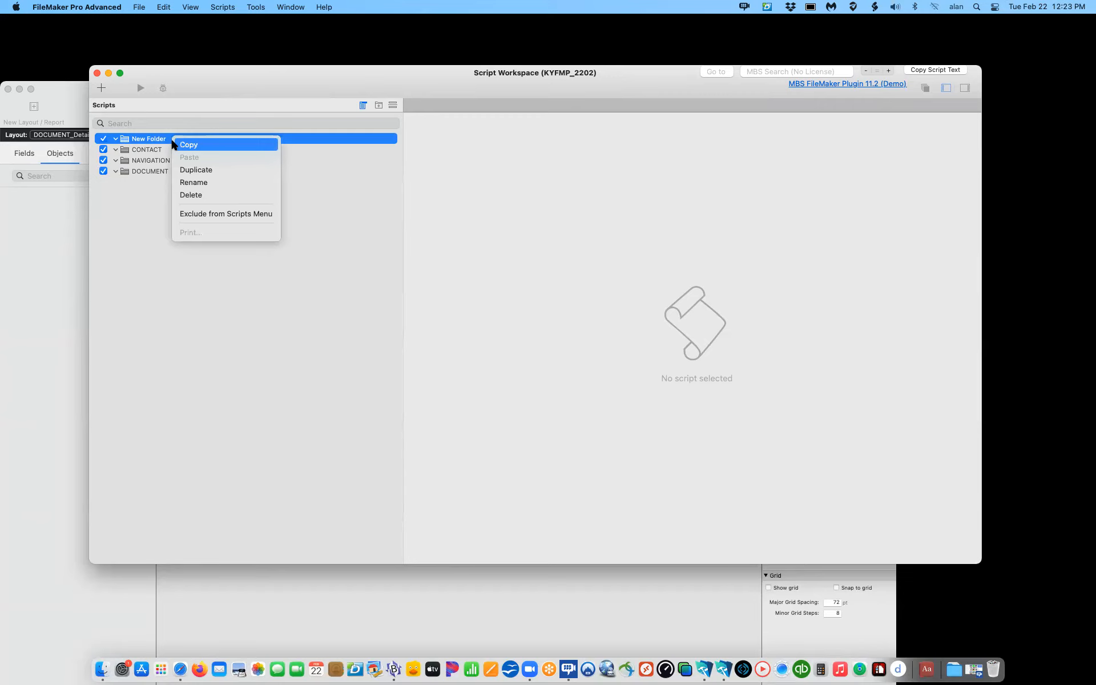
{"action": "left_click", "coordinate": [184, 182]}
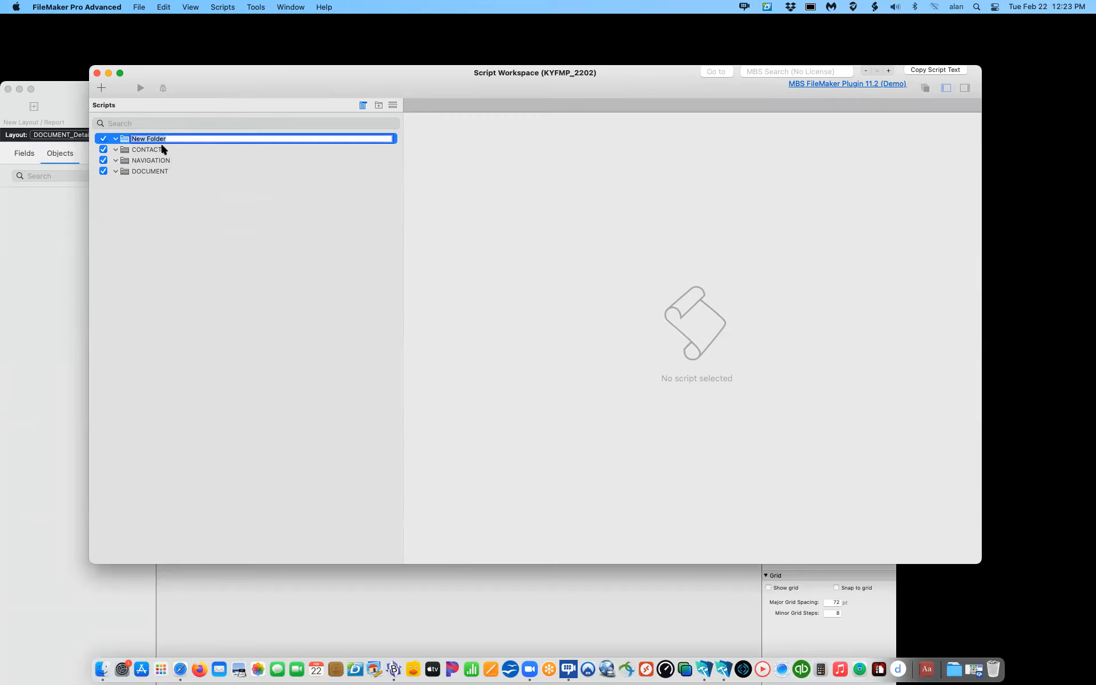
{"action": "type", "text": "FILE"}
{"action": "left_click", "coordinate": [129, 216]}
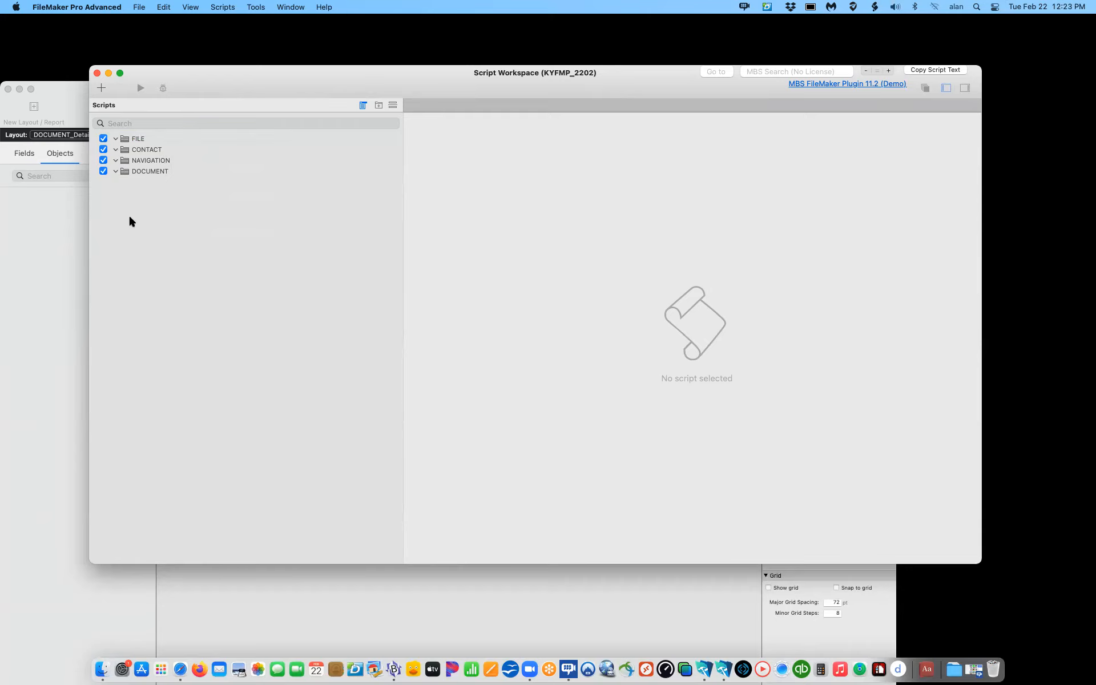
Step: Add LOGIN and USER folders, placing USER below LOGIN
{"action": "left_click", "coordinate": [377, 104]}
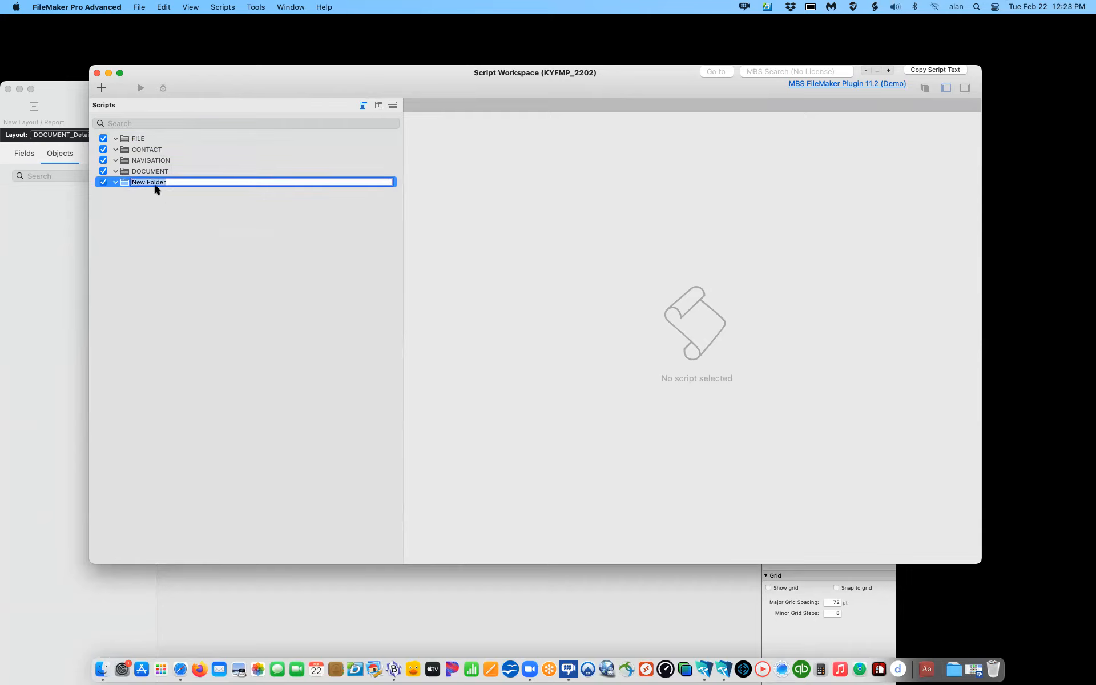
{"action": "type", "text": "LOGIN"}
{"action": "left_click", "coordinate": [378, 105]}
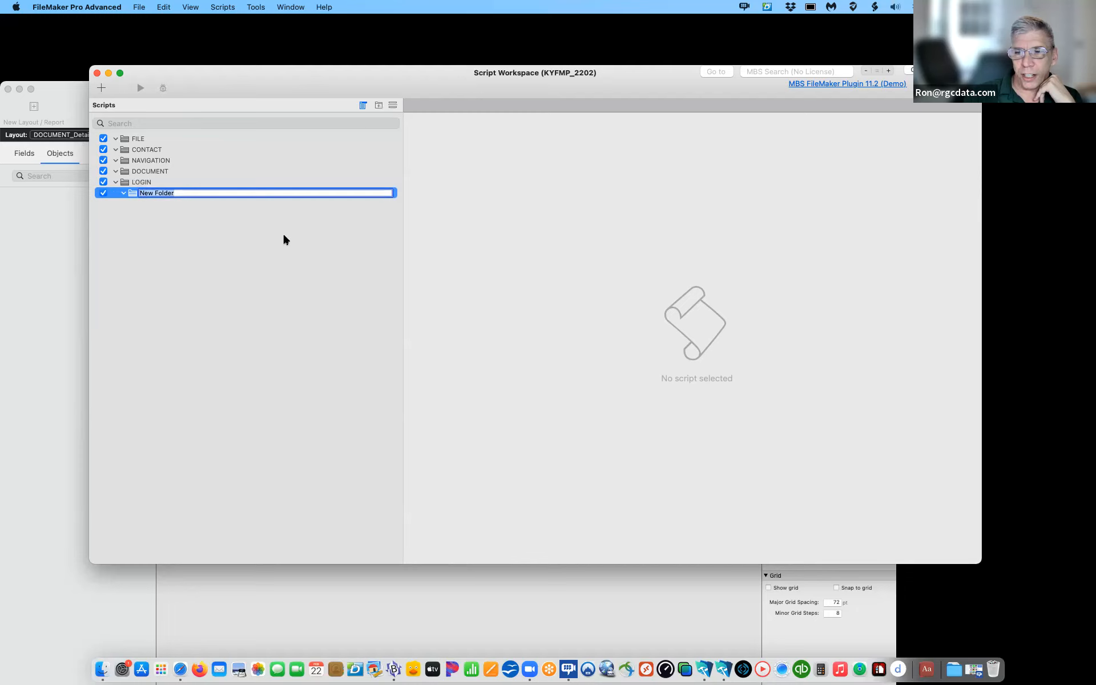
{"action": "left_click_drag", "start_coordinate": [129, 193], "coordinate": [124, 138]}
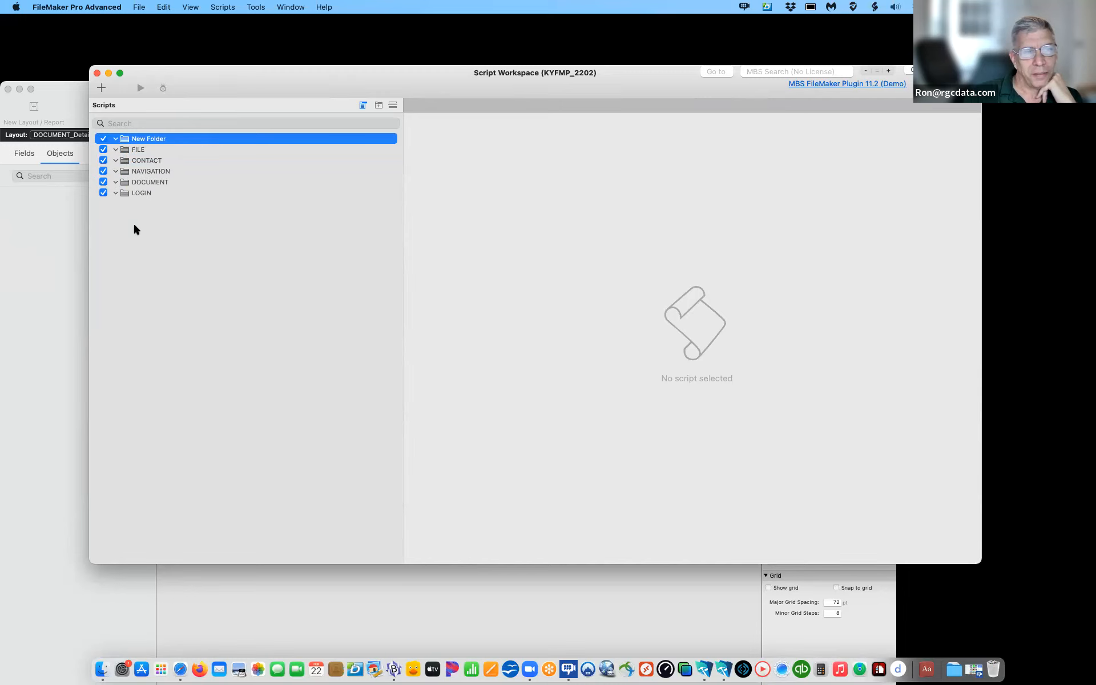
{"action": "left_click", "coordinate": [166, 138]}
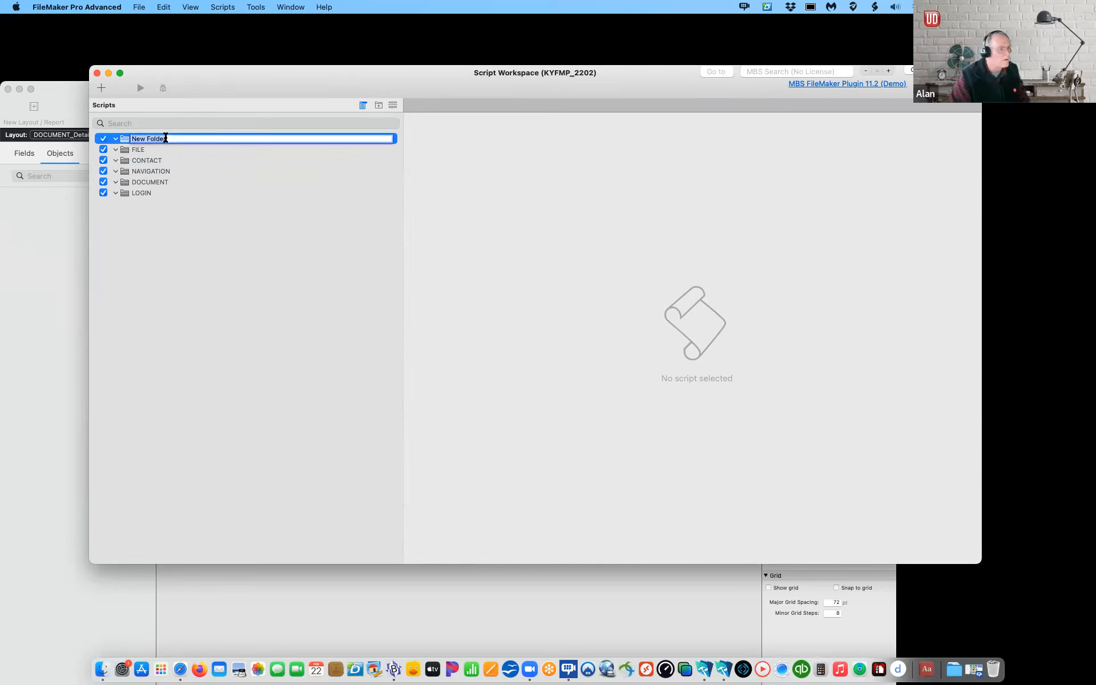
{"action": "type", "text": "USER"}
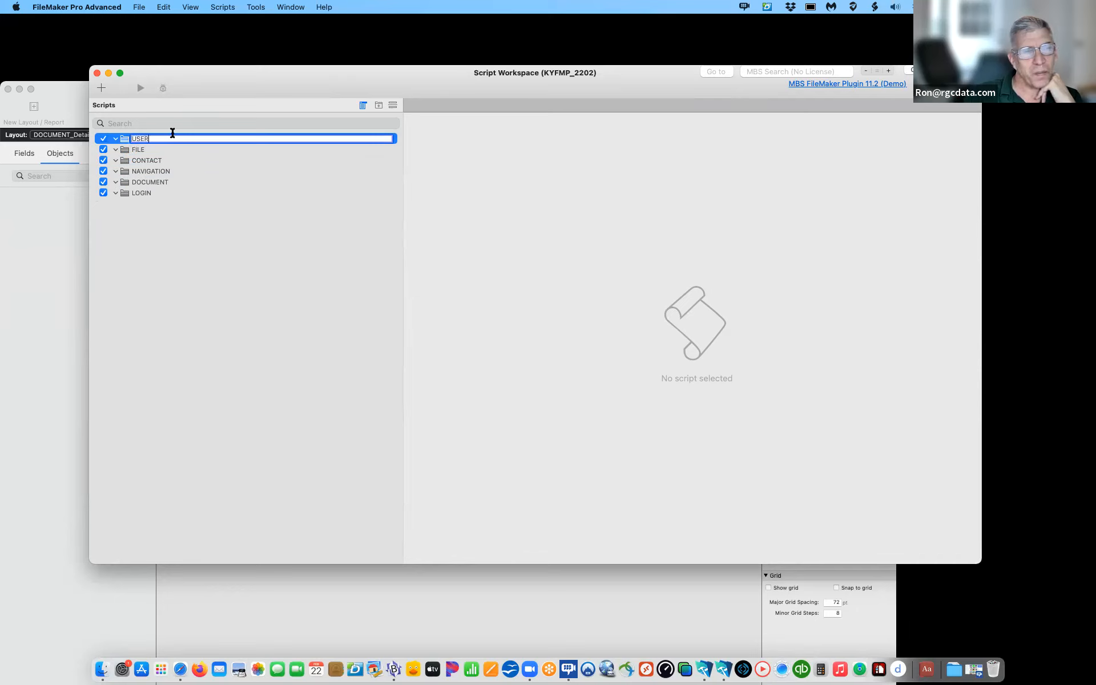
{"action": "left_click", "coordinate": [146, 264]}
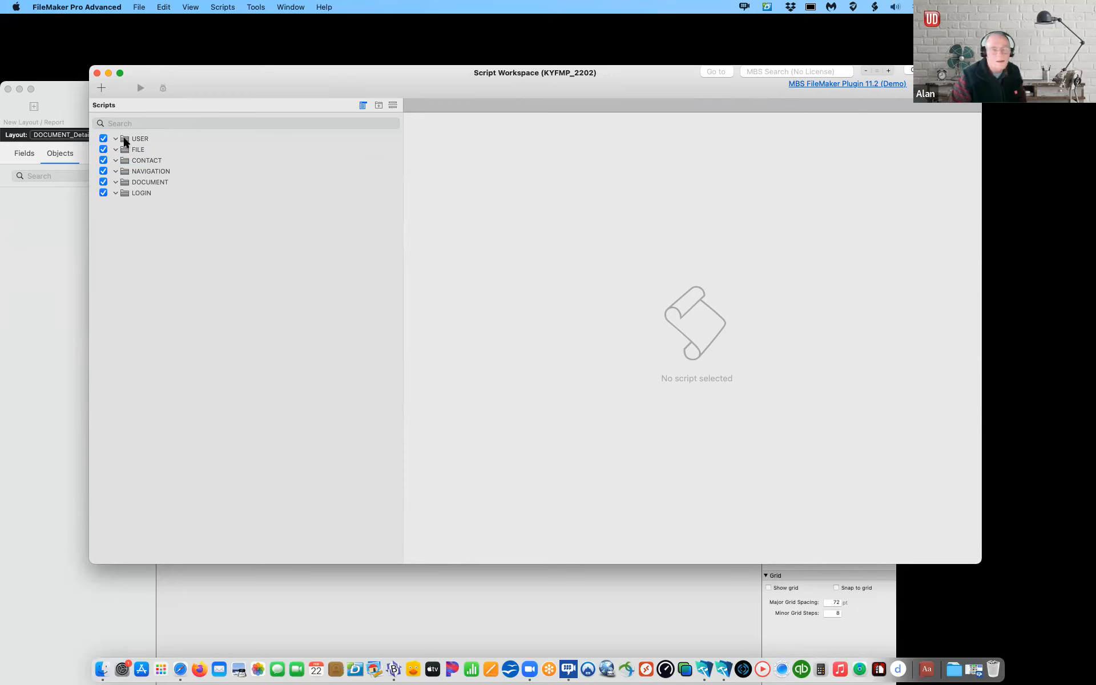
{"action": "left_click_drag", "start_coordinate": [124, 143], "coordinate": [122, 197]}
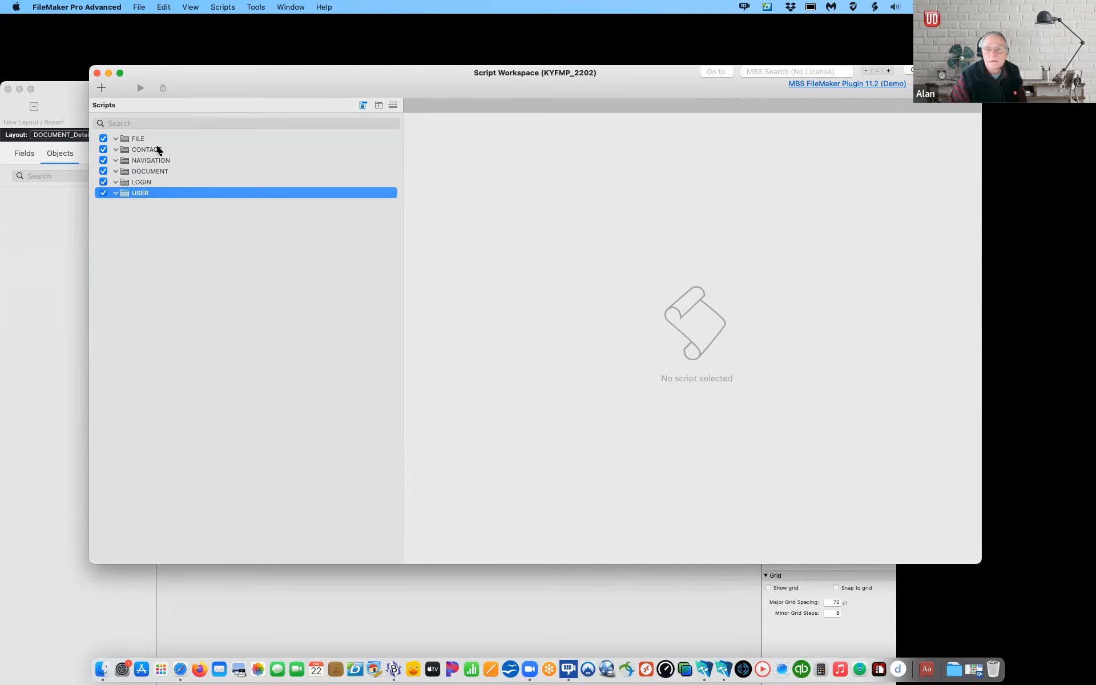
Step: Drag CONTACT, DOCUMENT and LOGIN into alphabetical order among the six folders
{"action": "left_click_drag", "start_coordinate": [130, 151], "coordinate": [125, 136]}
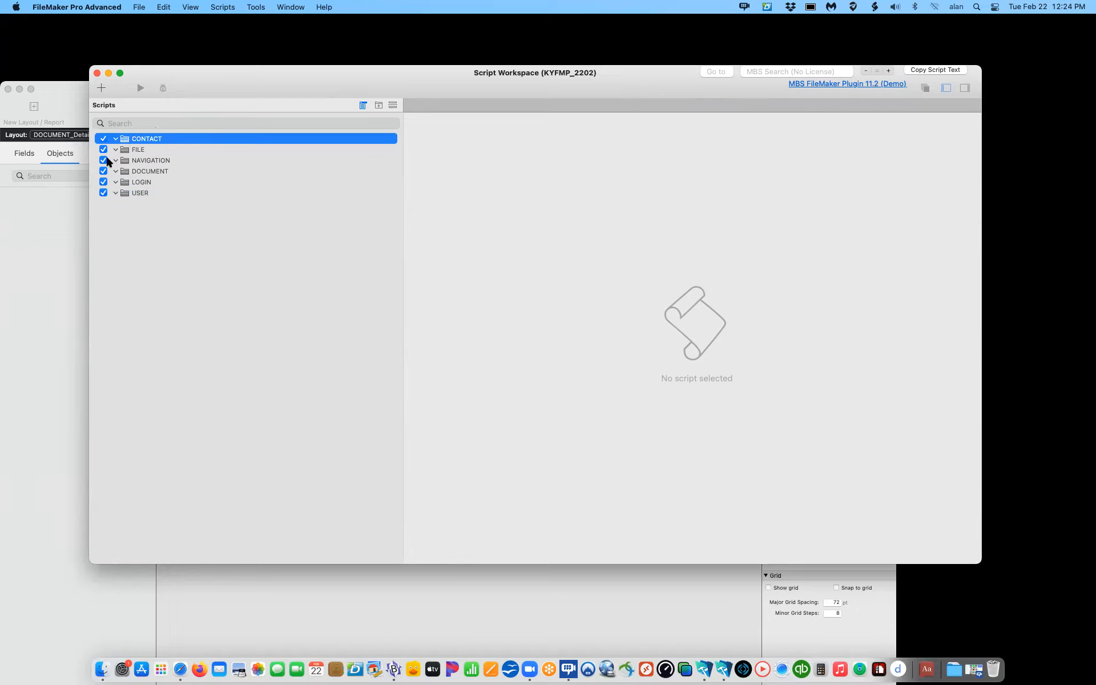
{"action": "left_click_drag", "start_coordinate": [124, 171], "coordinate": [121, 147]}
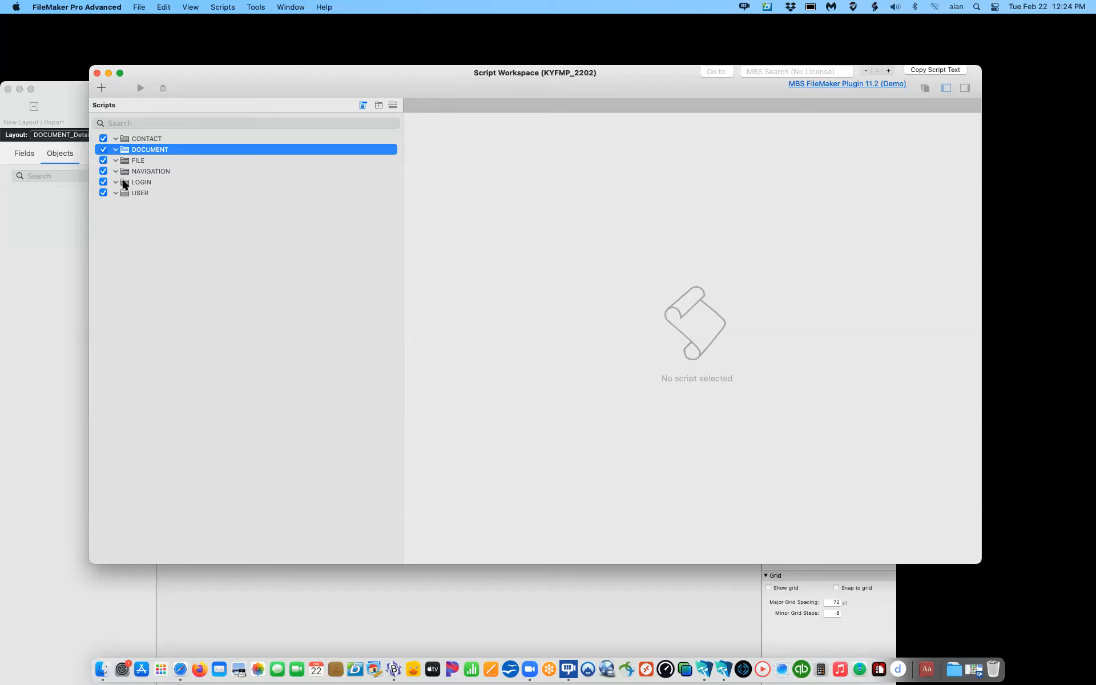
{"action": "left_click_drag", "start_coordinate": [122, 183], "coordinate": [122, 167]}
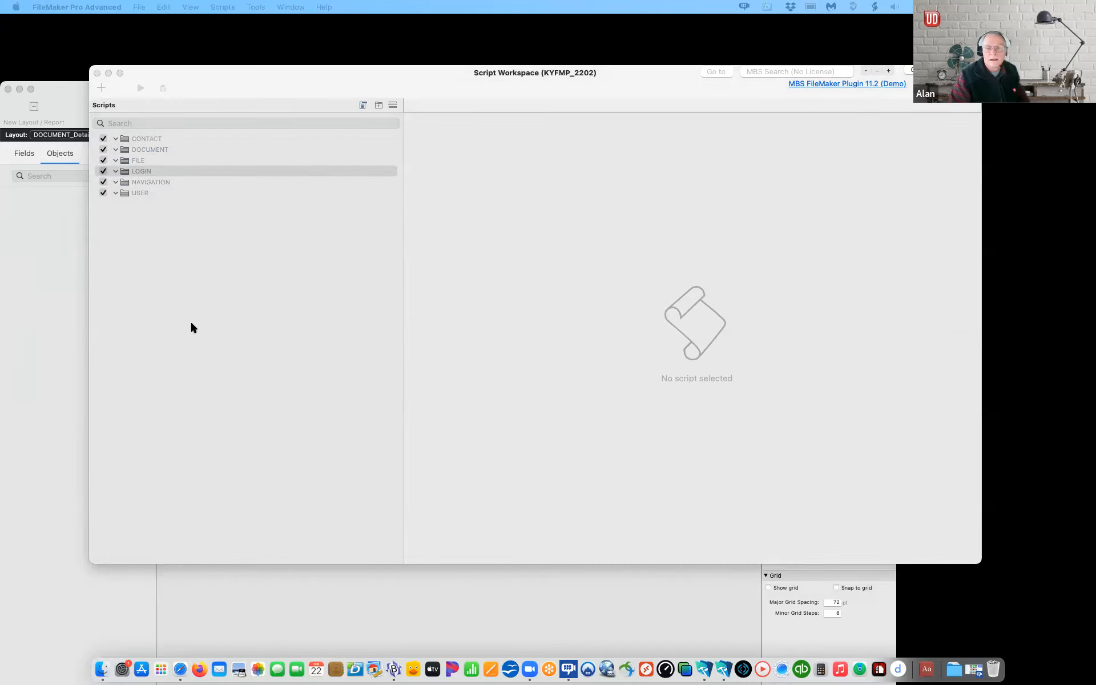
Step: Move the Script Workspace window up and to the left
{"action": "left_click", "coordinate": [170, 318]}
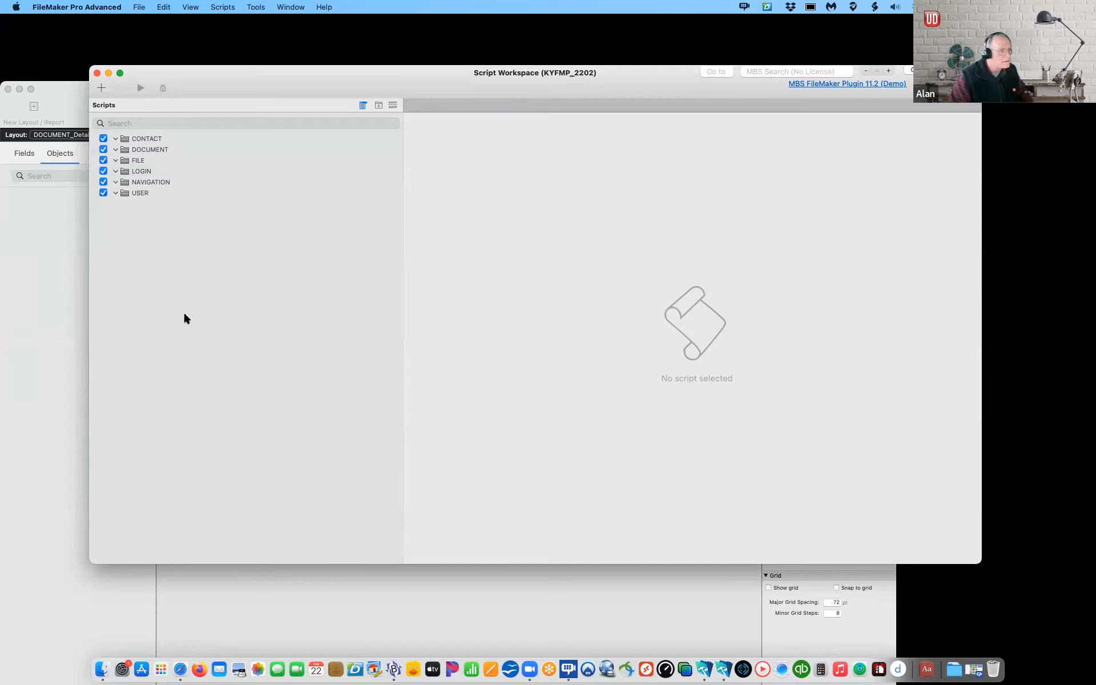
{"action": "left_click_drag", "start_coordinate": [379, 81], "coordinate": [325, 60]}
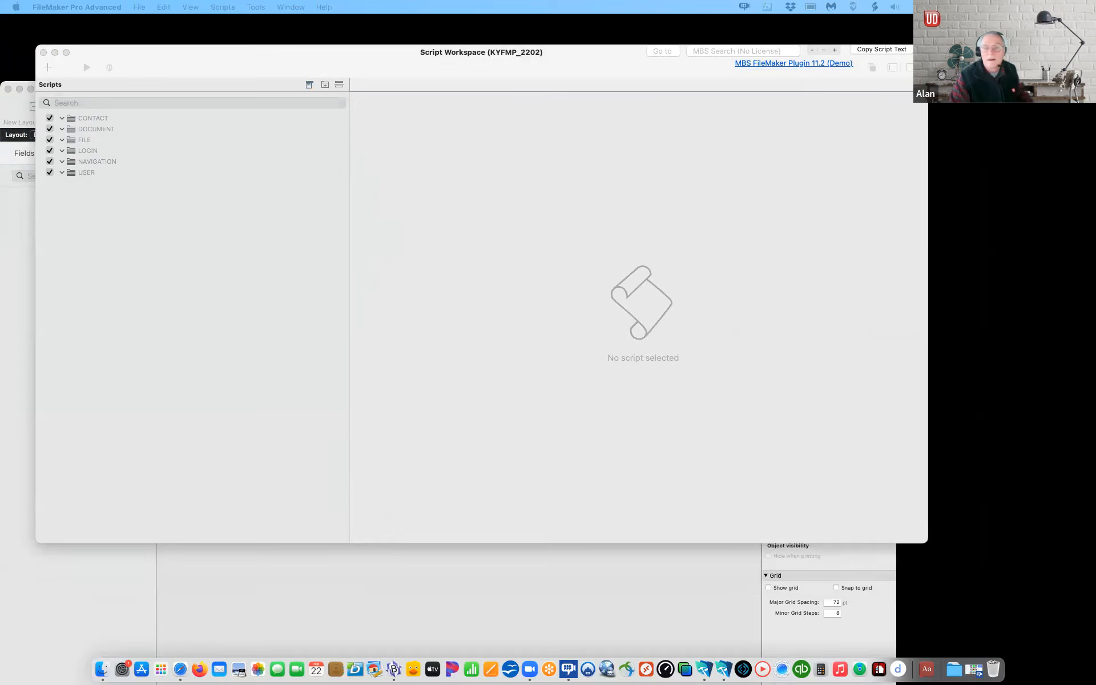
{"action": "left_click", "coordinate": [185, 228]}
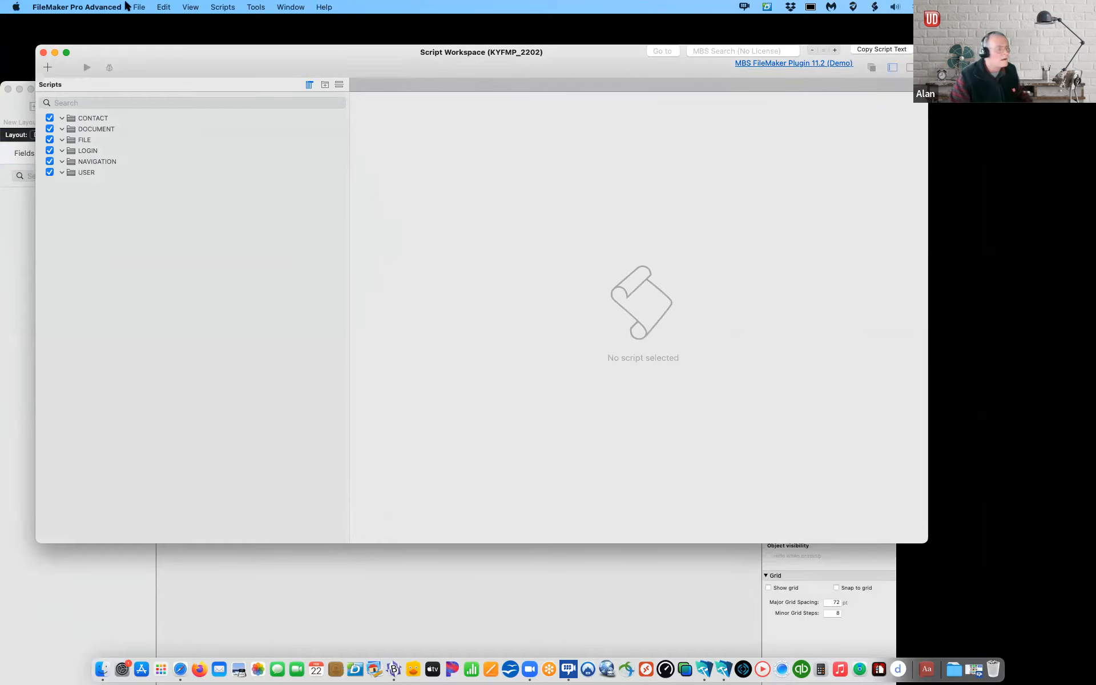
Step: Paste the copied NAV_HOME script and move it to the top of the list
{"action": "left_click", "coordinate": [162, 7]}
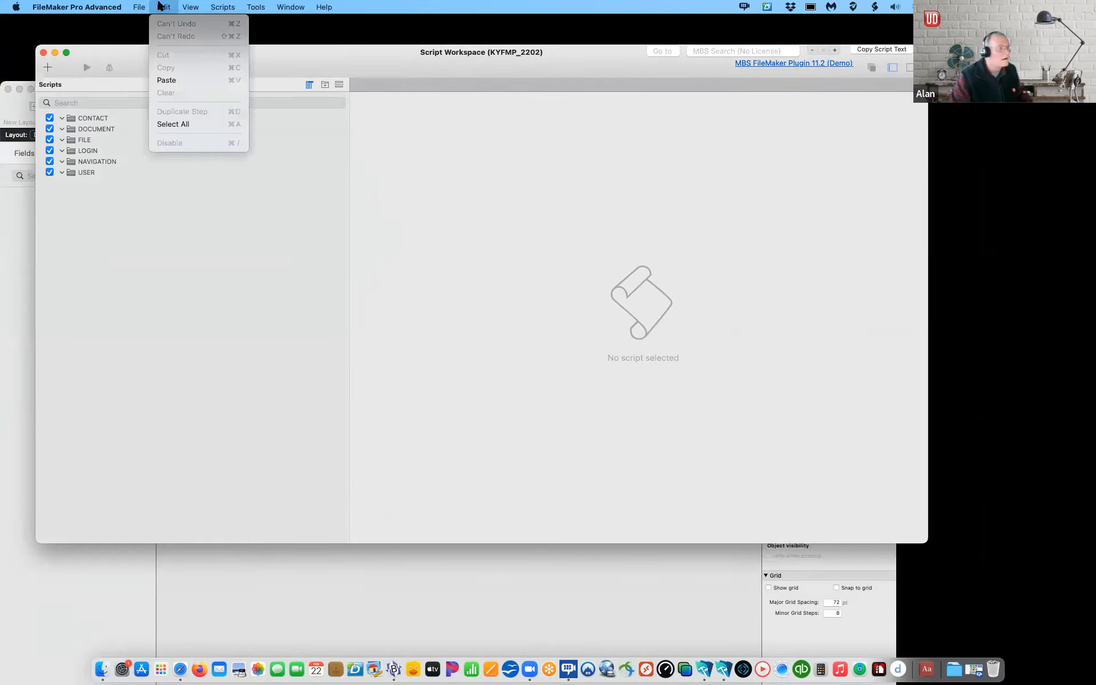
{"action": "left_click", "coordinate": [169, 80]}
{"action": "left_click_drag", "start_coordinate": [63, 189], "coordinate": [60, 113]}
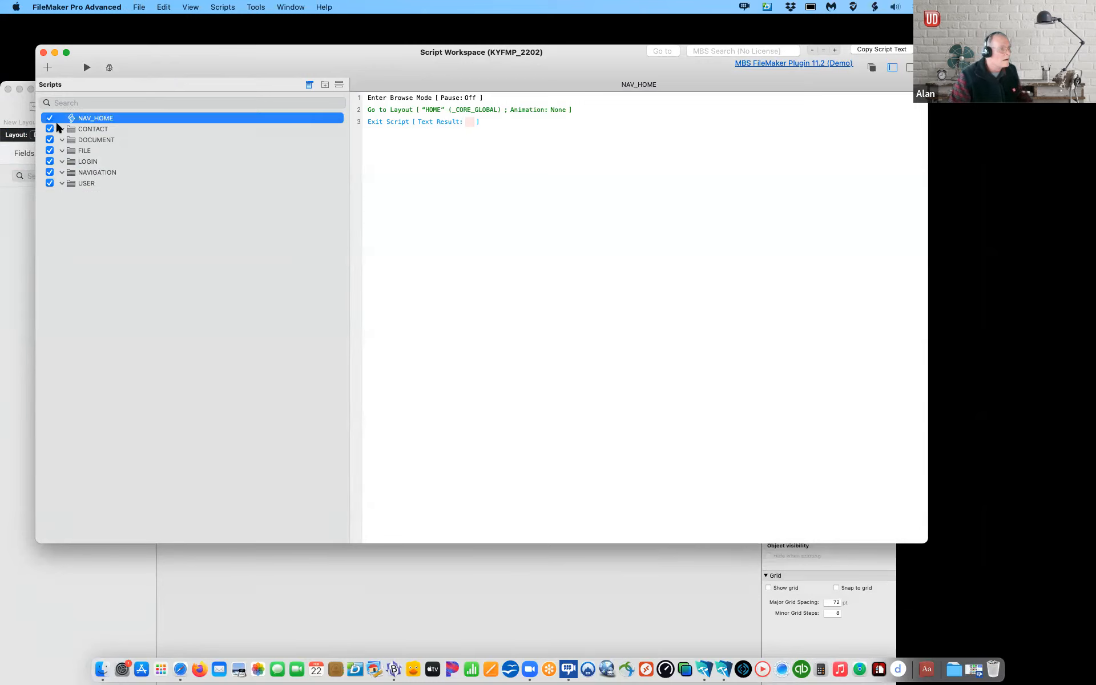
Step: Exclude CONTACT, DOCUMENT, FILE, LOGIN, NAVIGATION and USER folders from the Scripts menu
{"action": "left_click", "coordinate": [50, 129]}
{"action": "left_click", "coordinate": [50, 140]}
{"action": "left_click", "coordinate": [50, 150]}
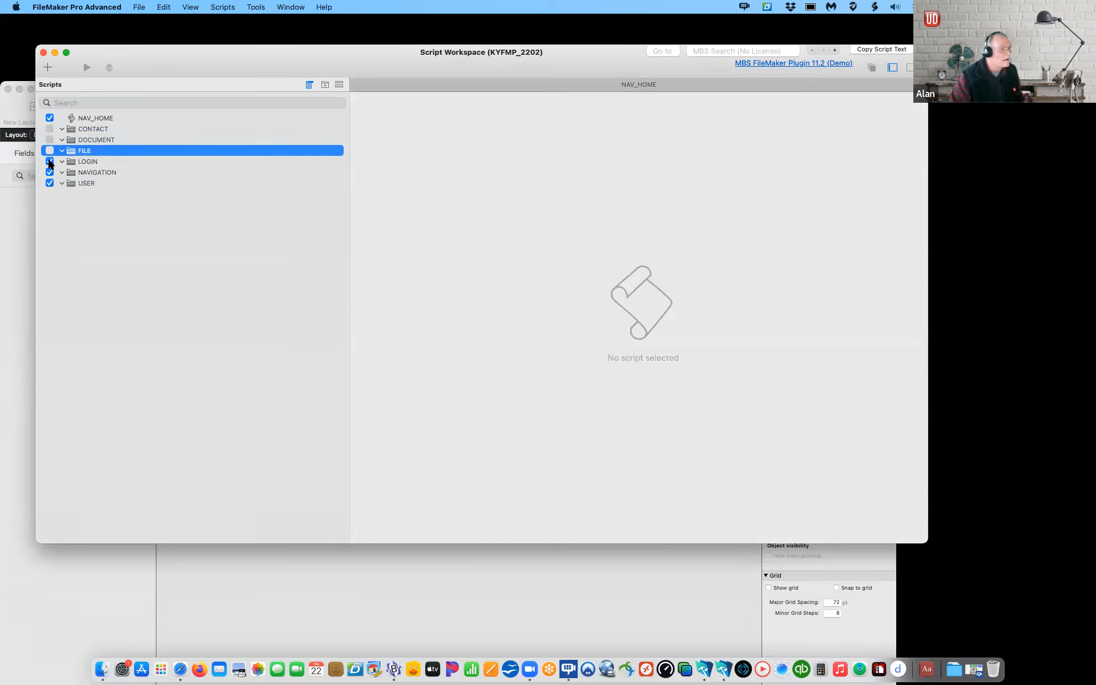
{"action": "left_click", "coordinate": [50, 162]}
{"action": "left_click", "coordinate": [49, 172]}
{"action": "left_click", "coordinate": [50, 183]}
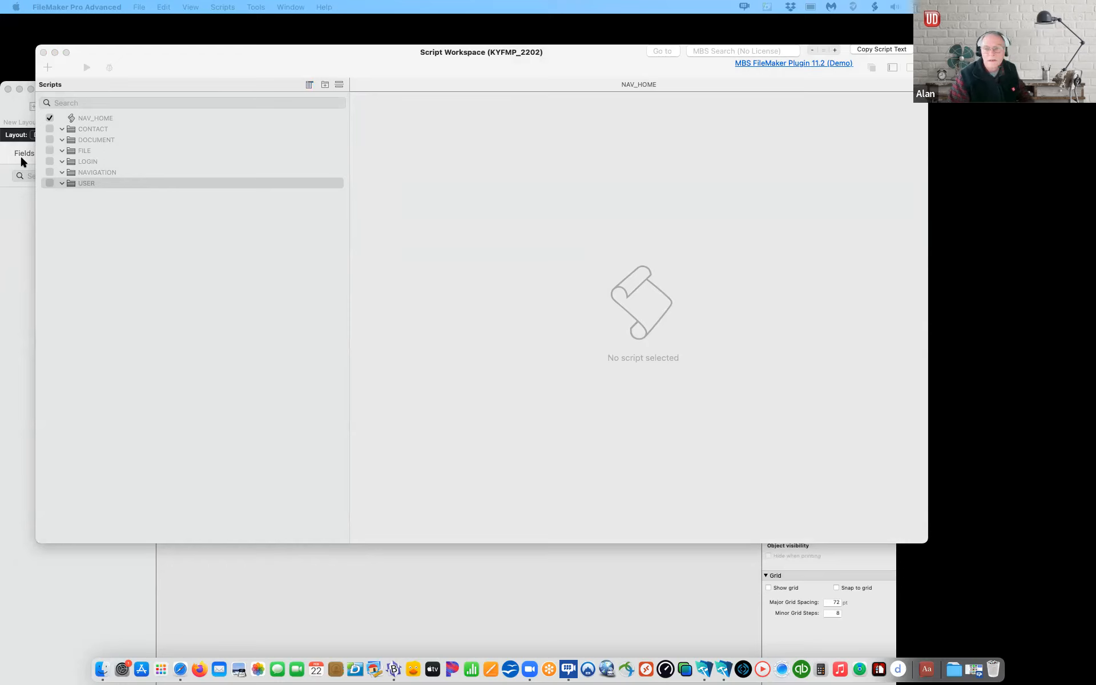
Step: Paste the copied scripts into the FILE, LOGIN, NAVIGATION and USER folders
{"action": "left_click", "coordinate": [73, 151]}
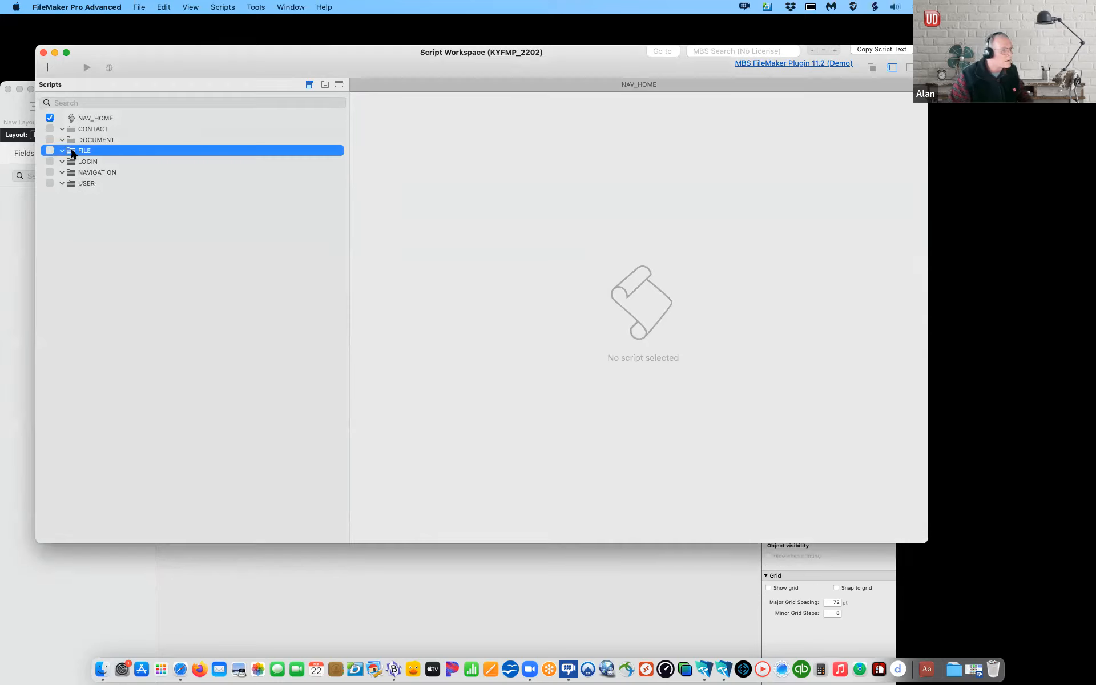
{"action": "key", "text": "super+v"}
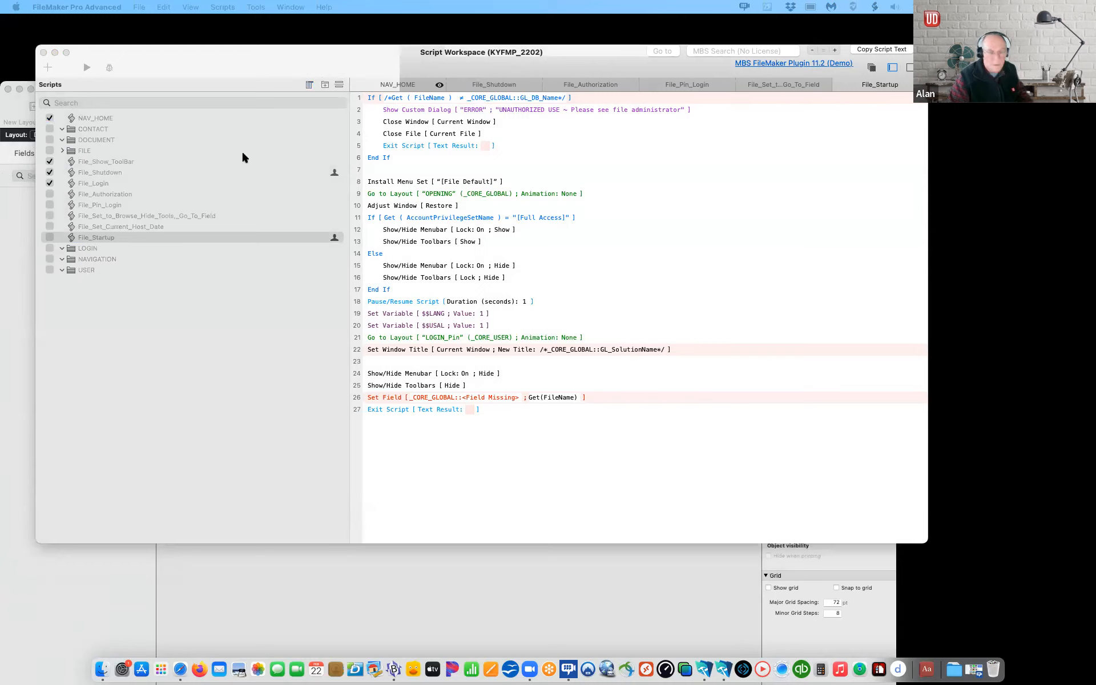
{"action": "left_click", "coordinate": [64, 251]}
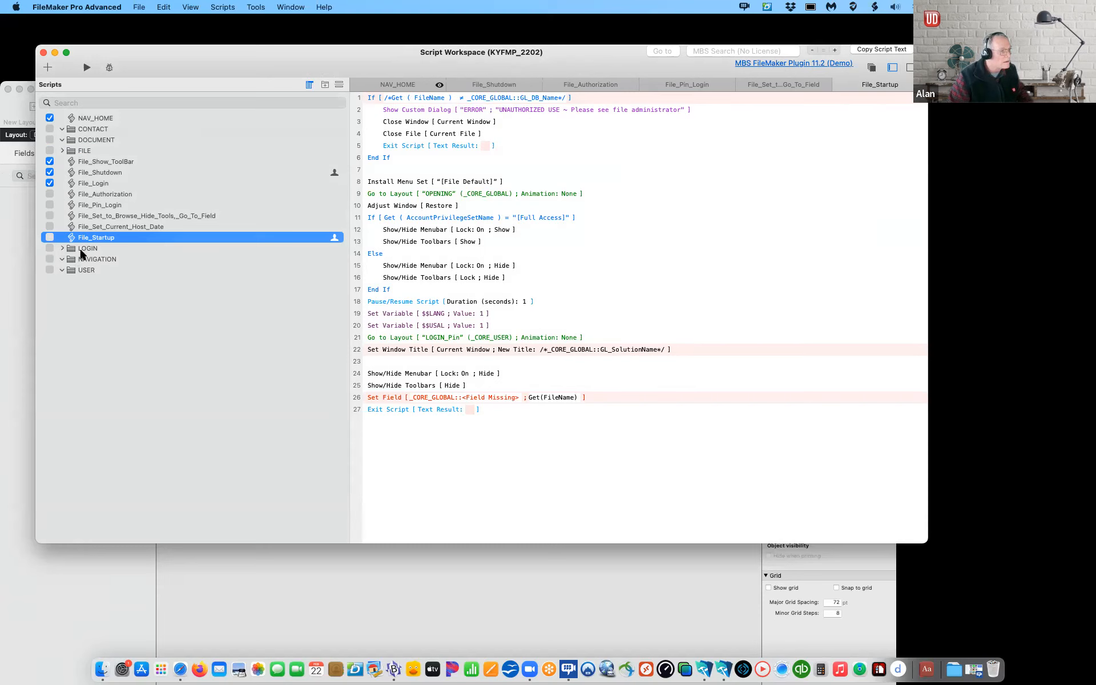
{"action": "left_click", "coordinate": [73, 251]}
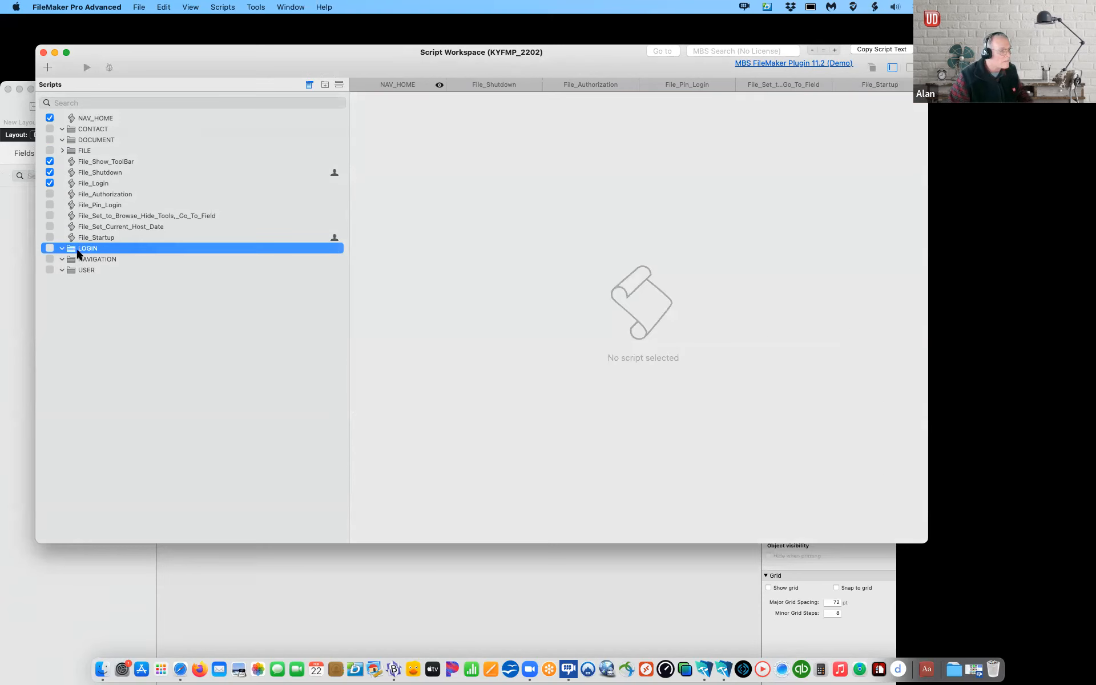
{"action": "key", "text": "super+v"}
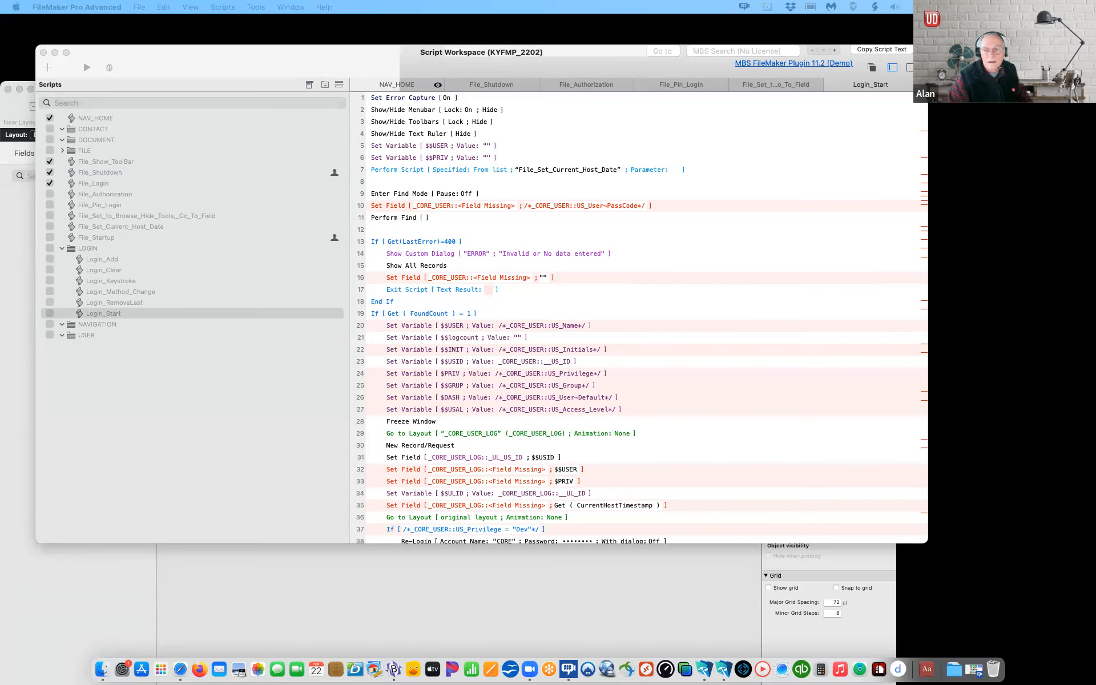
{"action": "left_click", "coordinate": [68, 327]}
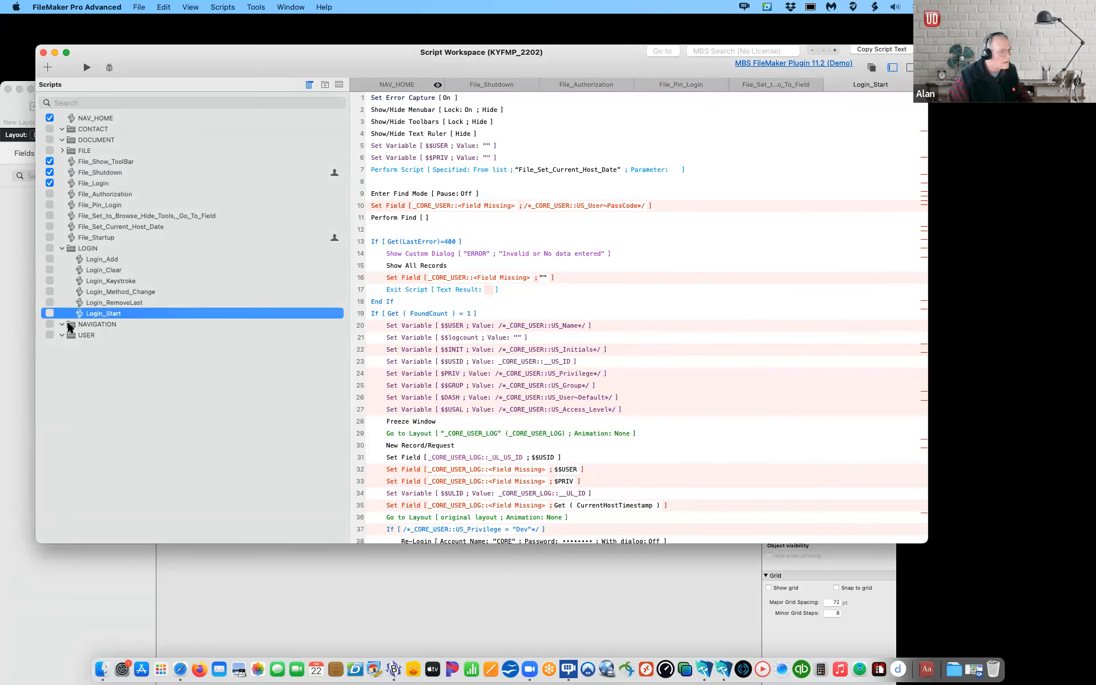
{"action": "left_click", "coordinate": [70, 327]}
{"action": "key", "text": "super+v"}
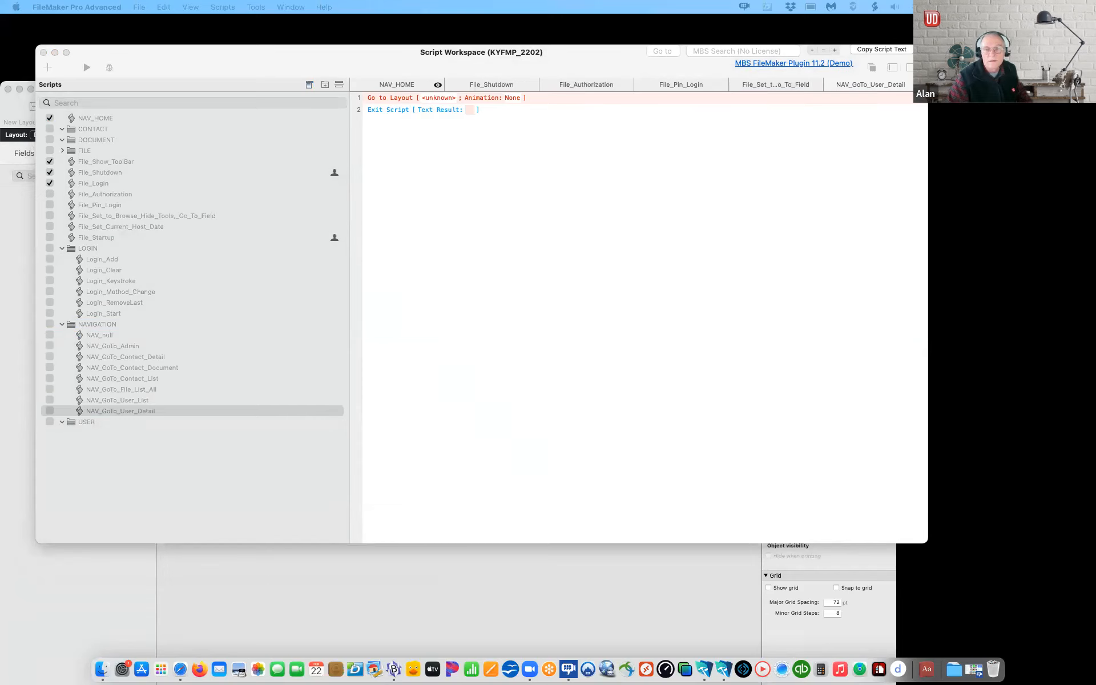
{"action": "left_click", "coordinate": [80, 421]}
{"action": "left_click", "coordinate": [81, 421]}
{"action": "key", "text": "super+v"}
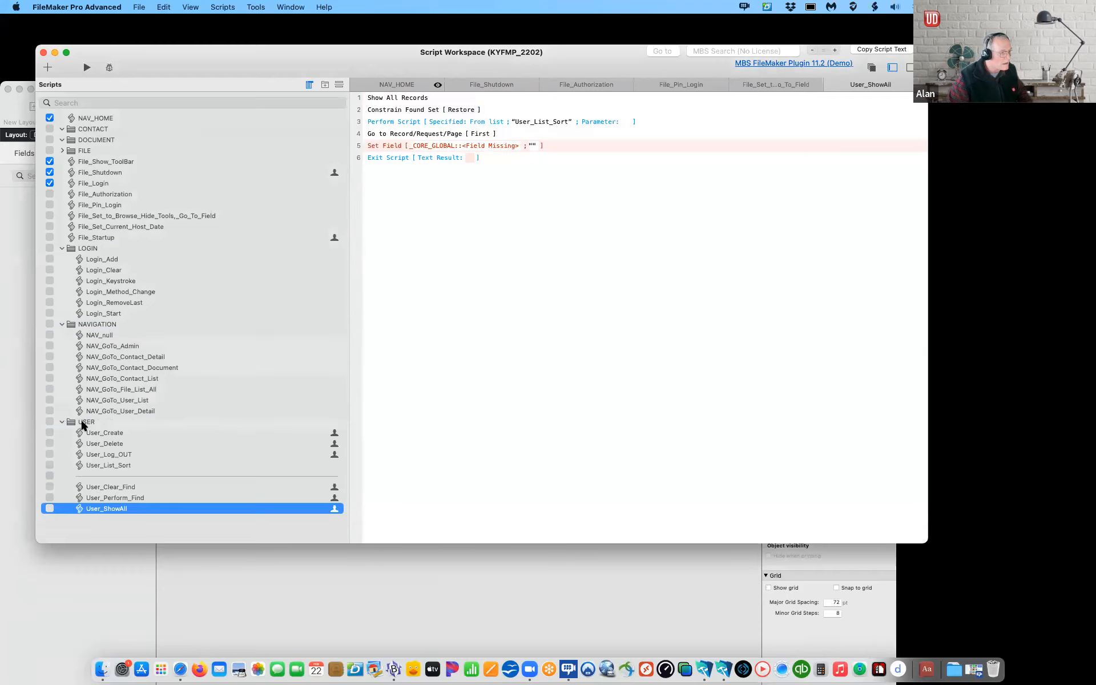
Step: Collapse the folders and move the eight File_ scripts, File_Show_ToolBar to File_Startup, into FILE
{"action": "left_click", "coordinate": [61, 422]}
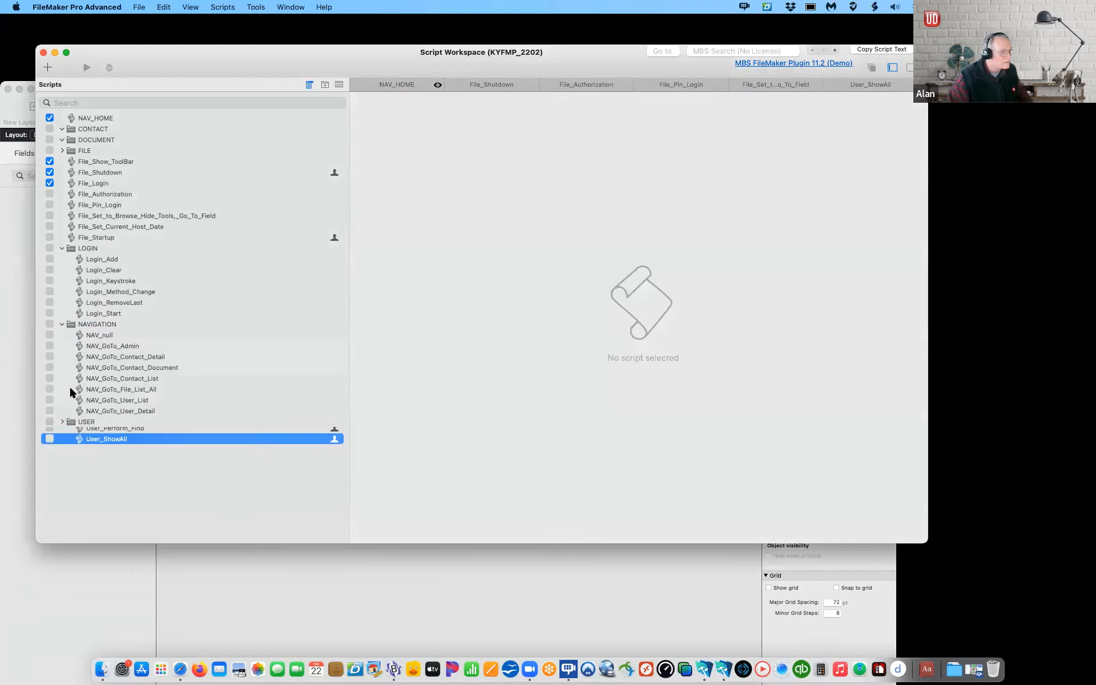
{"action": "left_click", "coordinate": [62, 324]}
{"action": "left_click", "coordinate": [61, 248]}
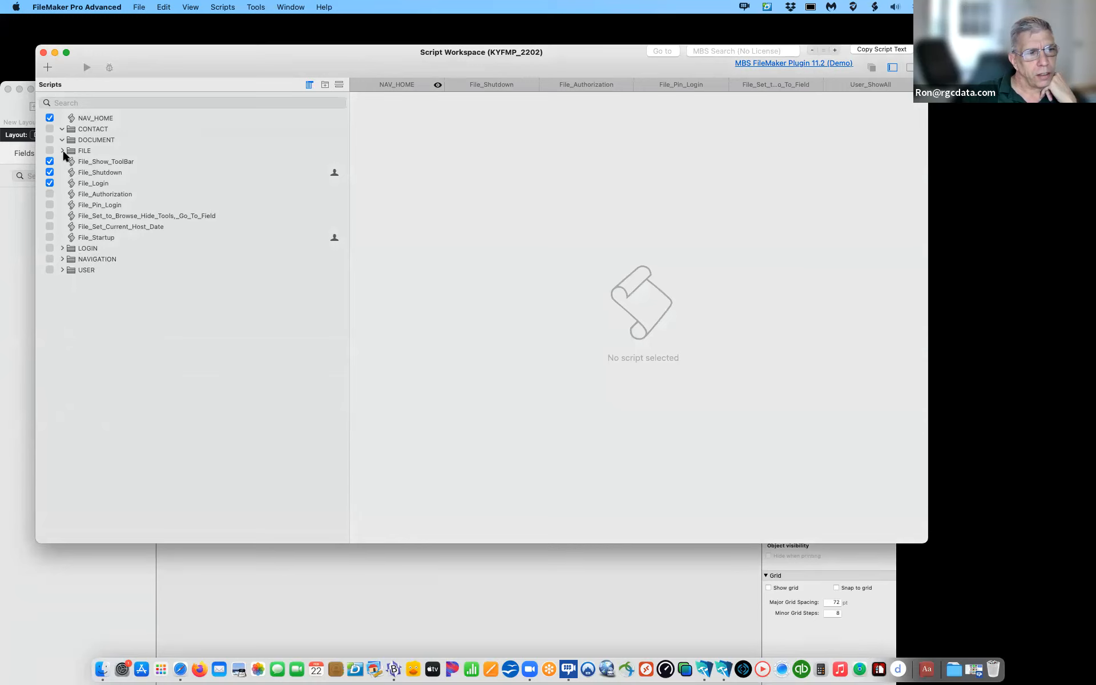
{"action": "left_click", "coordinate": [74, 162]}
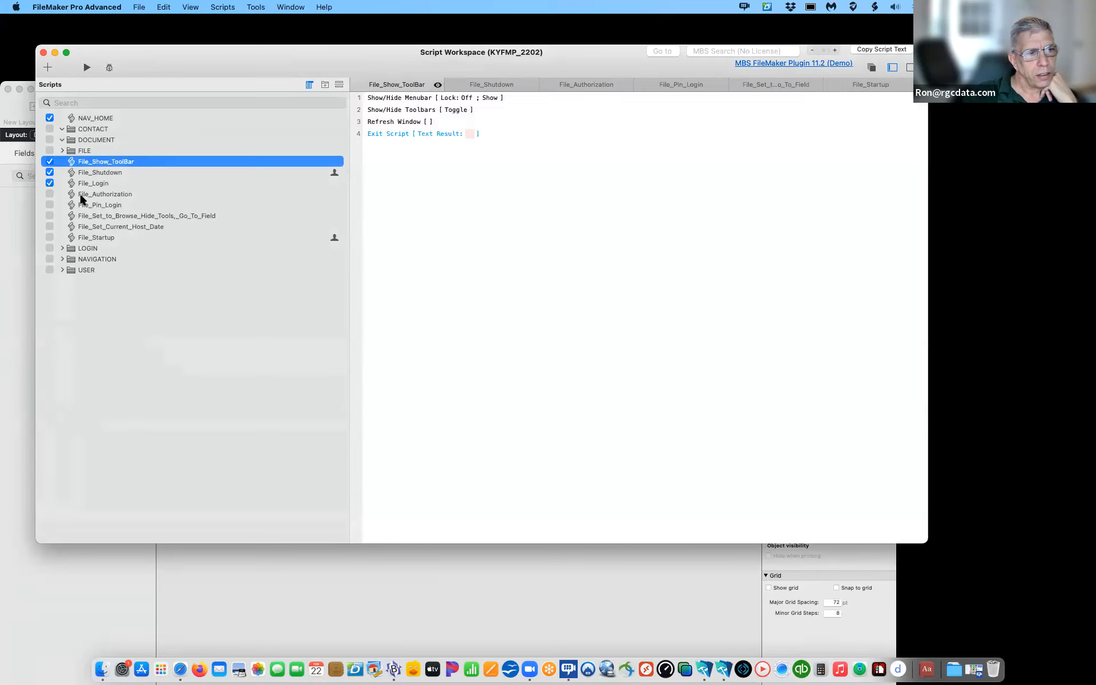
{"action": "left_click", "coordinate": [89, 238], "text": "shift"}
{"action": "mouse_move", "coordinate": [85, 163]}
{"action": "left_mouse_down"}
{"action": "mouse_move", "coordinate": [85, 153]}
{"action": "mouse_move", "coordinate": [68, 153]}
{"action": "left_mouse_up"}
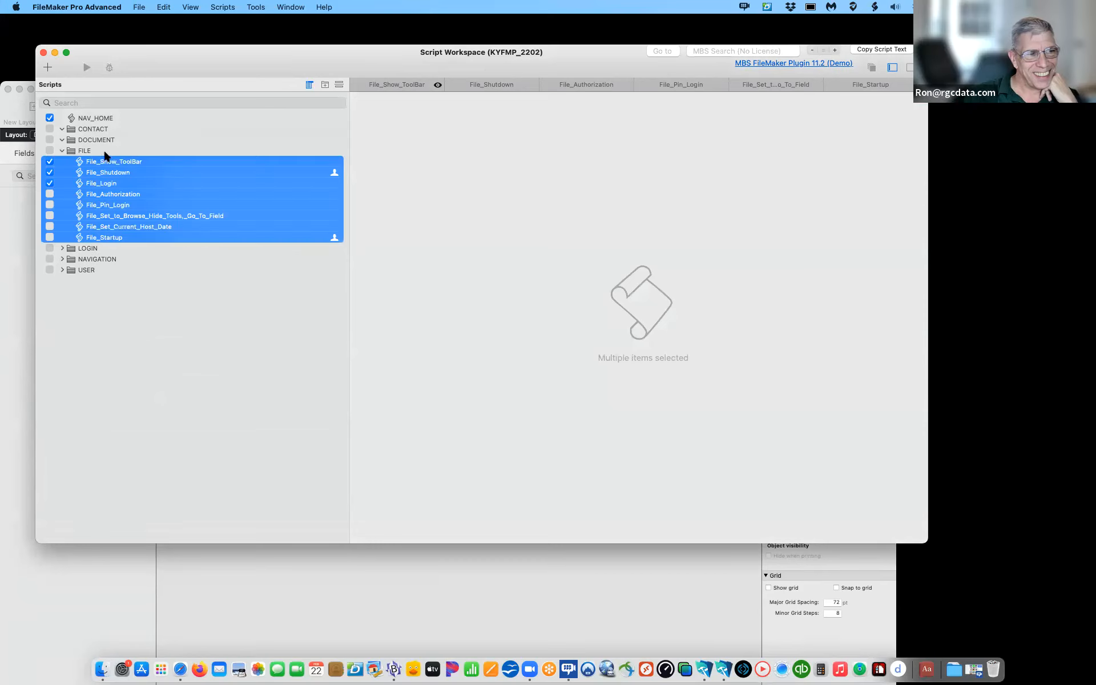
{"action": "left_click", "coordinate": [61, 151]}
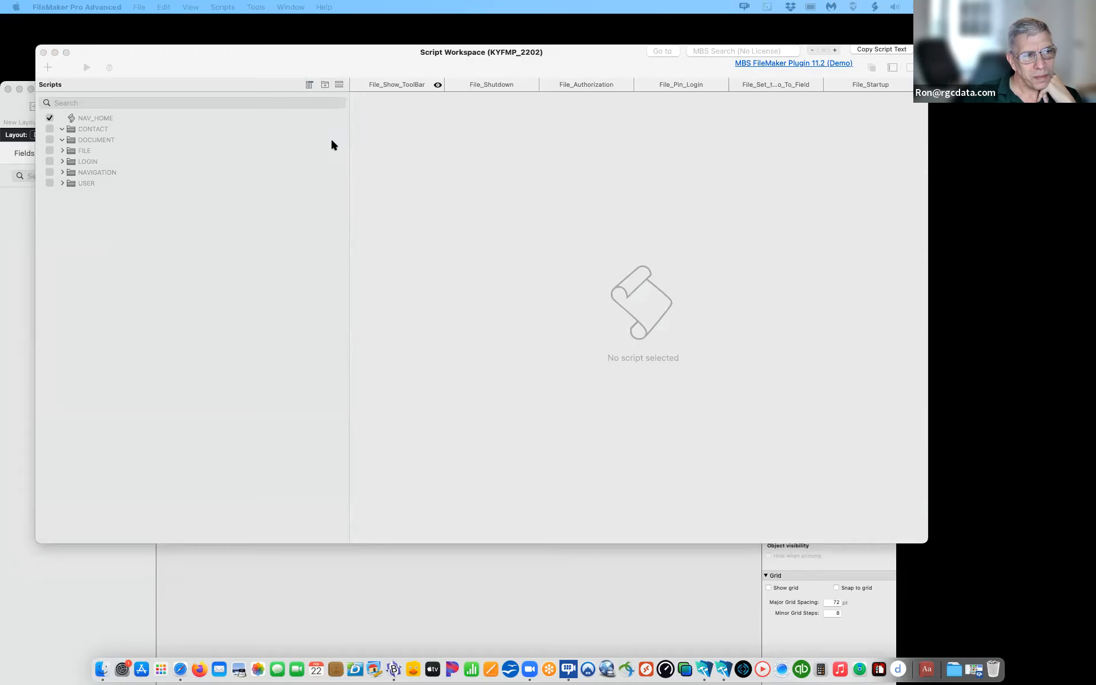
Step: Paste the four Document scripts into the DOCUMENT folder and collapse it
{"action": "left_click", "coordinate": [92, 142]}
{"action": "left_click", "coordinate": [92, 142]}
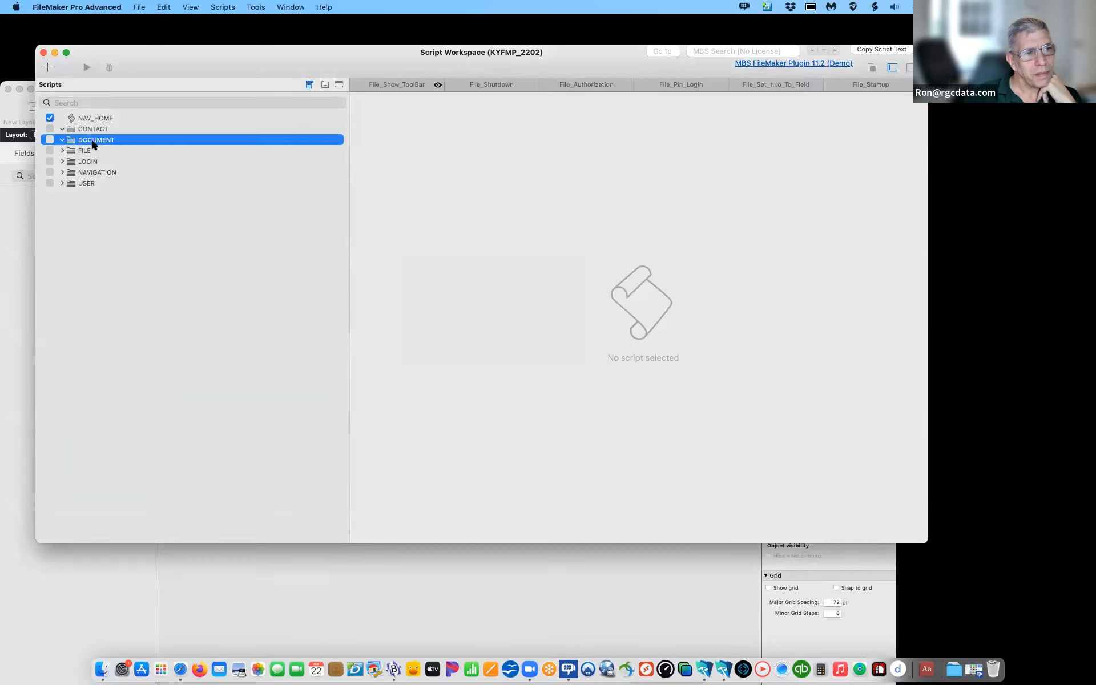
{"action": "key", "text": "super+v"}
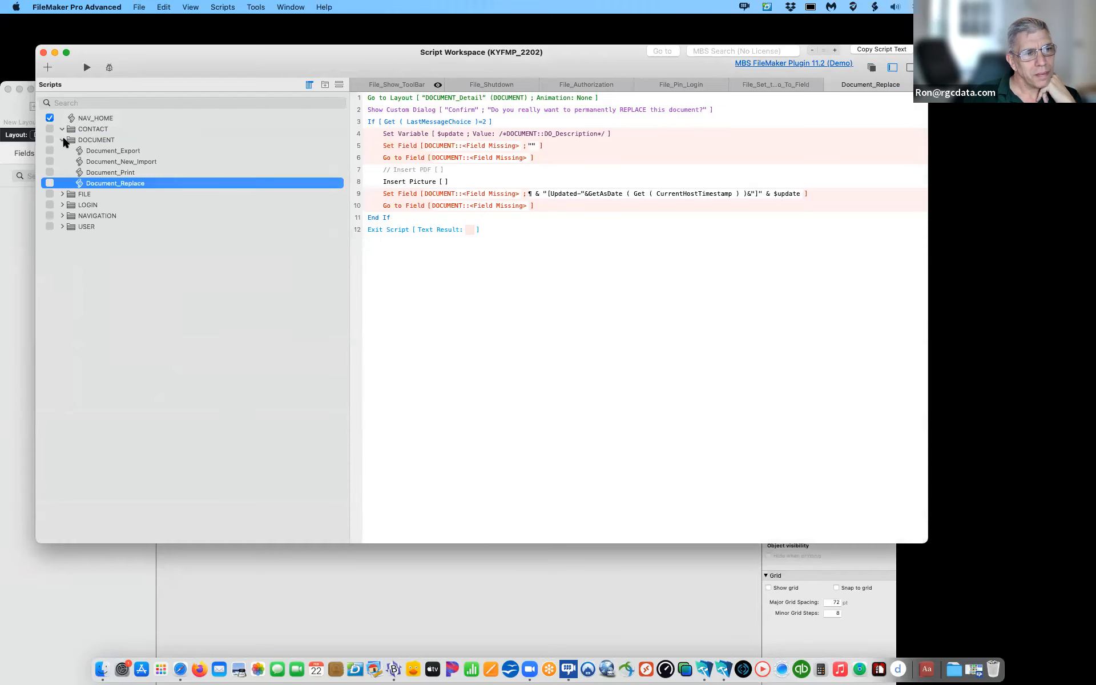
{"action": "left_click", "coordinate": [62, 140]}
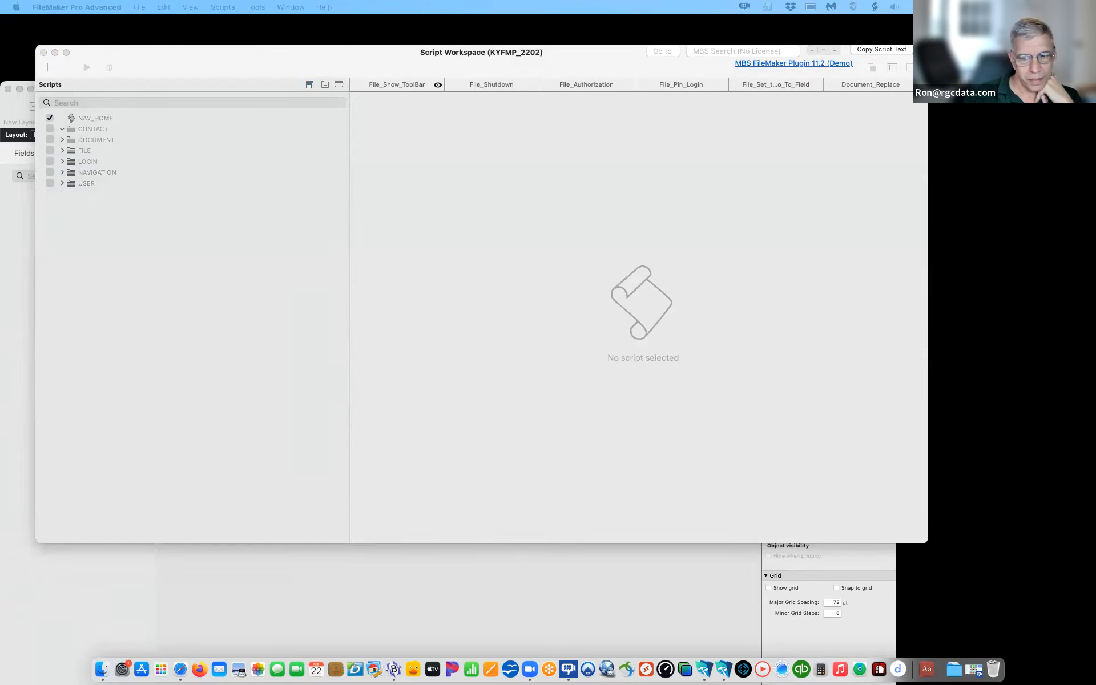
Step: Expand the CONTACT folder to check its scripts, then collapse it
{"action": "left_click", "coordinate": [81, 133]}
{"action": "left_click", "coordinate": [80, 130]}
{"action": "left_click", "coordinate": [63, 129]}
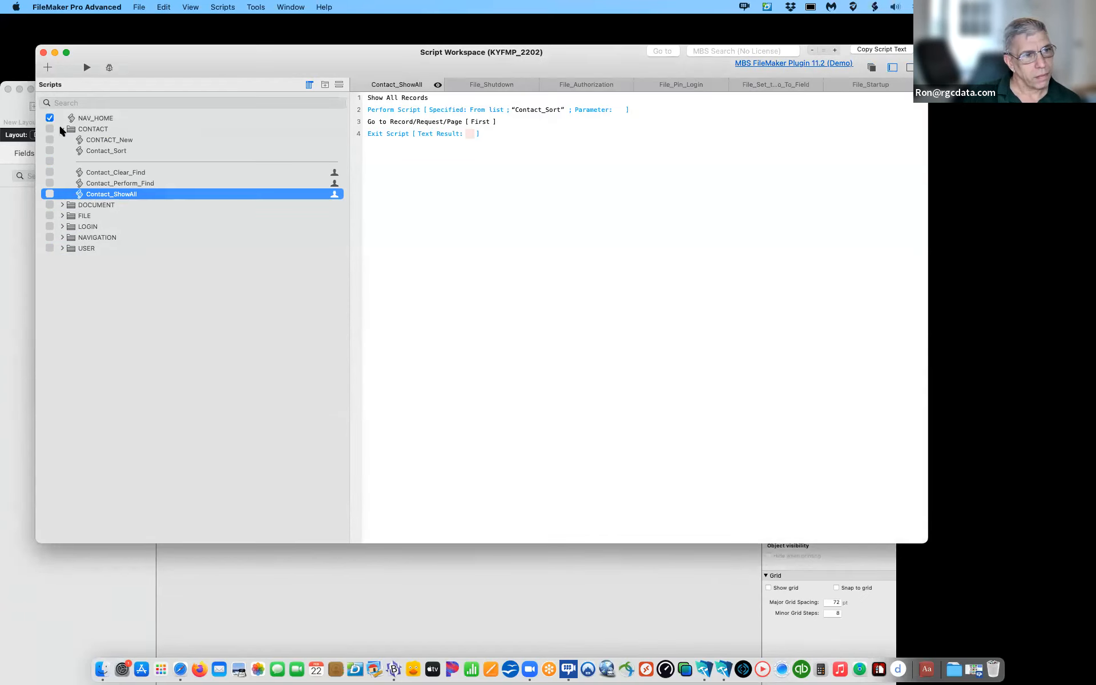
{"action": "left_click", "coordinate": [62, 129]}
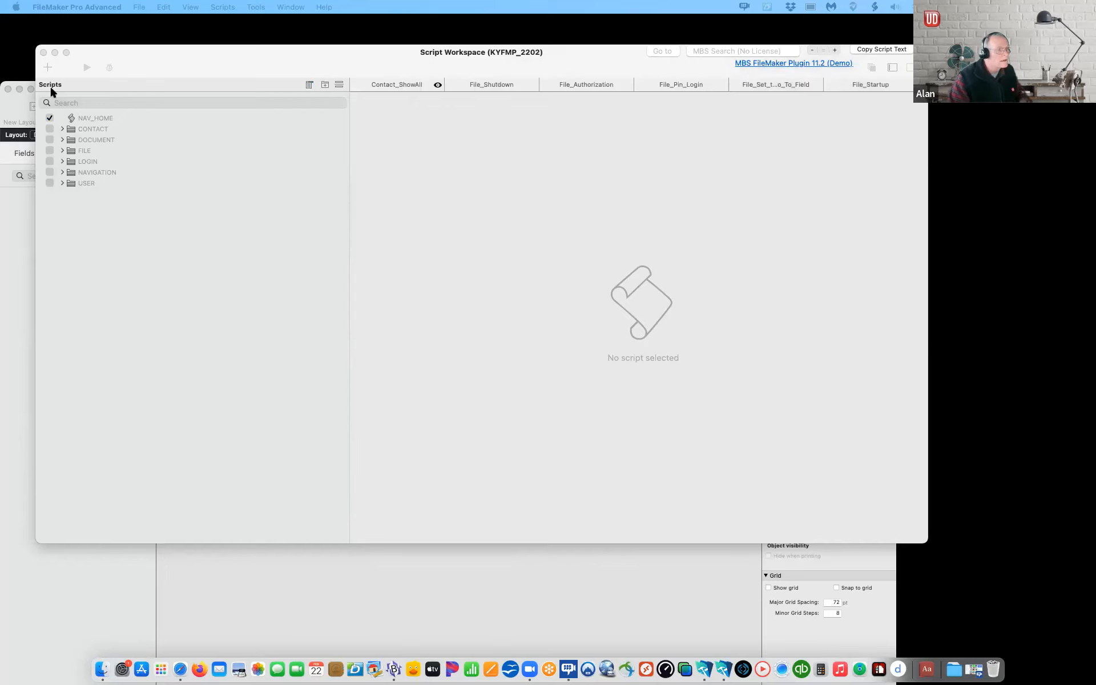
Step: Close the Script Workspace and reopen it from the Scripts menu
{"action": "left_click", "coordinate": [43, 53]}
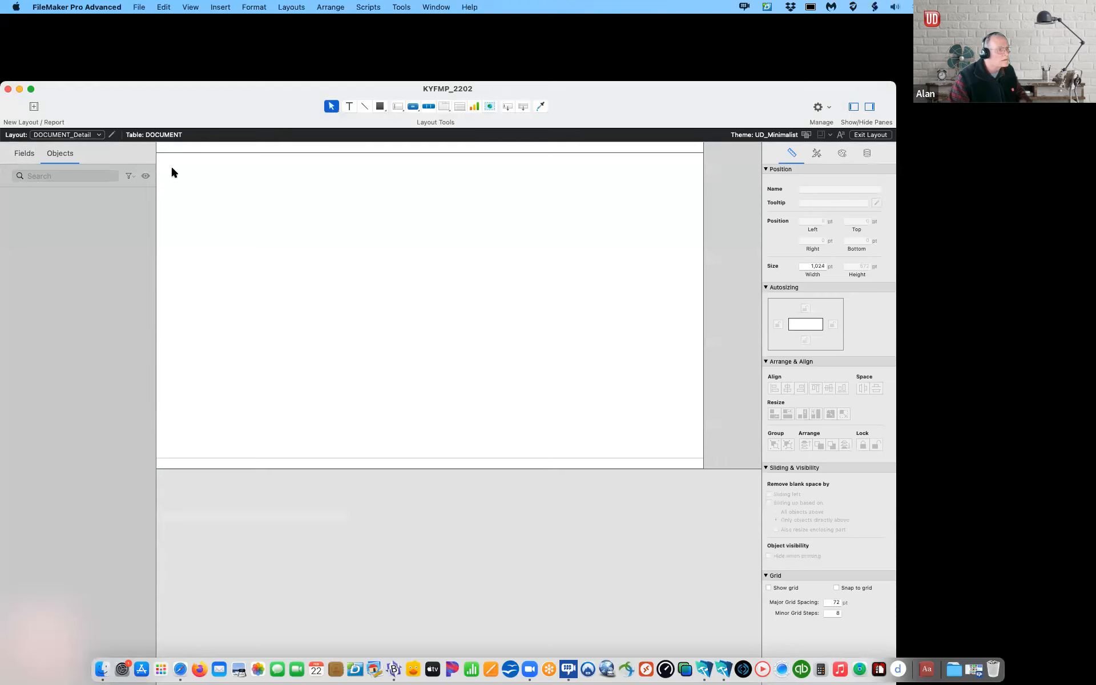
{"action": "left_click", "coordinate": [368, 7]}
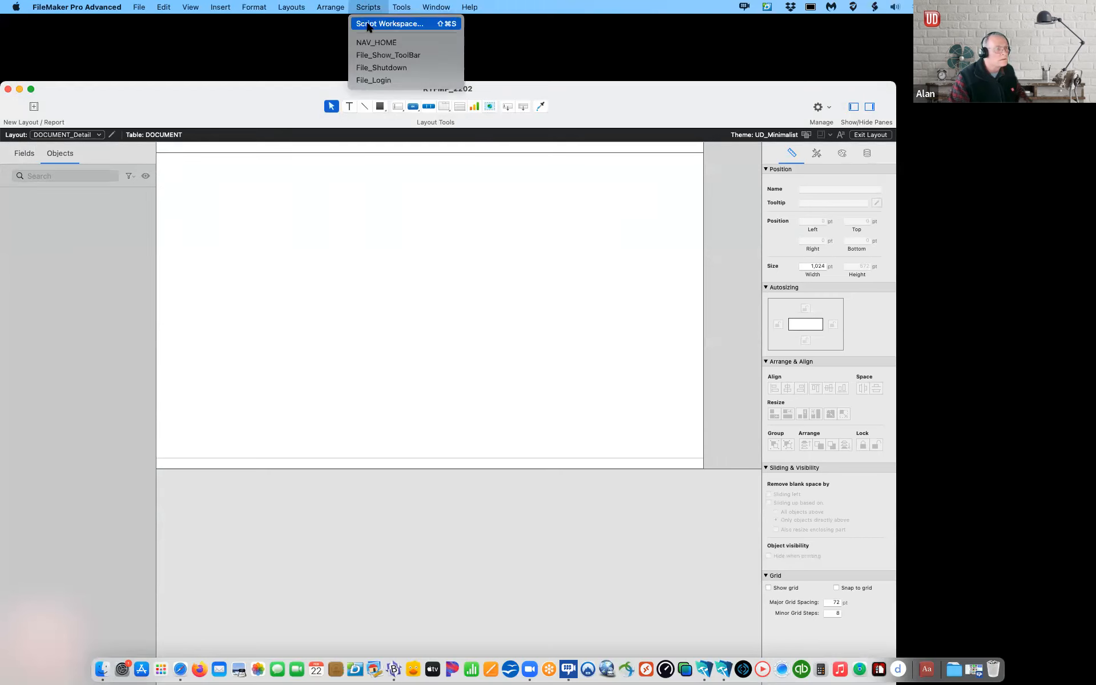
{"action": "left_click", "coordinate": [371, 22]}
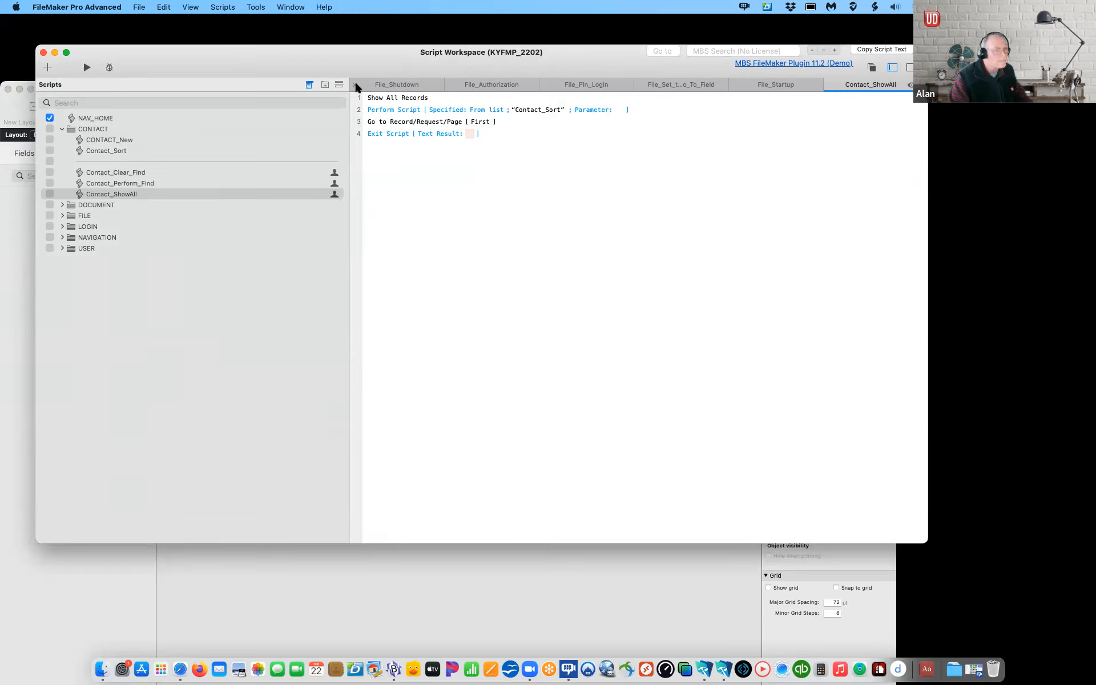
Step: Close the File_Shutdown tab and every other extra script tab until one remains
{"action": "left_click", "coordinate": [355, 85]}
{"action": "left_click", "coordinate": [355, 85]}
{"action": "left_click", "coordinate": [355, 85]}
{"action": "left_click", "coordinate": [355, 85]}
{"action": "left_click", "coordinate": [355, 85]}
{"action": "left_click", "coordinate": [355, 85]}
{"action": "left_click", "coordinate": [355, 85]}
{"action": "left_click", "coordinate": [355, 85]}
{"action": "left_click", "coordinate": [355, 86]}
{"action": "left_click", "coordinate": [355, 85]}
{"action": "left_click", "coordinate": [355, 85]}
{"action": "left_click", "coordinate": [355, 85]}
{"action": "left_click", "coordinate": [355, 85]}
{"action": "left_click", "coordinate": [355, 85]}
{"action": "left_click", "coordinate": [355, 85]}
{"action": "left_click", "coordinate": [355, 85]}
{"action": "left_click", "coordinate": [355, 85]}
{"action": "left_click", "coordinate": [355, 85]}
{"action": "left_click", "coordinate": [355, 85]}
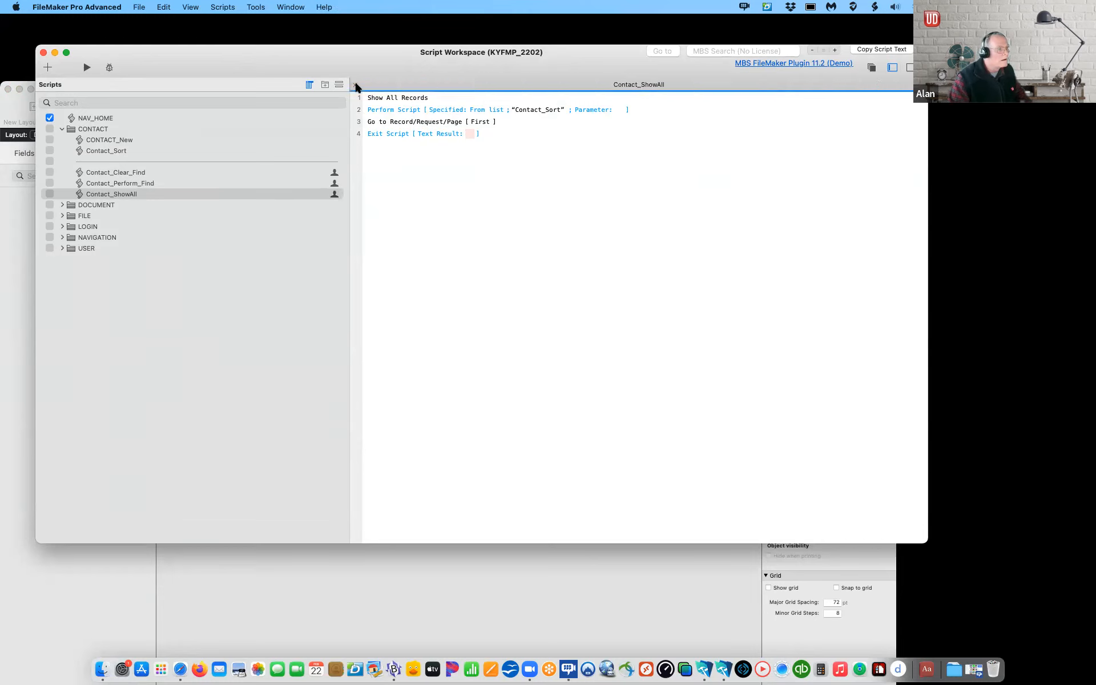
{"action": "left_click", "coordinate": [355, 85]}
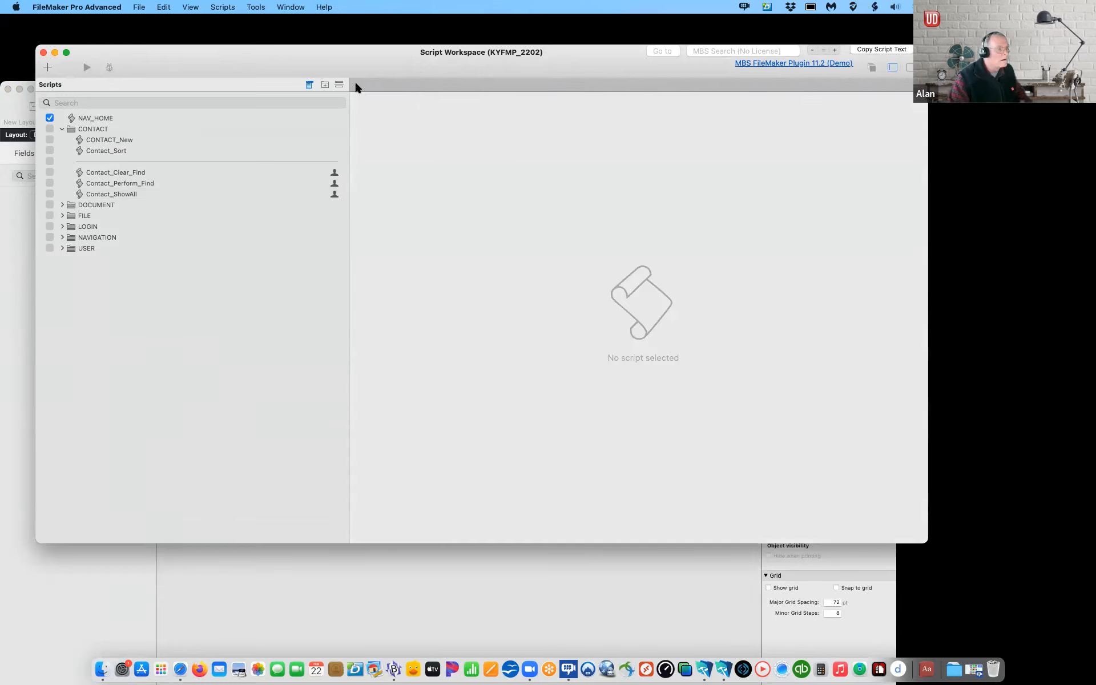
Step: Open the NAV_null script from the NAVIGATION folder
{"action": "left_click", "coordinate": [61, 129]}
{"action": "left_click", "coordinate": [82, 120]}
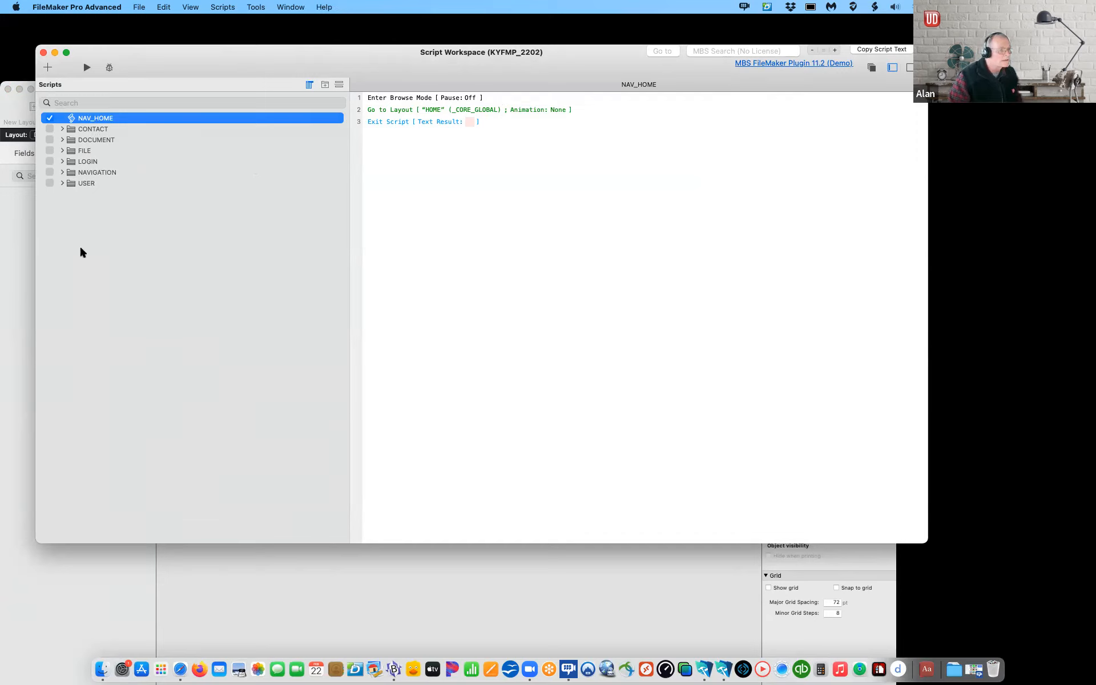
{"action": "left_click", "coordinate": [63, 173]}
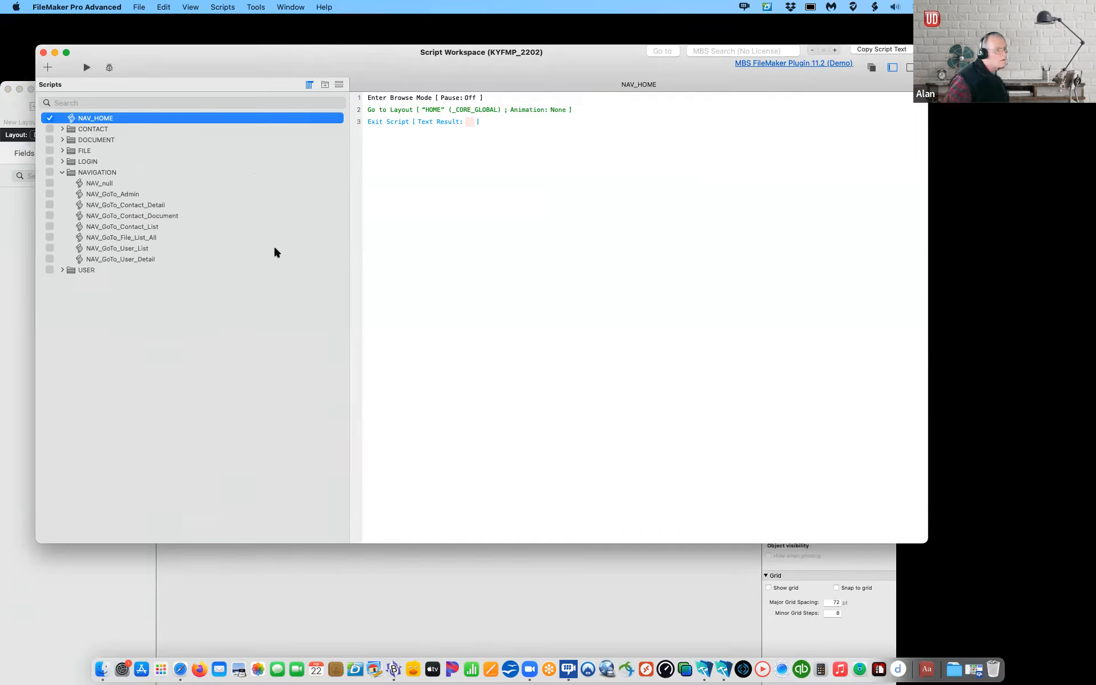
{"action": "left_click", "coordinate": [93, 185]}
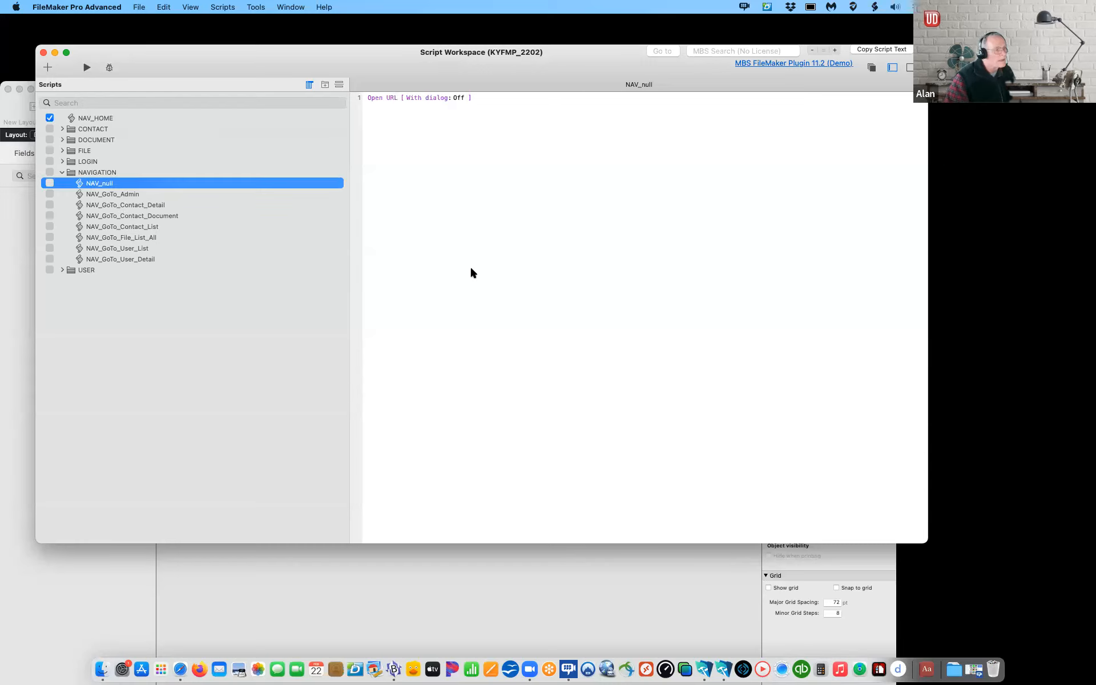
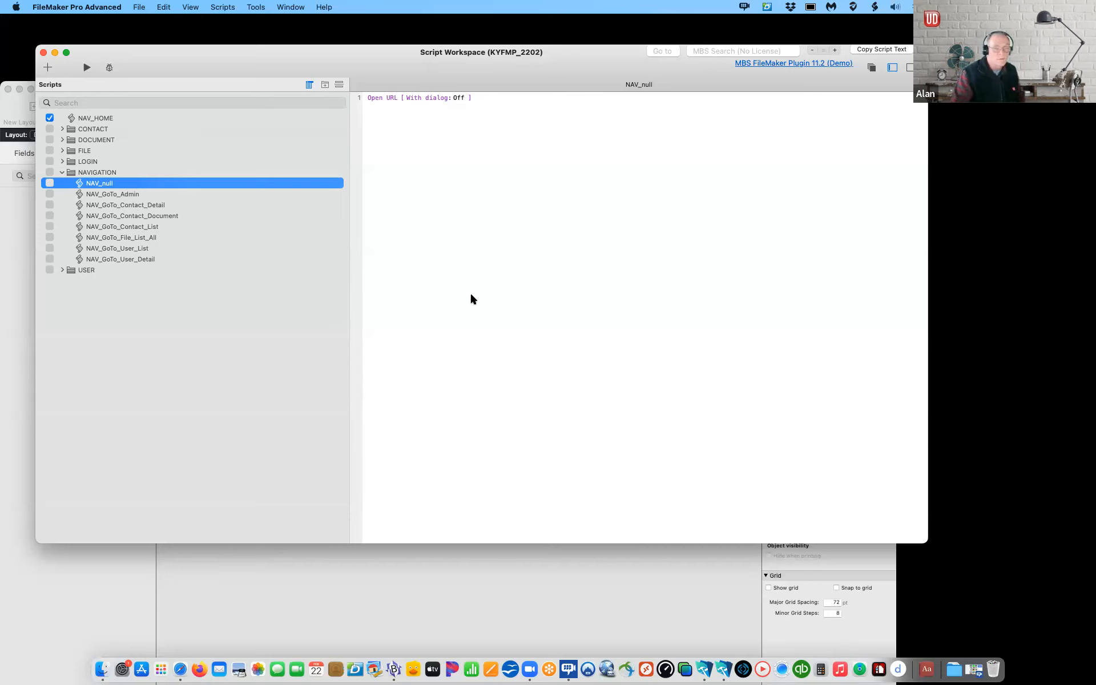
Step: Collapse the NAVIGATION and FILE script folders and close the Script Workspace
{"action": "left_click", "coordinate": [62, 172]}
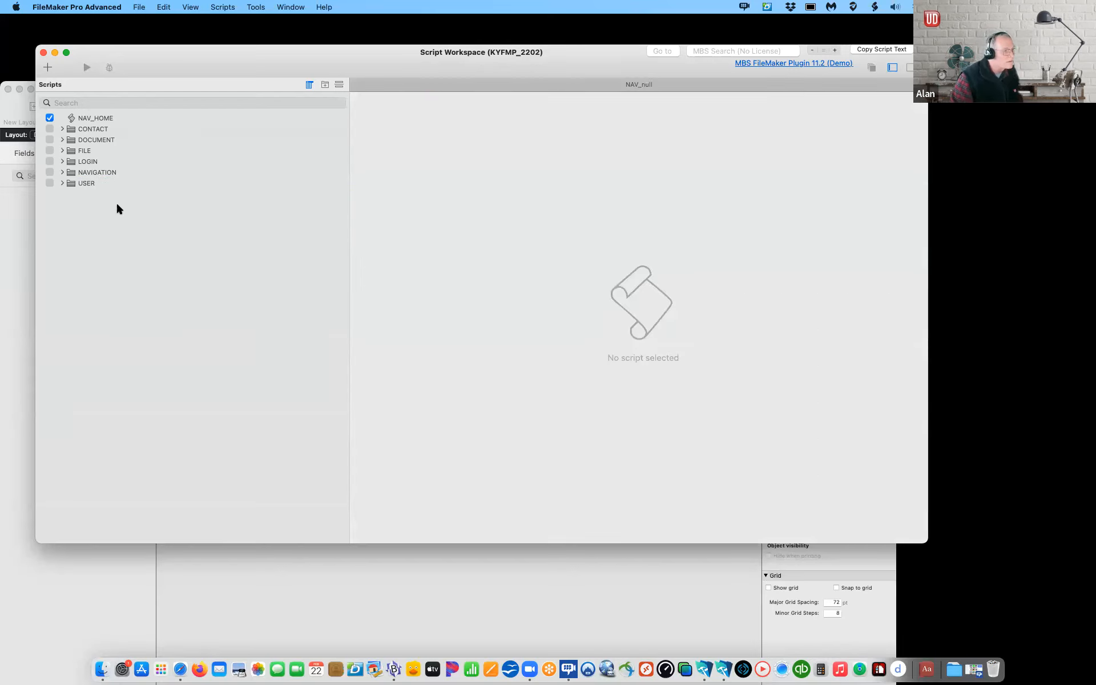
{"action": "left_click", "coordinate": [62, 151]}
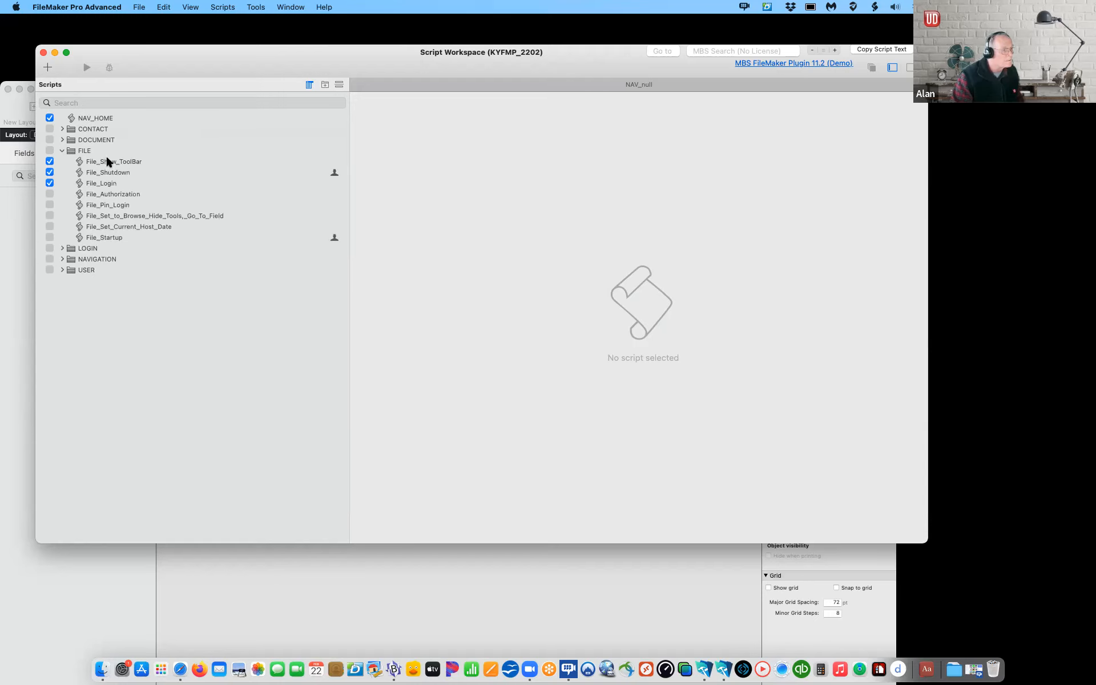
{"action": "left_click", "coordinate": [63, 152]}
{"action": "left_click", "coordinate": [222, 6]}
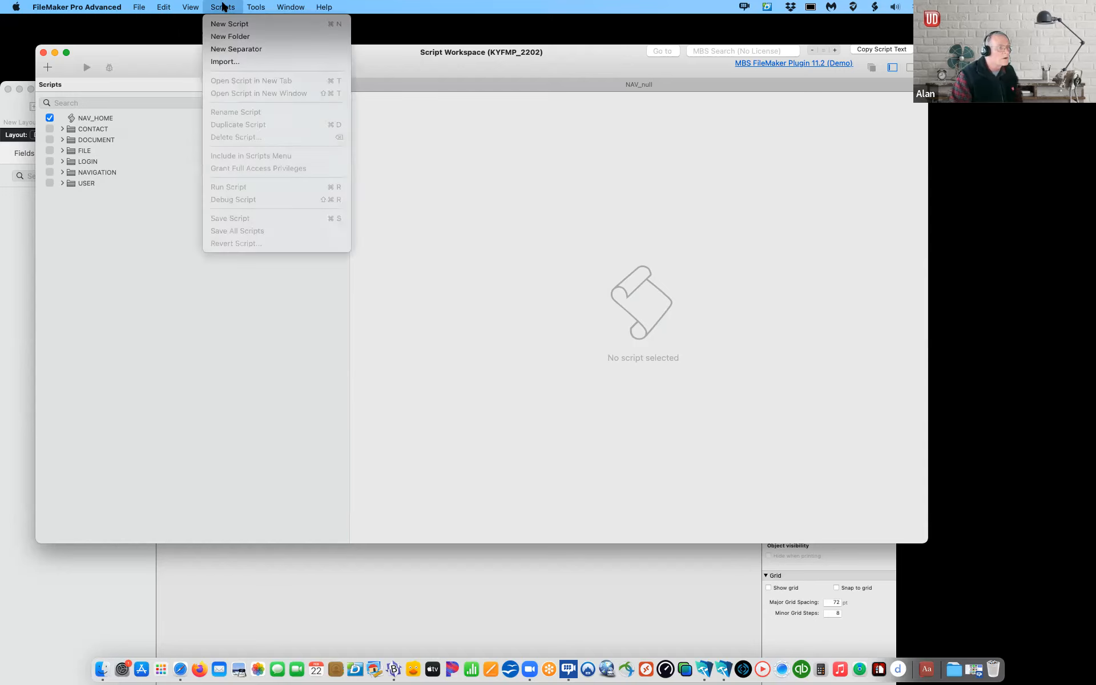
{"action": "left_click", "coordinate": [128, 56]}
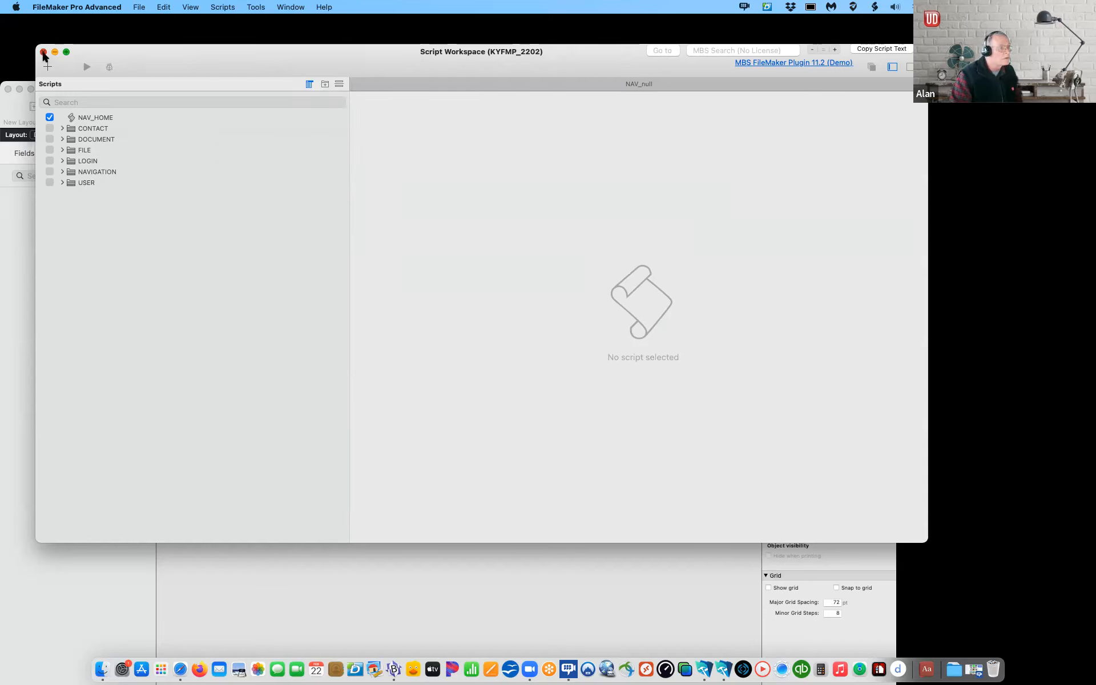
{"action": "left_click", "coordinate": [43, 52]}
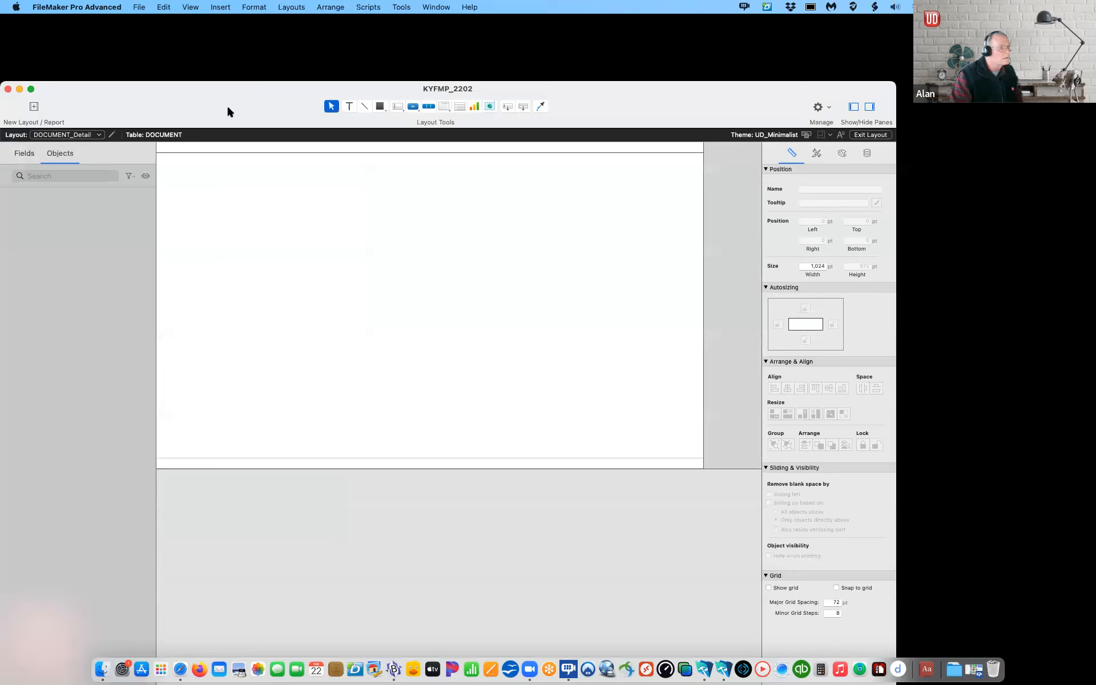
Step: Check the Scripts menu and move the layout window higher on screen
{"action": "left_click", "coordinate": [365, 7]}
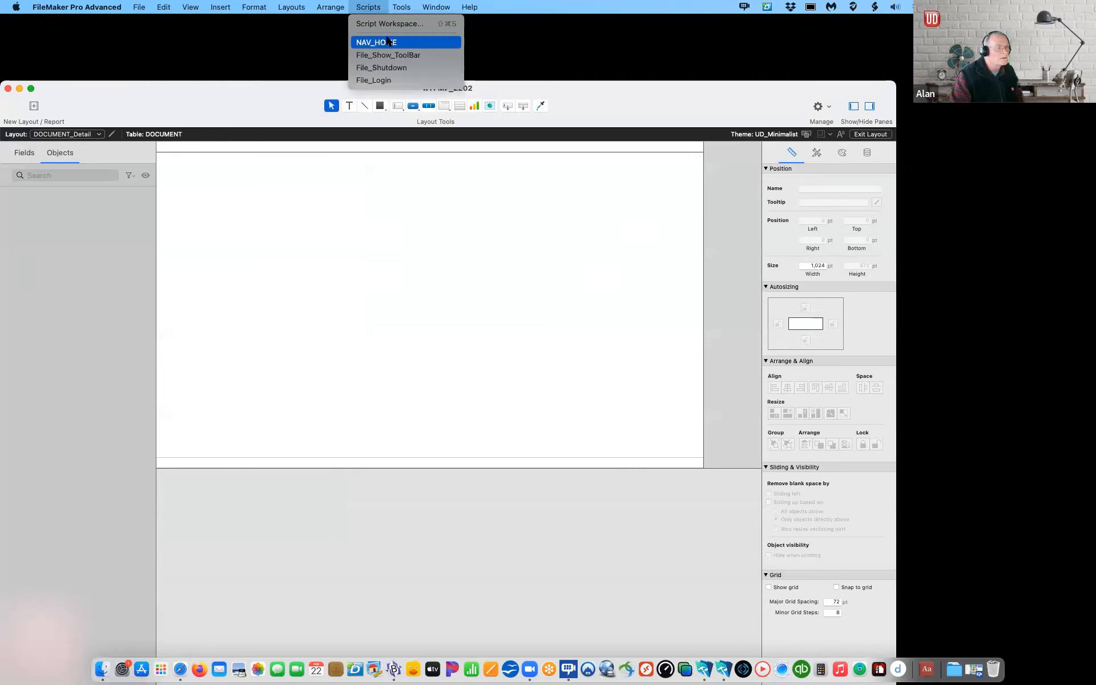
{"action": "left_click", "coordinate": [379, 83]}
{"action": "left_click_drag", "start_coordinate": [265, 97], "coordinate": [270, 51]}
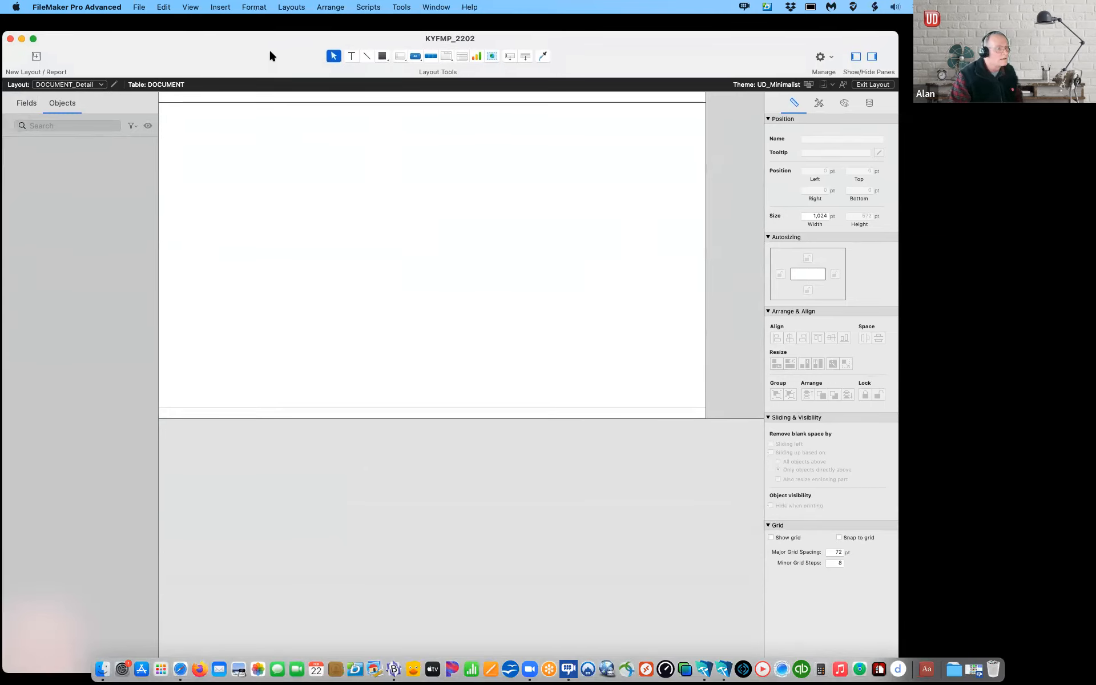
Step: Confirm the Layout pop-up still shows DOCUMENT_Detail
{"action": "left_click", "coordinate": [141, 8]}
{"action": "mouse_move", "coordinate": [76, 6]}
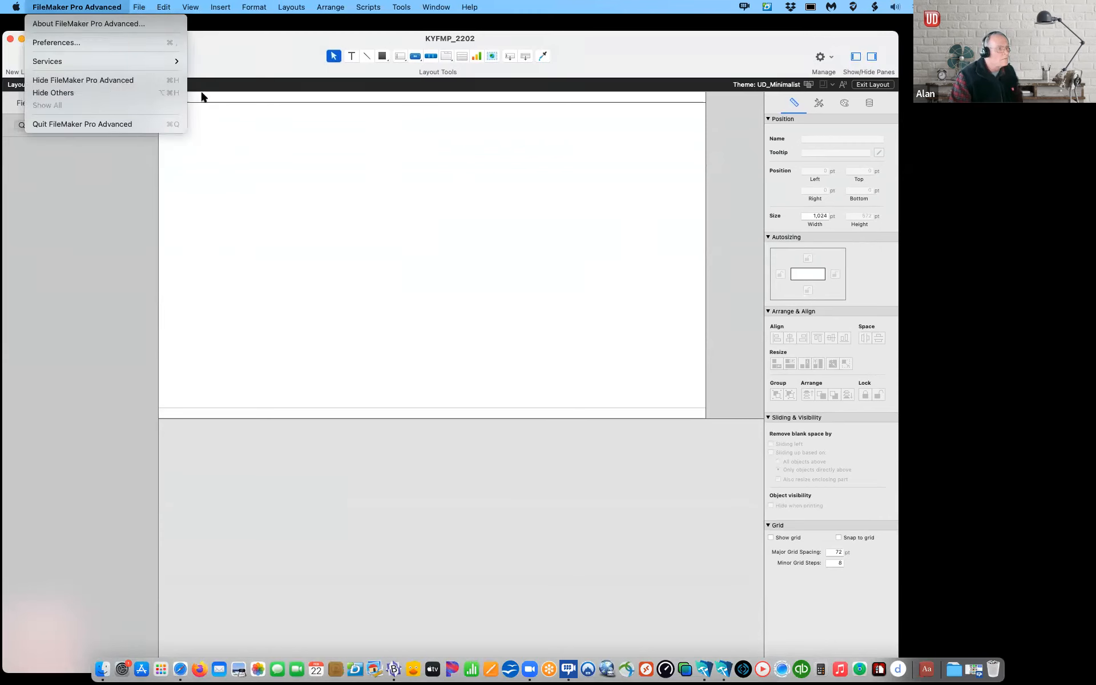
{"action": "left_click", "coordinate": [205, 53]}
{"action": "left_click", "coordinate": [84, 85]}
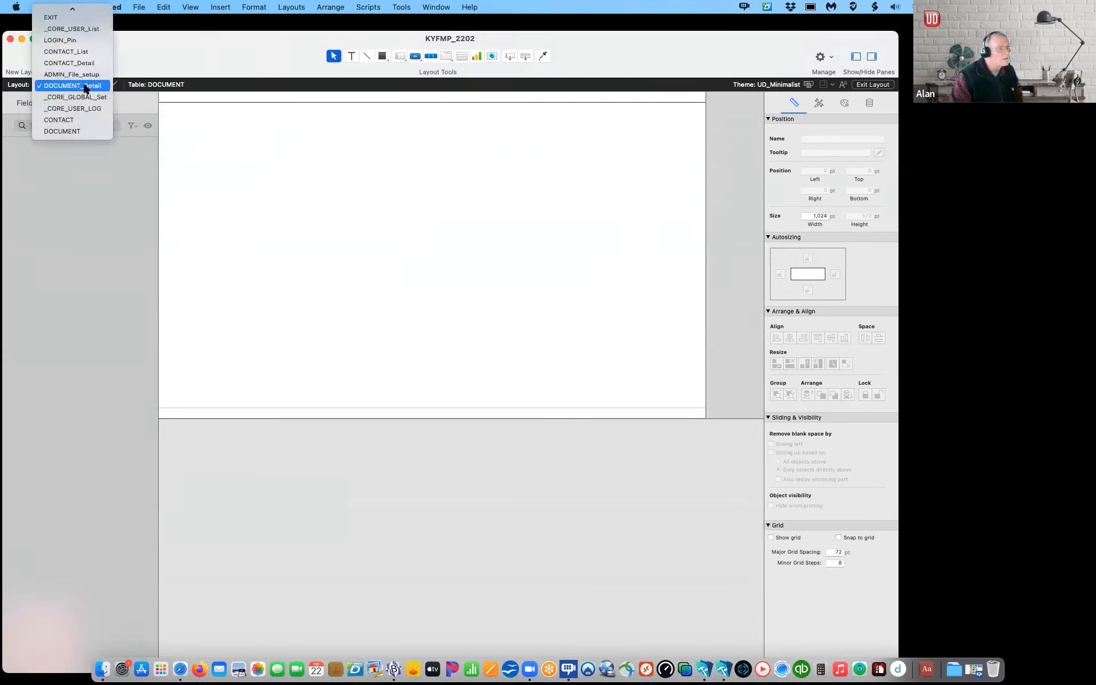
{"action": "left_click", "coordinate": [199, 62]}
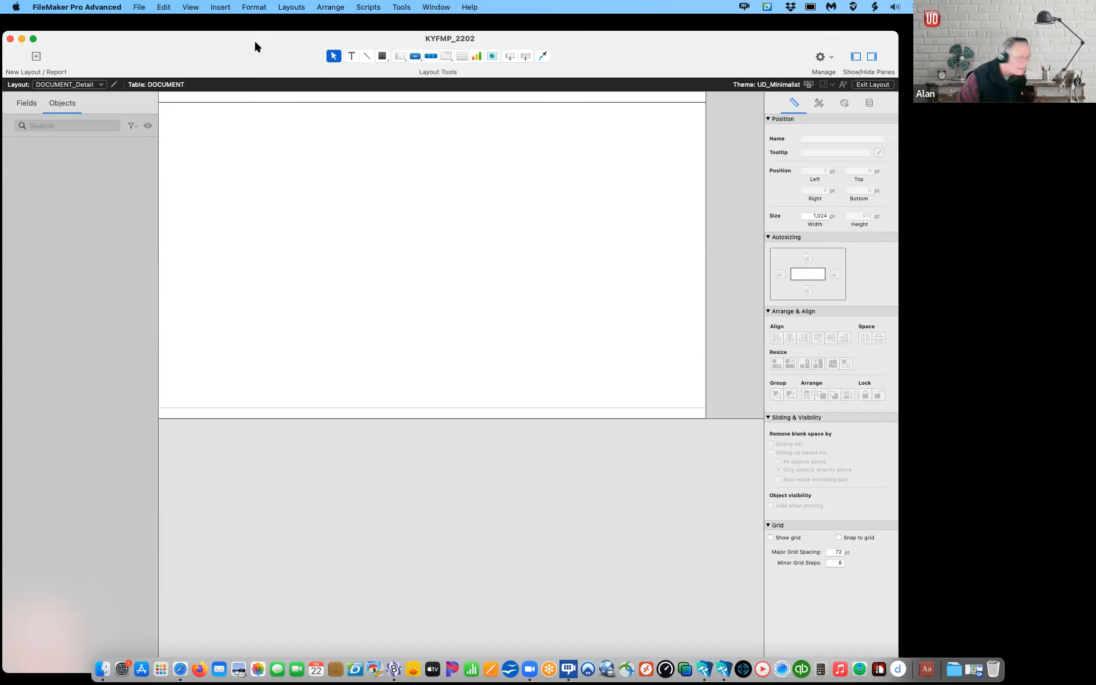
{"action": "left_click", "coordinate": [139, 7]}
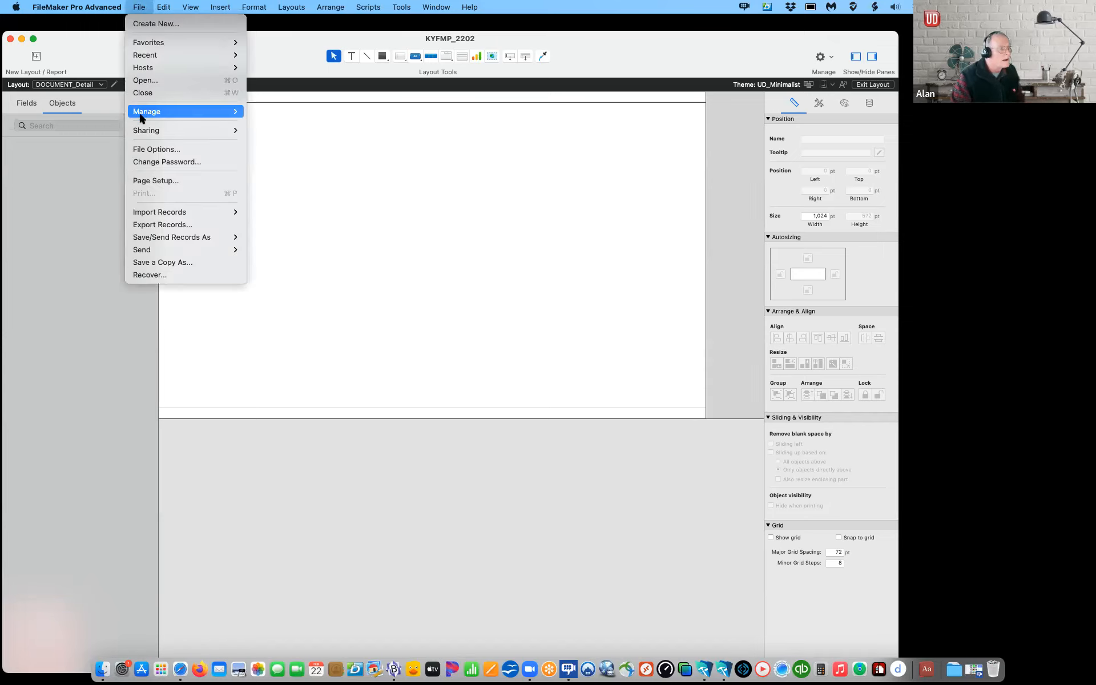
Step: Paste the copied value lists, Active through Yes/No, into Manage Value Lists and confirm with OK
{"action": "mouse_move", "coordinate": [143, 116]}
{"action": "left_click", "coordinate": [300, 132]}
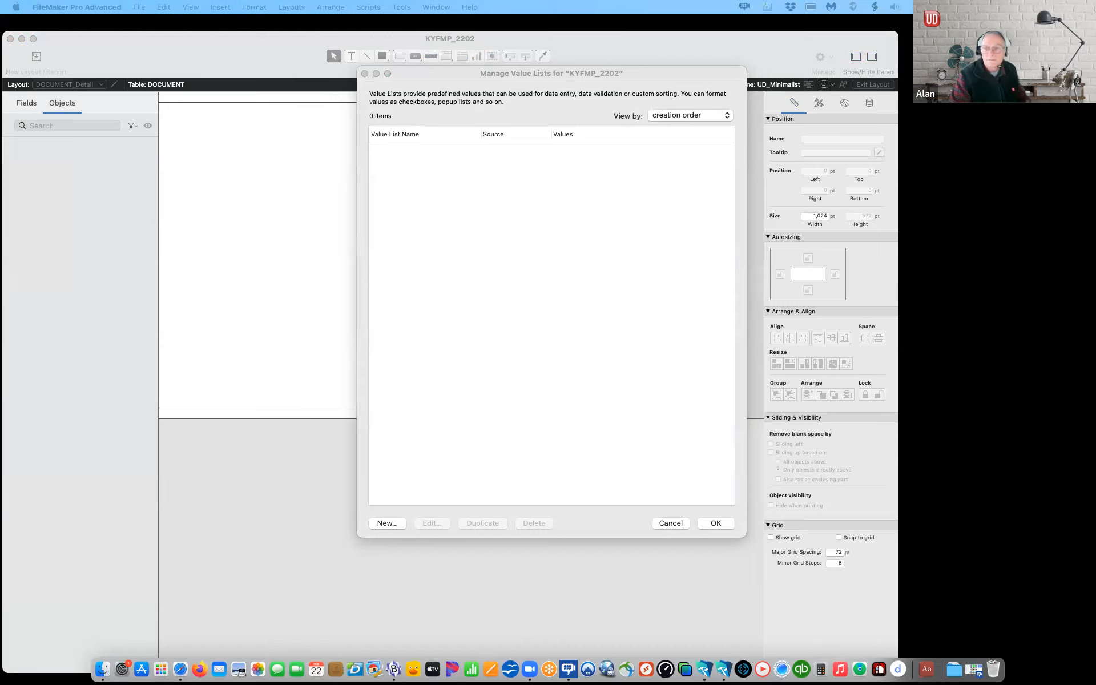
{"action": "left_click", "coordinate": [411, 318]}
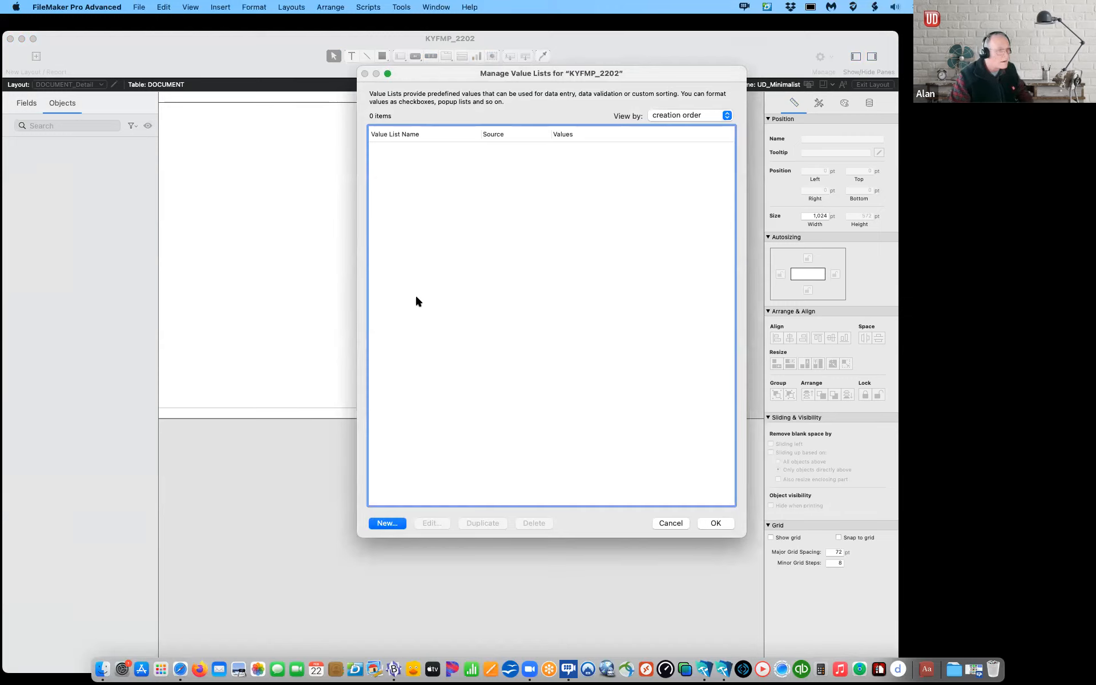
{"action": "key", "text": "super+v"}
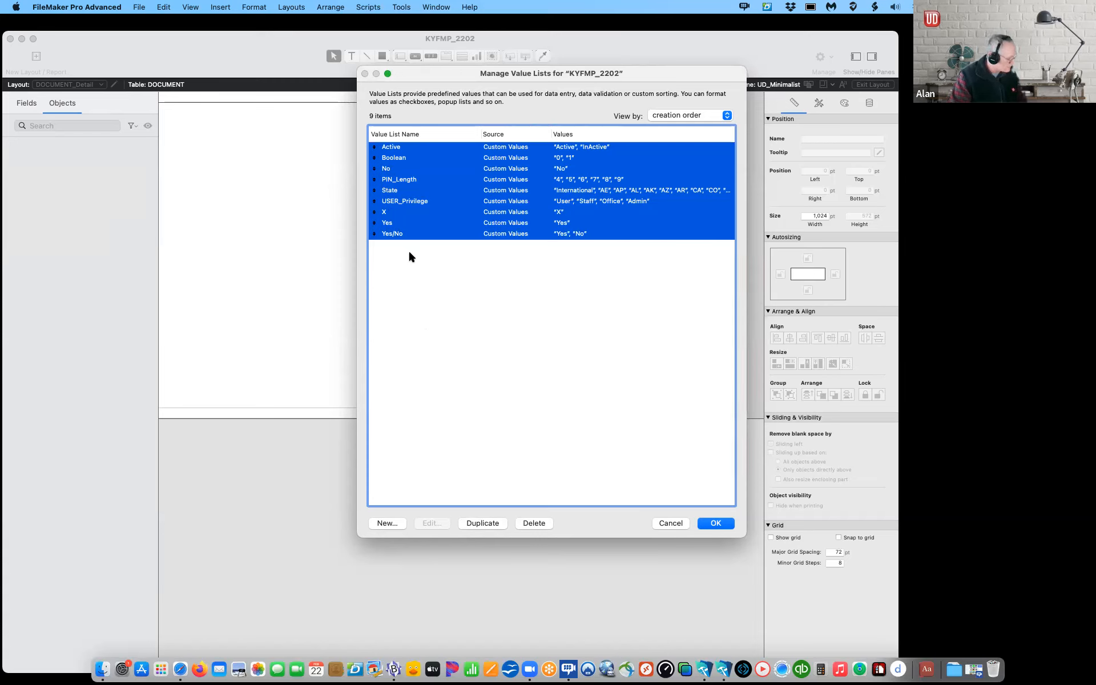
{"action": "left_click", "coordinate": [402, 193]}
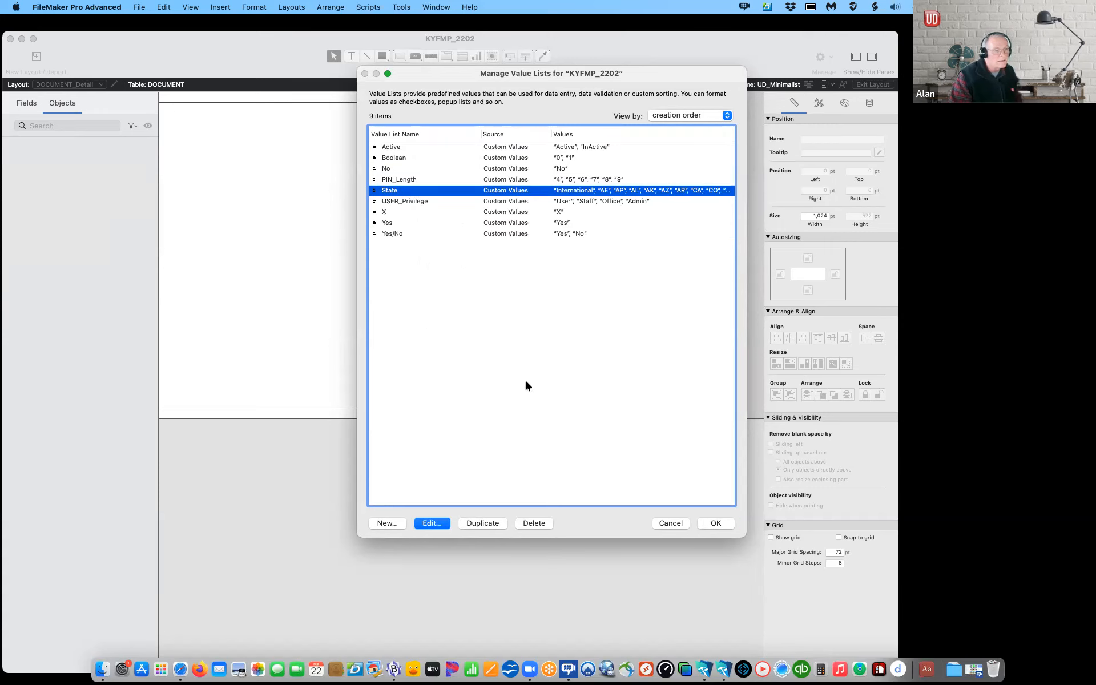
{"action": "left_click", "coordinate": [592, 426]}
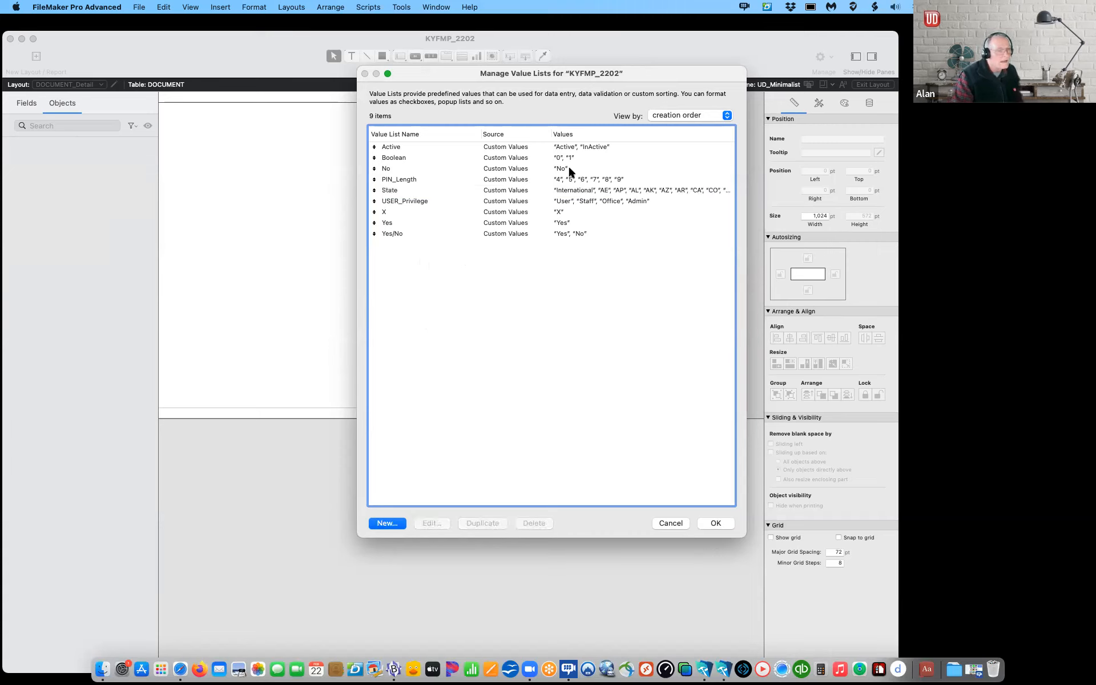
{"action": "left_click", "coordinate": [715, 521]}
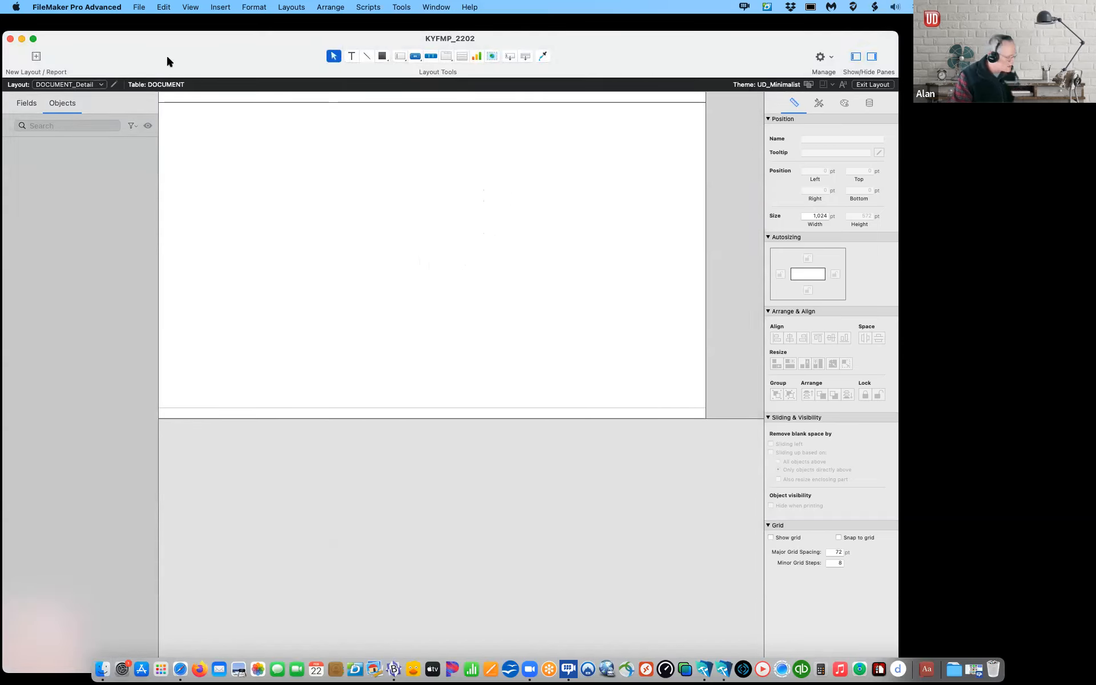
Step: Show the _CORE_USER table's fields in Manage Database and focus the field list for pasting
{"action": "left_click", "coordinate": [141, 7]}
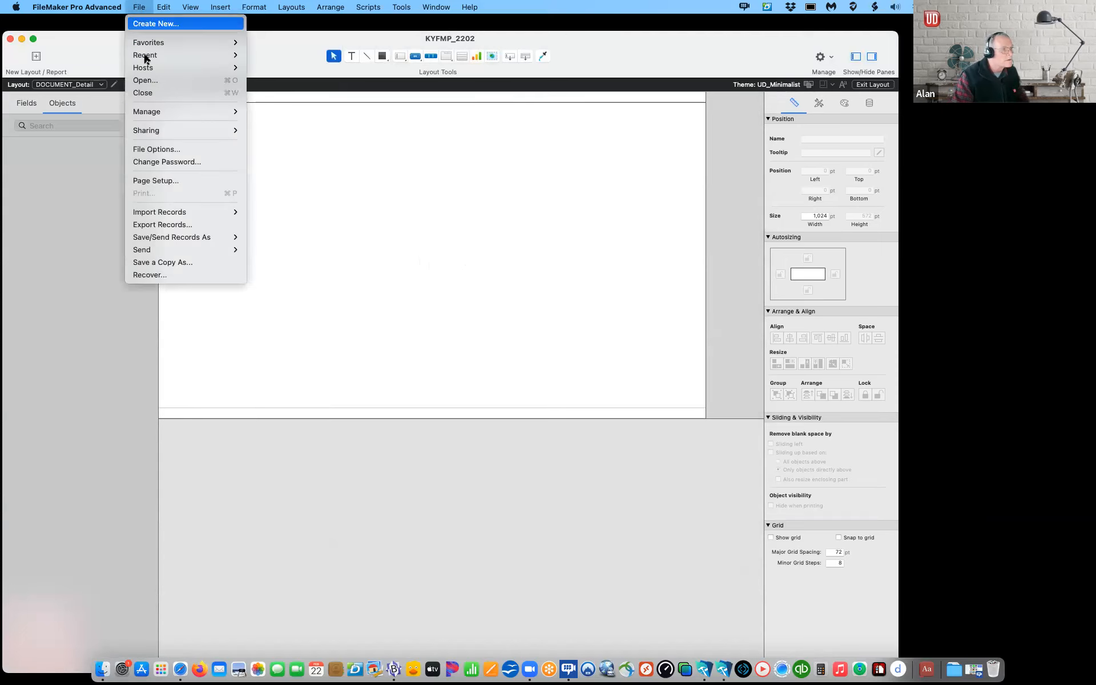
{"action": "mouse_move", "coordinate": [152, 112]}
{"action": "left_click", "coordinate": [289, 110]}
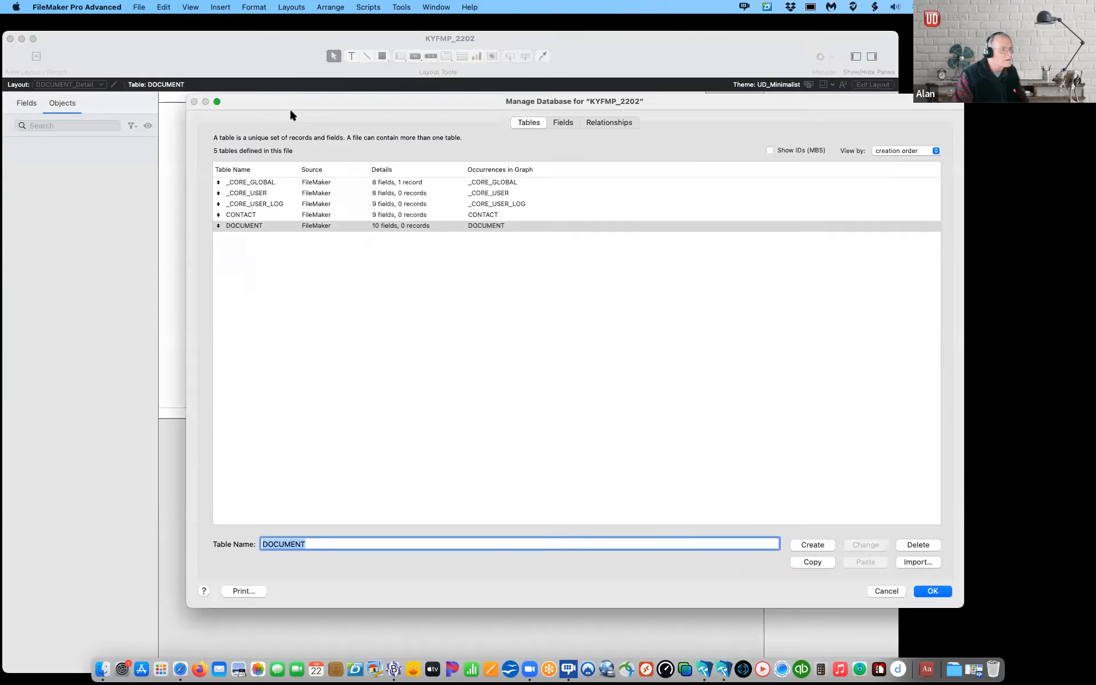
{"action": "left_click", "coordinate": [562, 122]}
{"action": "left_click", "coordinate": [280, 139]}
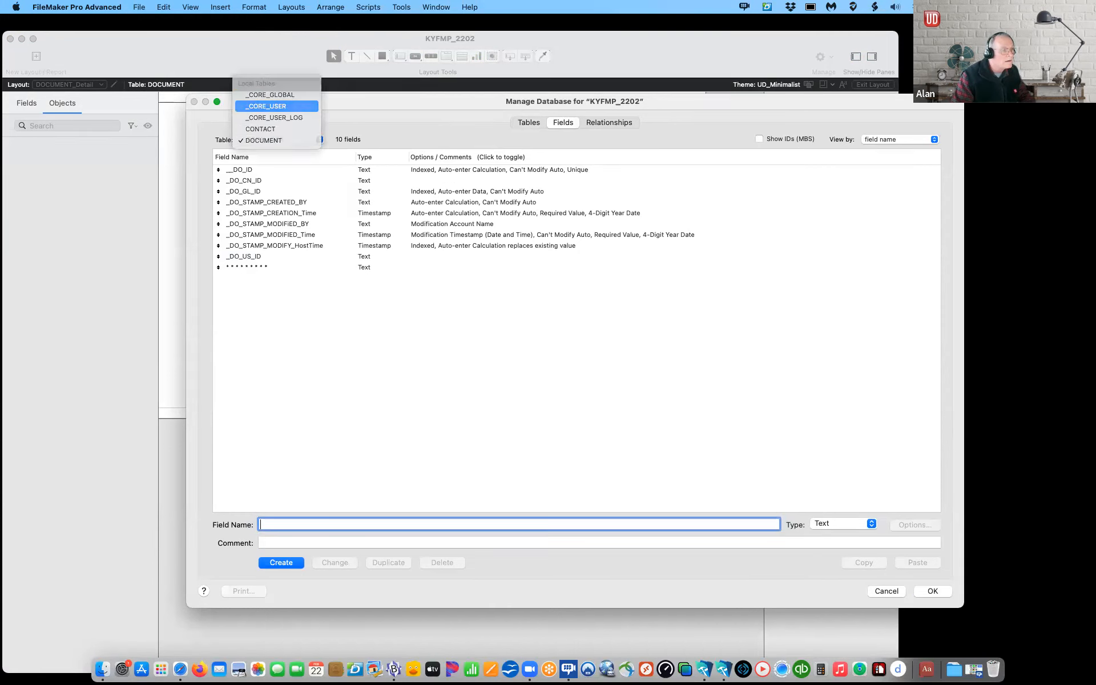
{"action": "left_click", "coordinate": [282, 106]}
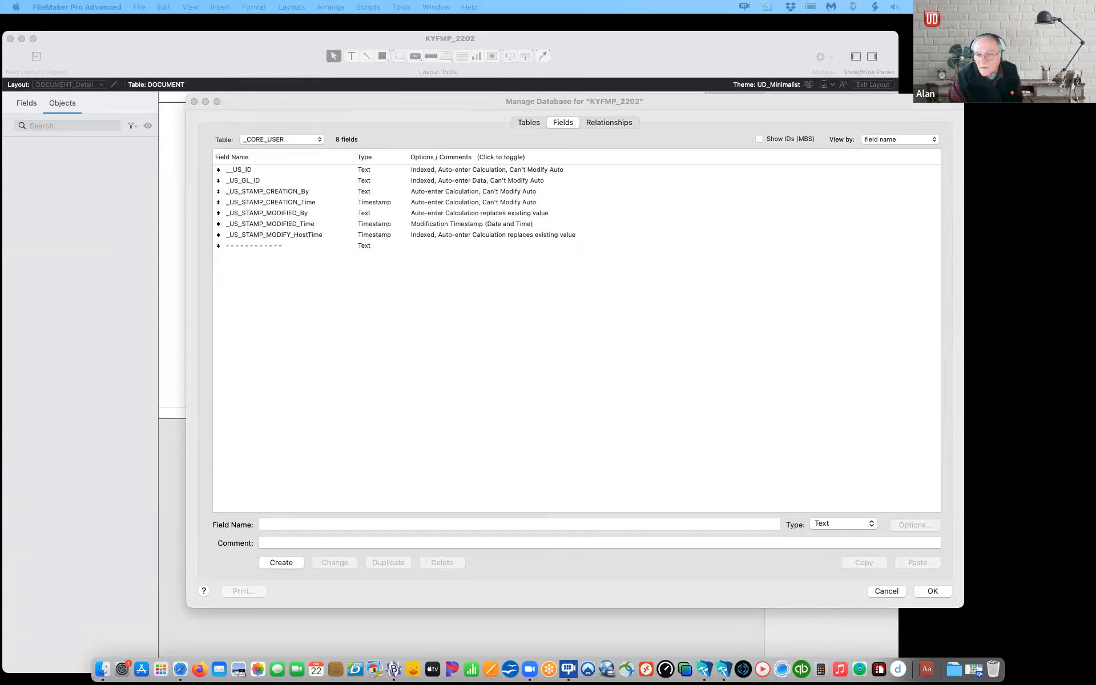
{"action": "left_click", "coordinate": [358, 325]}
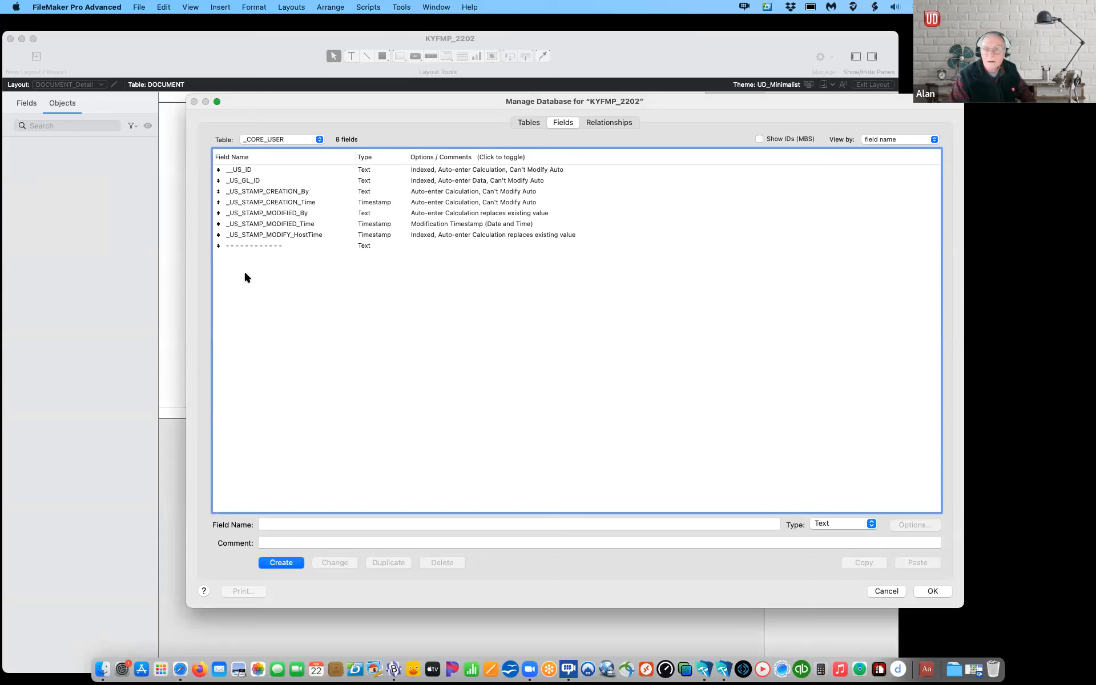
Step: Paste the copied user fields into _CORE_USER and check the US_Active field options
{"action": "key", "text": "super+v"}
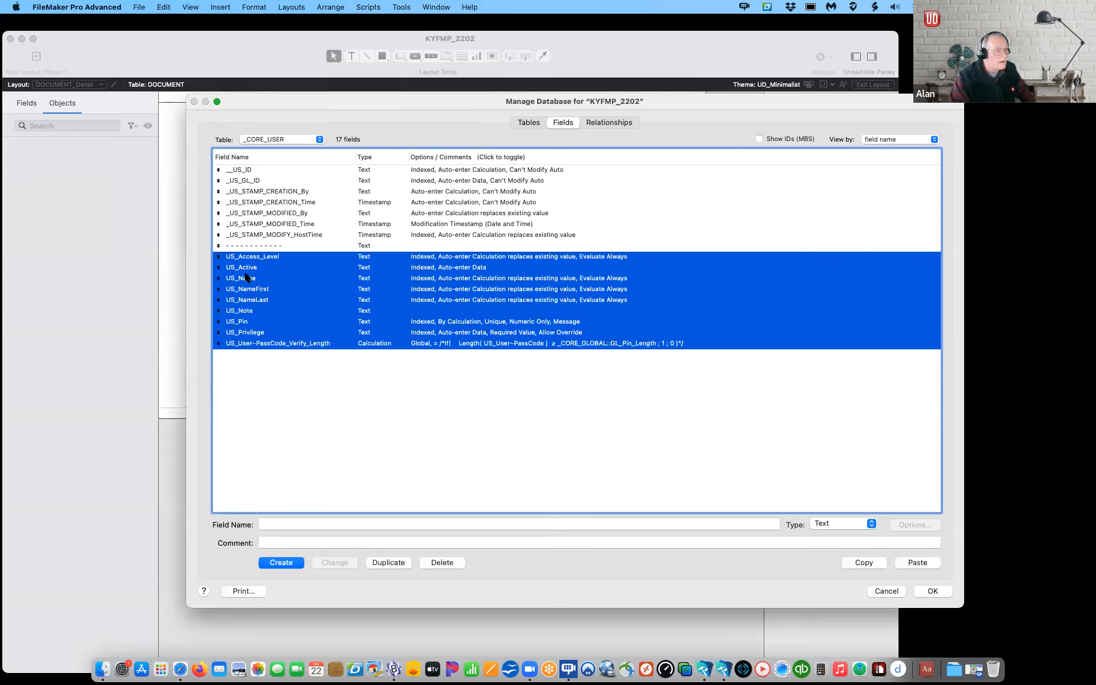
{"action": "left_click", "coordinate": [268, 362]}
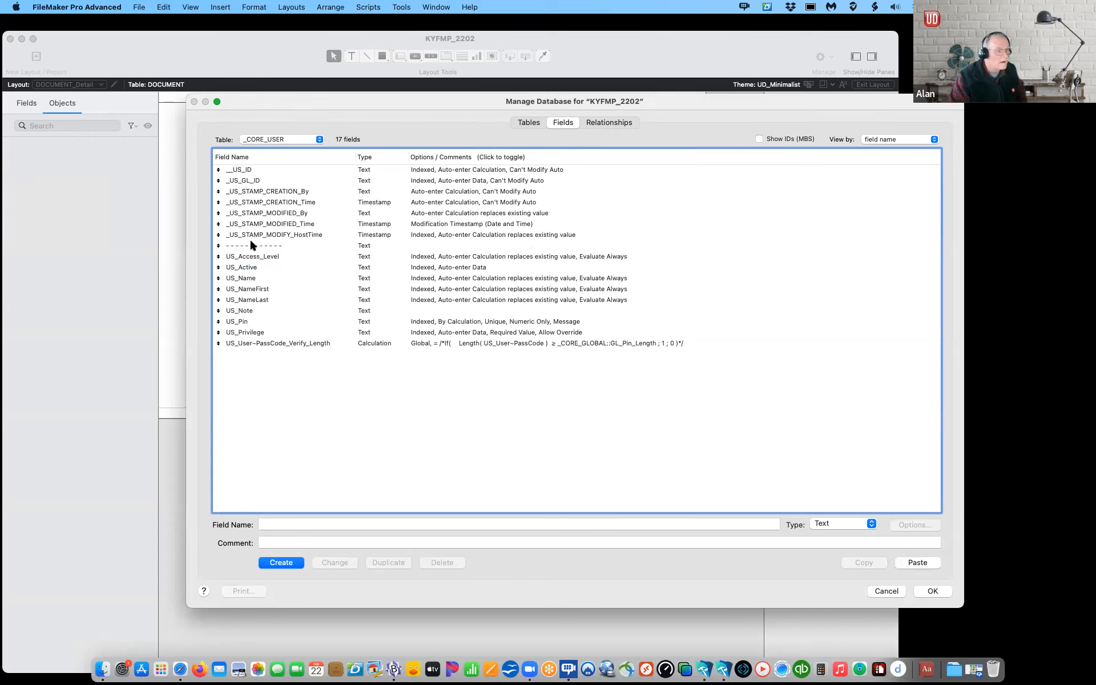
{"action": "double_click", "coordinate": [248, 272]}
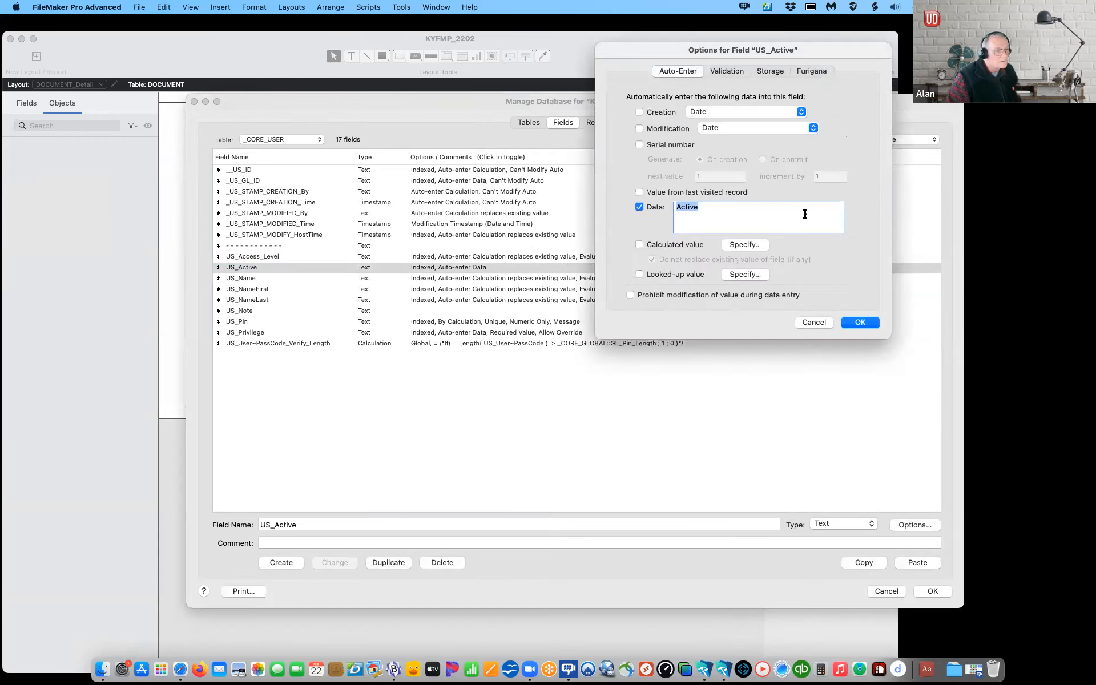
{"action": "left_click", "coordinate": [861, 323]}
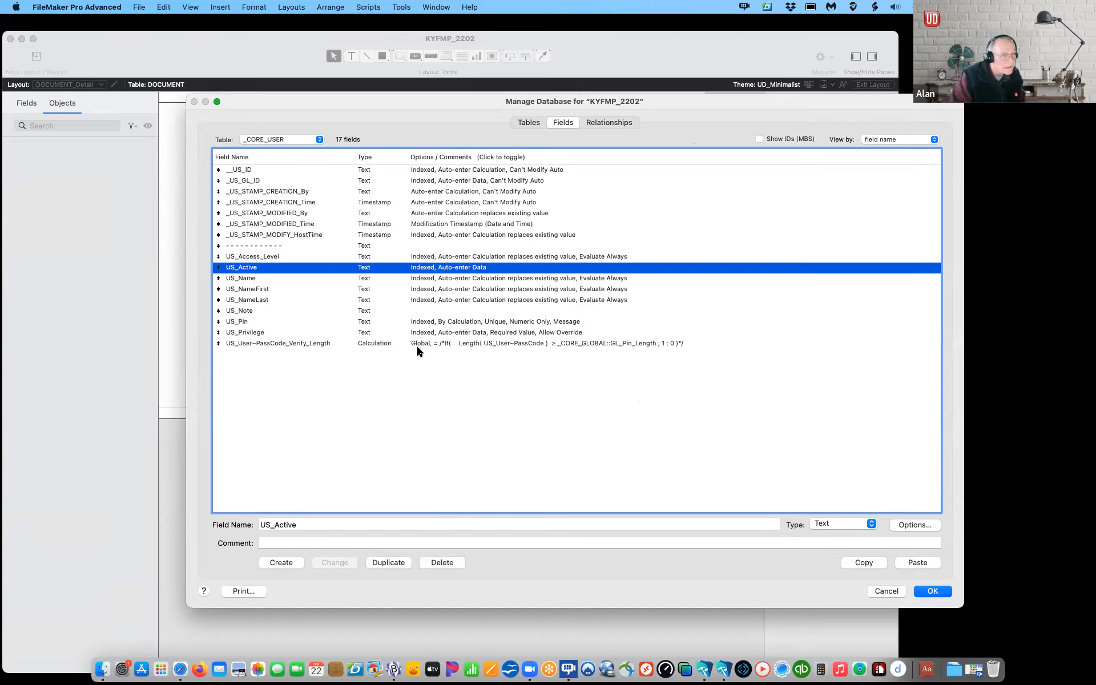
Step: Delete the US_User~PassCode_Verify_Length field from _CORE_USER
{"action": "left_click", "coordinate": [324, 345]}
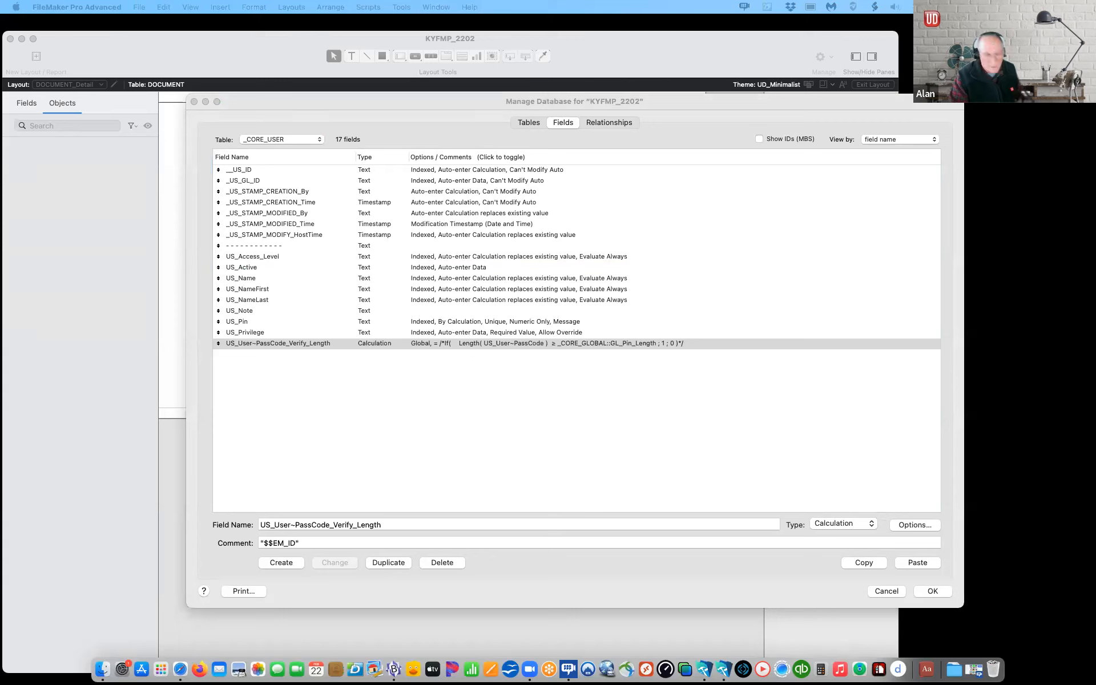
{"action": "left_click", "coordinate": [218, 376]}
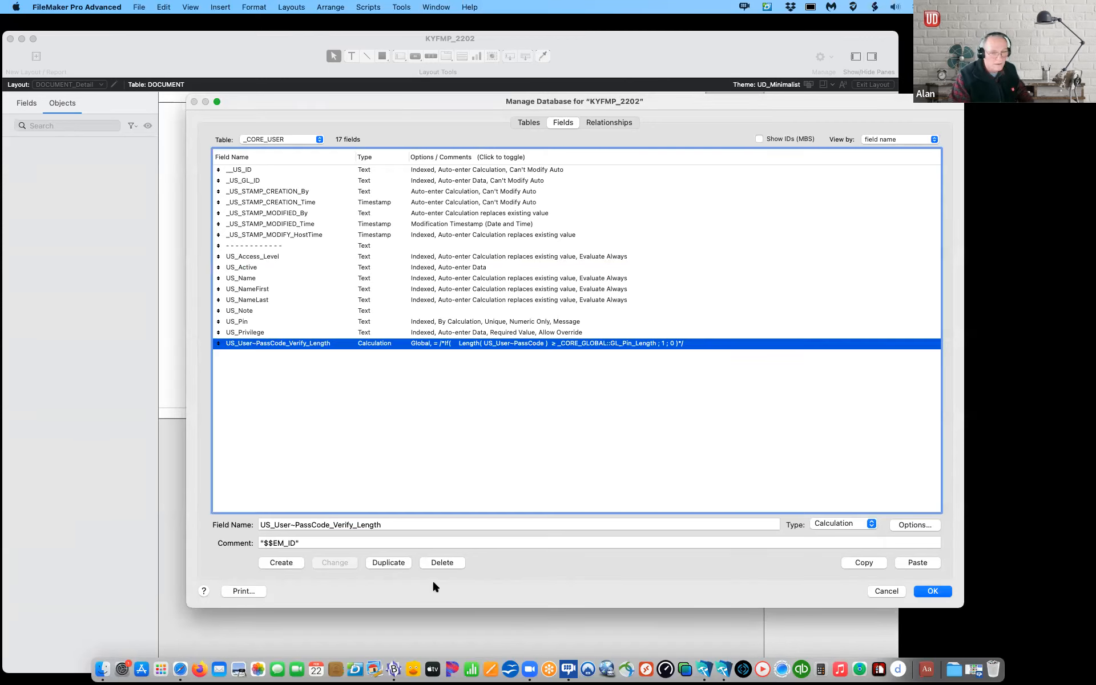
{"action": "left_click", "coordinate": [440, 562]}
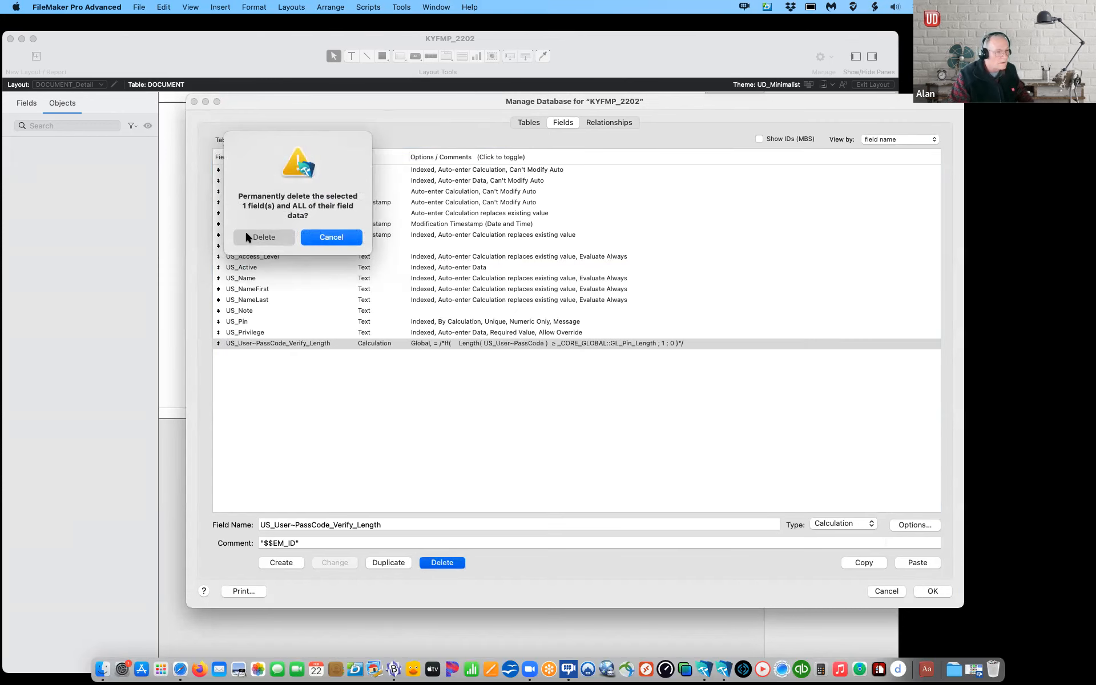
{"action": "left_click", "coordinate": [246, 237]}
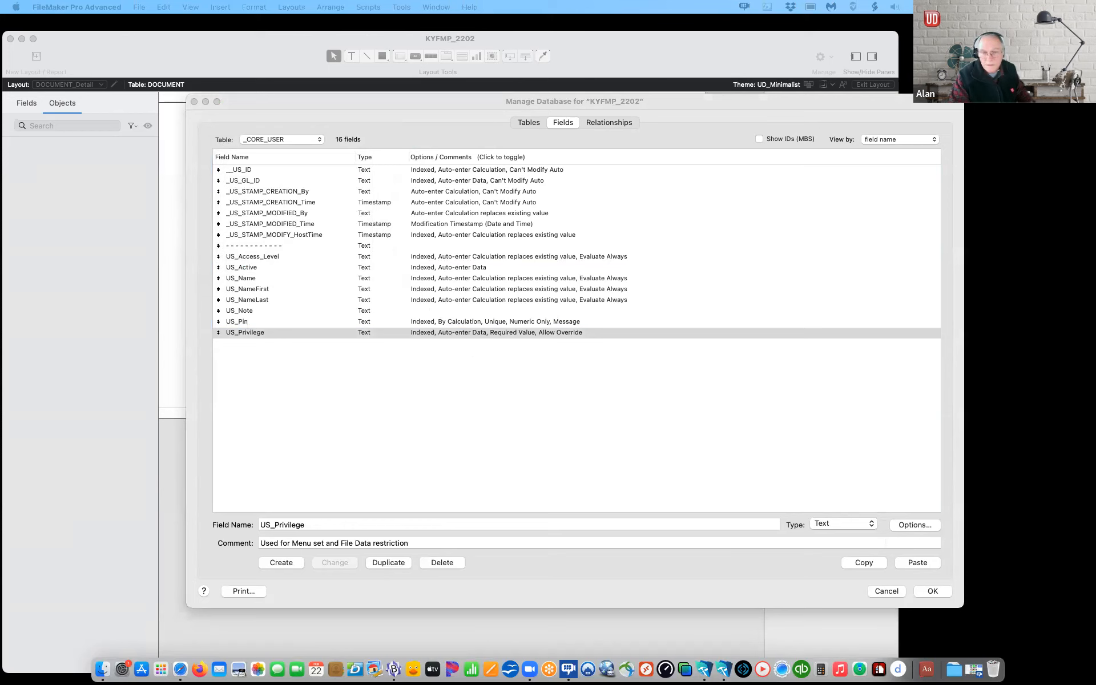
Step: Paste the US_User~PassCode and US_User~PassCode_Verify_Length fields into _CORE_USER
{"action": "left_click", "coordinate": [272, 379]}
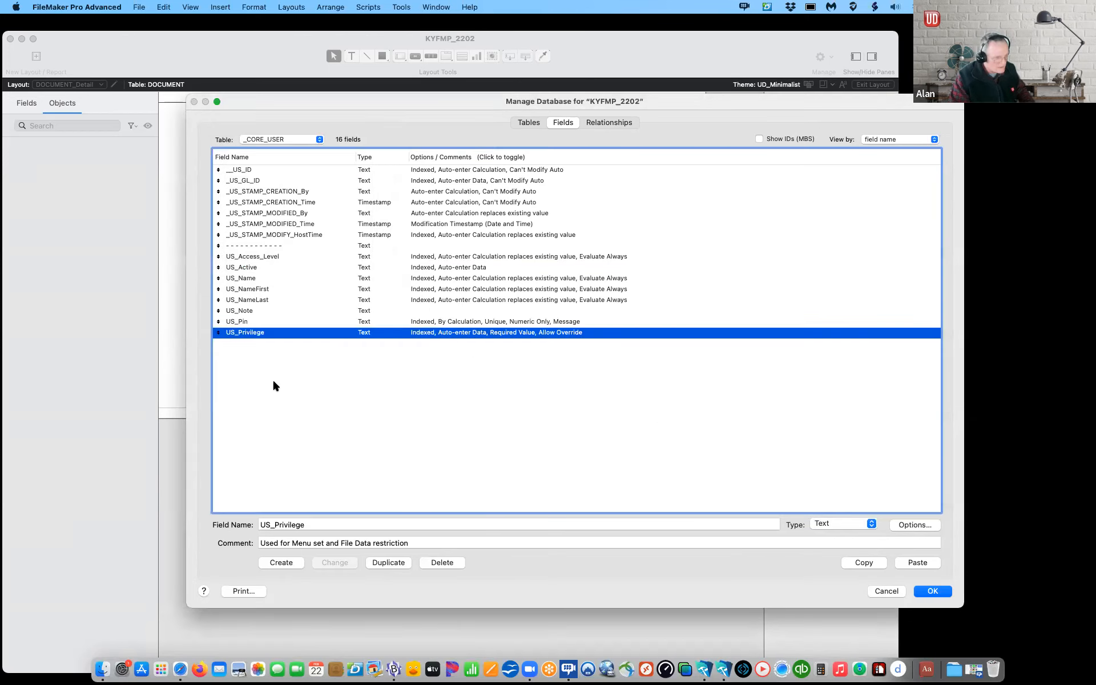
{"action": "left_click", "coordinate": [273, 379]}
{"action": "key", "text": "super+v"}
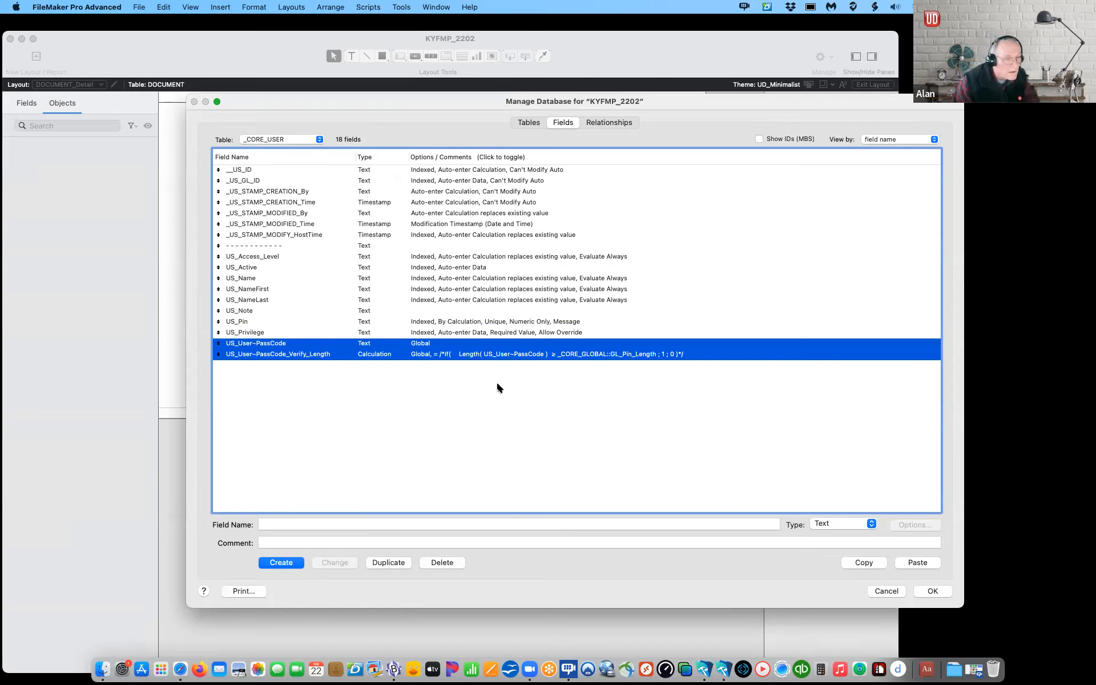
{"action": "left_click", "coordinate": [444, 386]}
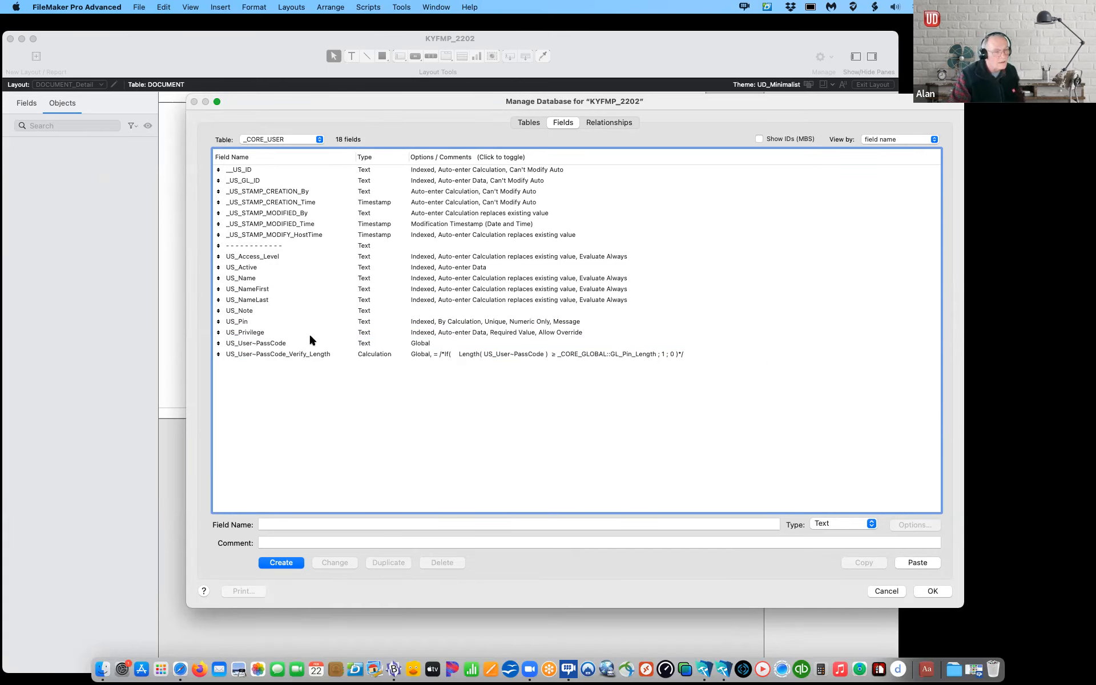
{"action": "left_click", "coordinate": [295, 140]}
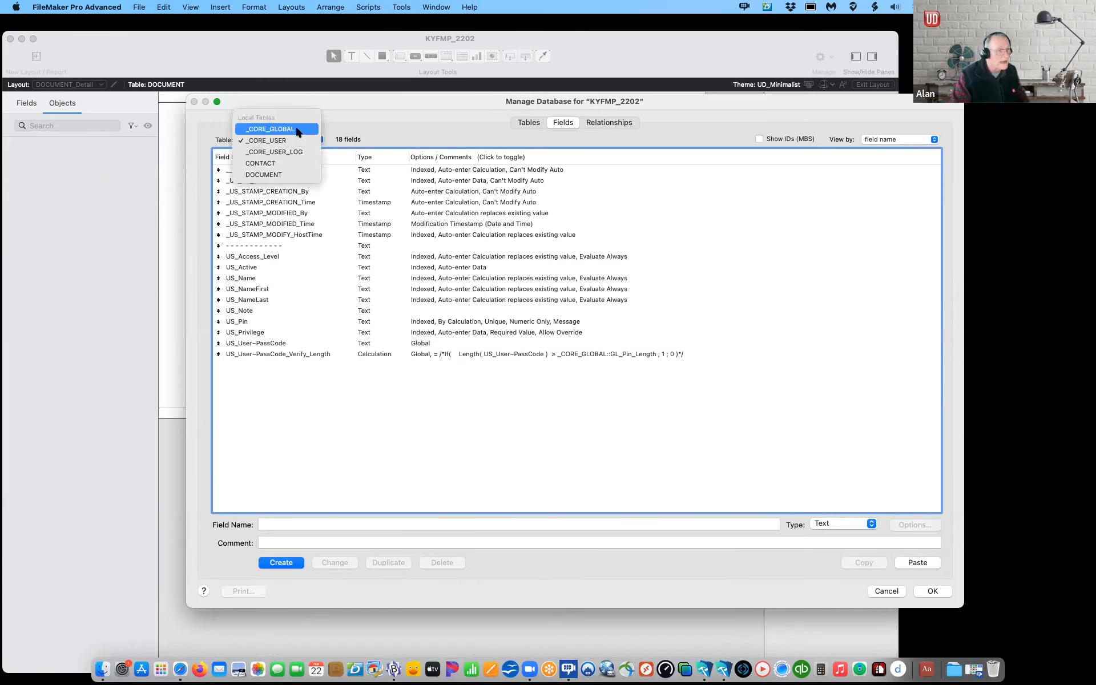
Step: Paste the GL_ fields, GL_Date_YYMMDD through GL_WEB_Access_Public, into the _CORE_GLOBAL table
{"action": "left_click", "coordinate": [297, 131]}
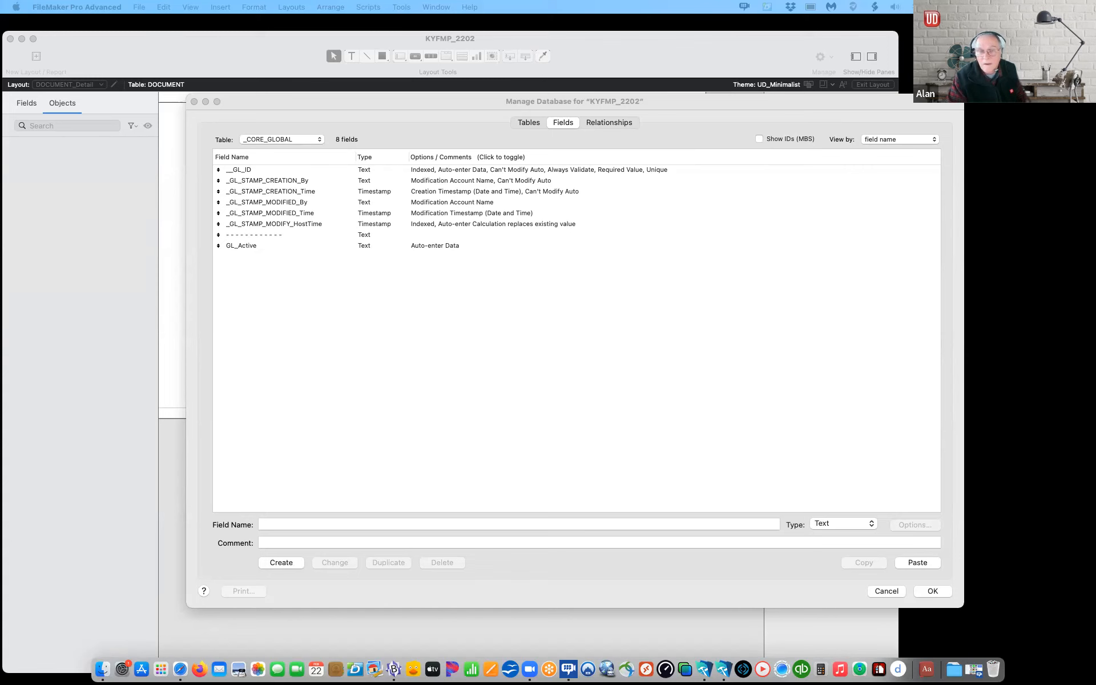
{"action": "left_click", "coordinate": [244, 272]}
{"action": "key", "text": "super+v"}
{"action": "scroll", "coordinate": [252, 294], "scroll_direction": "up", "scroll_amount": 5}
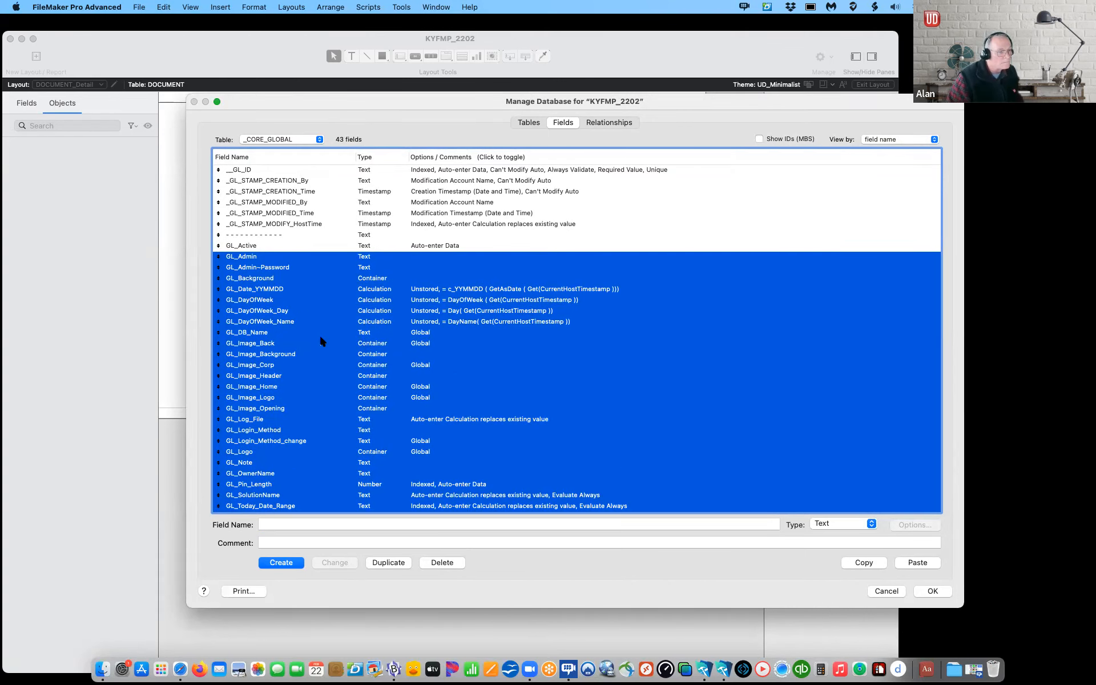
{"action": "scroll", "coordinate": [320, 337], "scroll_direction": "down", "scroll_amount": 4}
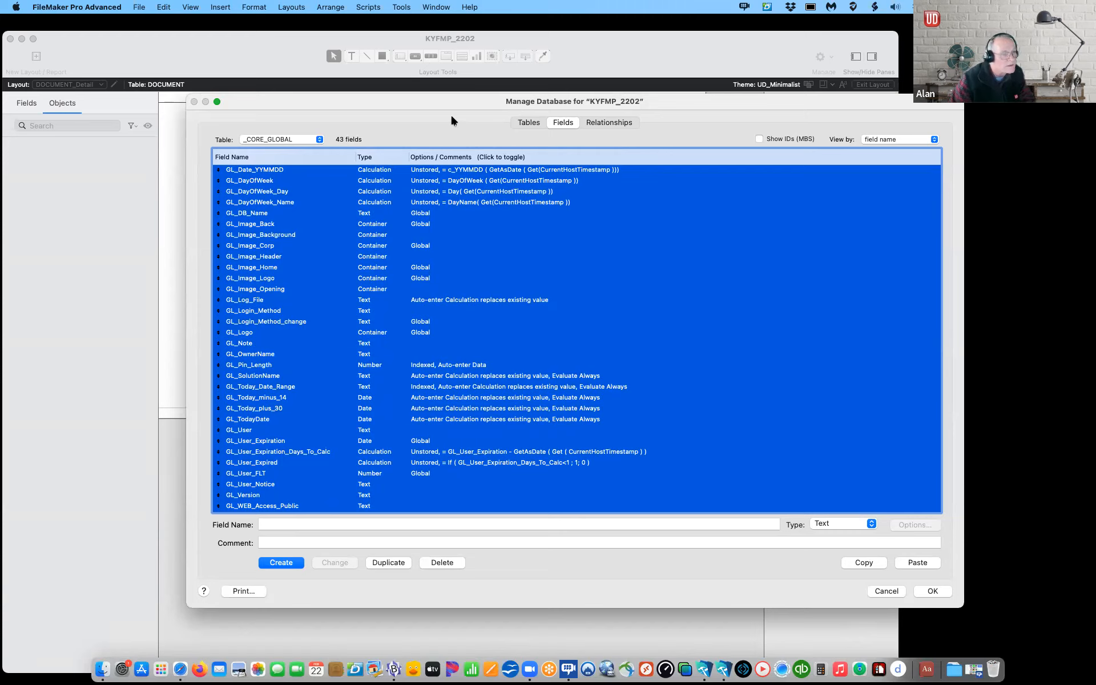
{"action": "left_click_drag", "start_coordinate": [434, 108], "coordinate": [356, 104]}
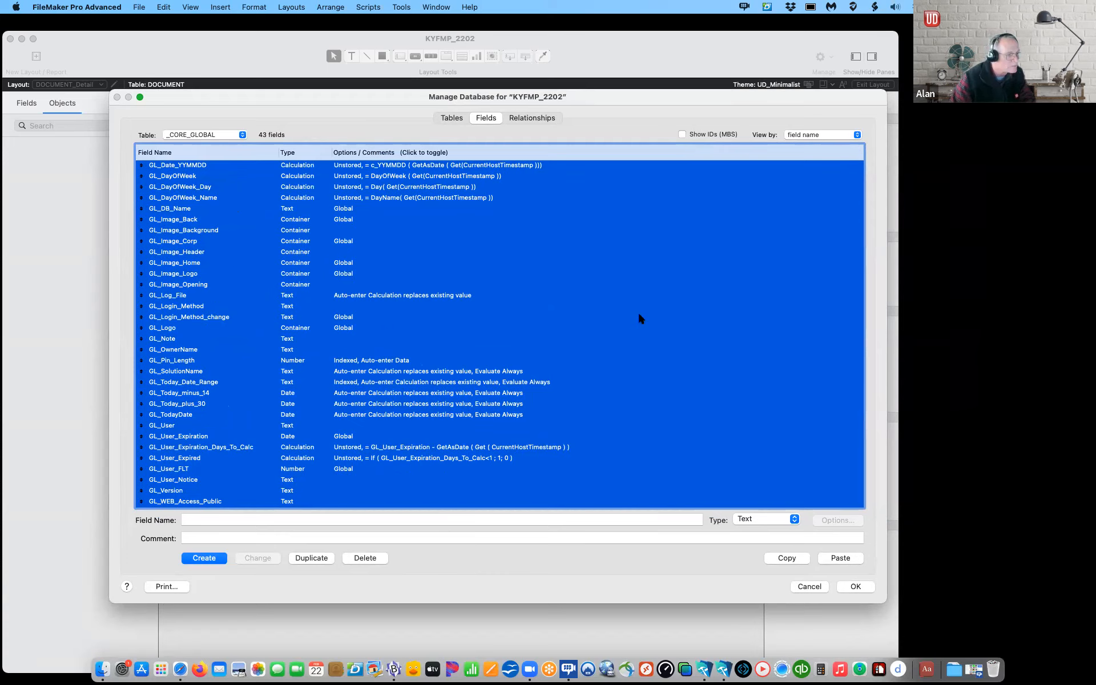
{"action": "left_click", "coordinate": [588, 274]}
{"action": "left_click", "coordinate": [219, 135]}
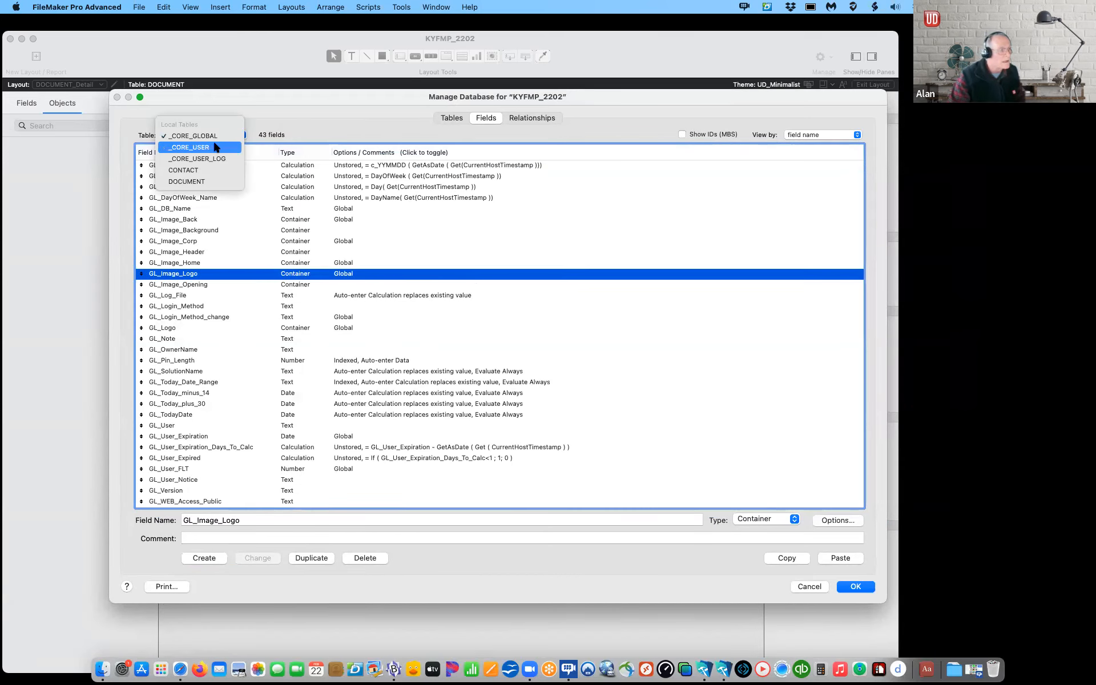
Step: Remove the /* */ markers around US_User~PassCode_Verify_Length's If( Length(...) ) formula and save the database changes
{"action": "left_click", "coordinate": [211, 147]}
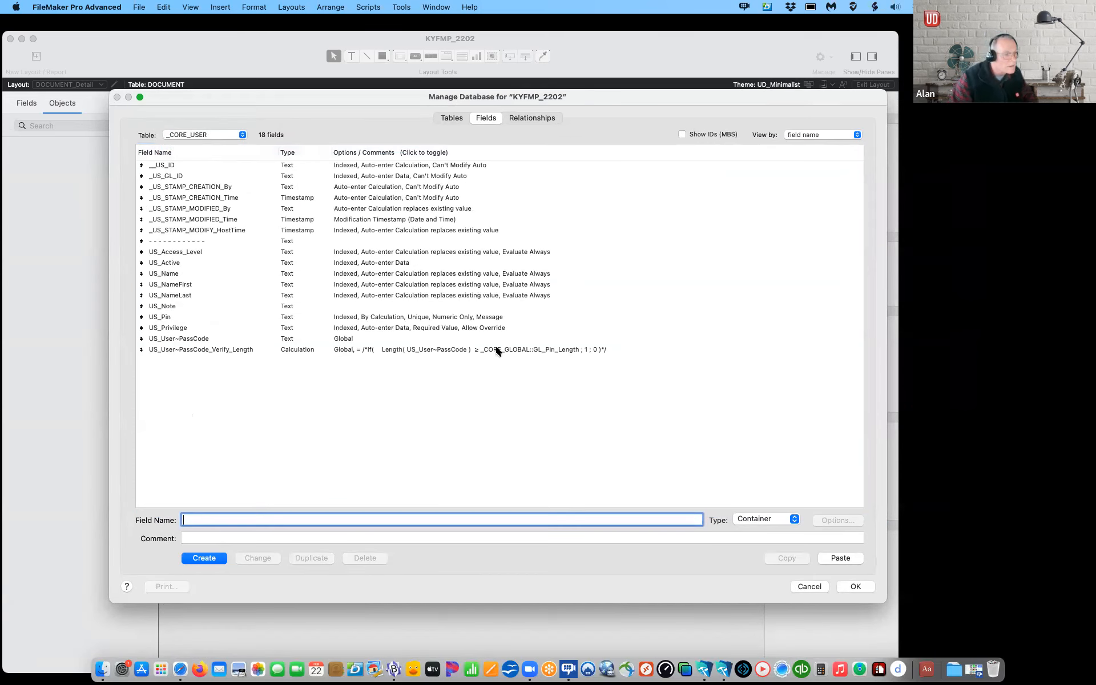
{"action": "left_click", "coordinate": [496, 350]}
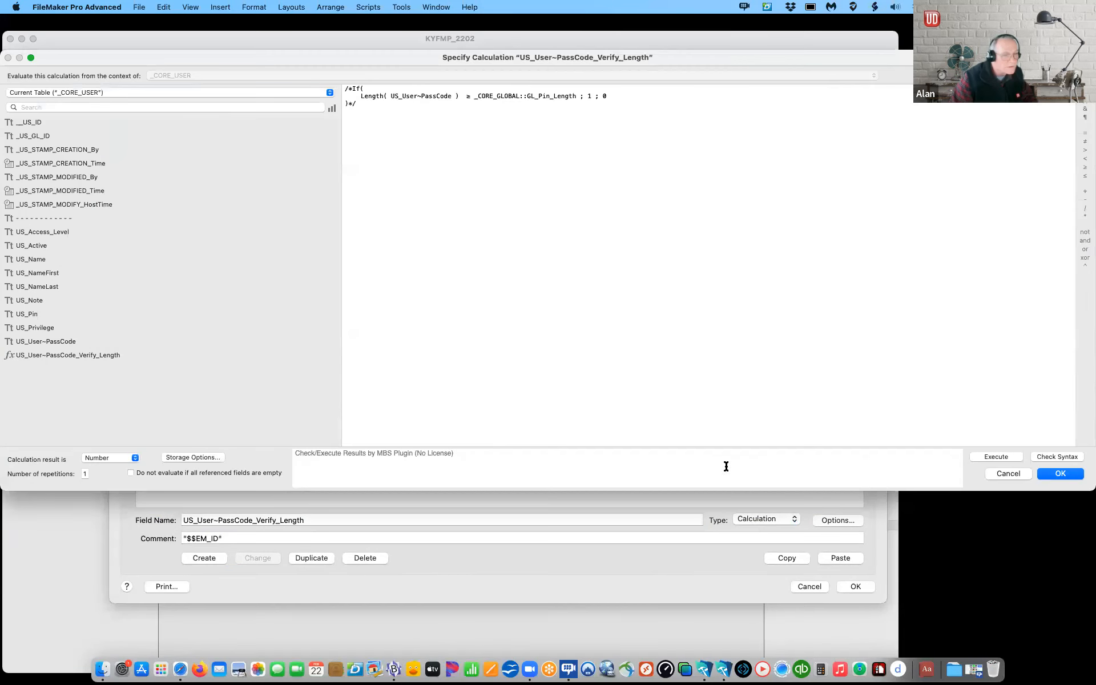
{"action": "left_click_drag", "start_coordinate": [353, 88], "coordinate": [334, 86]}
{"action": "key", "text": "BackSpace"}
{"action": "left_click", "coordinate": [355, 102]}
{"action": "key", "text": "BackSpace"}
{"action": "key", "text": "BackSpace"}
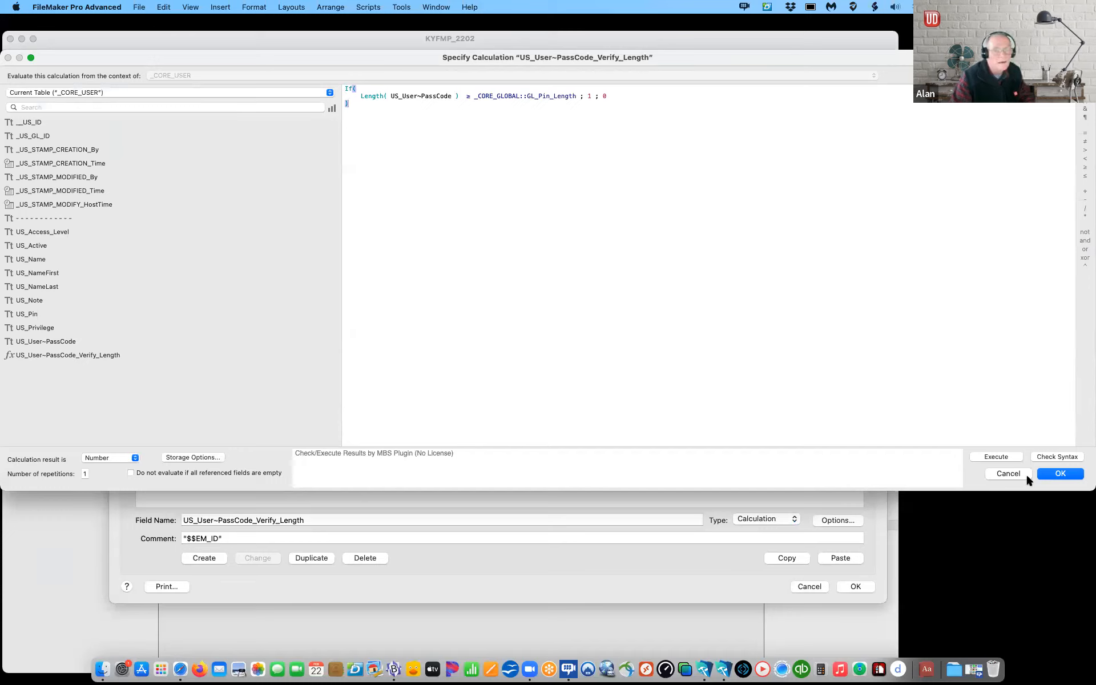
{"action": "left_click", "coordinate": [1060, 473]}
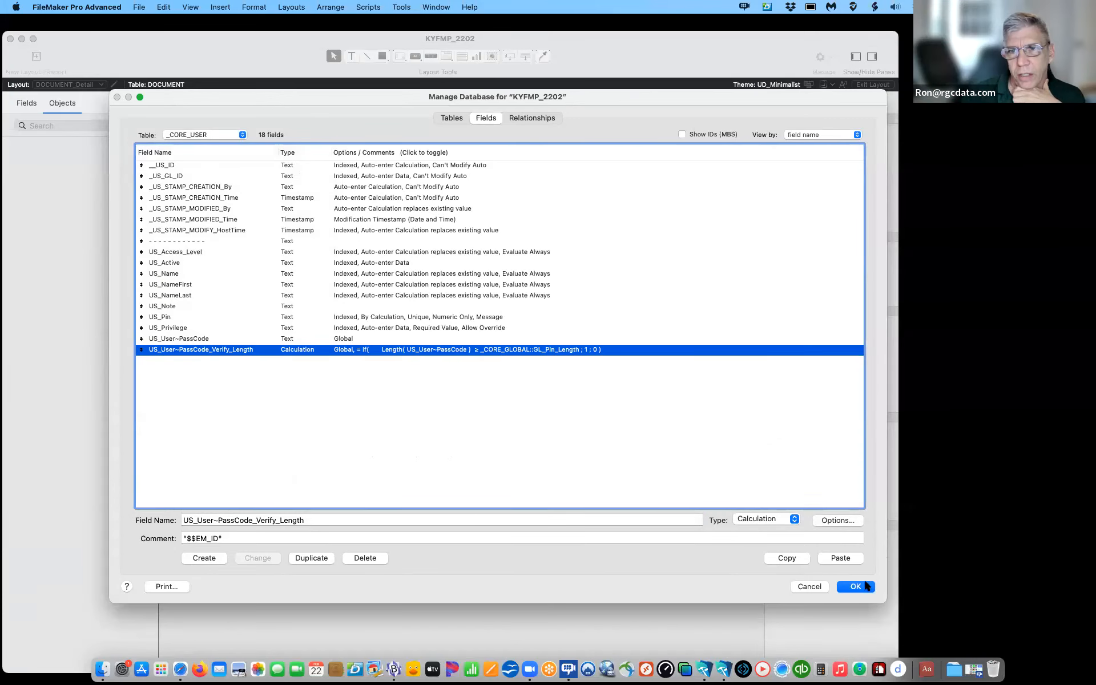
{"action": "left_click", "coordinate": [855, 586]}
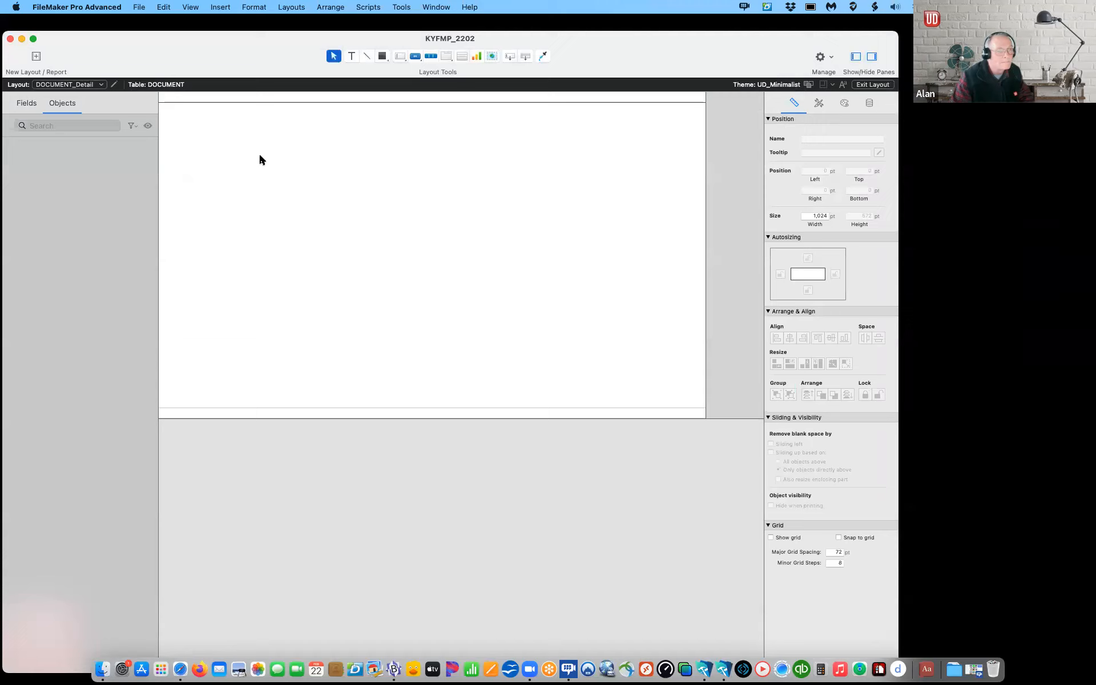
{"action": "left_click_drag", "start_coordinate": [110, 58], "coordinate": [135, 53]}
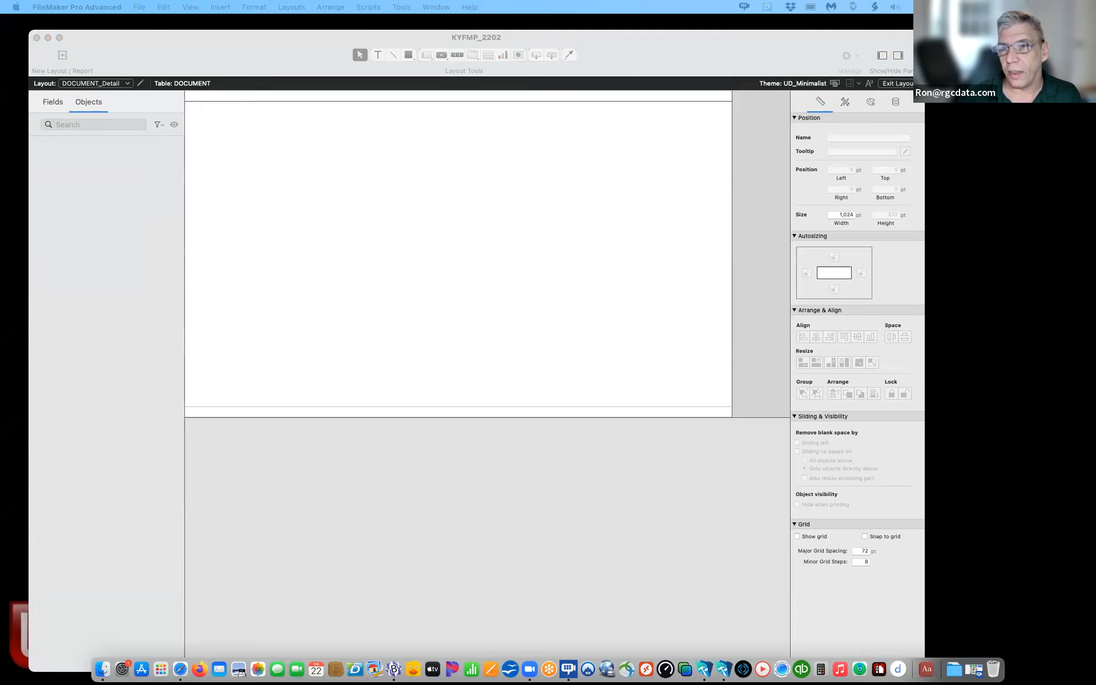
Step: Return to the DOCUMENT_Detail layout and open Manage Database
{"action": "left_click", "coordinate": [107, 80]}
{"action": "left_click", "coordinate": [108, 83]}
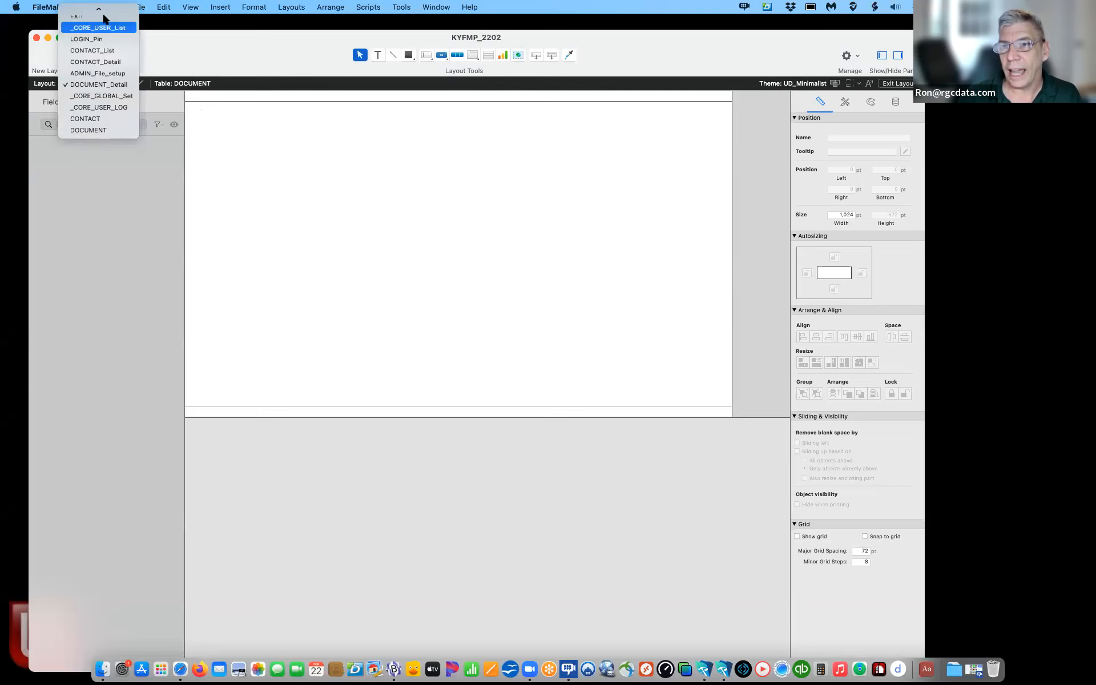
{"action": "left_click", "coordinate": [215, 29]}
{"action": "left_click", "coordinate": [138, 6]}
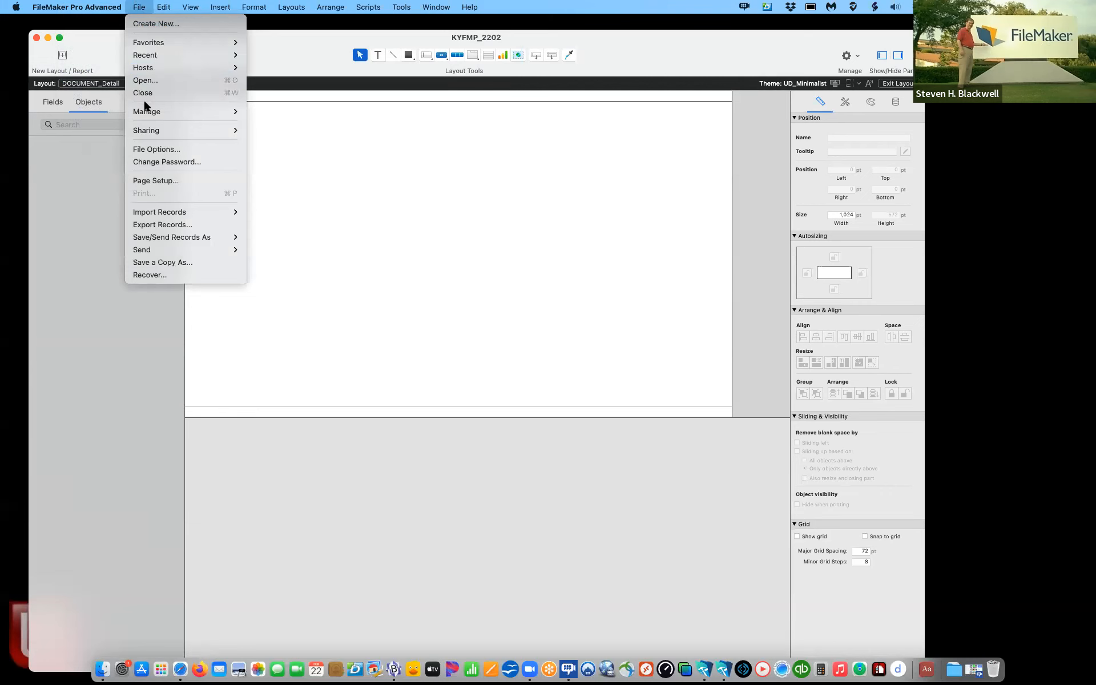
{"action": "mouse_move", "coordinate": [211, 109]}
{"action": "left_click", "coordinate": [282, 108]}
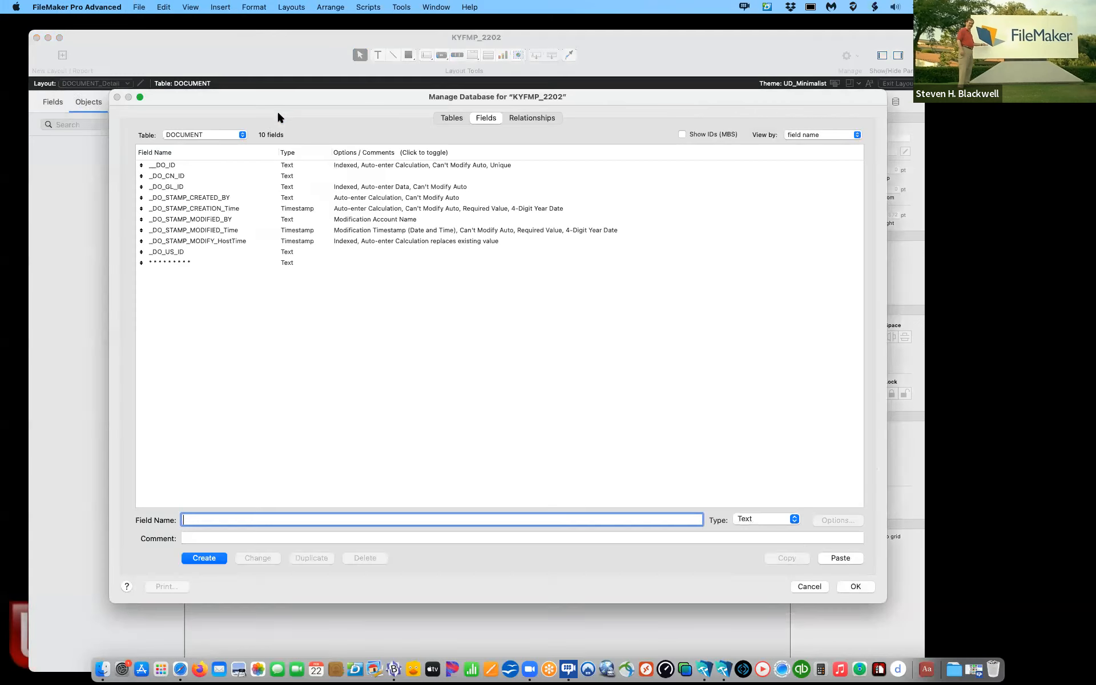
Step: Paste the copied UL_ fields into the _CORE_USER_LOG table, giving 17 fields
{"action": "left_click", "coordinate": [222, 135]}
{"action": "left_click", "coordinate": [223, 115]}
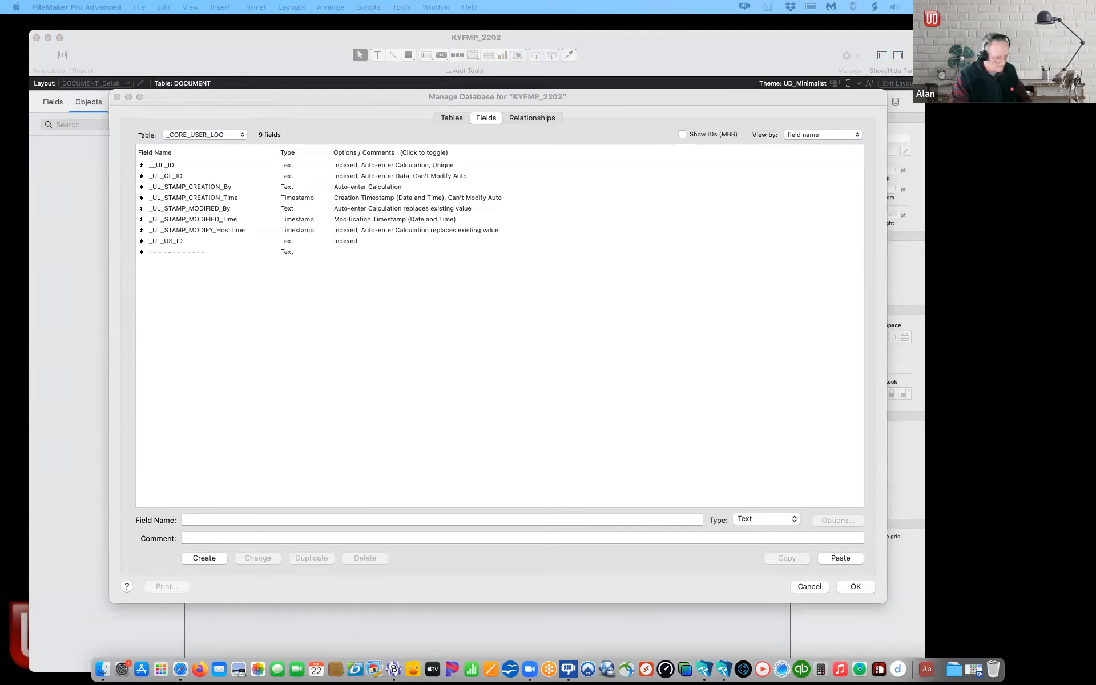
{"action": "left_click", "coordinate": [209, 361]}
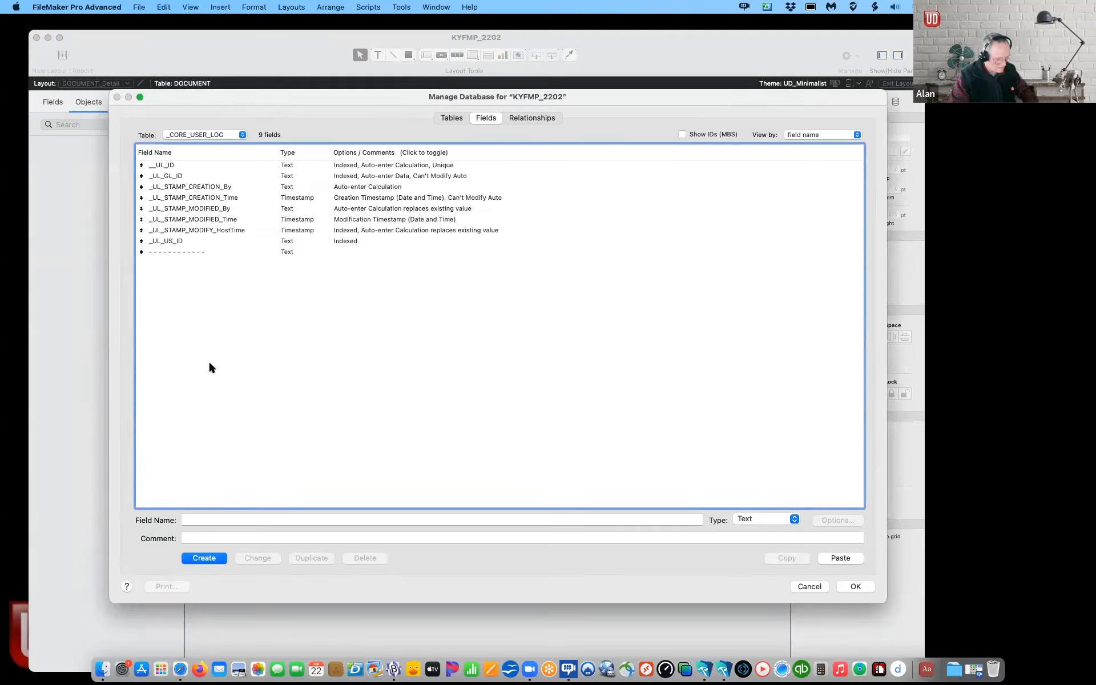
{"action": "right_click", "coordinate": [209, 361]}
{"action": "left_click", "coordinate": [201, 347]}
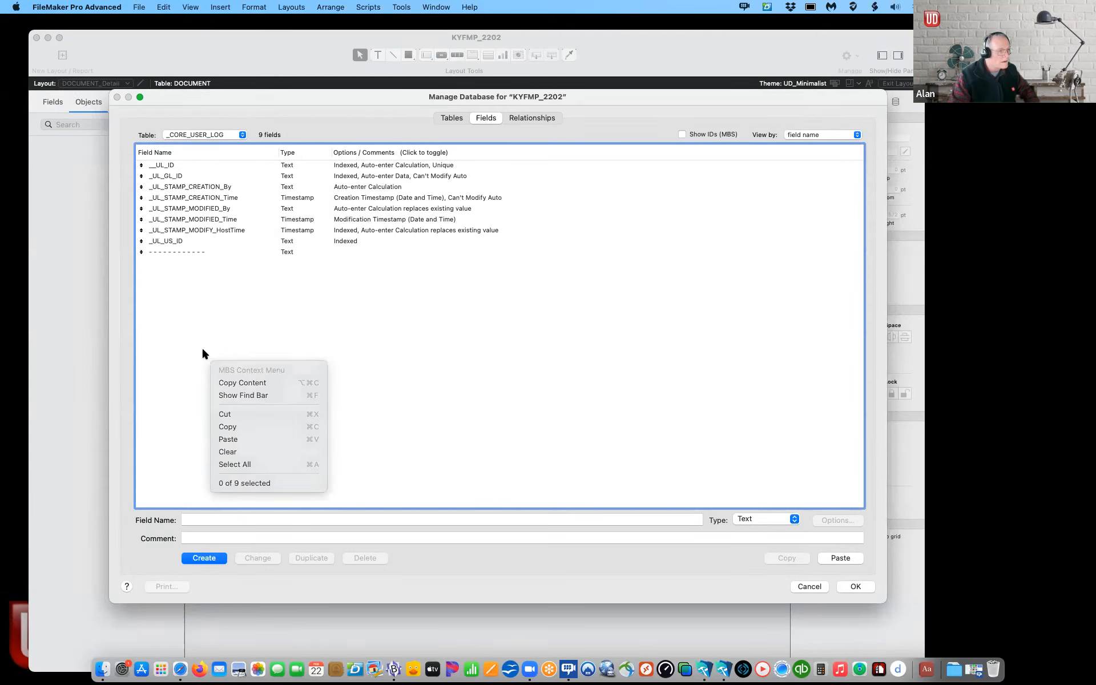
{"action": "key", "text": "super+v"}
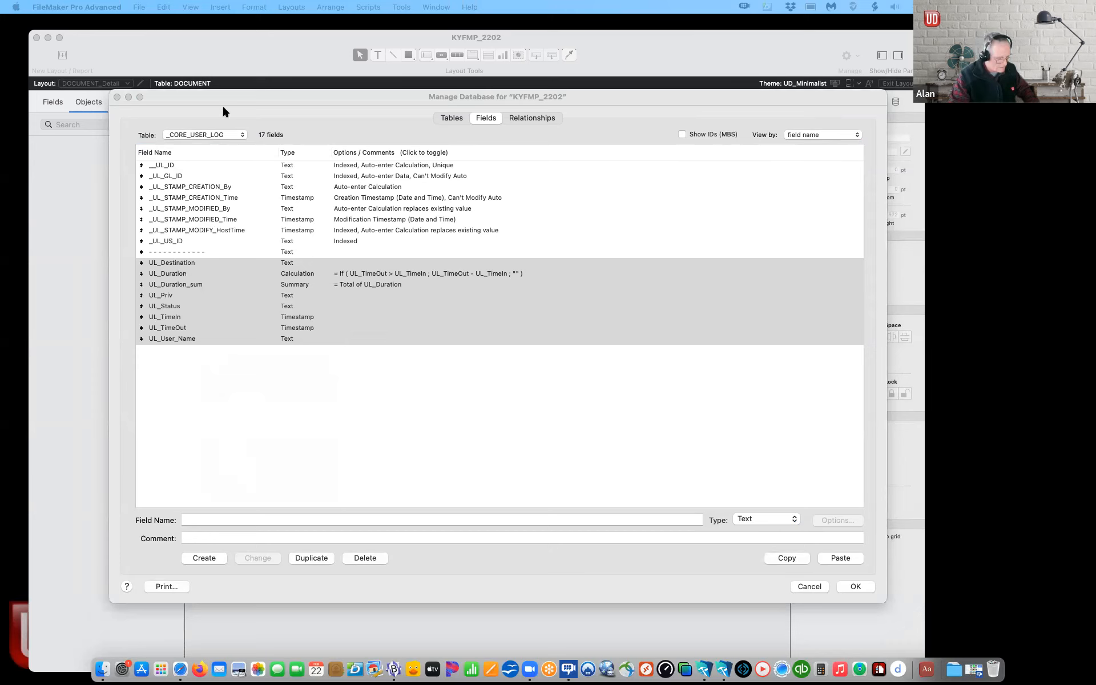
Step: Paste the copied DO_ fields into the DOCUMENT table, giving 20 fields
{"action": "left_click", "coordinate": [216, 136]}
{"action": "left_click", "coordinate": [216, 136]}
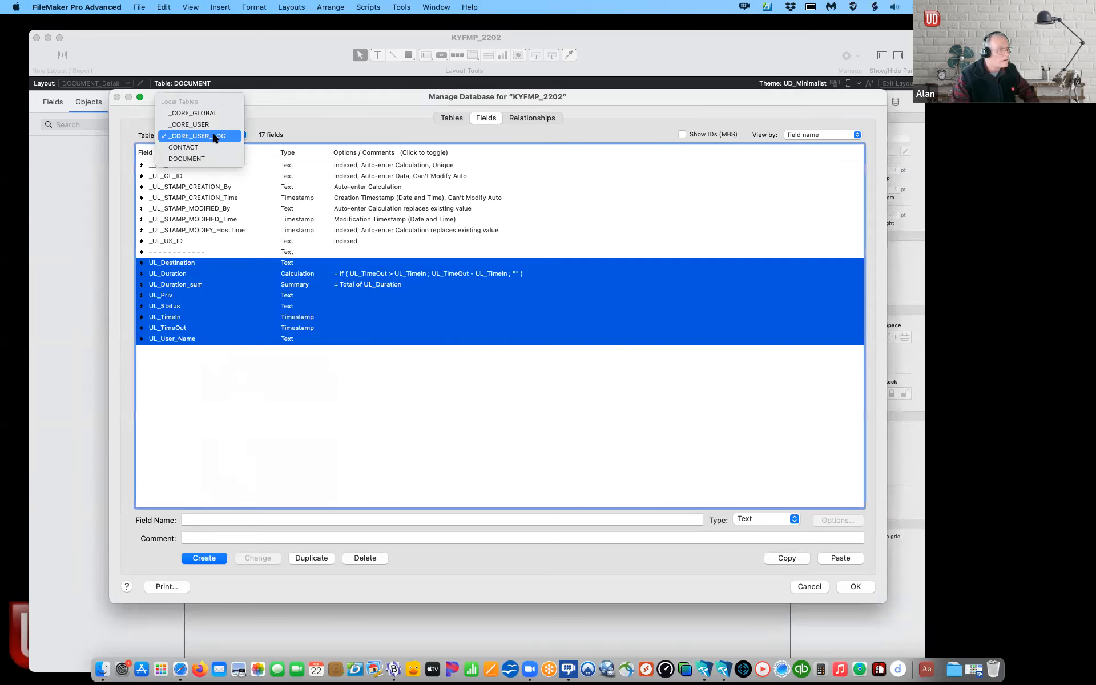
{"action": "left_click", "coordinate": [201, 160]}
{"action": "left_click", "coordinate": [169, 348]}
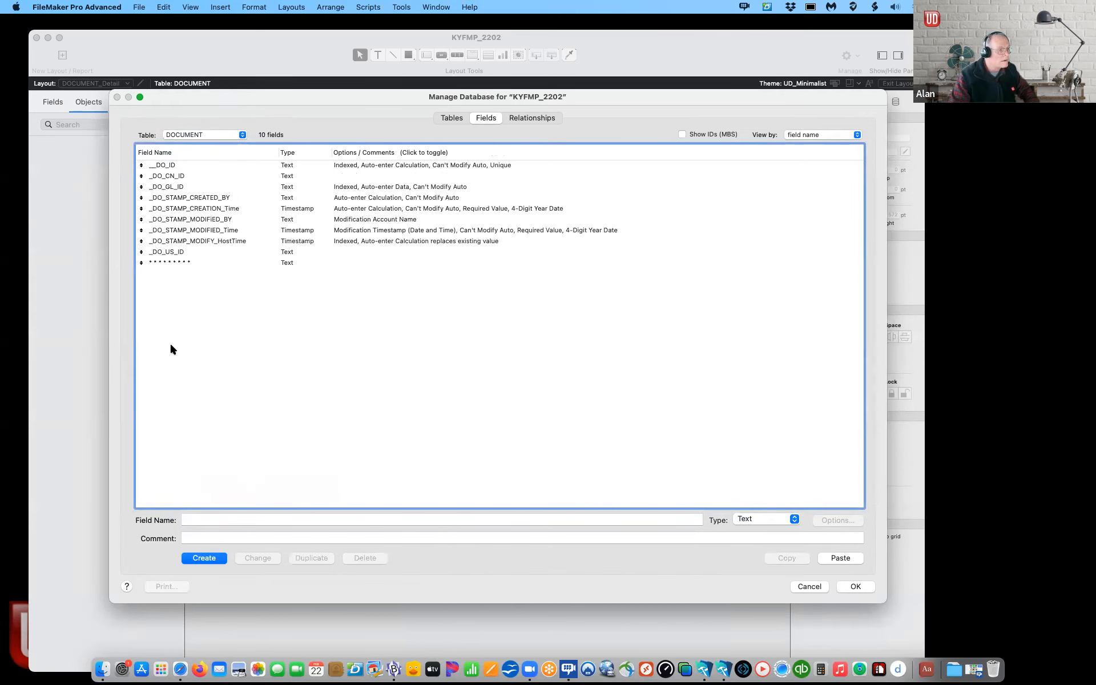
{"action": "key", "text": "super+v"}
{"action": "left_click", "coordinate": [231, 135]}
Step: Paste fields CN_Address_City through CN_SN_Calc into the CONTACT table, giving 29 fields
{"action": "left_click", "coordinate": [229, 124]}
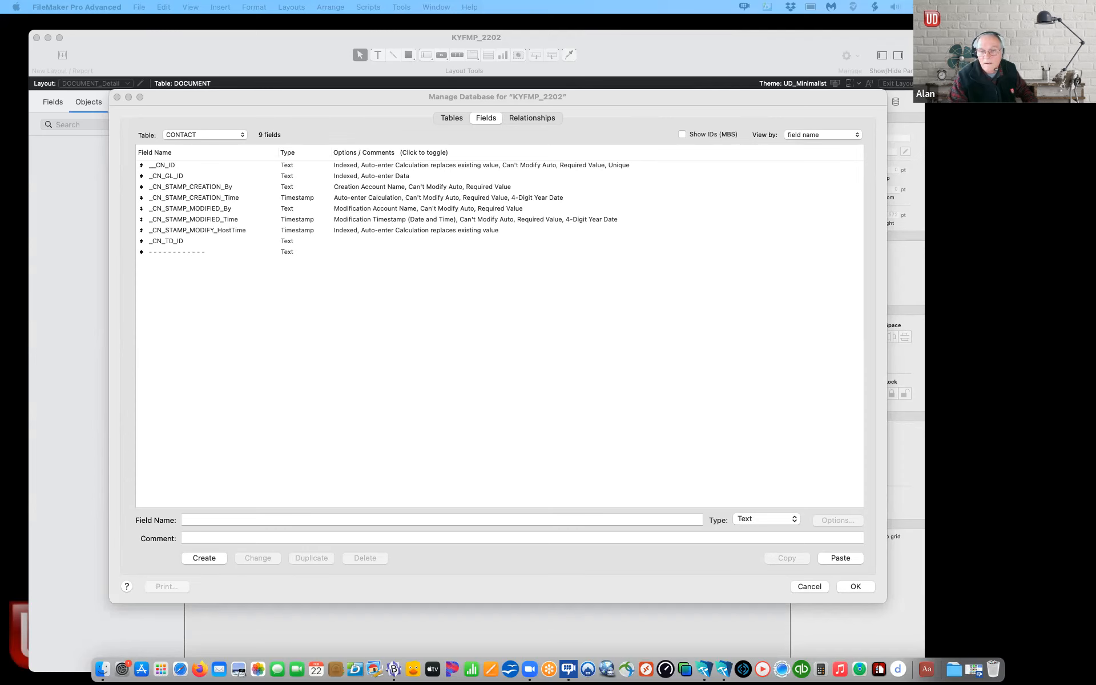
{"action": "left_click", "coordinate": [354, 388]}
{"action": "key", "text": "super+v"}
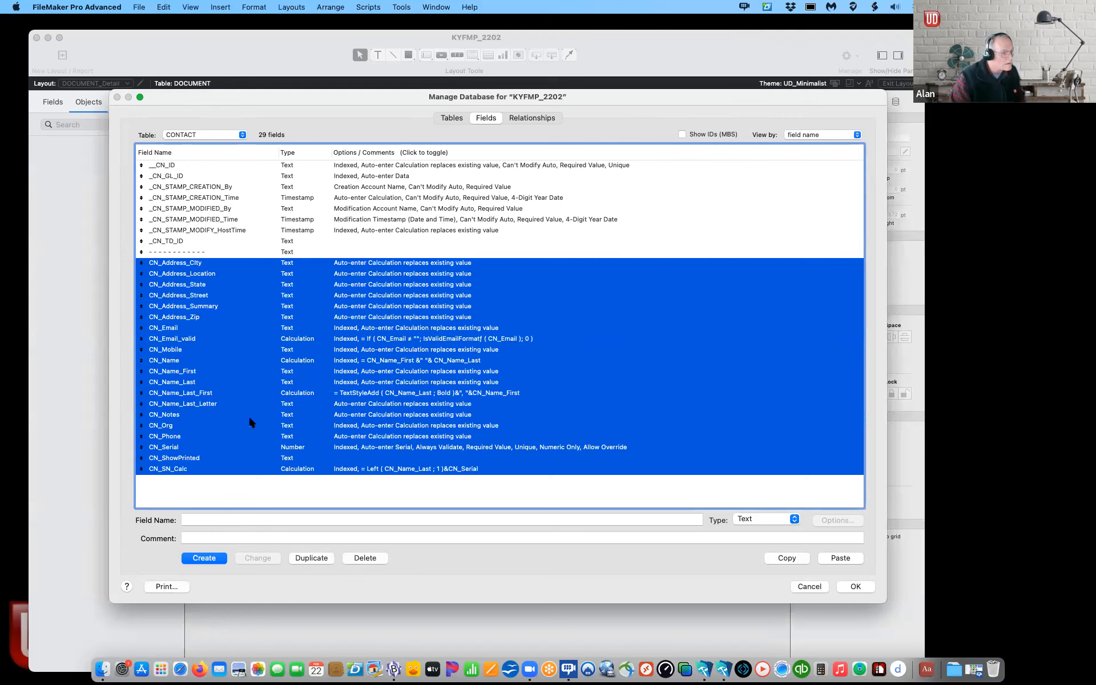
{"action": "left_click", "coordinate": [237, 438]}
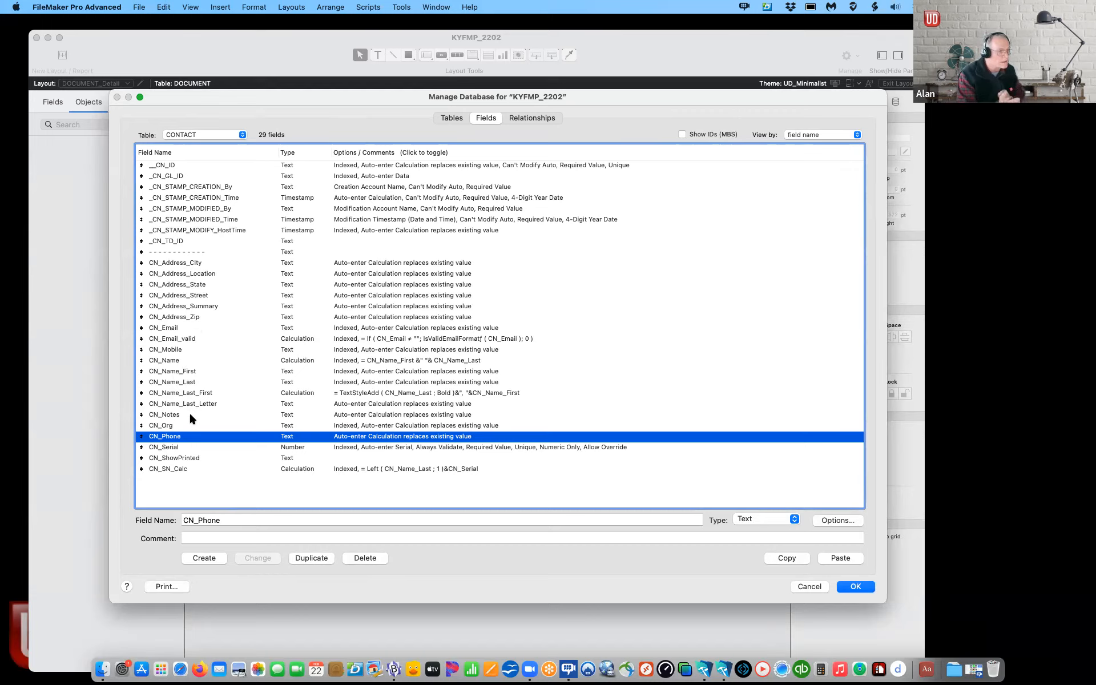
Step: Close Manage Database, keeping the changes instead of discarding them
{"action": "left_click", "coordinate": [212, 135]}
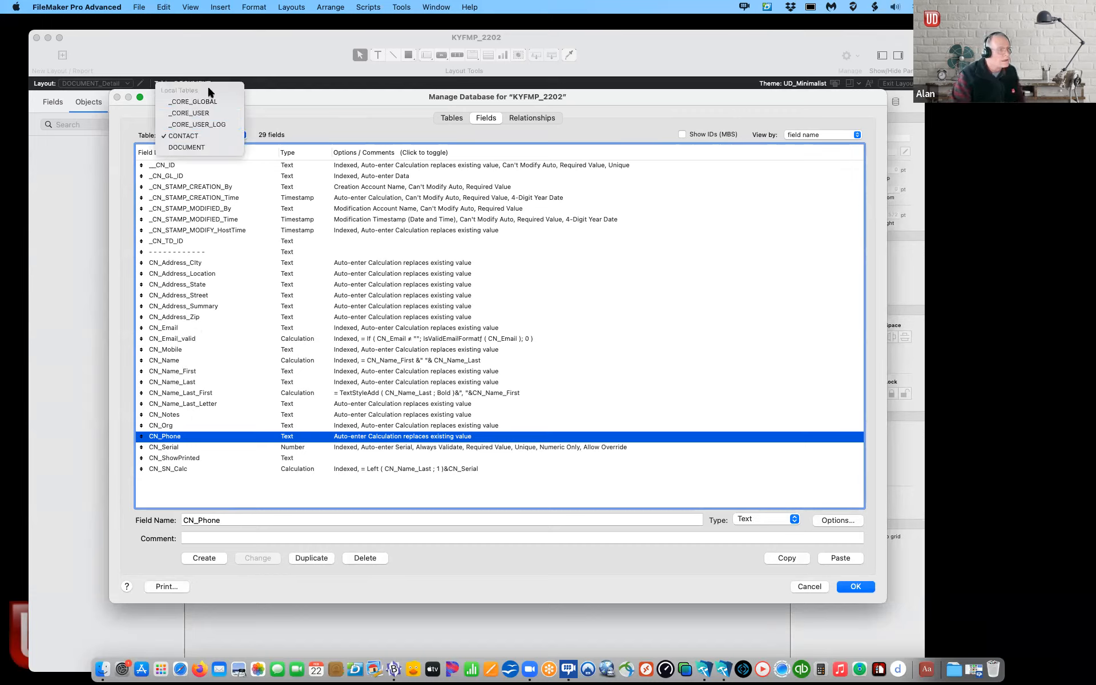
{"action": "left_click", "coordinate": [349, 113]}
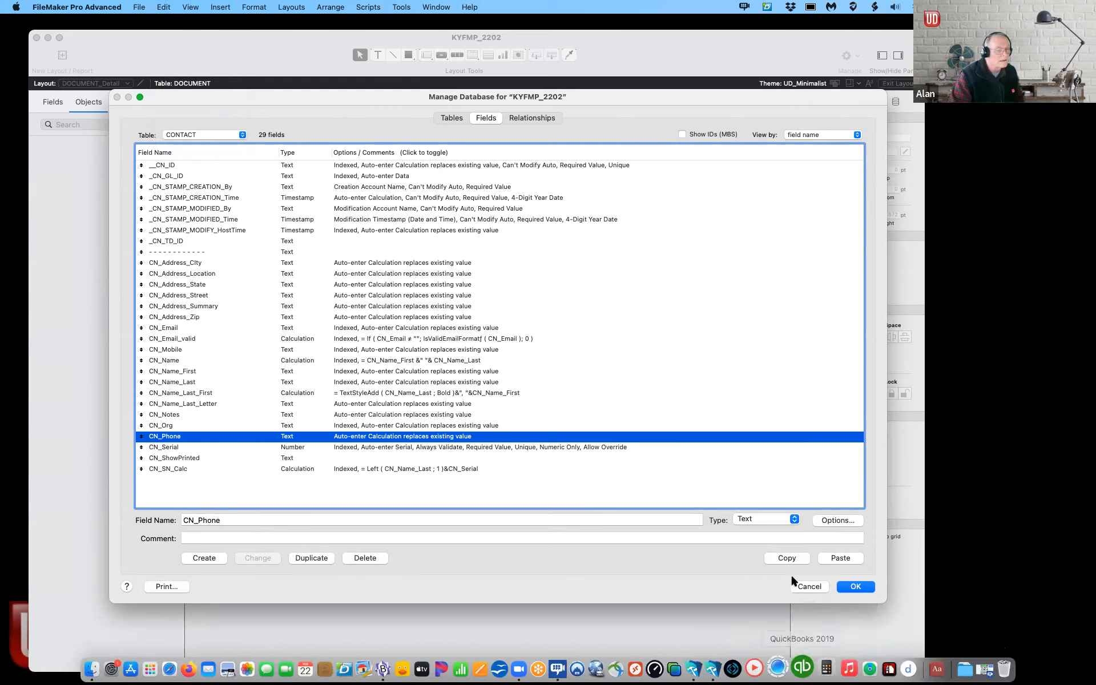
{"action": "left_click", "coordinate": [809, 587]}
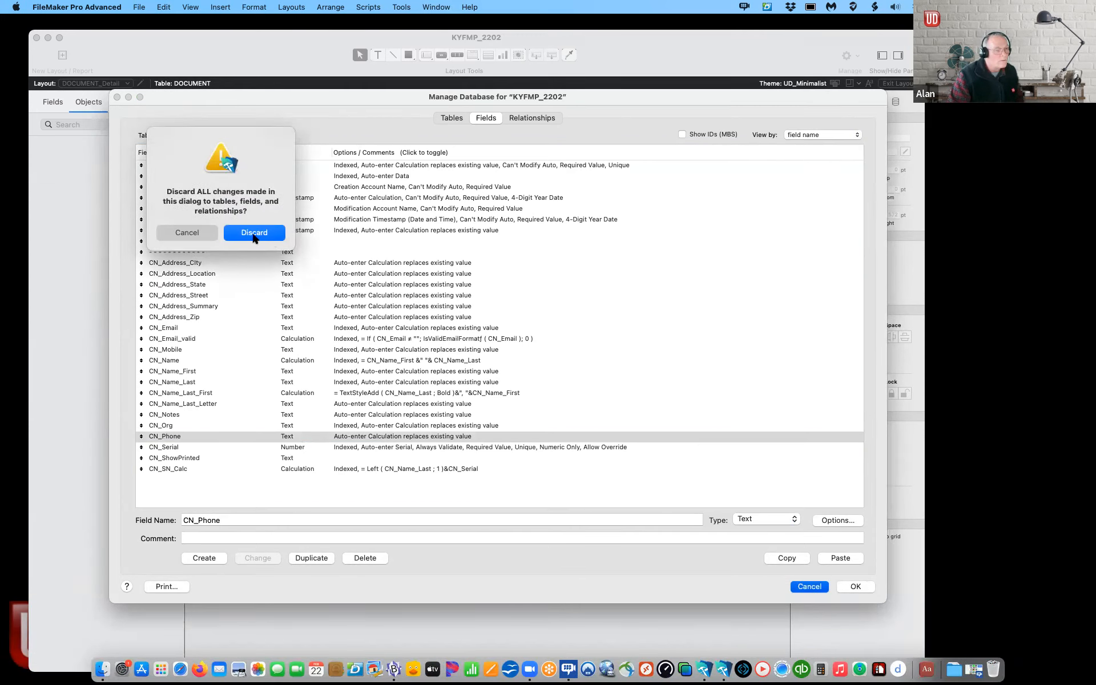
{"action": "left_click", "coordinate": [194, 235]}
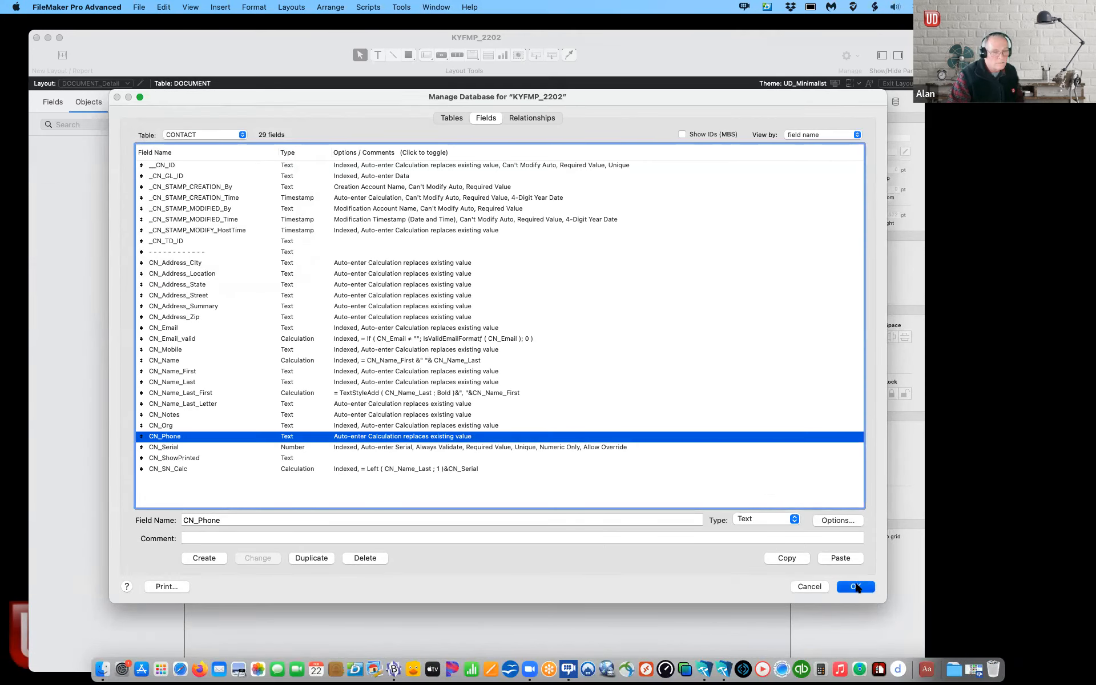
{"action": "left_click", "coordinate": [858, 585]}
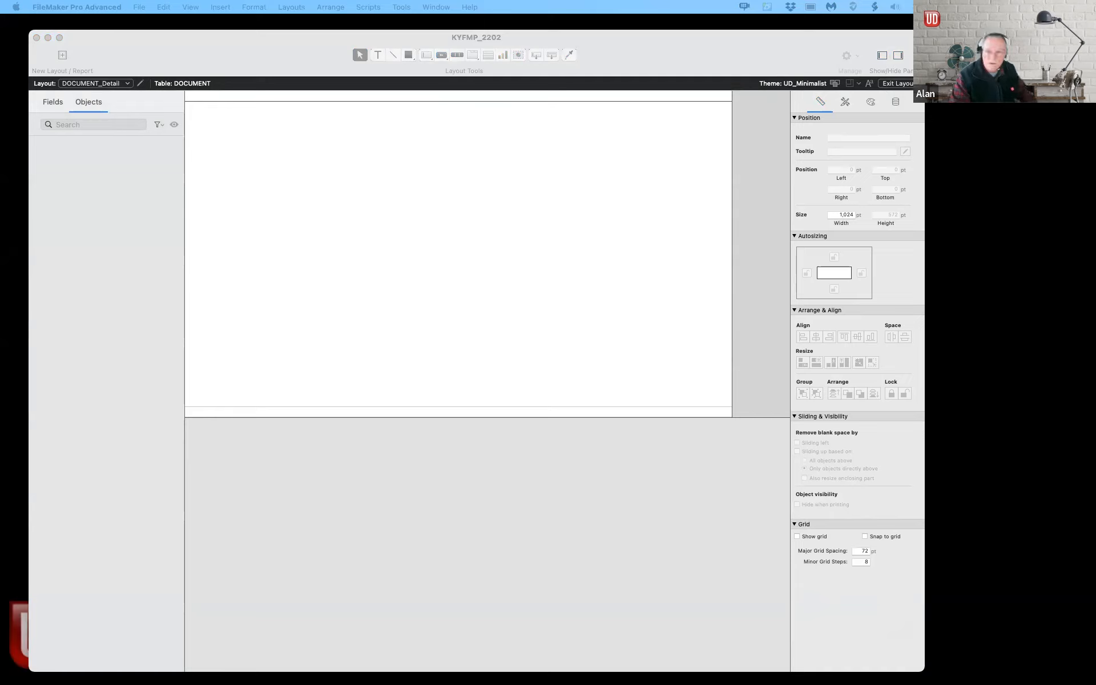
Step: Switch to the _CORE_GLOBAL_Set layout and set its header height to 75 pt
{"action": "left_click", "coordinate": [92, 84]}
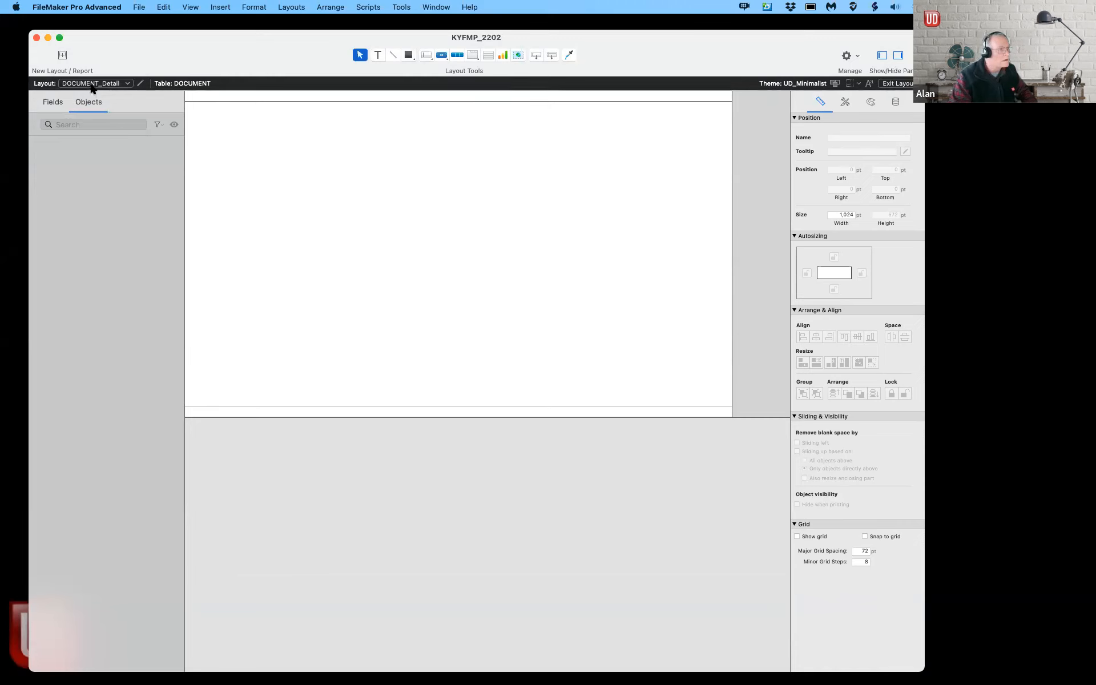
{"action": "left_click", "coordinate": [91, 84]}
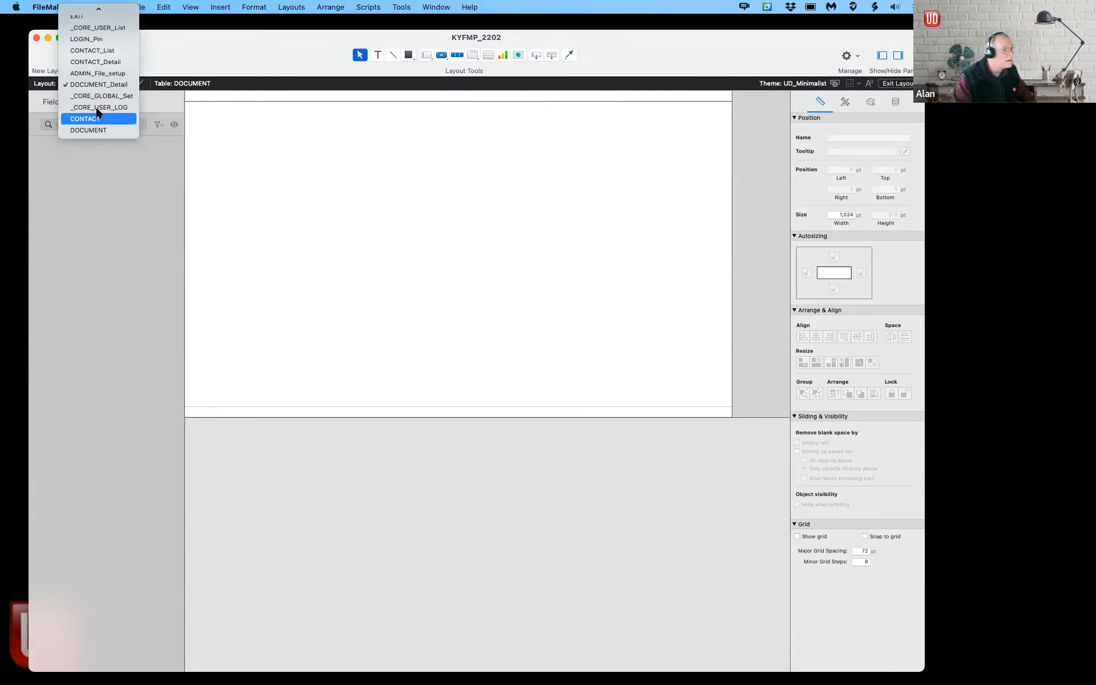
{"action": "left_click", "coordinate": [100, 86]}
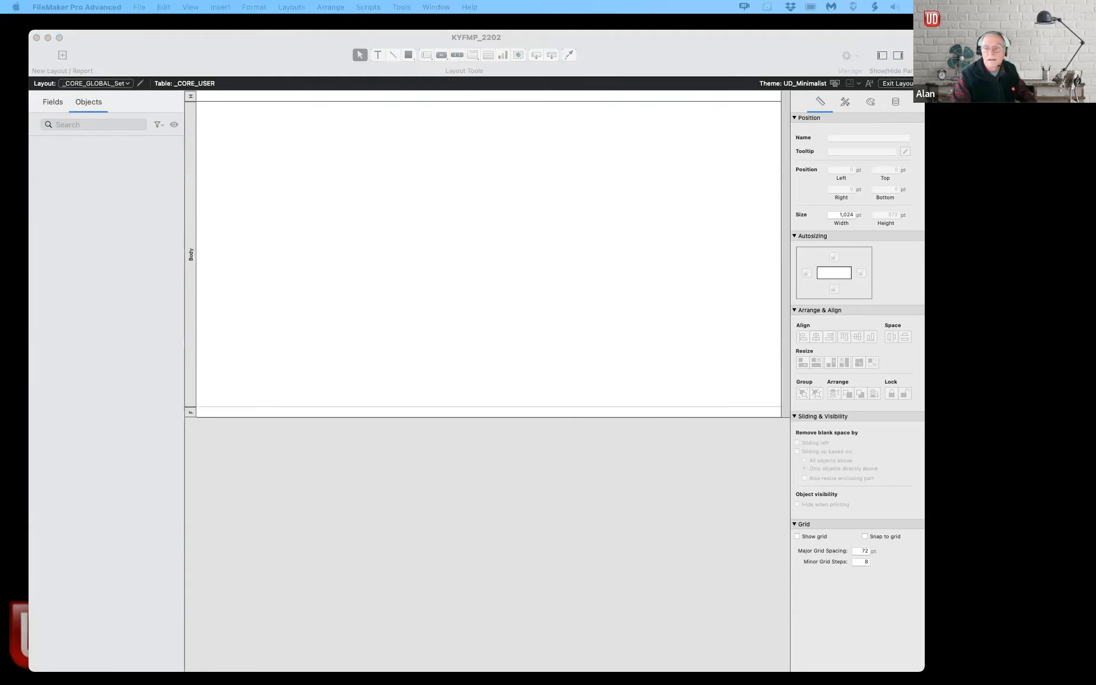
{"action": "left_click", "coordinate": [393, 188]}
{"action": "left_click", "coordinate": [190, 97]}
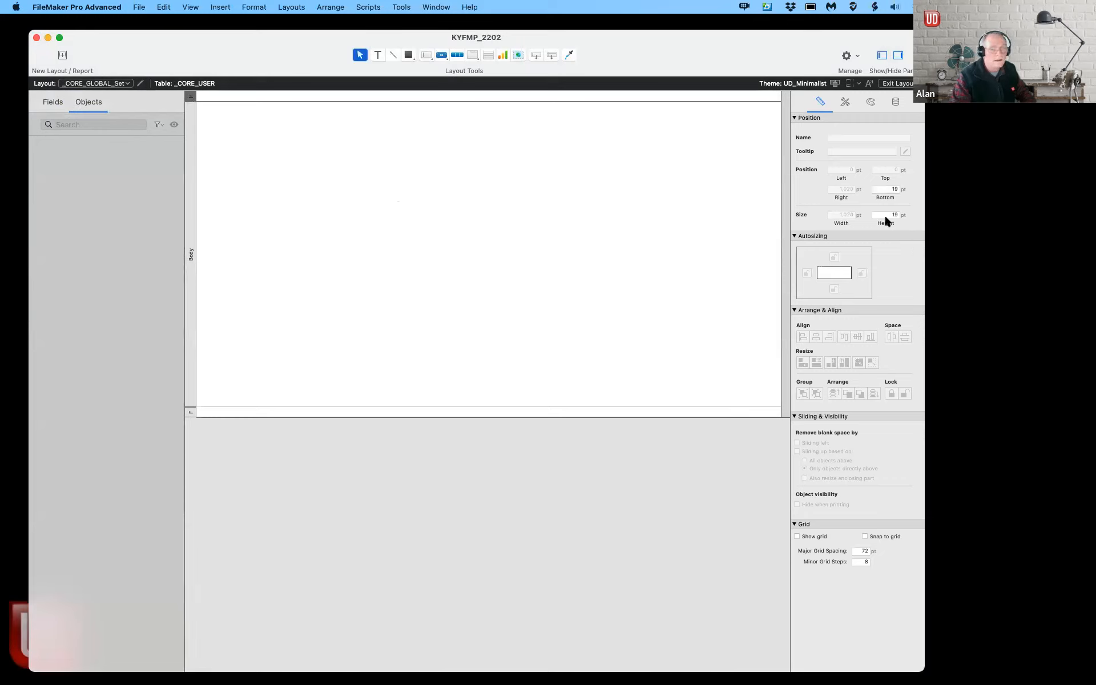
{"action": "type", "text": "75"}
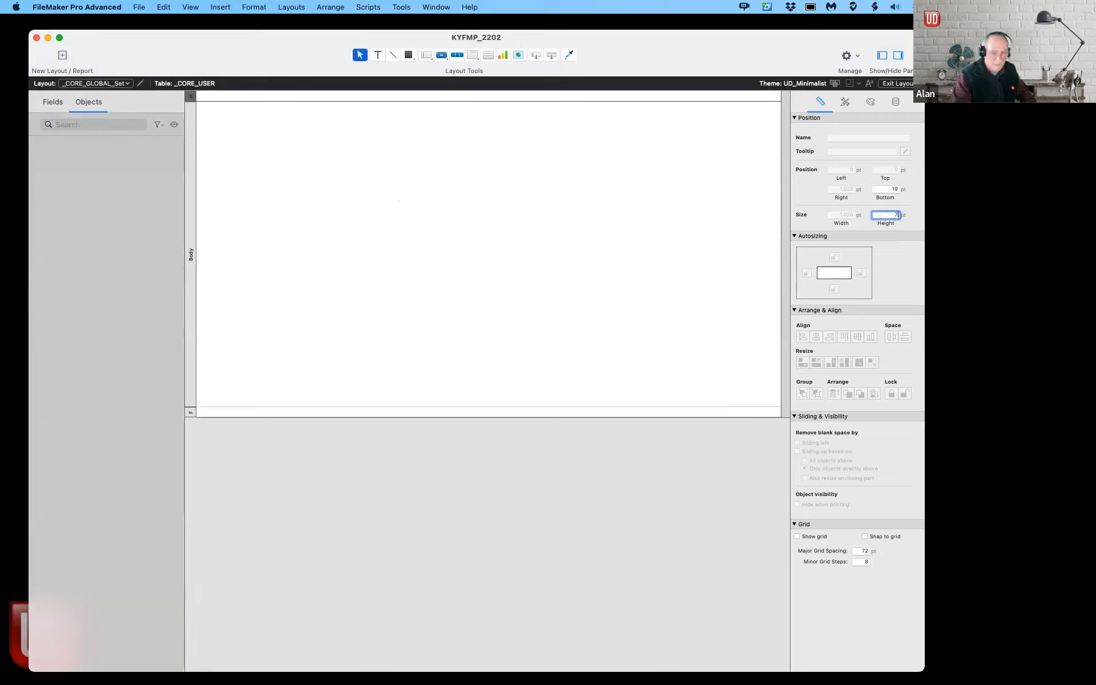
{"action": "left_click", "coordinate": [666, 260]}
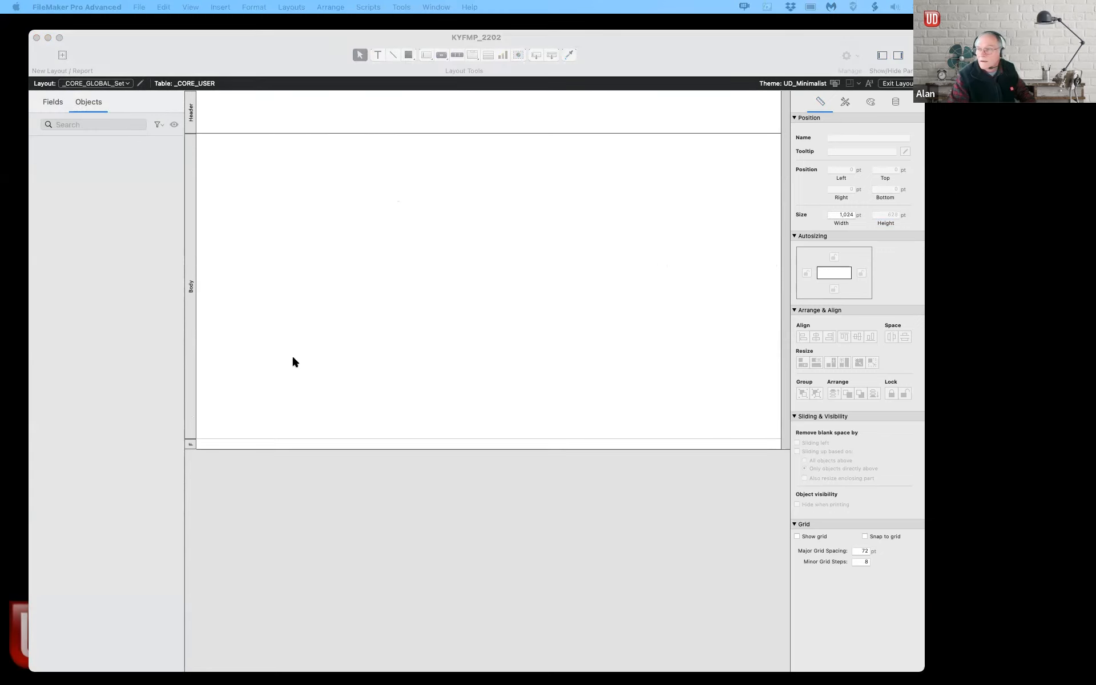
Step: Set the body part height to 750 pt in the Inspector
{"action": "left_click", "coordinate": [190, 311]}
{"action": "left_click", "coordinate": [189, 311]}
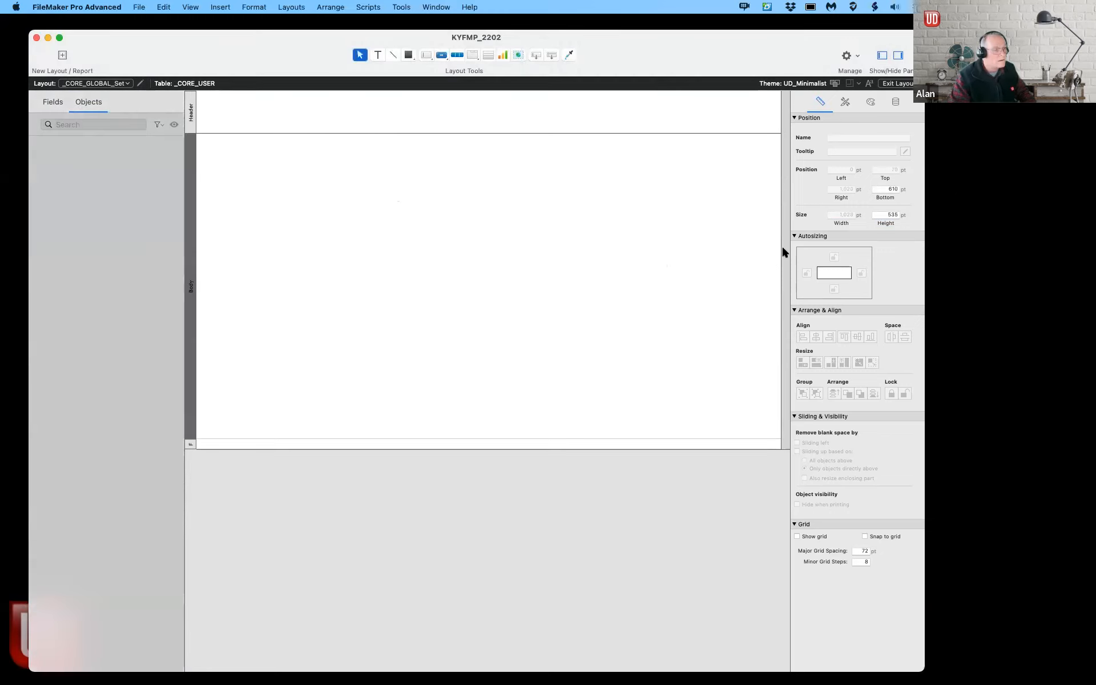
{"action": "double_click", "coordinate": [892, 216]}
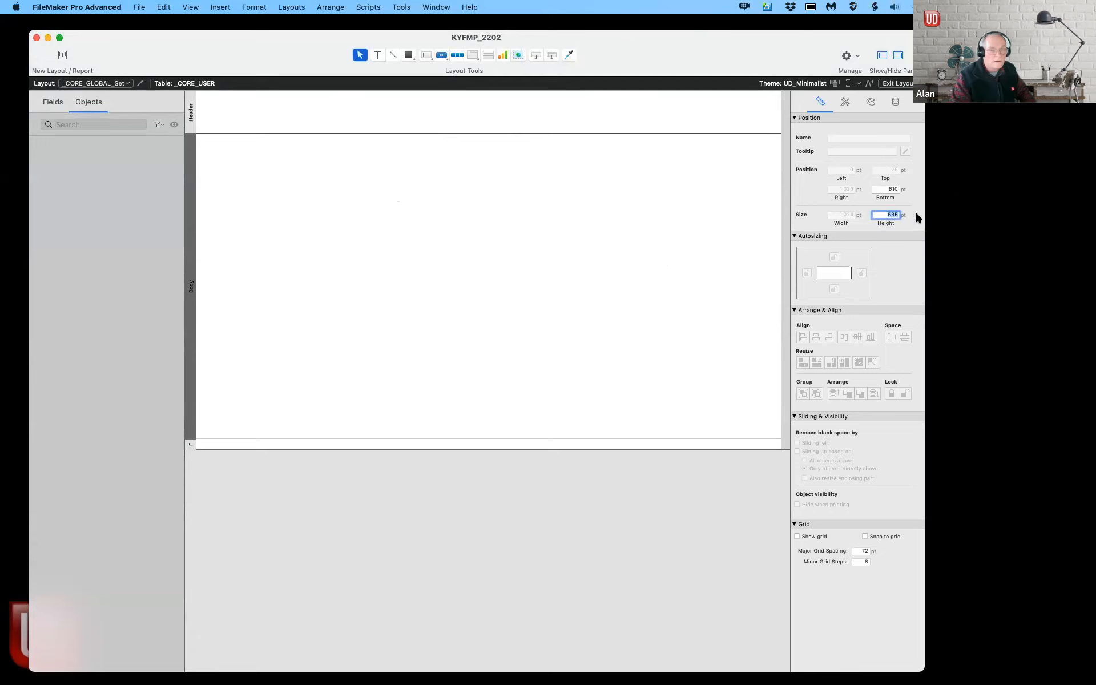
{"action": "type", "text": "7540"}
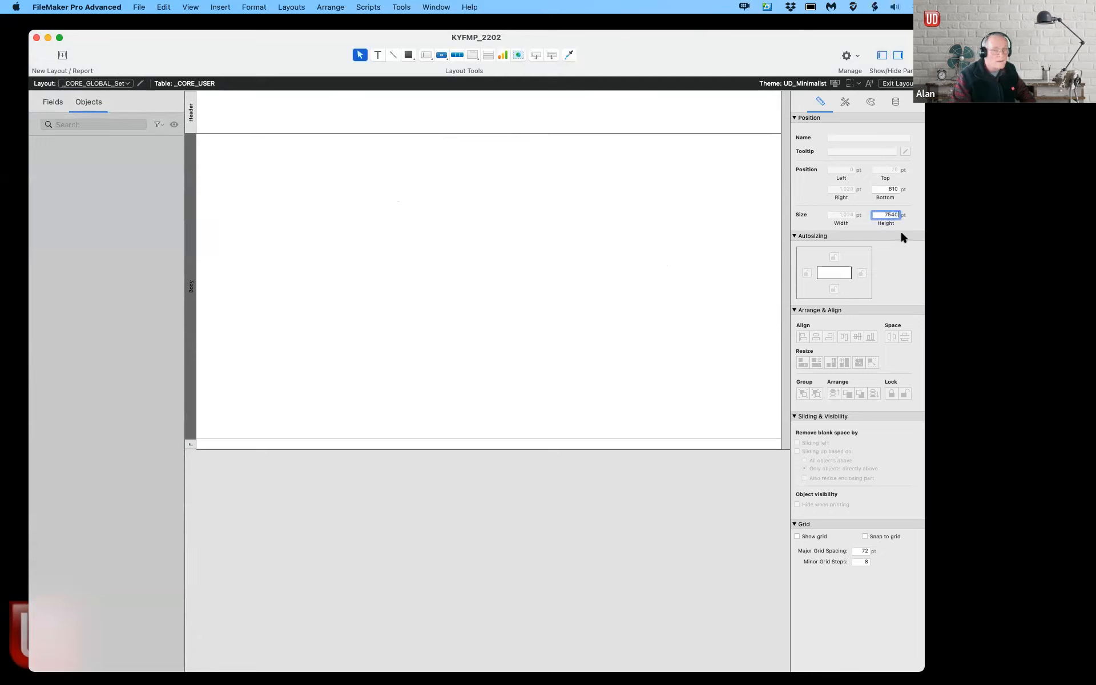
{"action": "key", "text": "BackSpace"}
{"action": "key", "text": "BackSpace"}
{"action": "type", "text": "0"}
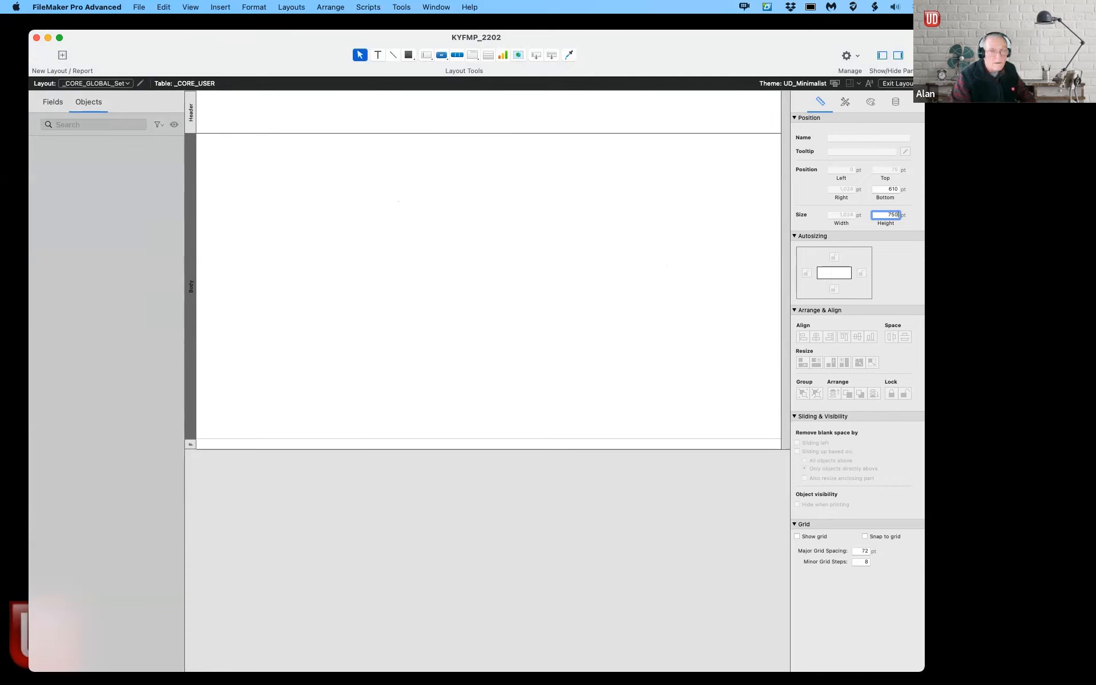
{"action": "left_click", "coordinate": [632, 197]}
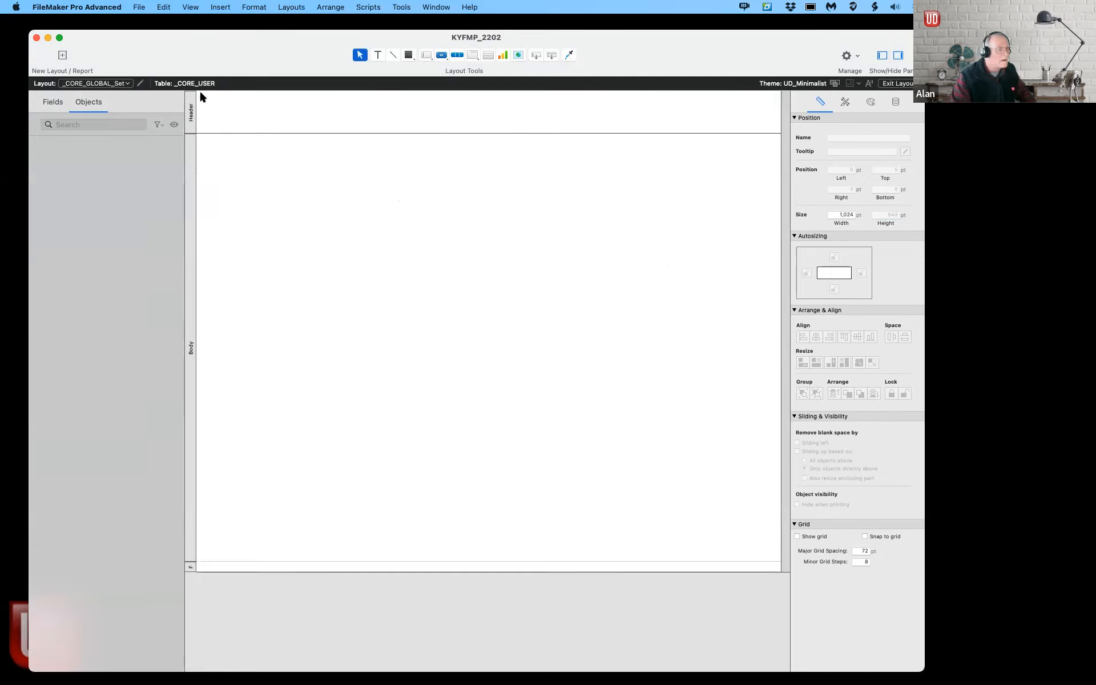
Step: Paste the GLOBALS heading, image containers, DB fields and coloured buttons onto _CORE_GLOBAL_Set, then review them
{"action": "key", "text": "super+v"}
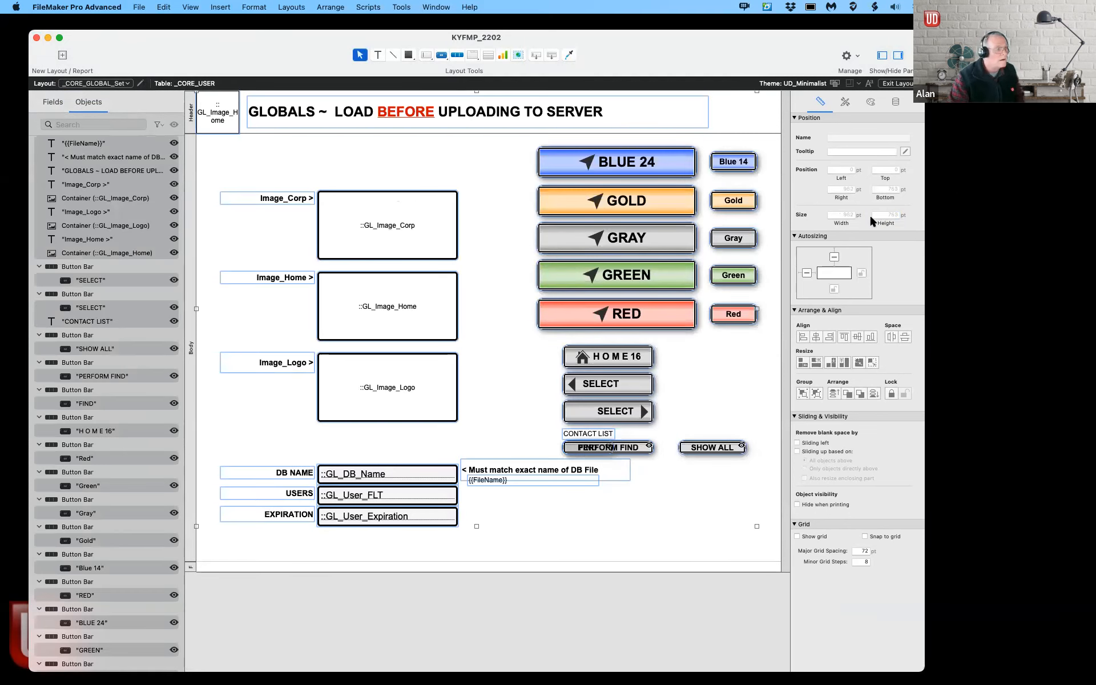
{"action": "left_click", "coordinate": [519, 374]}
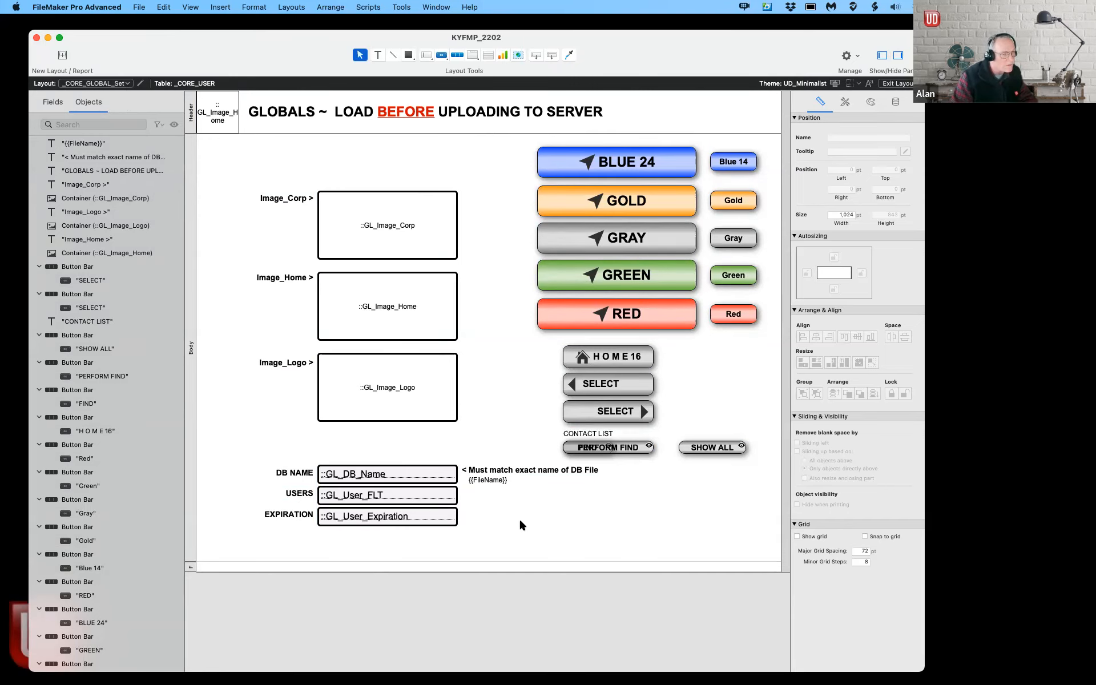
{"action": "scroll", "coordinate": [434, 500], "scroll_direction": "down", "scroll_amount": 1}
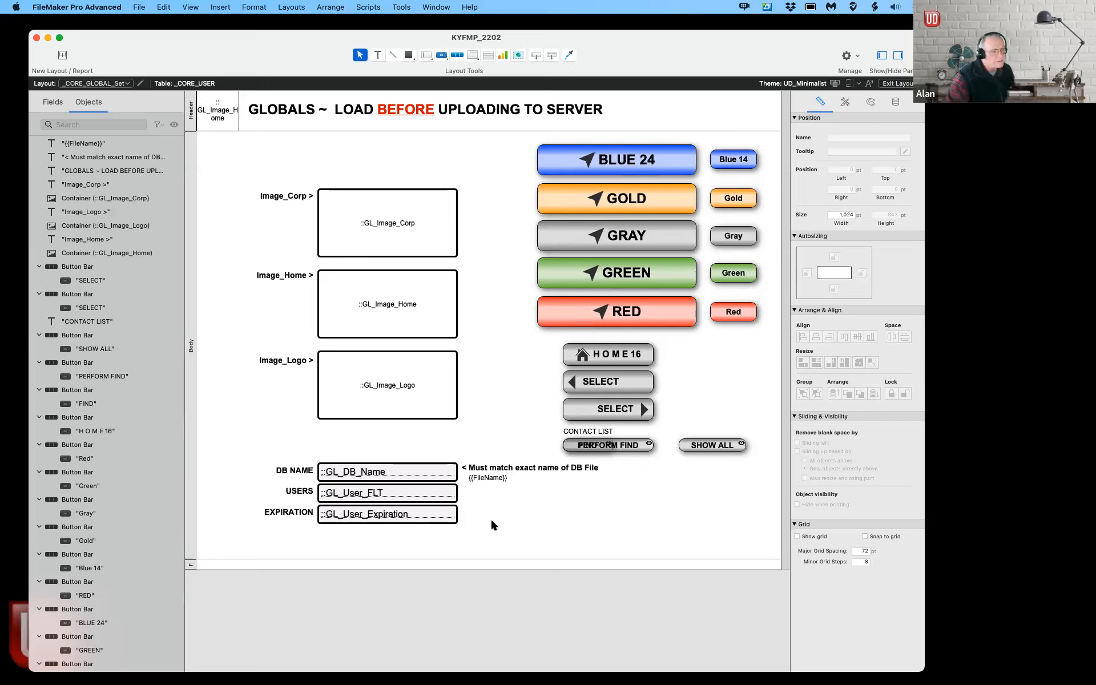
{"action": "scroll", "coordinate": [492, 521], "scroll_direction": "right", "scroll_amount": 1}
{"action": "scroll", "coordinate": [512, 520], "scroll_direction": "left", "scroll_amount": 1}
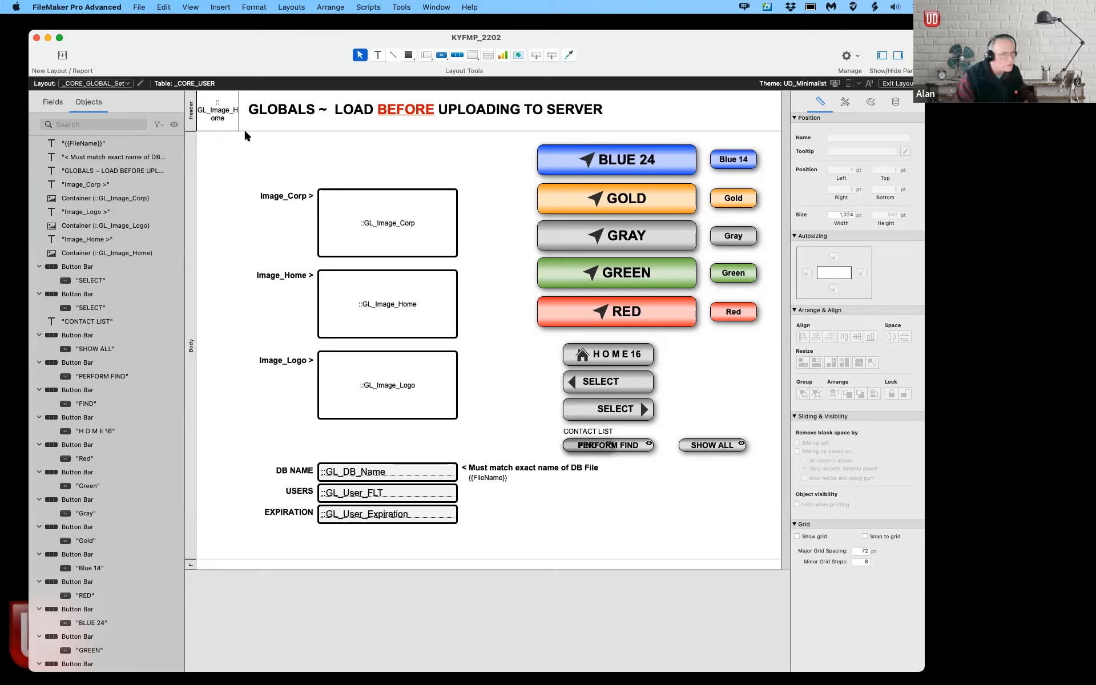
Step: Switch to the ADMIN_File_setup layout and delete its header and footer parts
{"action": "left_click", "coordinate": [97, 84]}
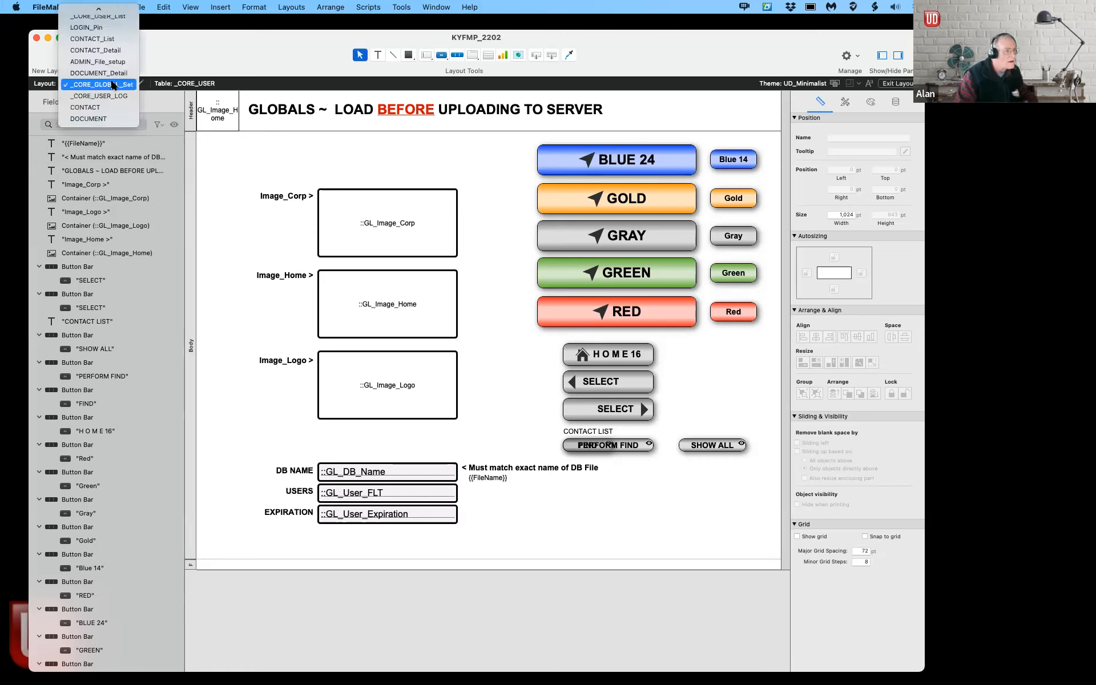
{"action": "mouse_move", "coordinate": [120, 6]}
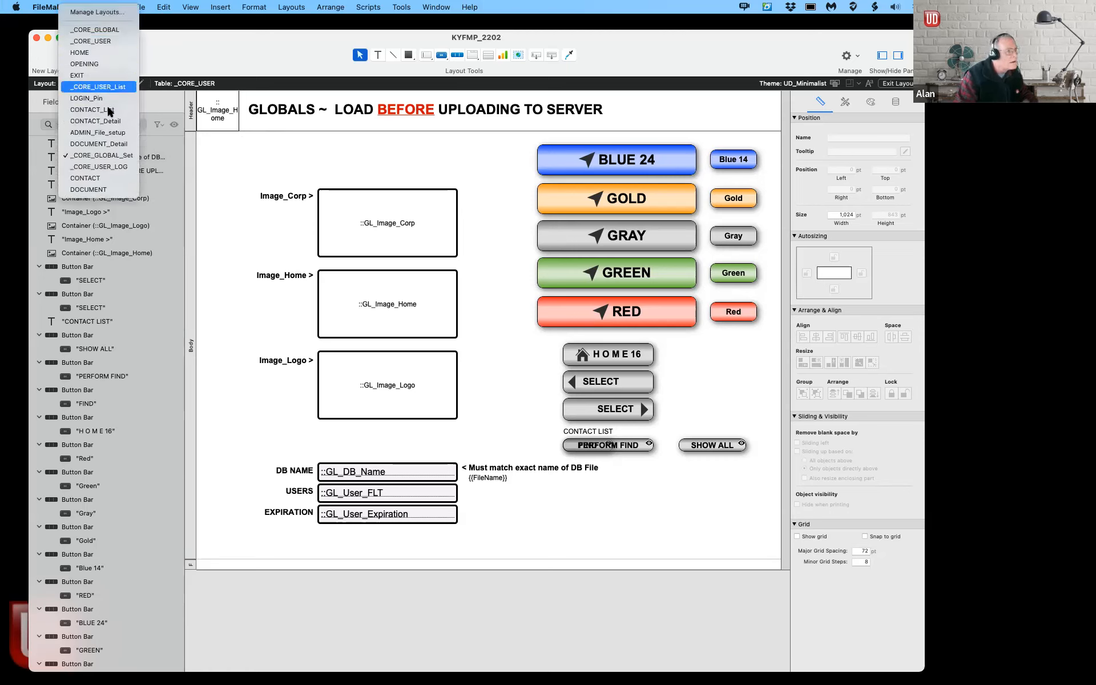
{"action": "left_click", "coordinate": [108, 133]}
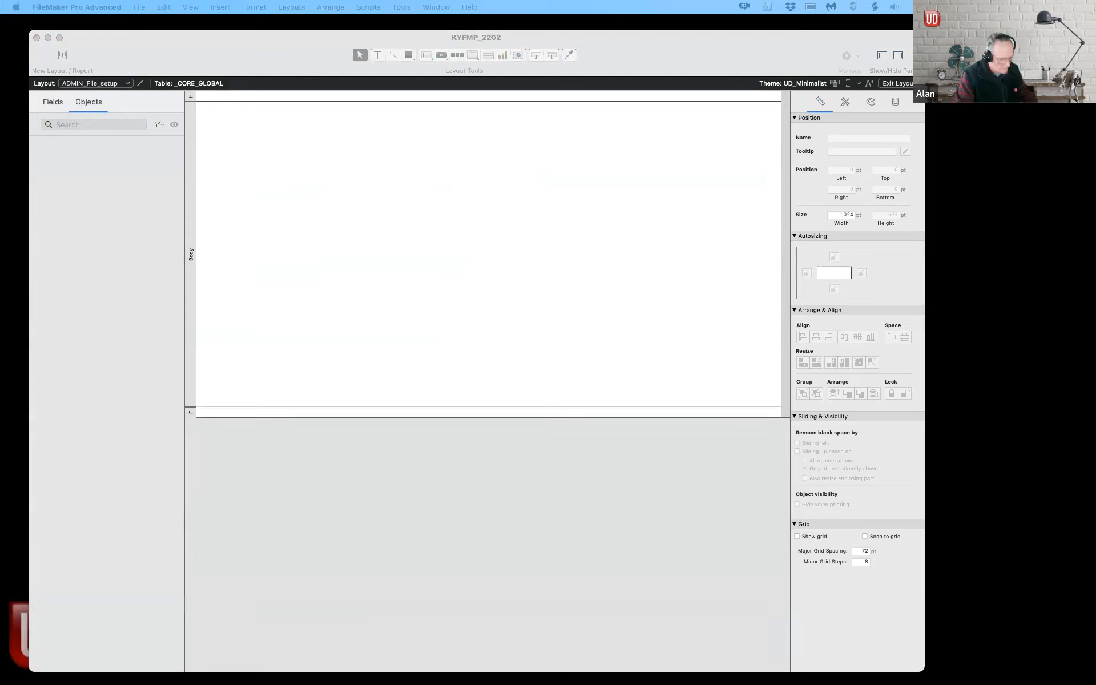
{"action": "left_click", "coordinate": [521, 168]}
{"action": "left_click", "coordinate": [191, 97]}
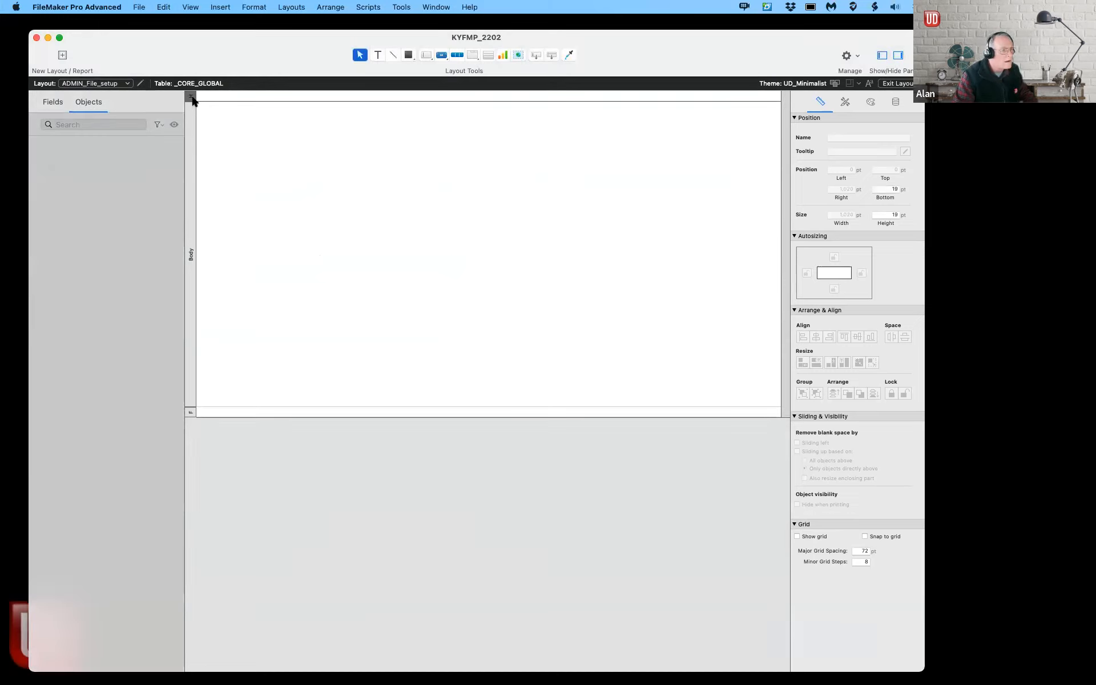
{"action": "key", "text": "BackSpace"}
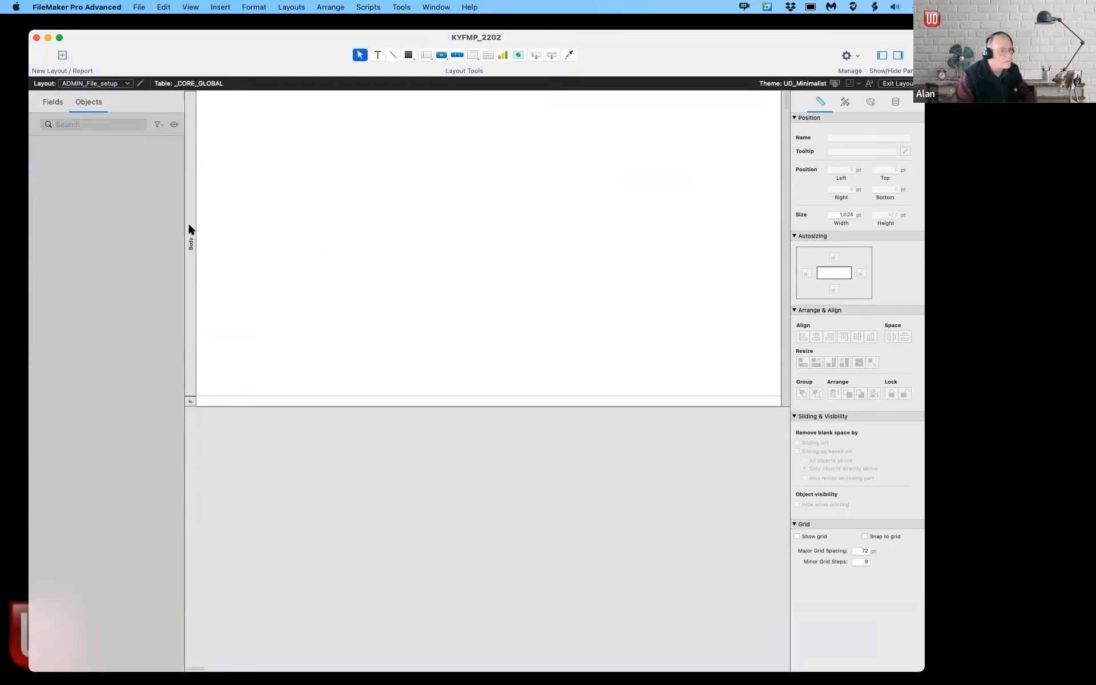
{"action": "left_click", "coordinate": [190, 401]}
{"action": "key", "text": "BackSpace"}
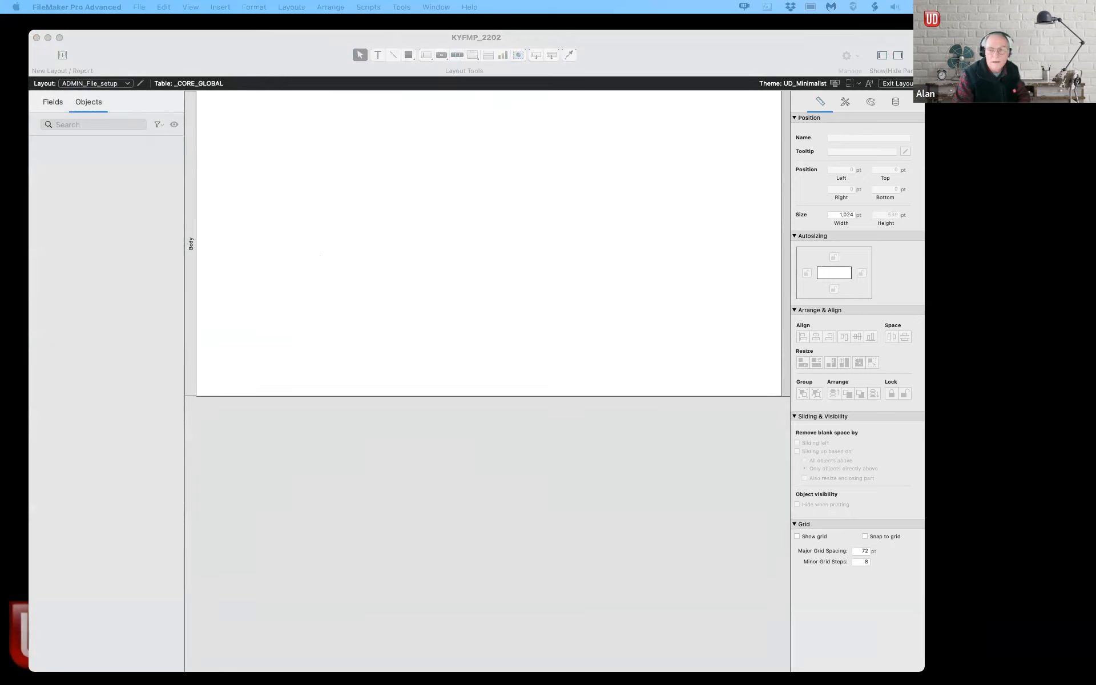
{"action": "left_click", "coordinate": [274, 134]}
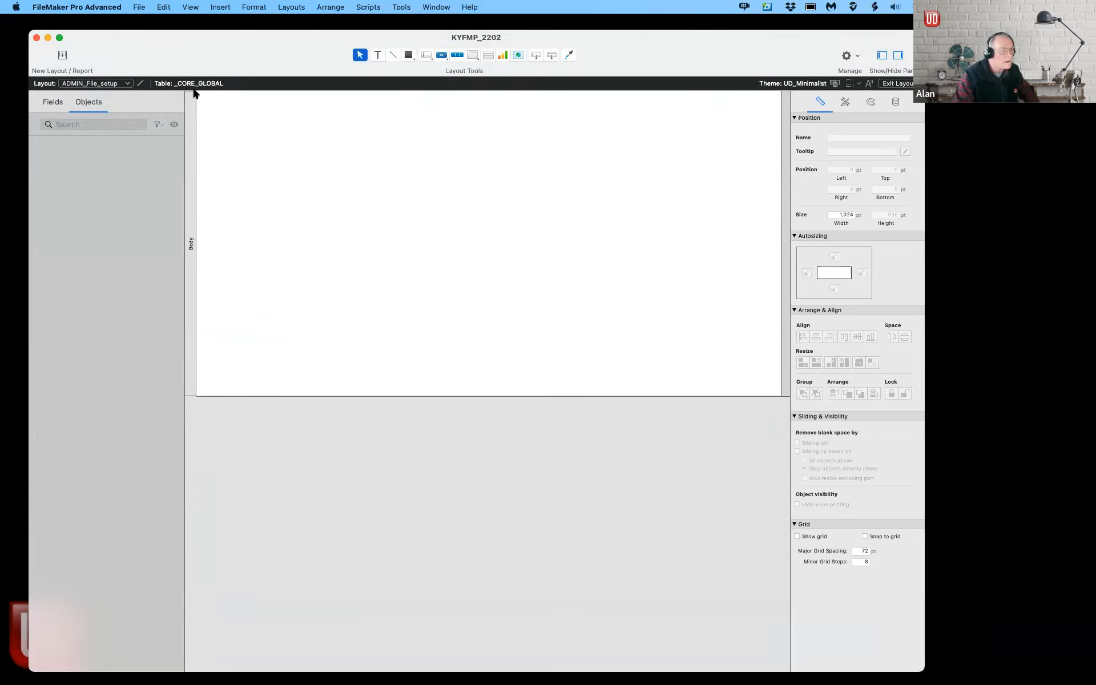
Step: Paste the FILE SETTING objects, let the layout enlarge, narrow its right edge, and view in Browse mode
{"action": "key", "text": "super+v"}
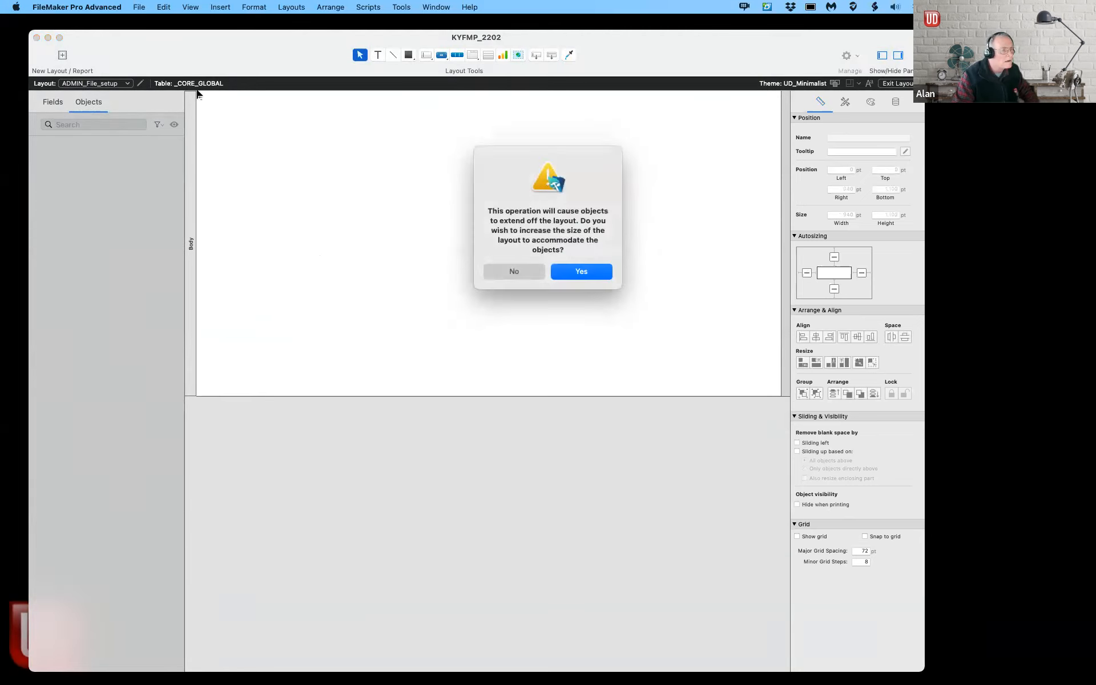
{"action": "left_click", "coordinate": [577, 271]}
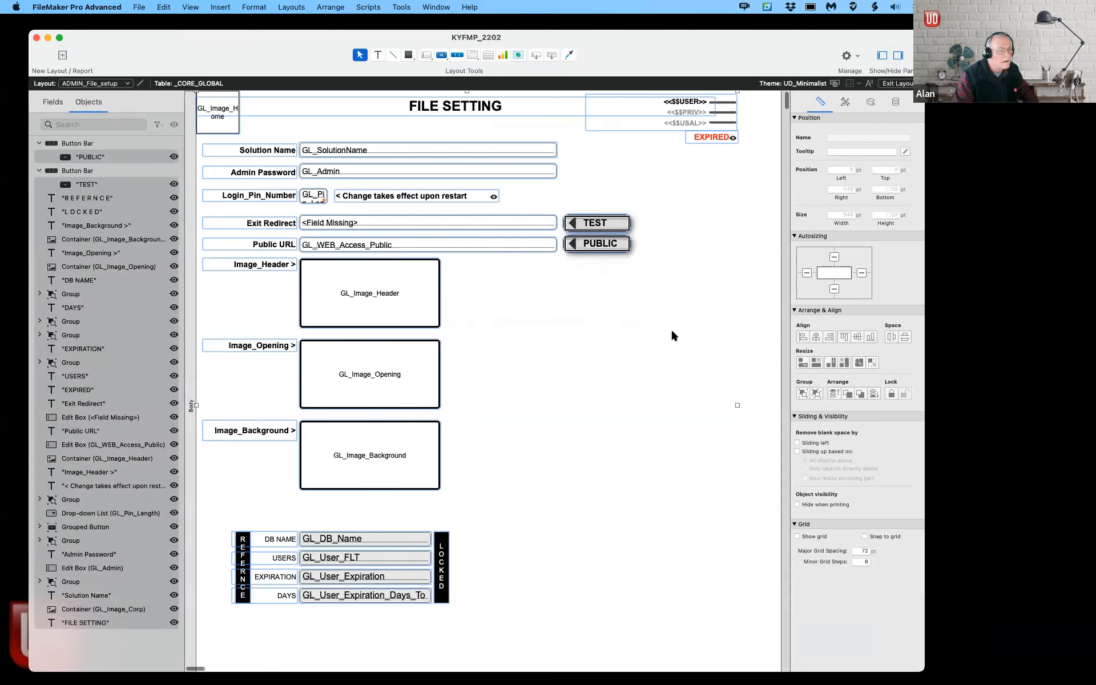
{"action": "scroll", "coordinate": [668, 327], "scroll_direction": "right", "scroll_amount": 5}
{"action": "left_click_drag", "start_coordinate": [565, 315], "coordinate": [526, 313]}
{"action": "scroll", "coordinate": [572, 316], "scroll_direction": "left", "scroll_amount": 5}
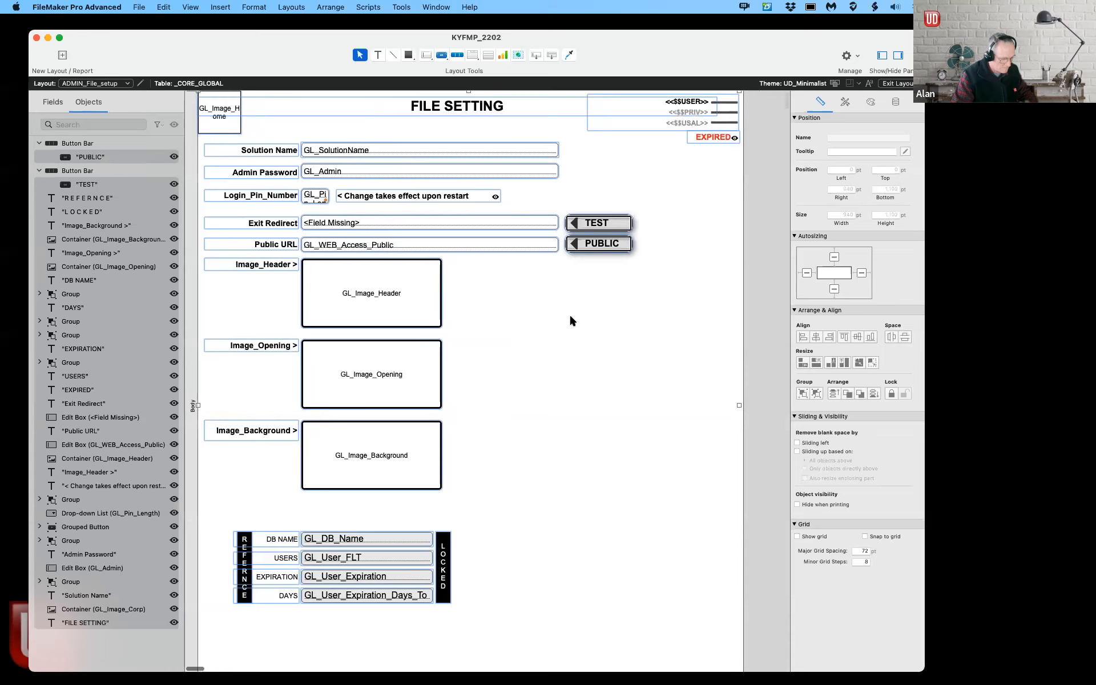
{"action": "key", "text": "super+b"}
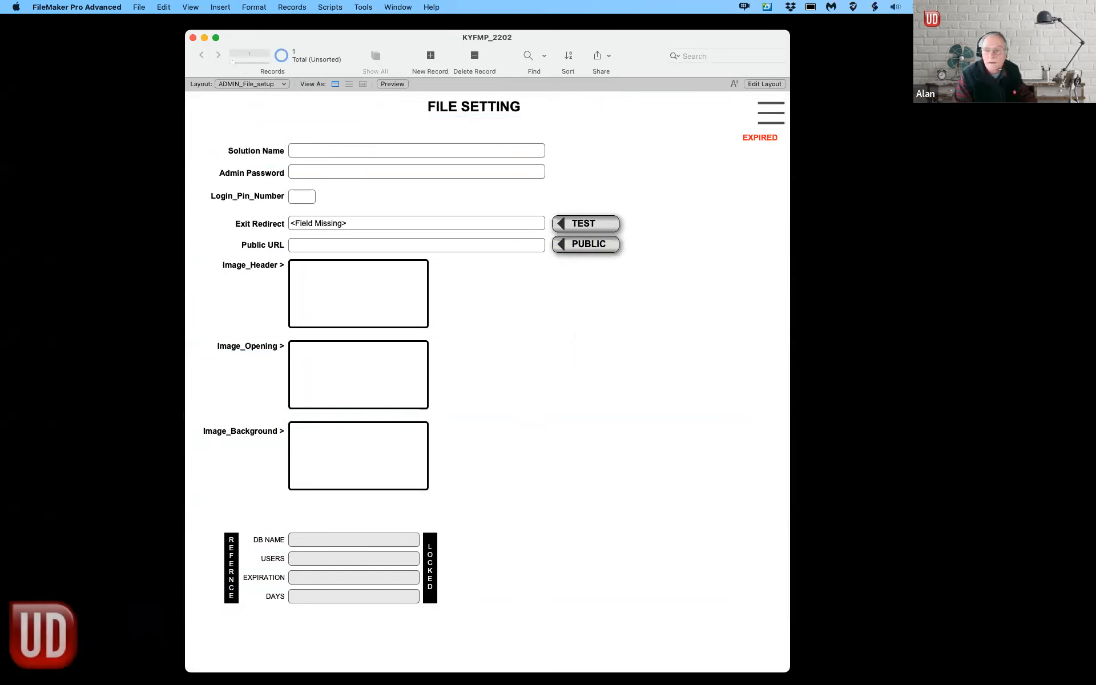
Step: Go to the empty HOME layout and put it into Layout mode
{"action": "left_click", "coordinate": [217, 115]}
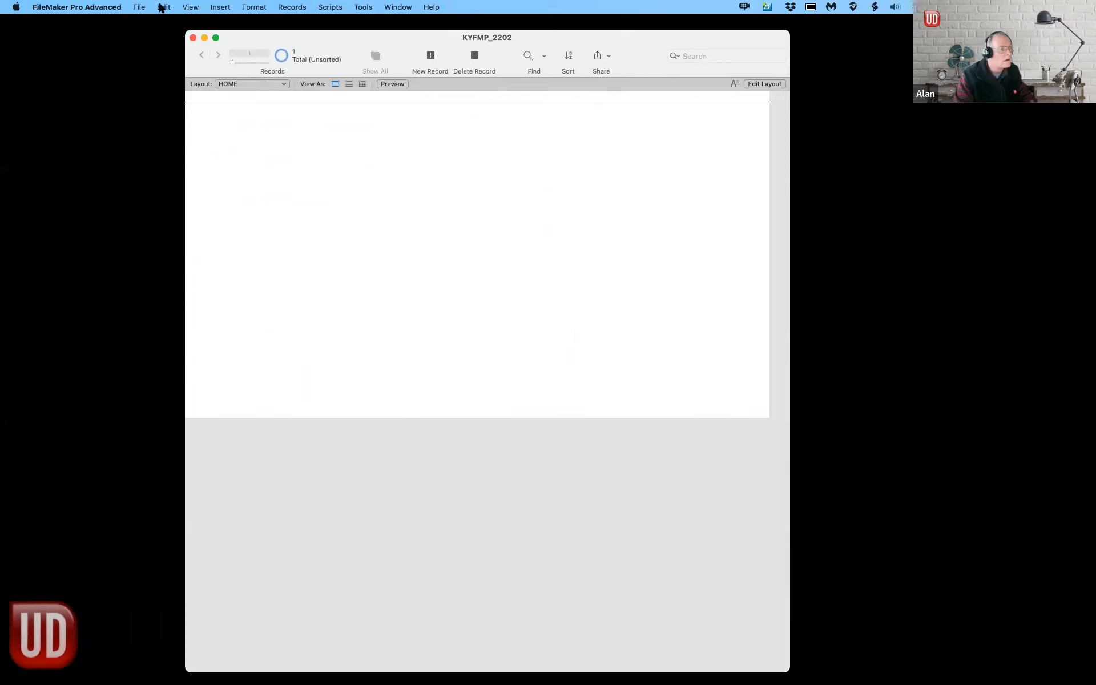
{"action": "left_click", "coordinate": [138, 7]}
{"action": "left_click", "coordinate": [290, 59]}
{"action": "left_click", "coordinate": [256, 81]}
{"action": "left_click", "coordinate": [254, 43]}
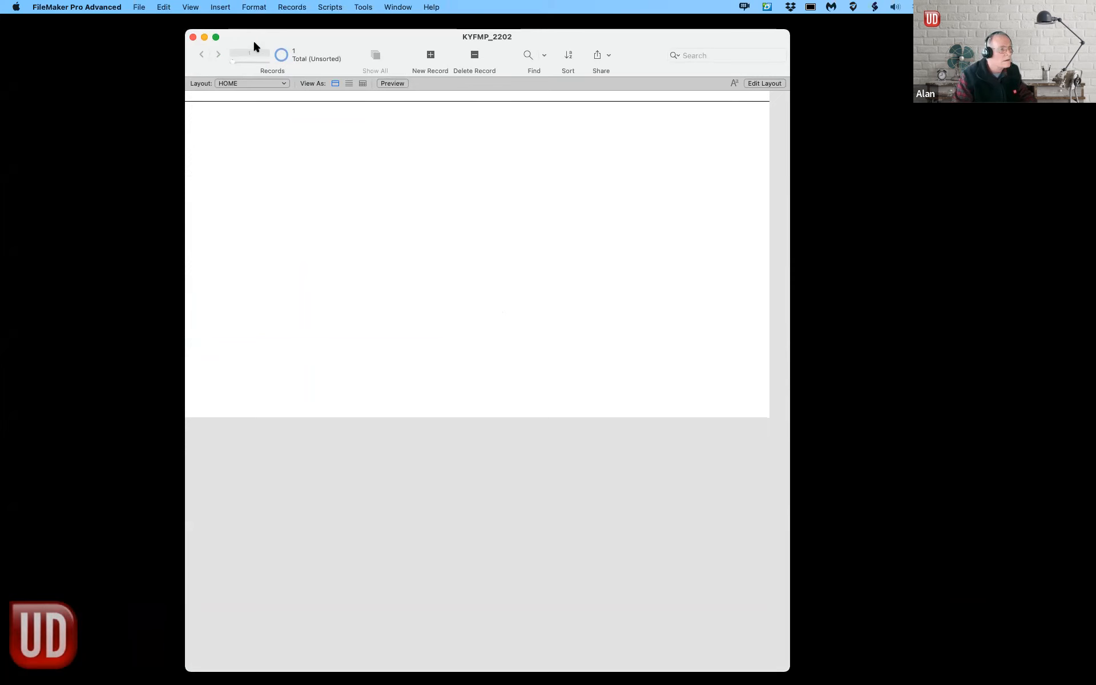
{"action": "key", "text": "super+l"}
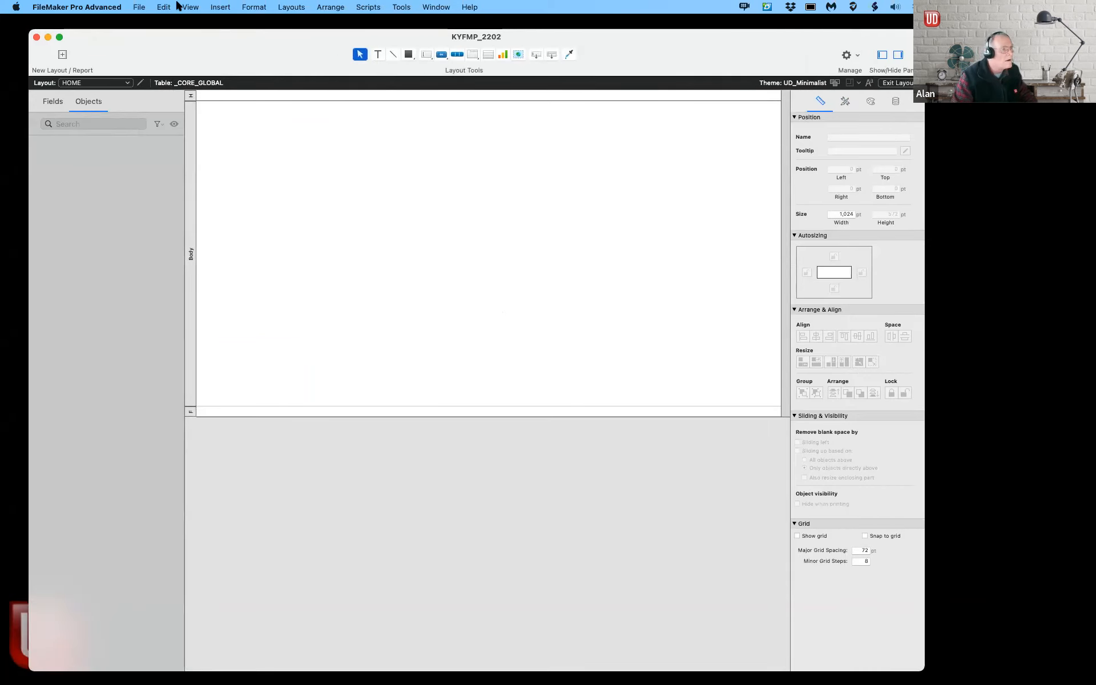
{"action": "left_click", "coordinate": [140, 7]}
Step: In Manage Database, add the text field GL_EXIT_Redirect to _CORE_GLOBAL and close the manager
{"action": "mouse_move", "coordinate": [163, 110]}
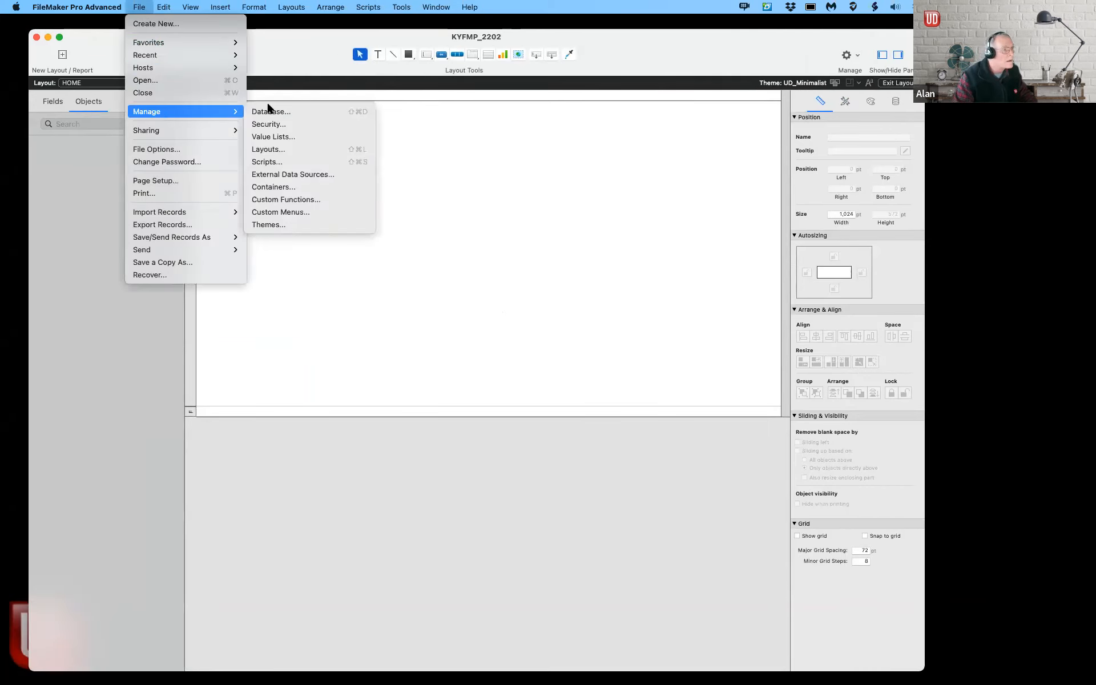
{"action": "left_click", "coordinate": [305, 111]}
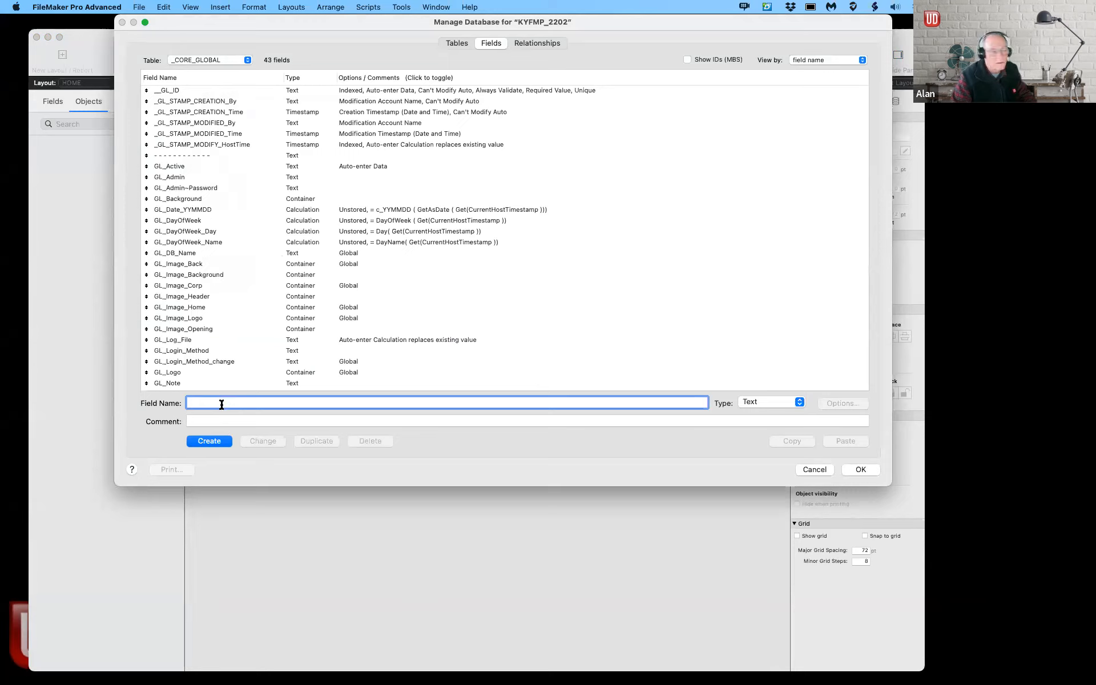
{"action": "type", "text": "GL"}
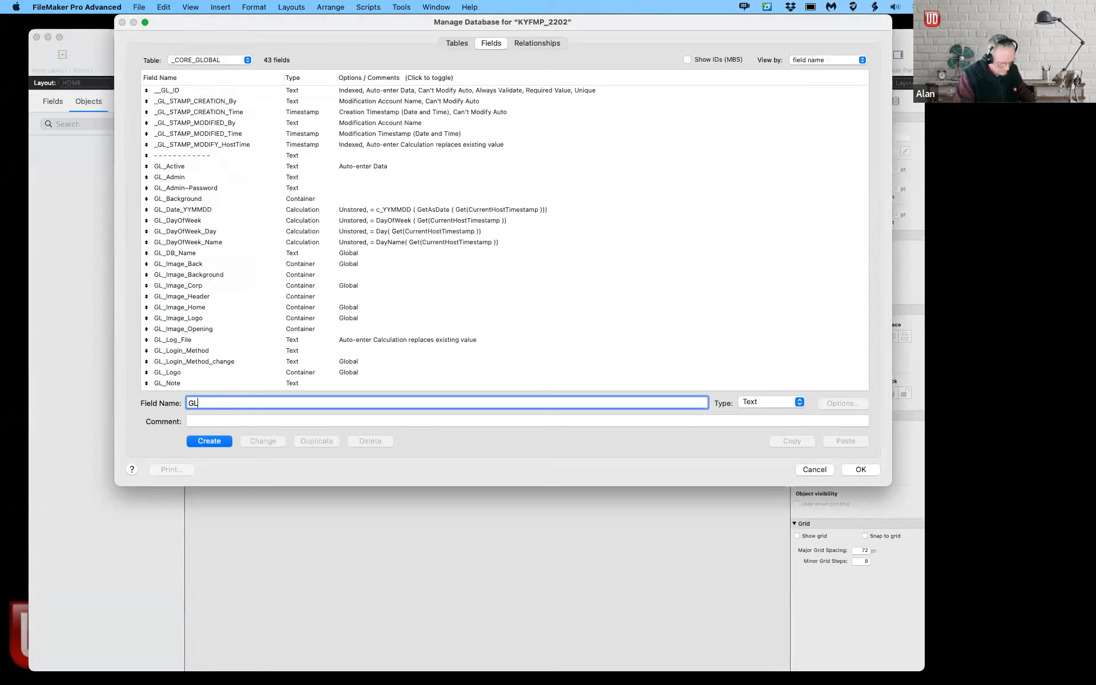
{"action": "type", "text": "_E"}
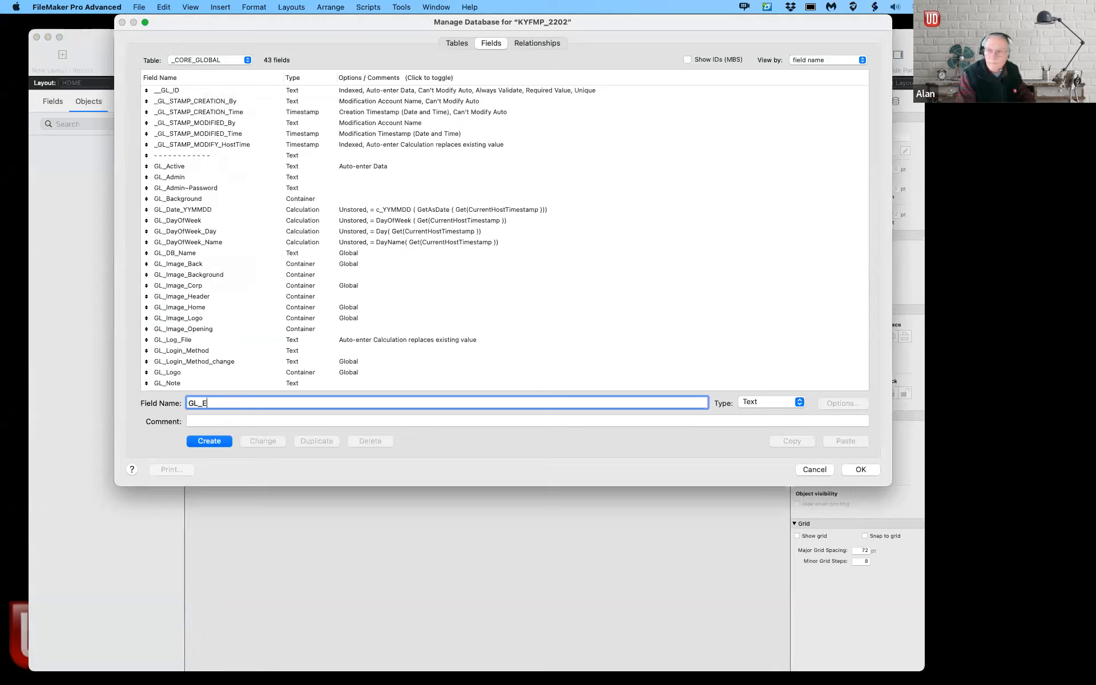
{"action": "type", "text": "X"}
{"action": "type", "text": "IT_"}
{"action": "type", "text": "RT"}
{"action": "type", "text": "EDIRECT"}
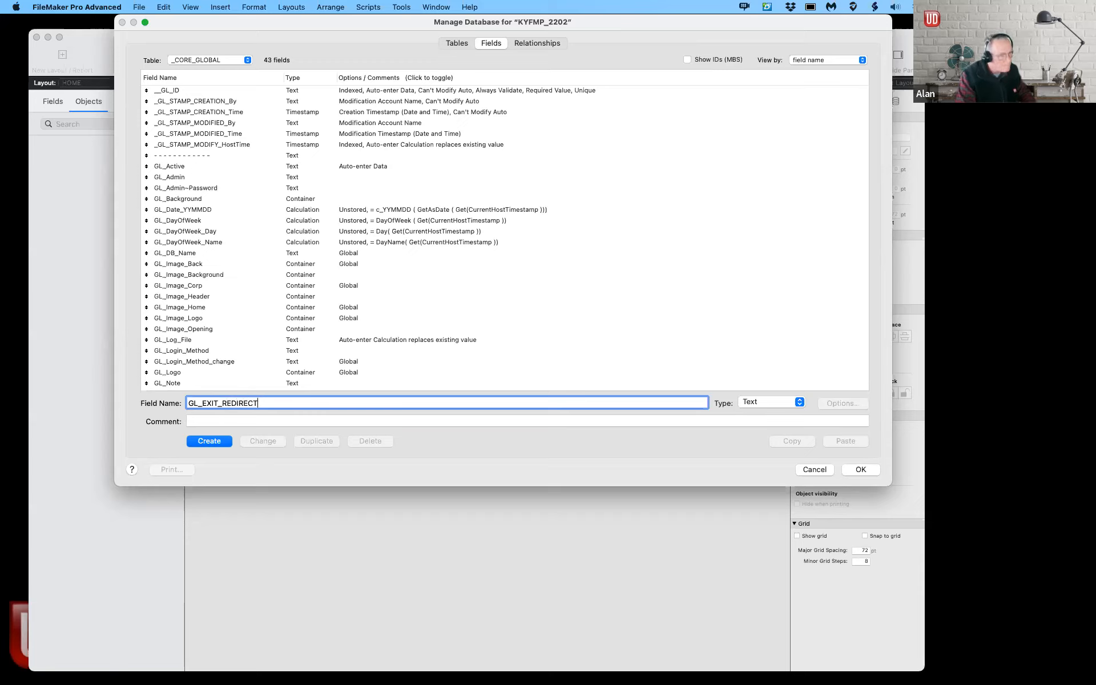
{"action": "key", "text": "BackSpace"}
{"action": "key", "text": "BackSpace"}
{"action": "key", "text": "BackSpace"}
{"action": "key", "text": "BackSpace"}
{"action": "key", "text": "BackSpace"}
{"action": "key", "text": "BackSpace"}
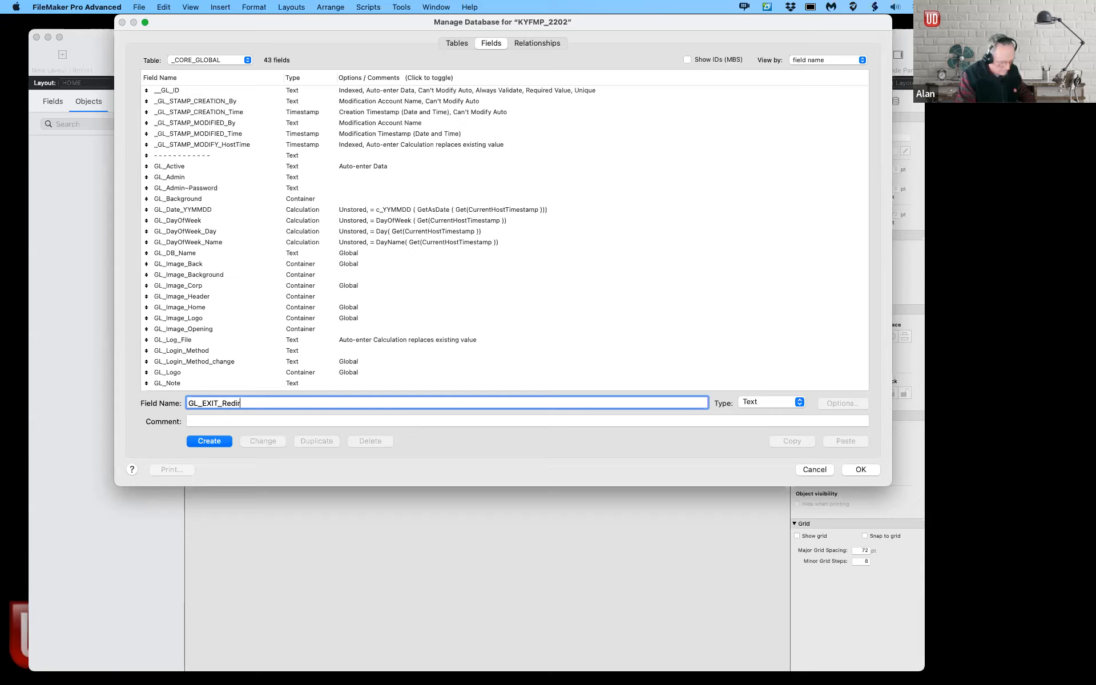
{"action": "left_click", "coordinate": [207, 442]}
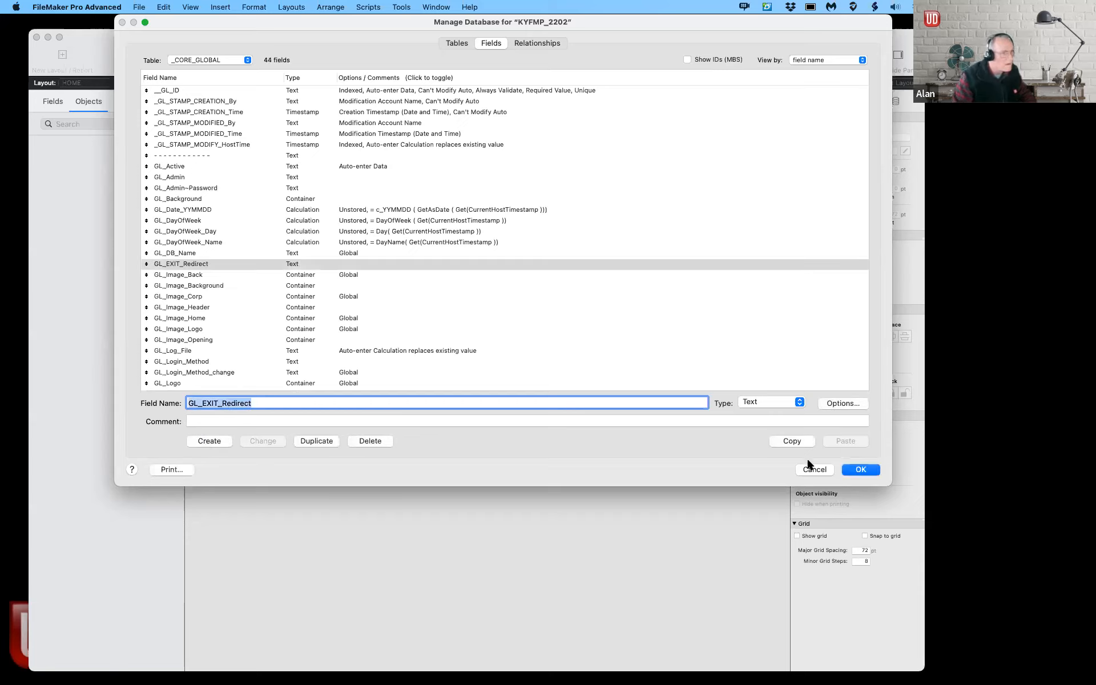
{"action": "left_click", "coordinate": [859, 471]}
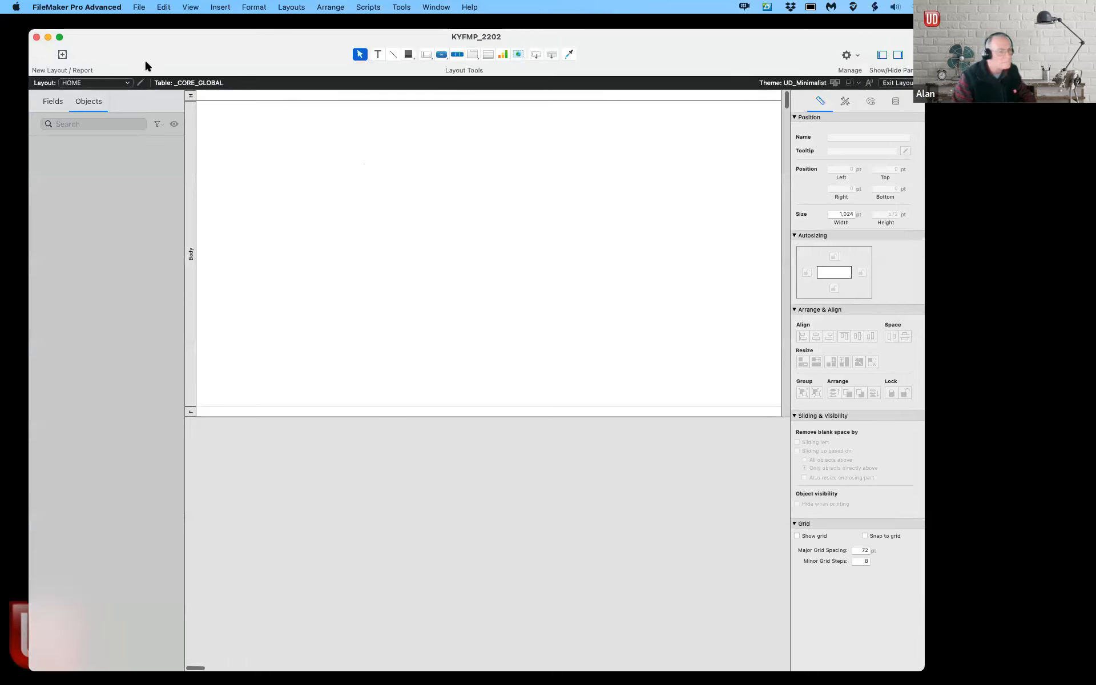
Step: On ADMIN_File_setup, assign GL_EXIT_Redirect to the Exit Redirect field box, then view it in Browse mode
{"action": "left_click", "coordinate": [108, 82]}
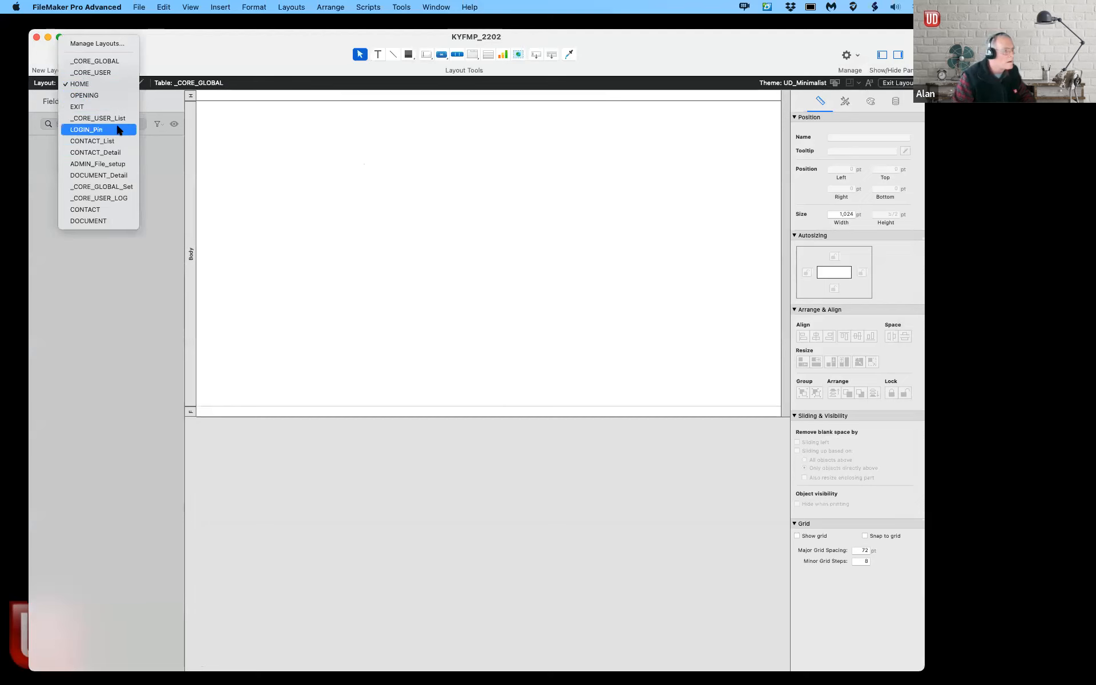
{"action": "left_click", "coordinate": [109, 164]}
{"action": "left_click", "coordinate": [402, 223]}
{"action": "double_click", "coordinate": [402, 222]}
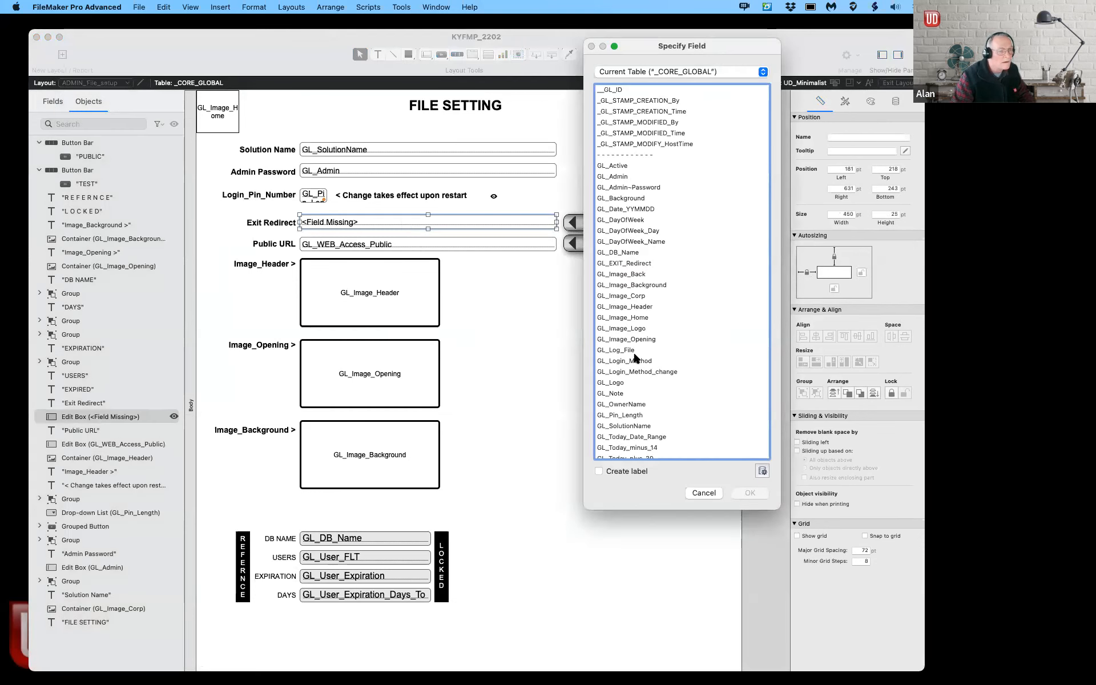
{"action": "double_click", "coordinate": [628, 263]}
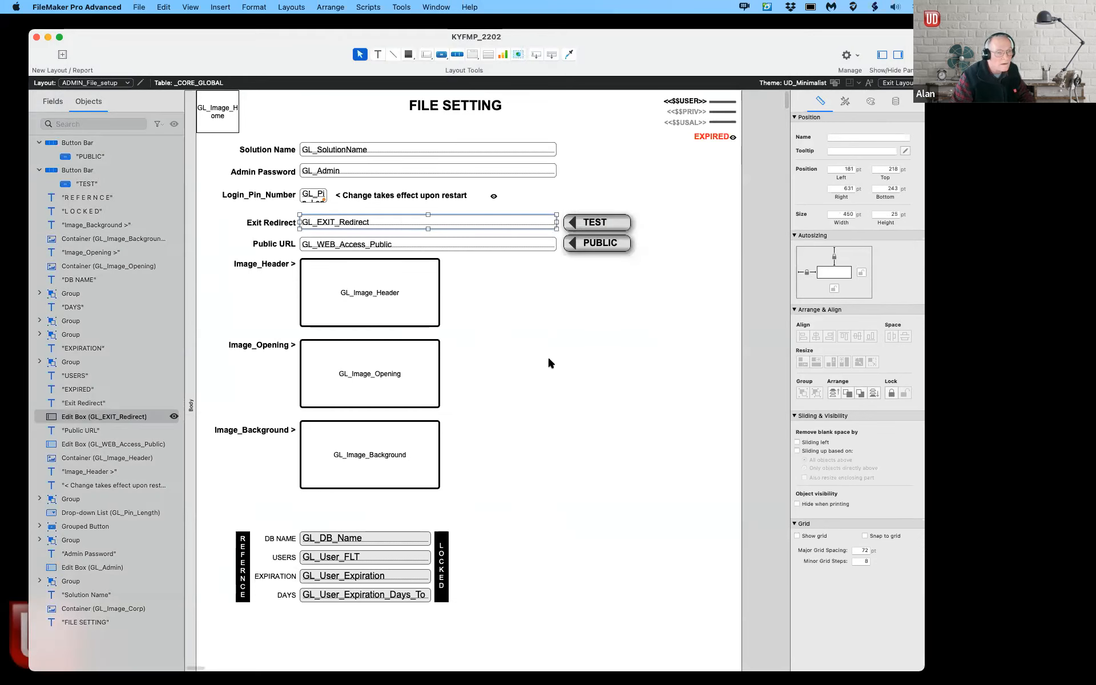
{"action": "left_click", "coordinate": [548, 358]}
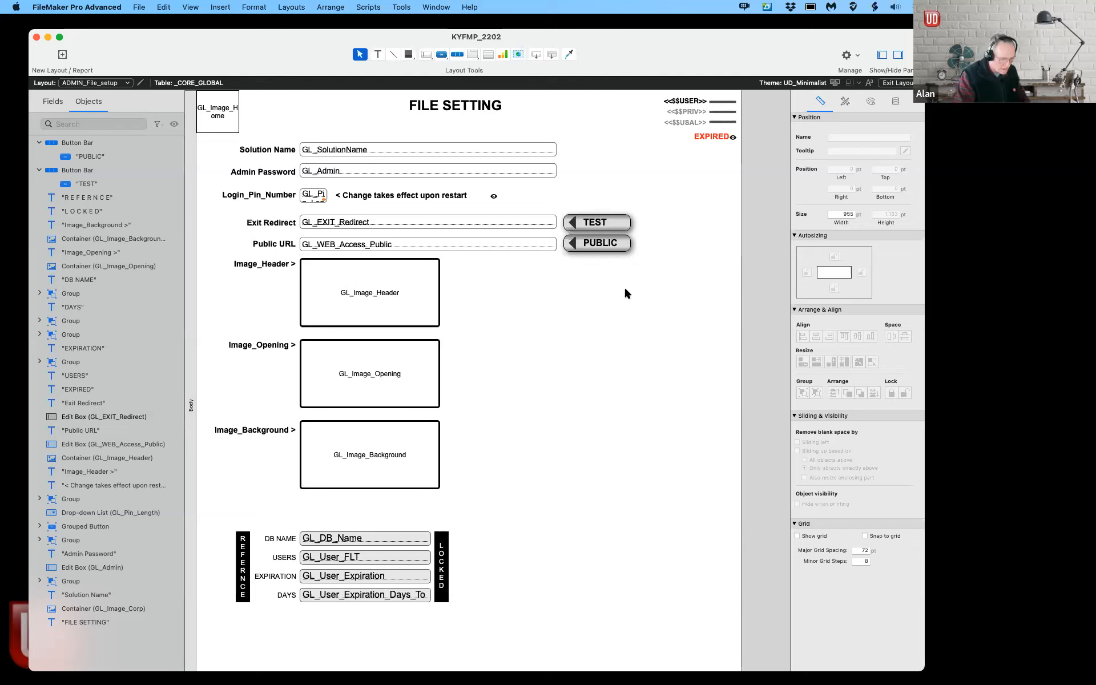
{"action": "key", "text": "super+b"}
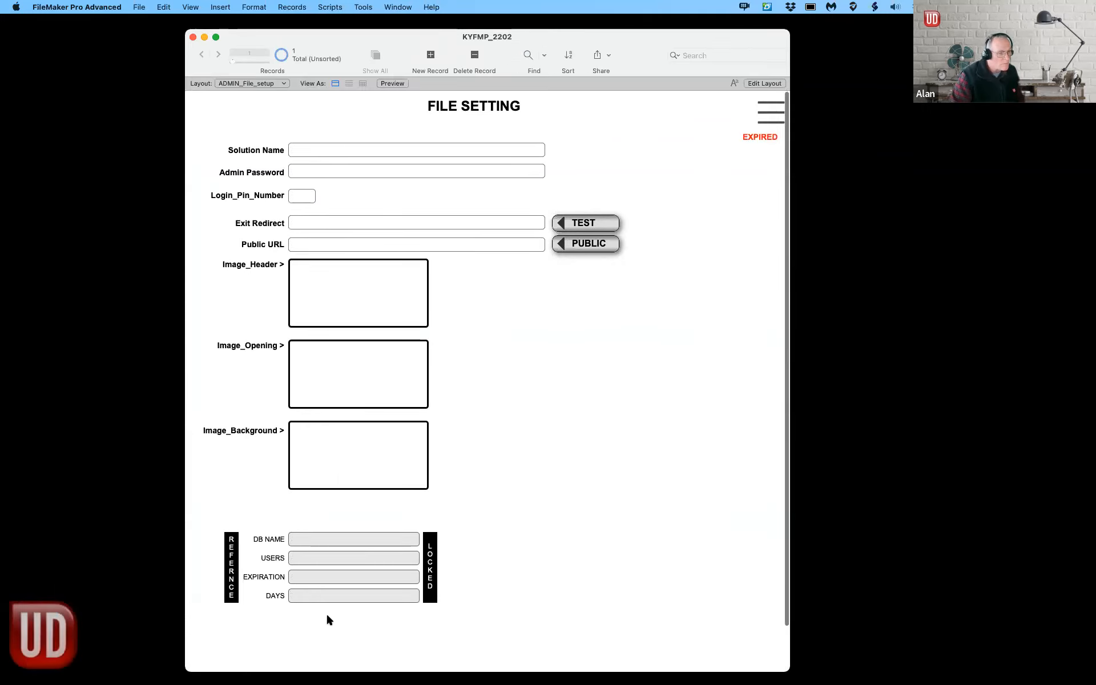
Step: On the _CORE_GLOBAL_Set layout, enter KYFMP_2202 as the DB NAME
{"action": "left_click", "coordinate": [272, 84]}
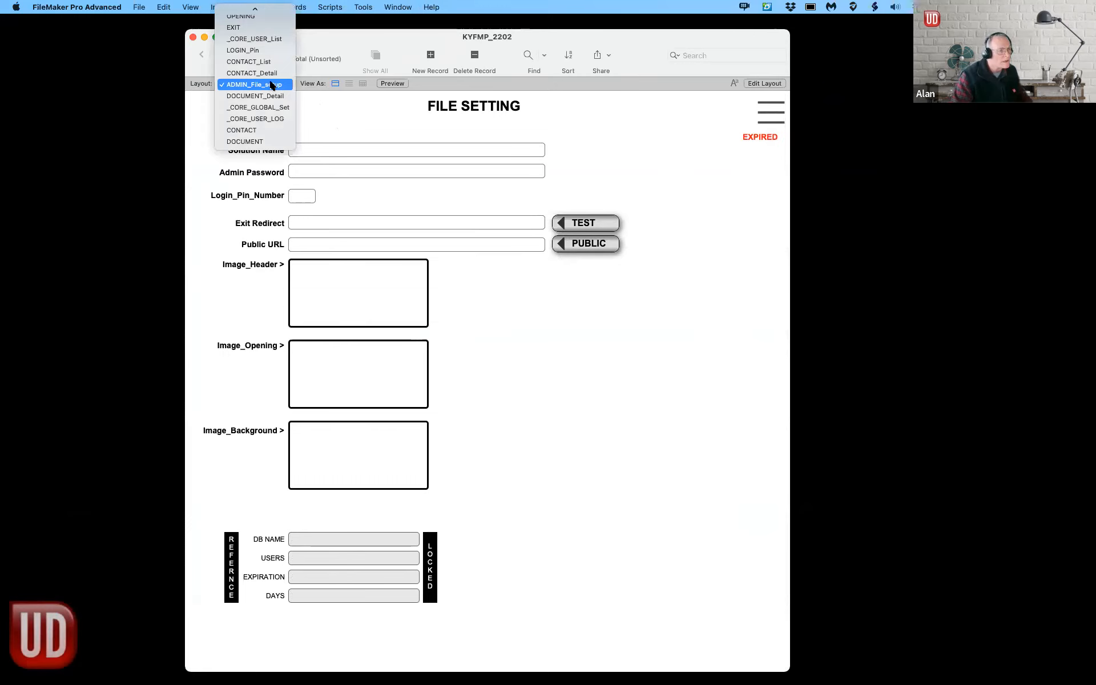
{"action": "scroll", "coordinate": [272, 86], "scroll_direction": "up", "scroll_amount": 3}
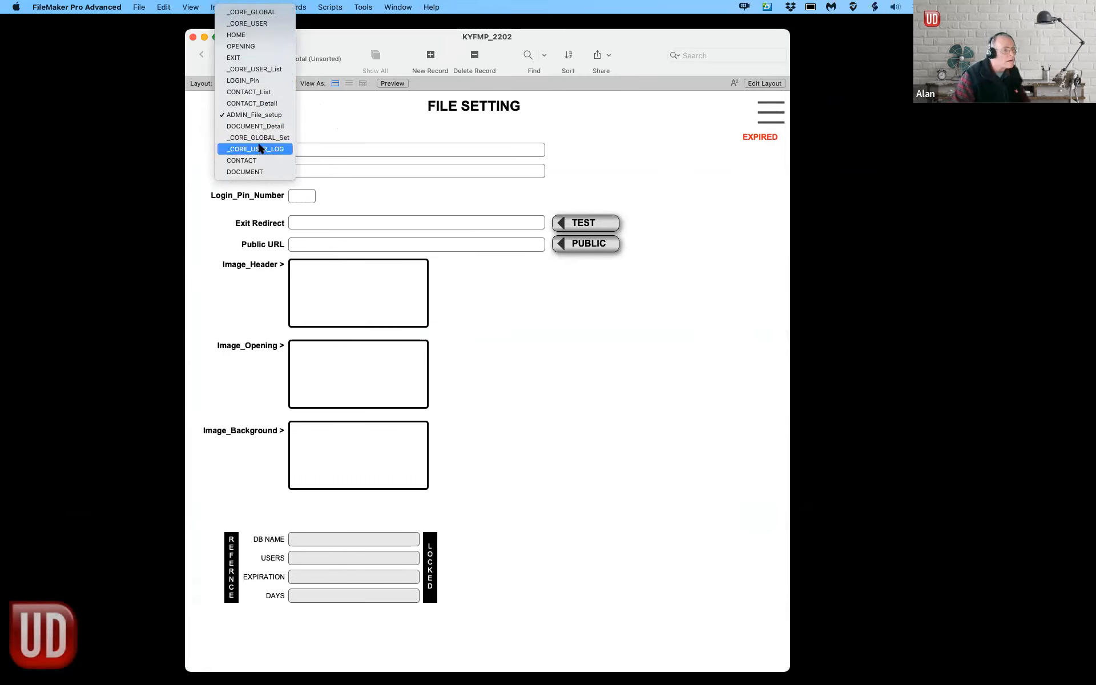
{"action": "left_click", "coordinate": [263, 138]}
{"action": "left_click", "coordinate": [357, 473]}
{"action": "type", "text": "KYFMP_20"}
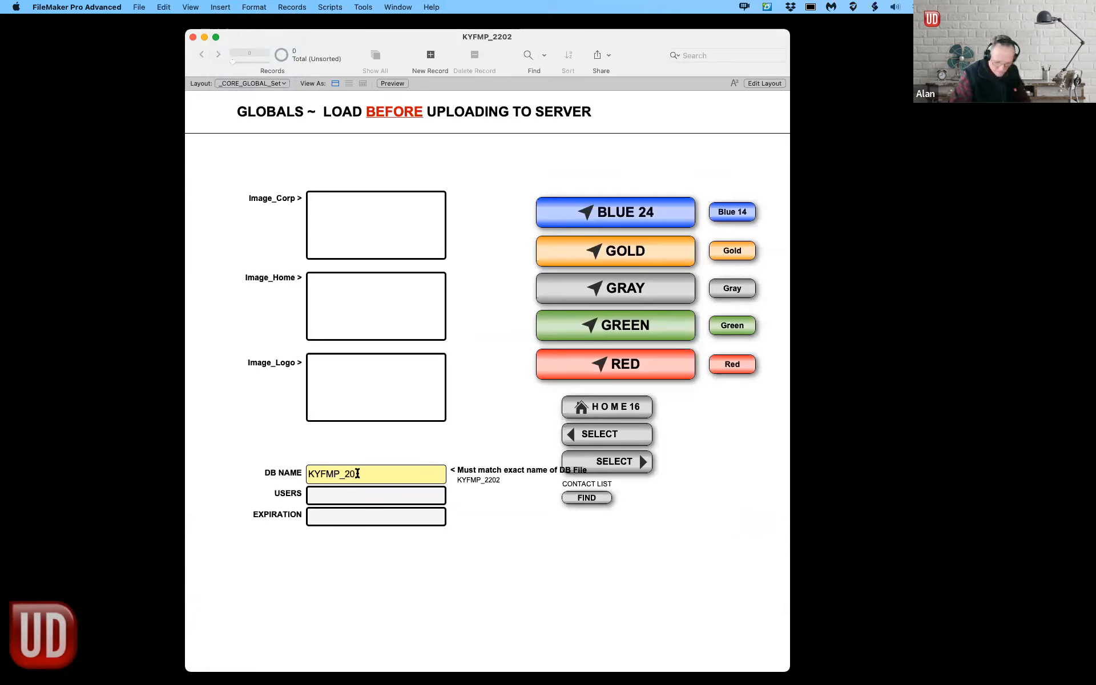
{"action": "type", "text": "202"}
Step: Set USERS to 10 and pick 12/31/2022 as the EXPIRATION date in the calendar
{"action": "left_click", "coordinate": [338, 495]}
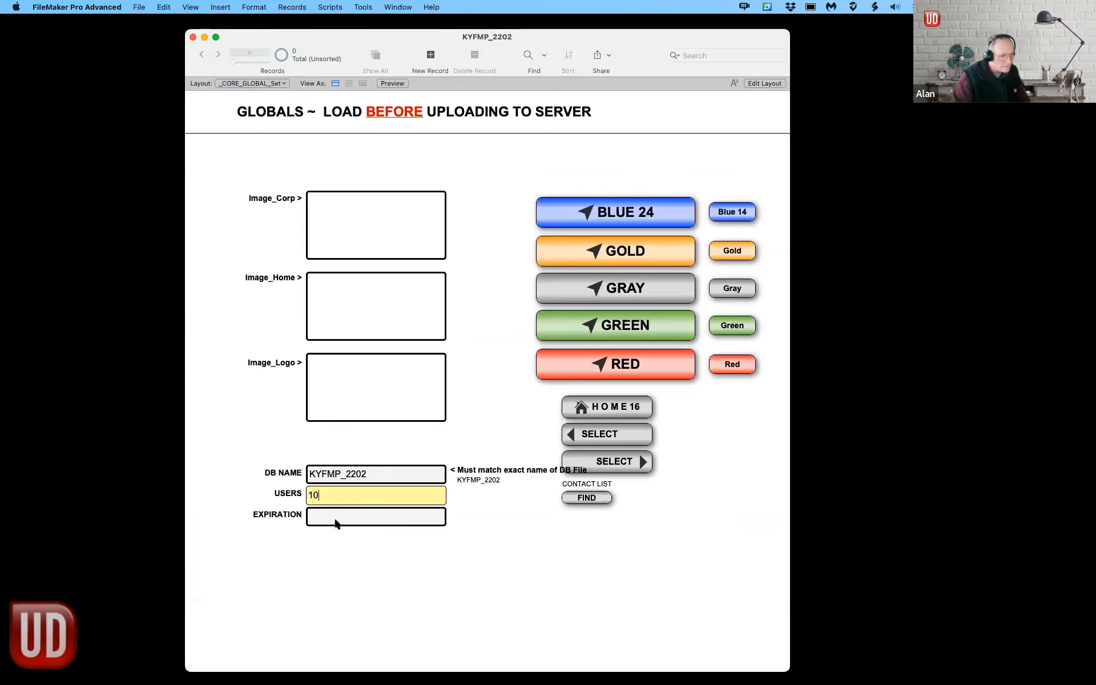
{"action": "left_click", "coordinate": [337, 517]}
{"action": "left_click", "coordinate": [404, 535]}
{"action": "left_click", "coordinate": [404, 535]}
{"action": "left_click", "coordinate": [404, 535]}
{"action": "left_click", "coordinate": [404, 536]}
{"action": "left_click", "coordinate": [404, 536]}
{"action": "left_click", "coordinate": [405, 536]}
{"action": "left_click", "coordinate": [404, 536]}
{"action": "left_click", "coordinate": [404, 535]}
{"action": "left_click", "coordinate": [404, 536]}
{"action": "left_click", "coordinate": [404, 535]}
{"action": "left_click", "coordinate": [406, 592]}
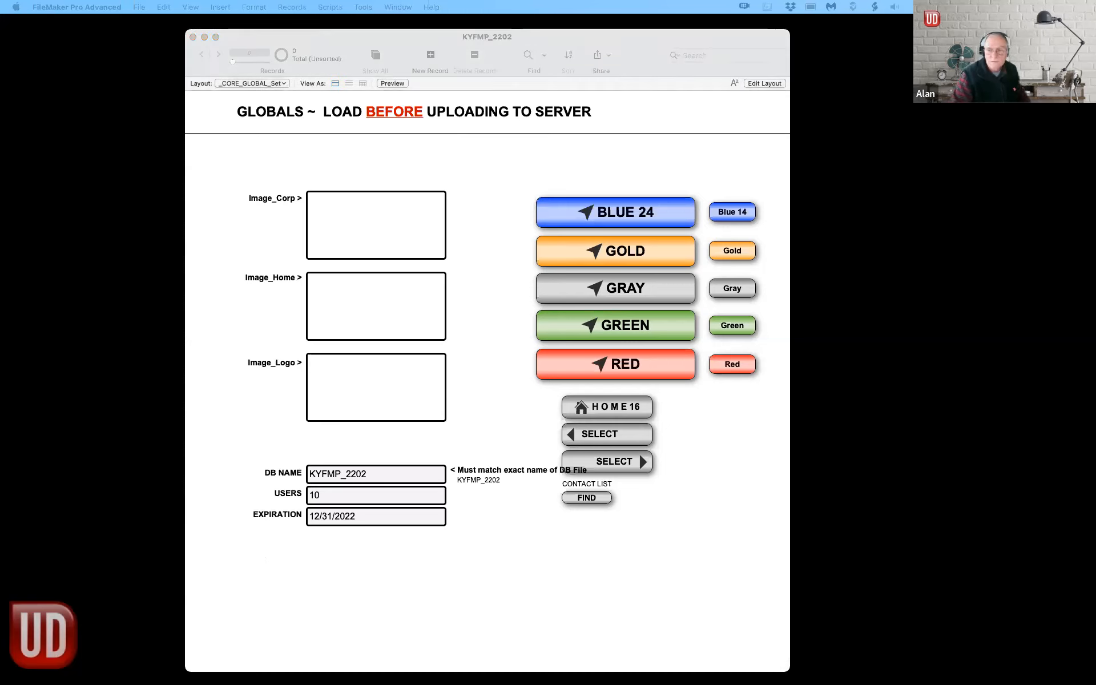
Step: Paste the Kentuckiana logo into the Image_Corp container
{"action": "left_click", "coordinate": [371, 231]}
{"action": "left_click", "coordinate": [372, 231]}
{"action": "key", "text": "super+v"}
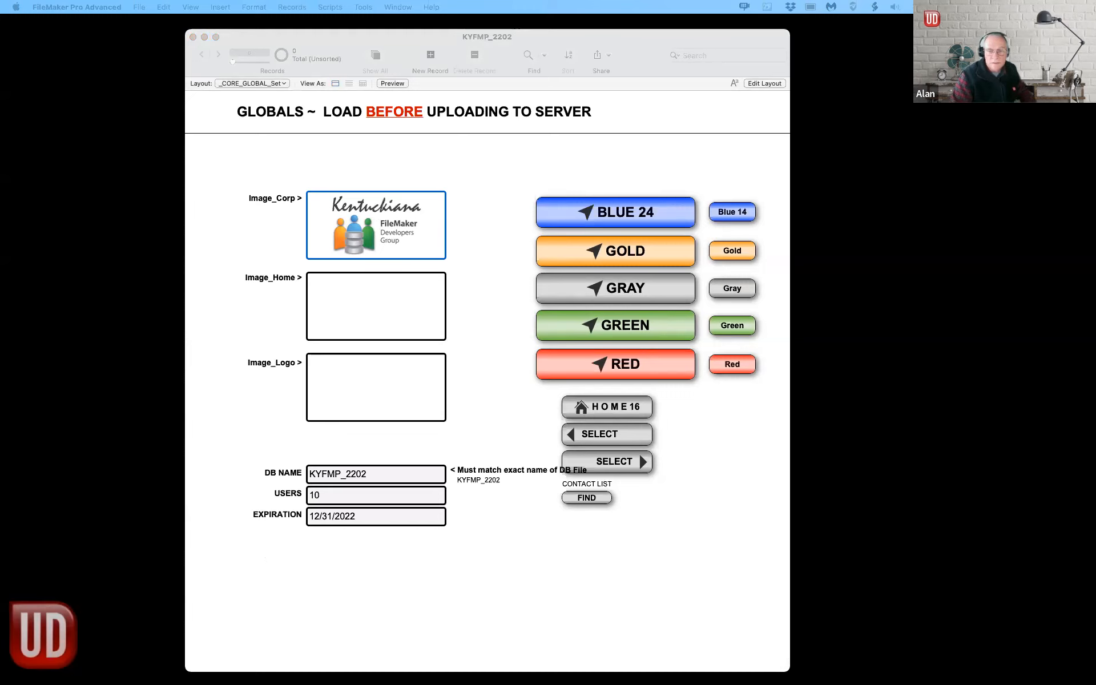
{"action": "left_click", "coordinate": [327, 304]}
{"action": "left_click", "coordinate": [327, 304]}
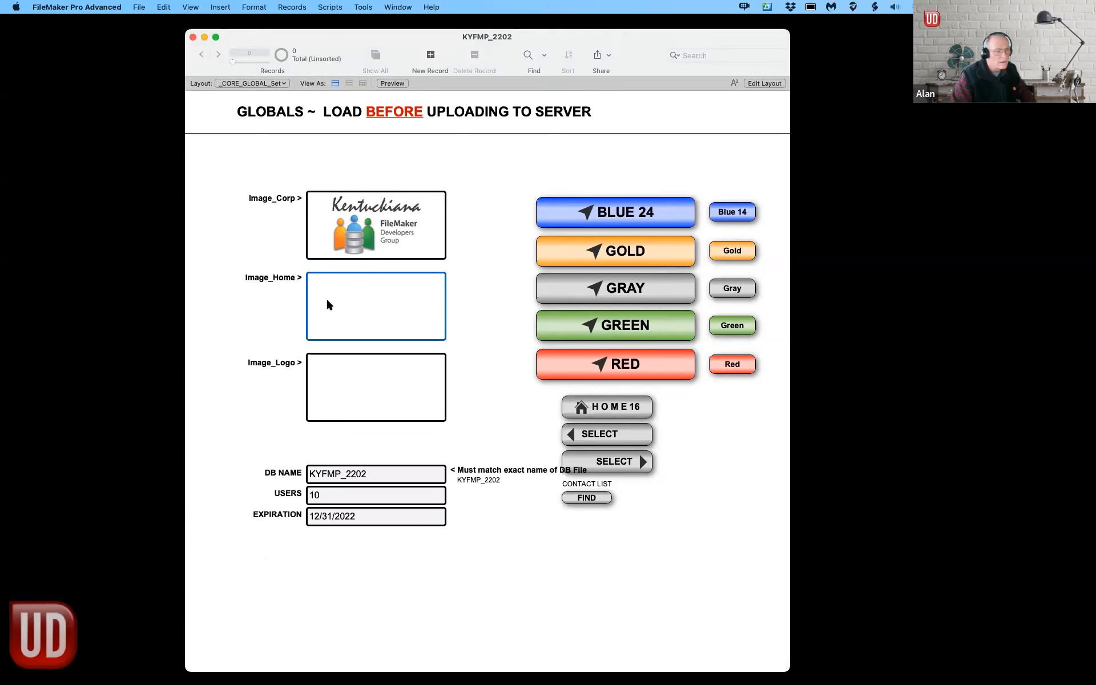